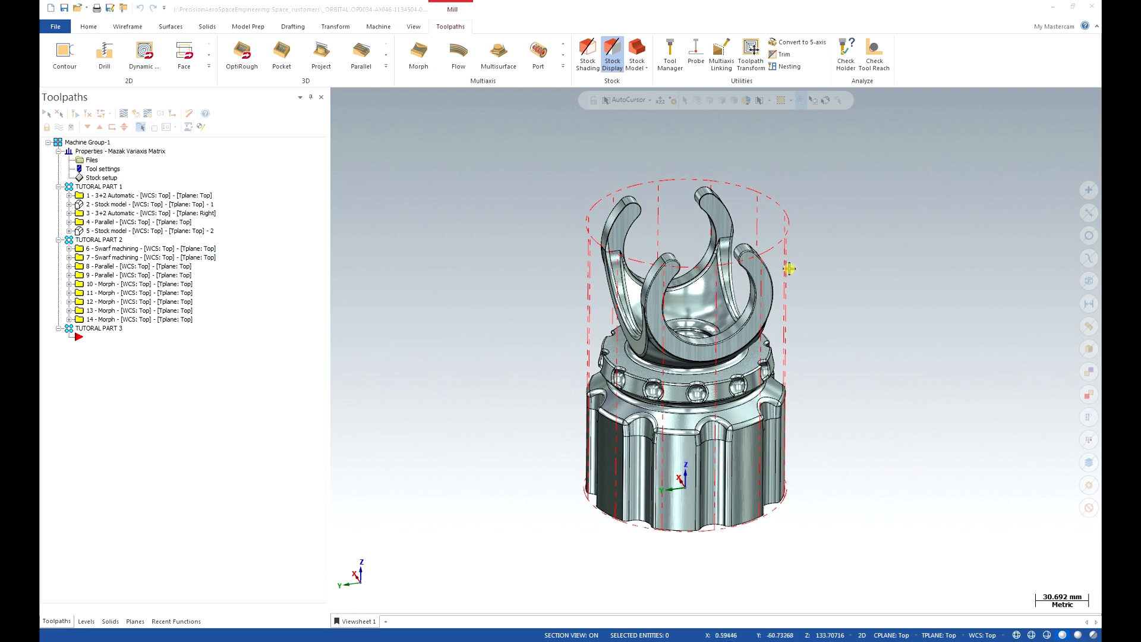
Expand the Multiaxis gallery on the Toolpaths tab to list every multiaxis toolpath type.
click(792, 282)
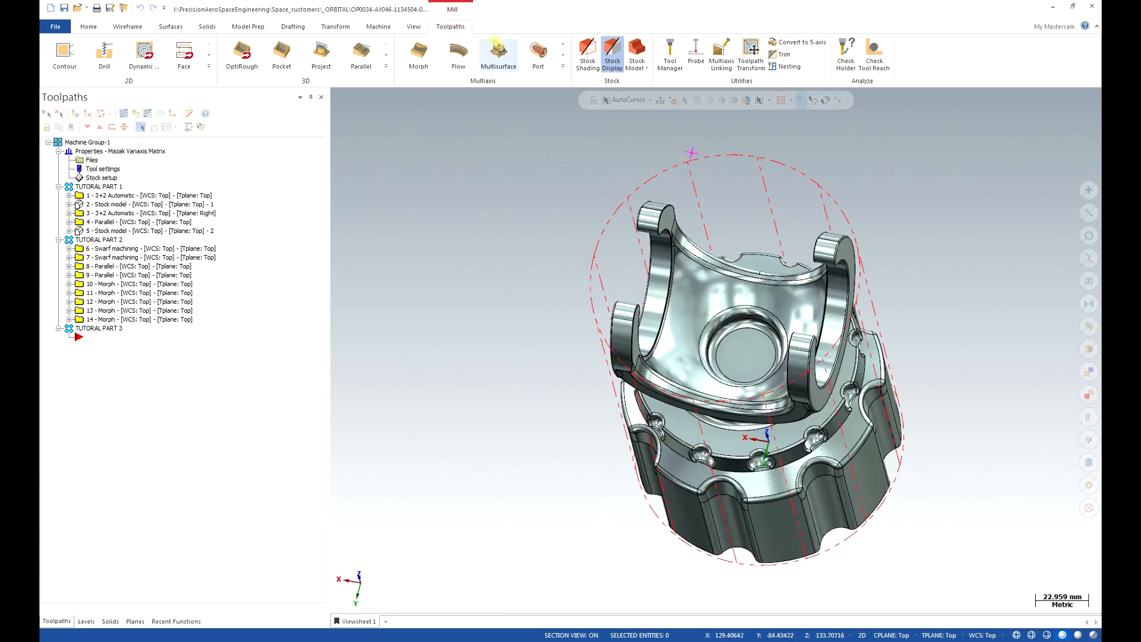
click(563, 67)
Start a multiaxis Parallel toolpath using the BALL-NOSE END MILL - 6 as the cutter.
click(514, 82)
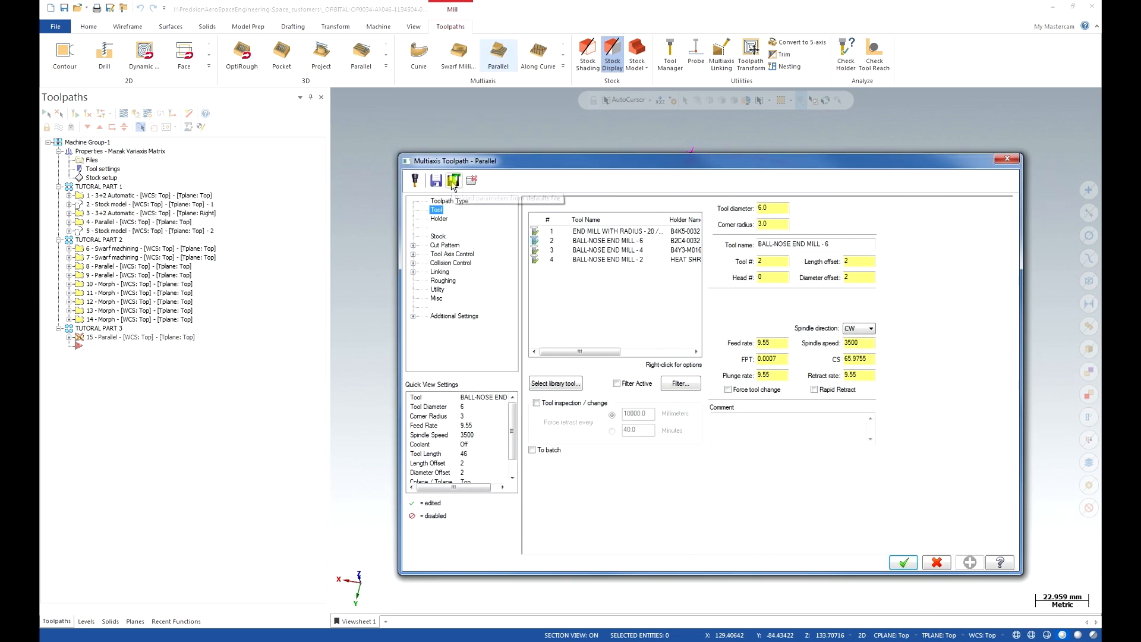
click(454, 182)
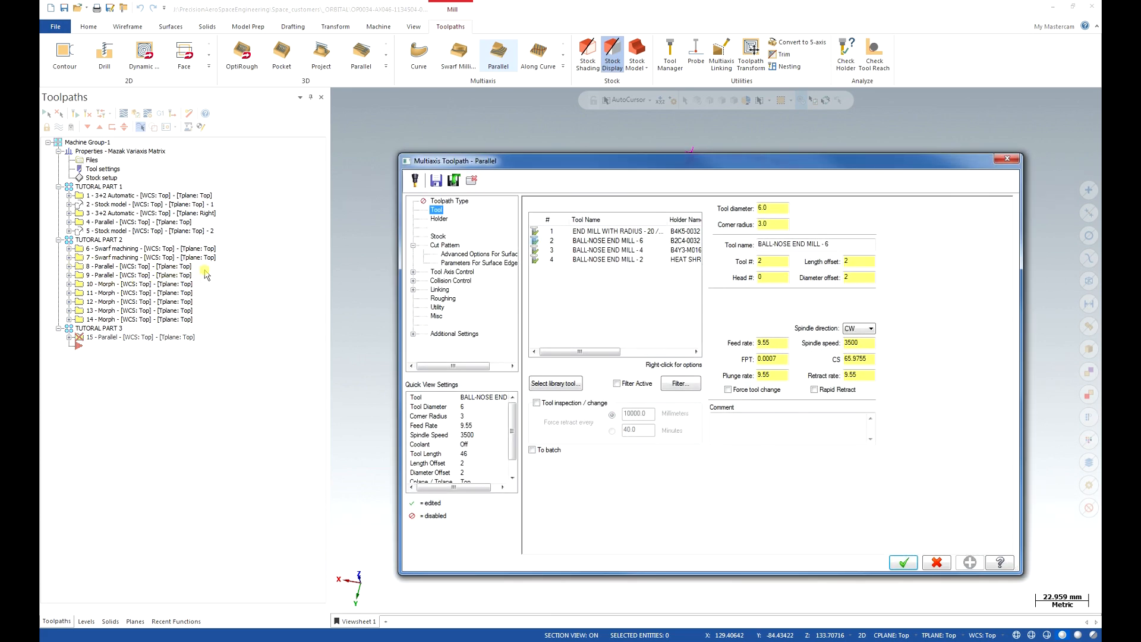
click(597, 240)
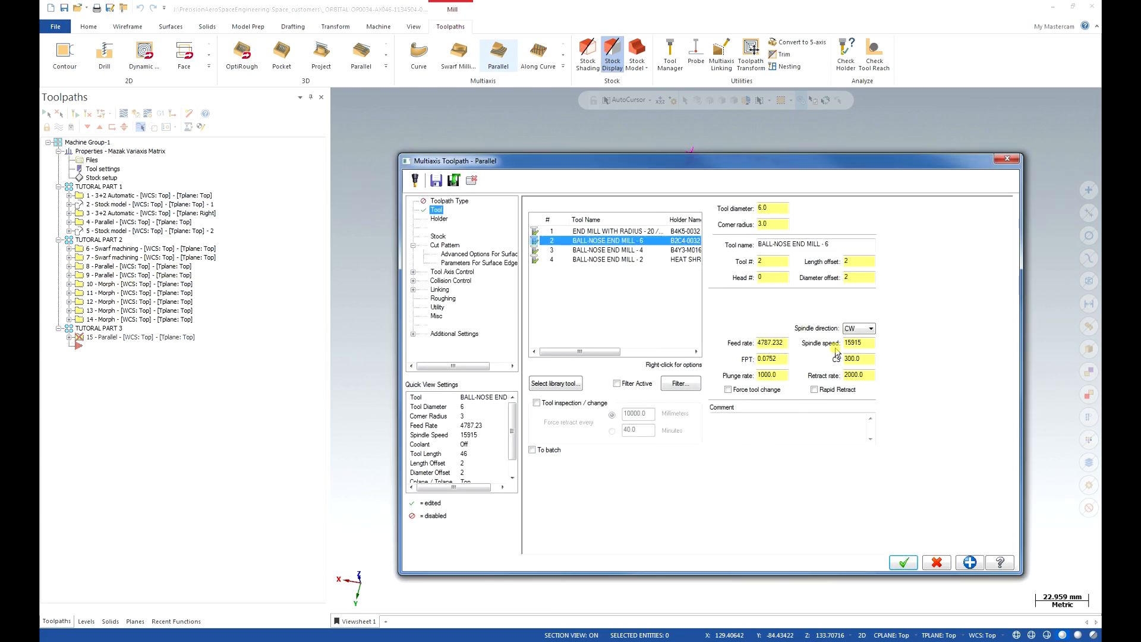
Set the feed rate to 1500, turn on rapid retract, and review holder and stock settings.
double_click(773, 342)
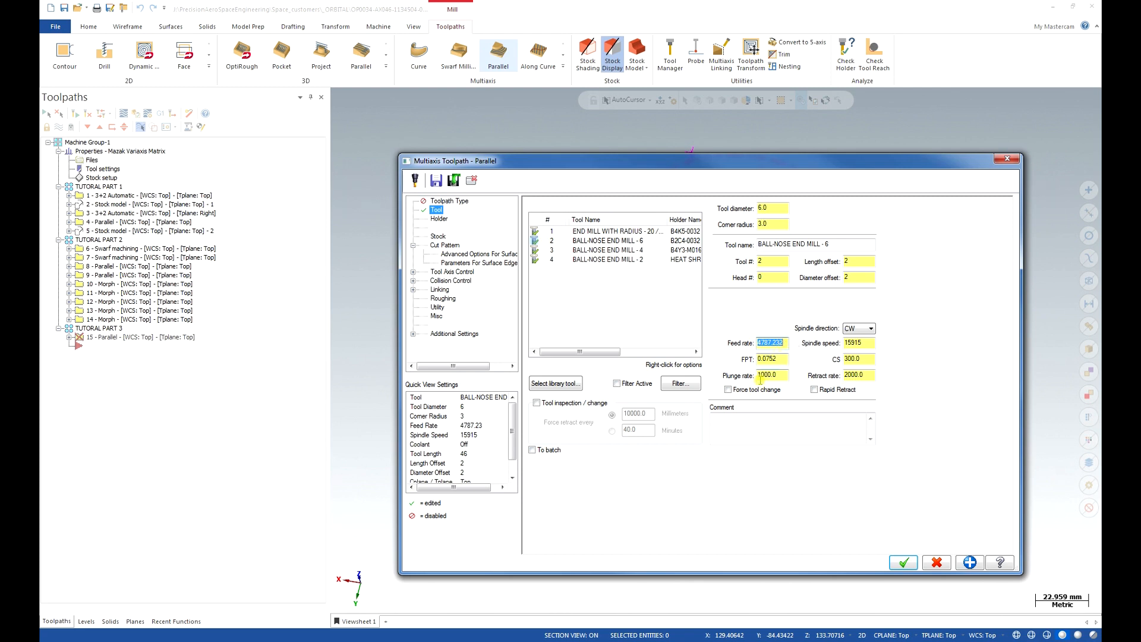
text(1500)
click(814, 389)
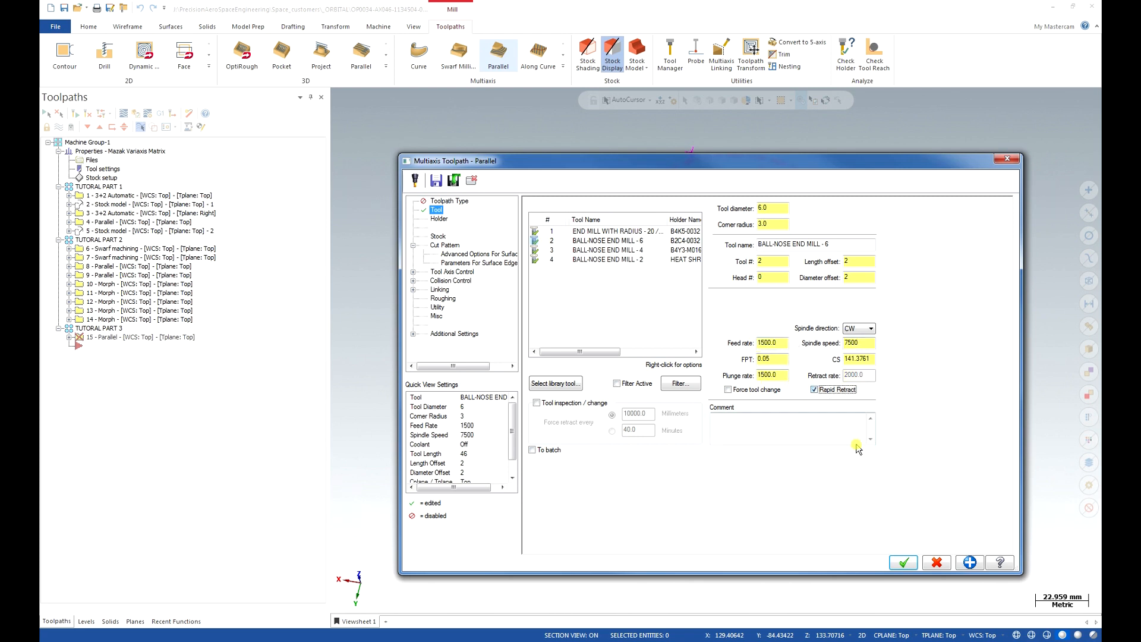
click(440, 220)
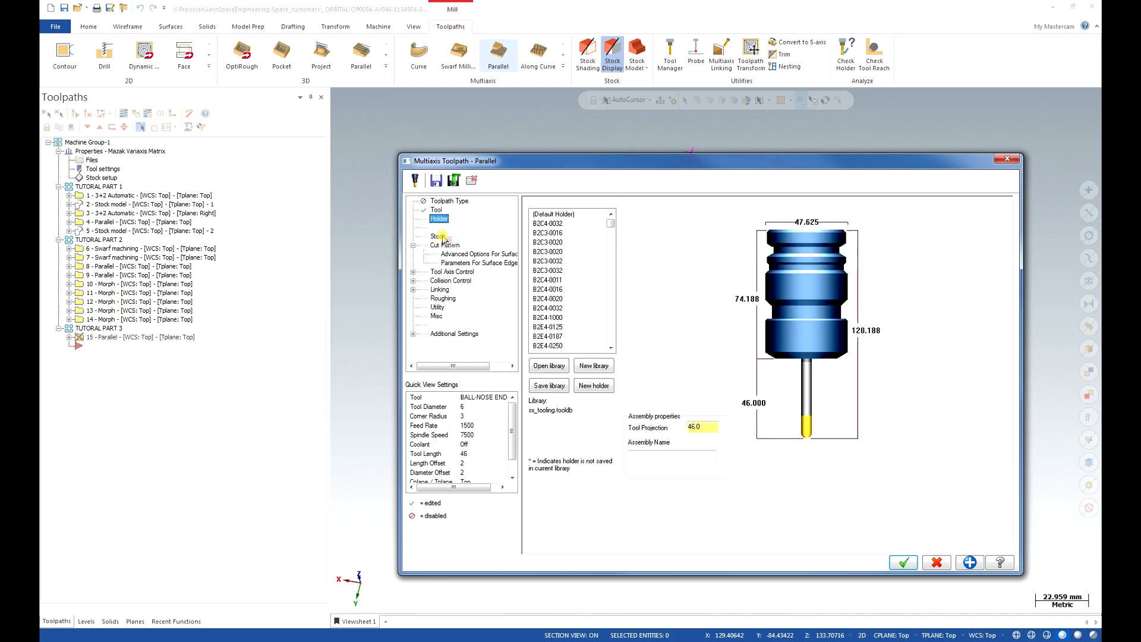
click(440, 236)
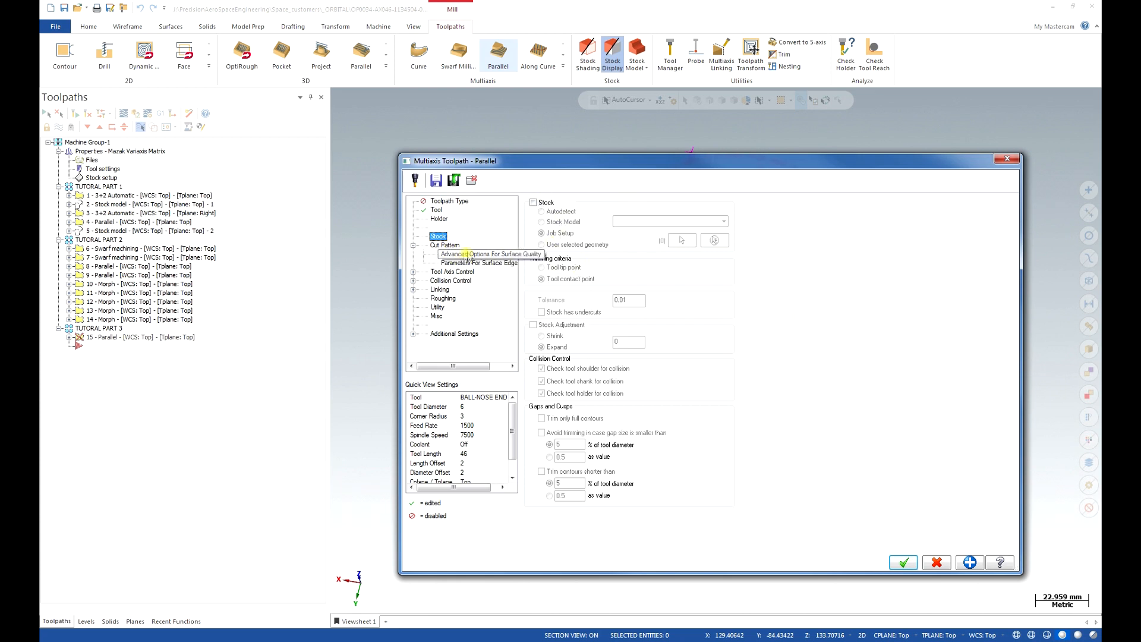
click(444, 245)
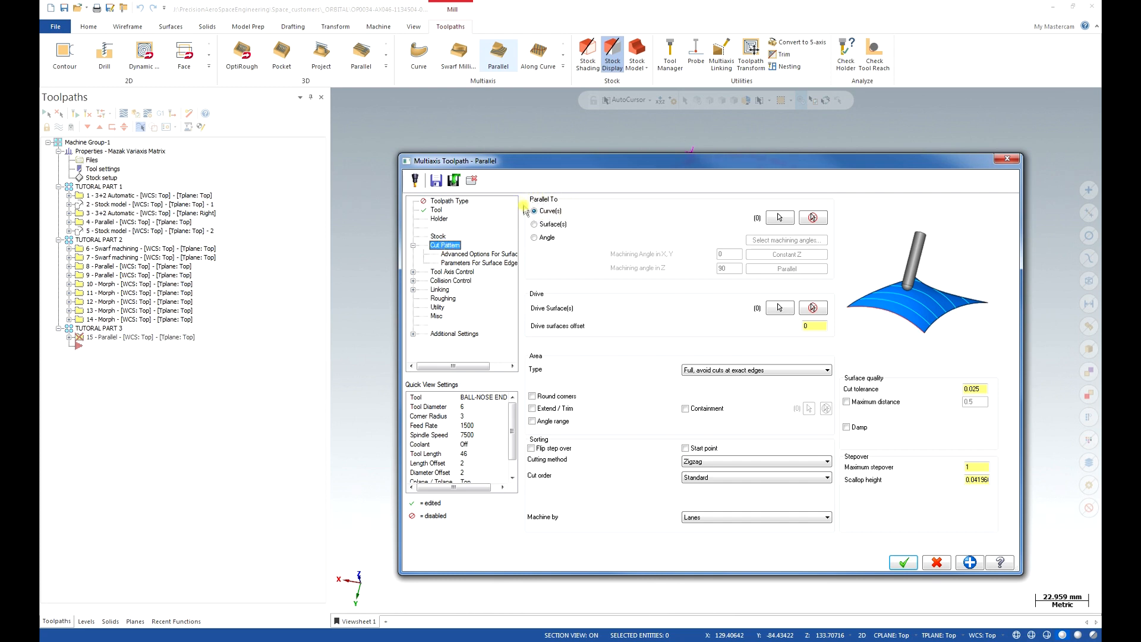
Chain the bore's edge loop as the curve the parallel cuts follow.
click(773, 220)
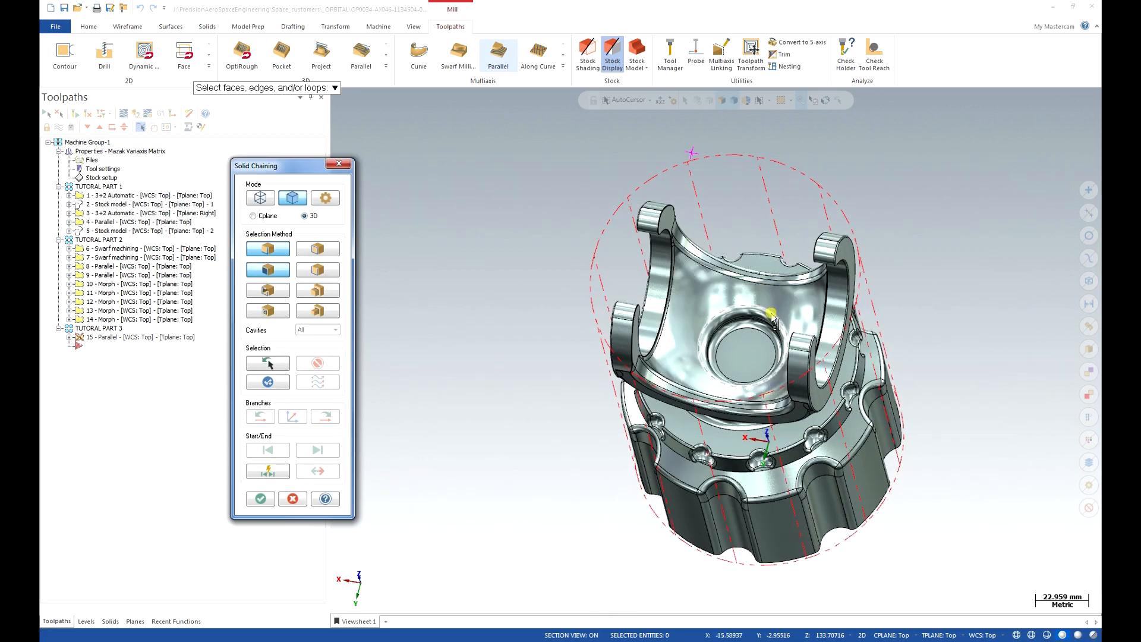
click(772, 316)
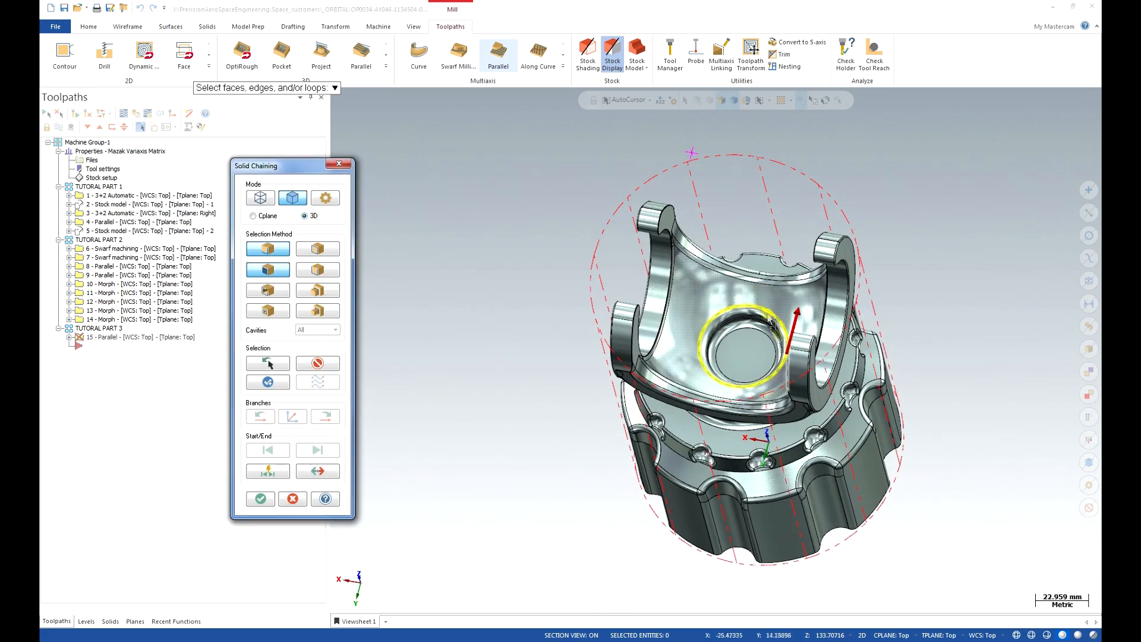
click(261, 499)
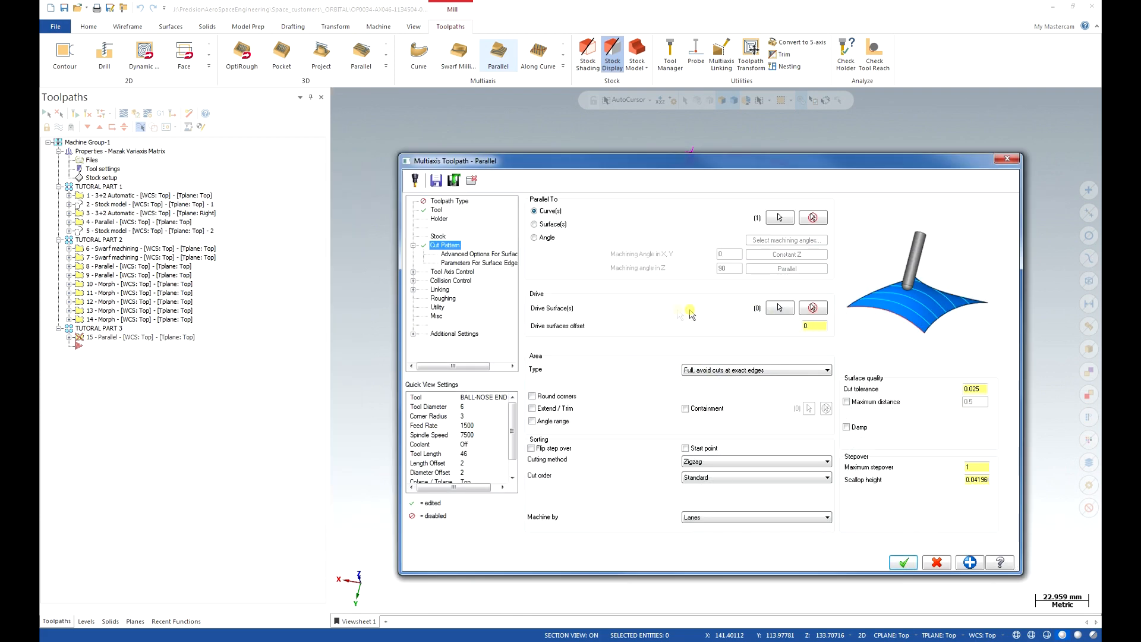
Select the bore faces, including the conical wall, as the four drive surfaces.
click(778, 309)
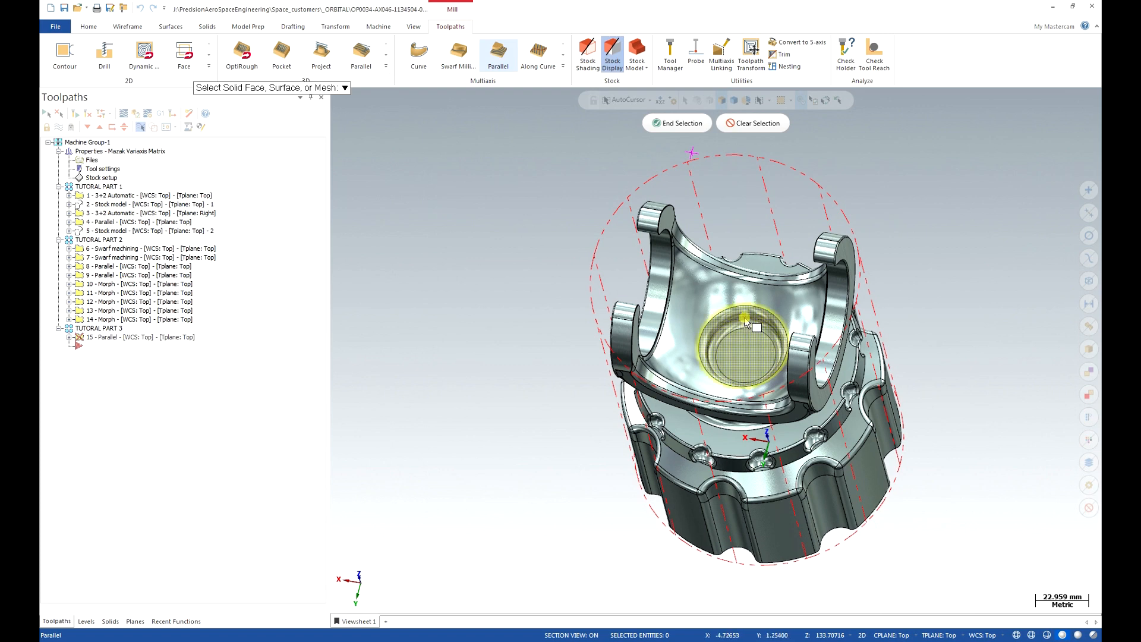
middle_drag(781, 315, 823, 292)
scroll(823, 291, up, 5)
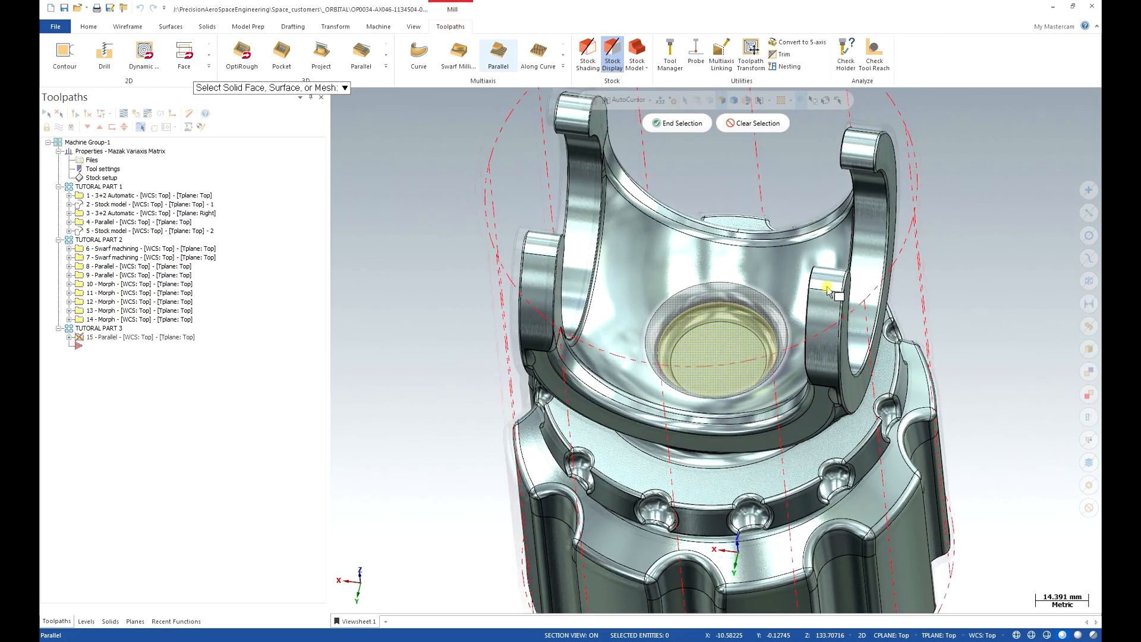
scroll(827, 289, up, 4)
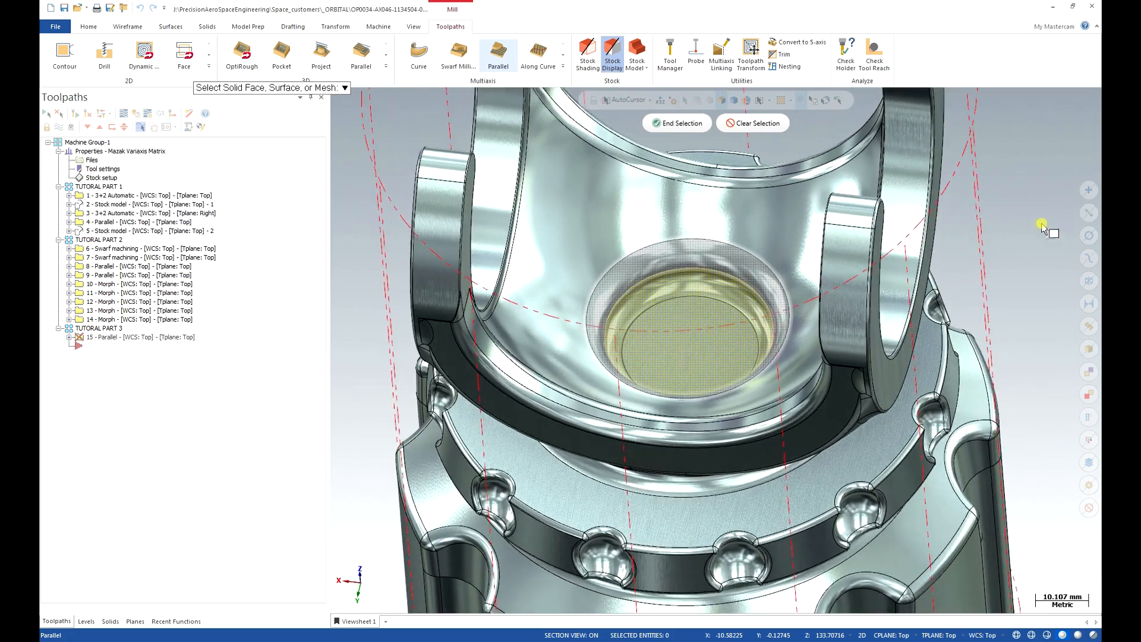
click(712, 291)
key(Return)
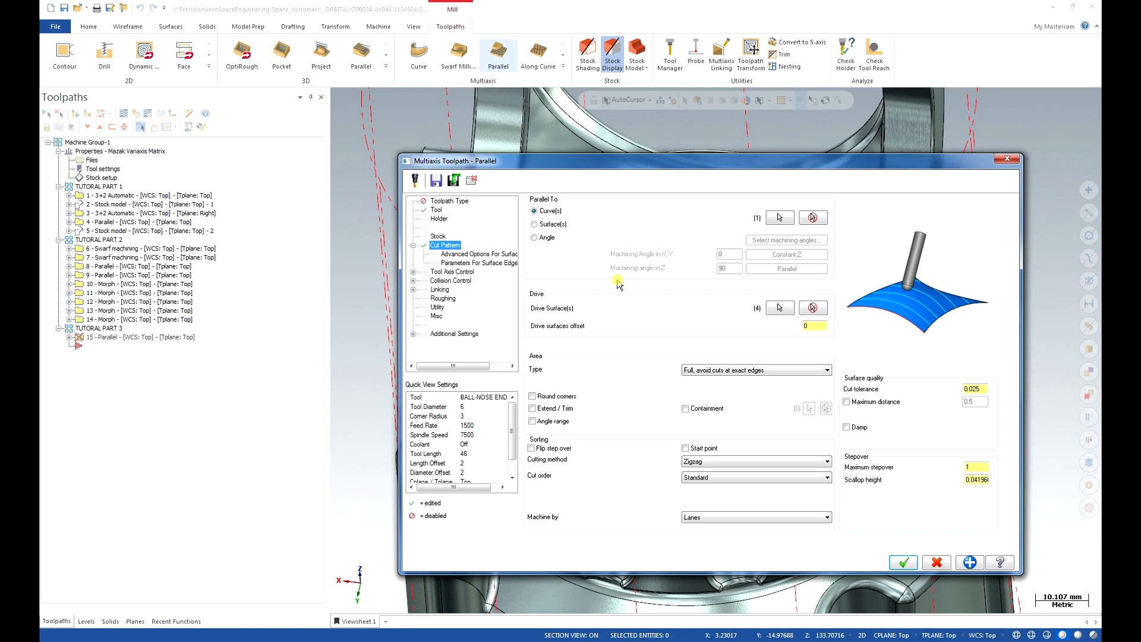
Set the maximum stepover to 0.25 and the cutting method to Spiral.
click(972, 466)
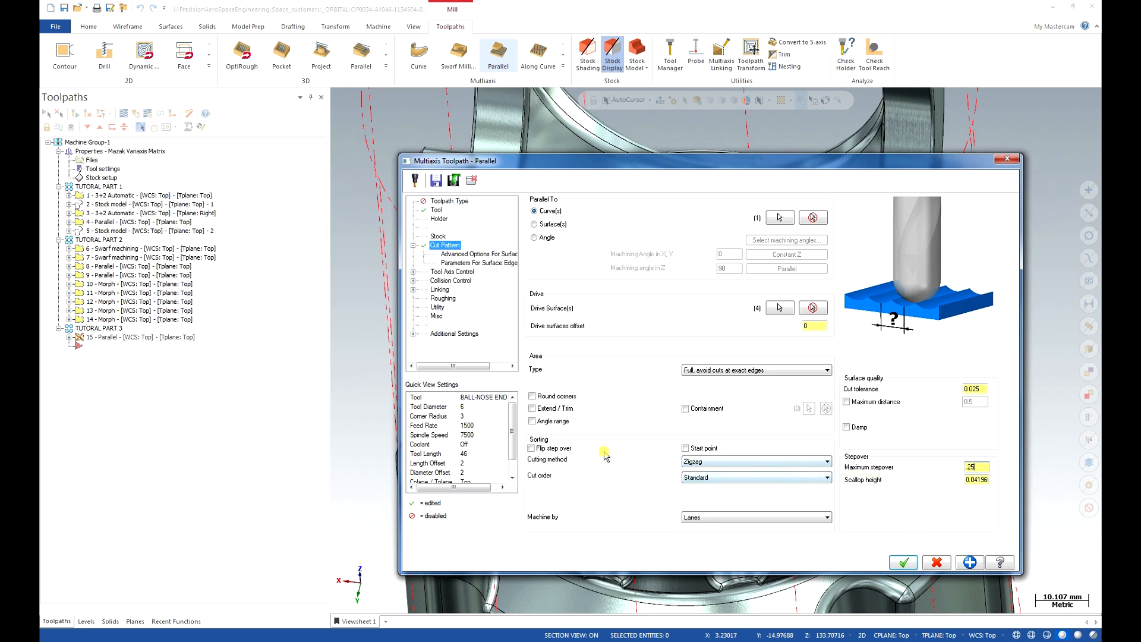
click(740, 465)
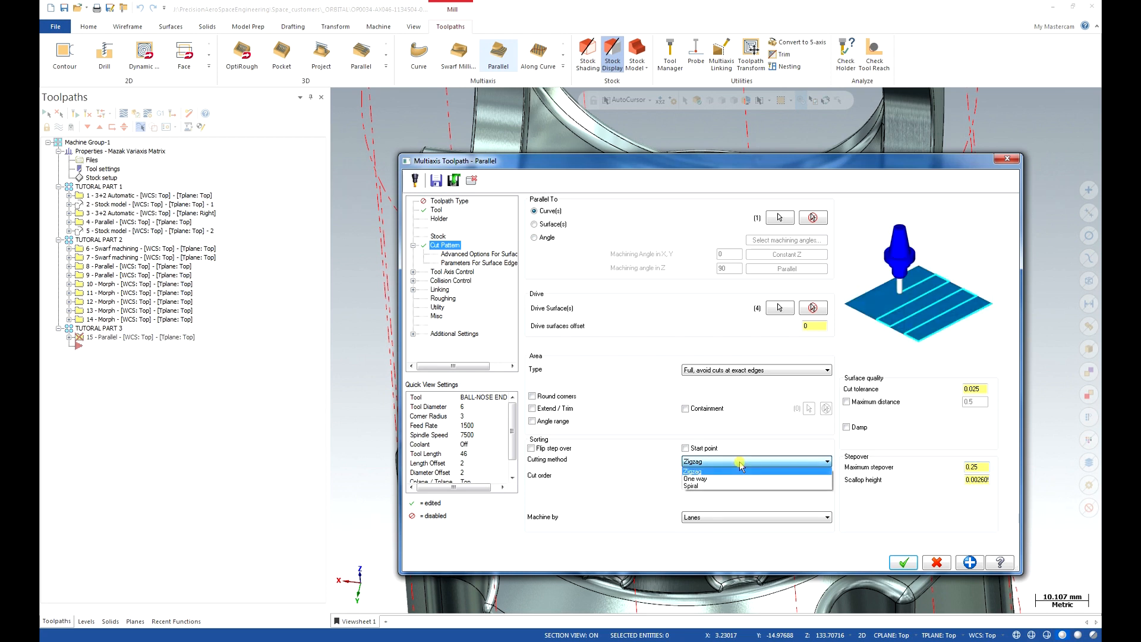
click(730, 486)
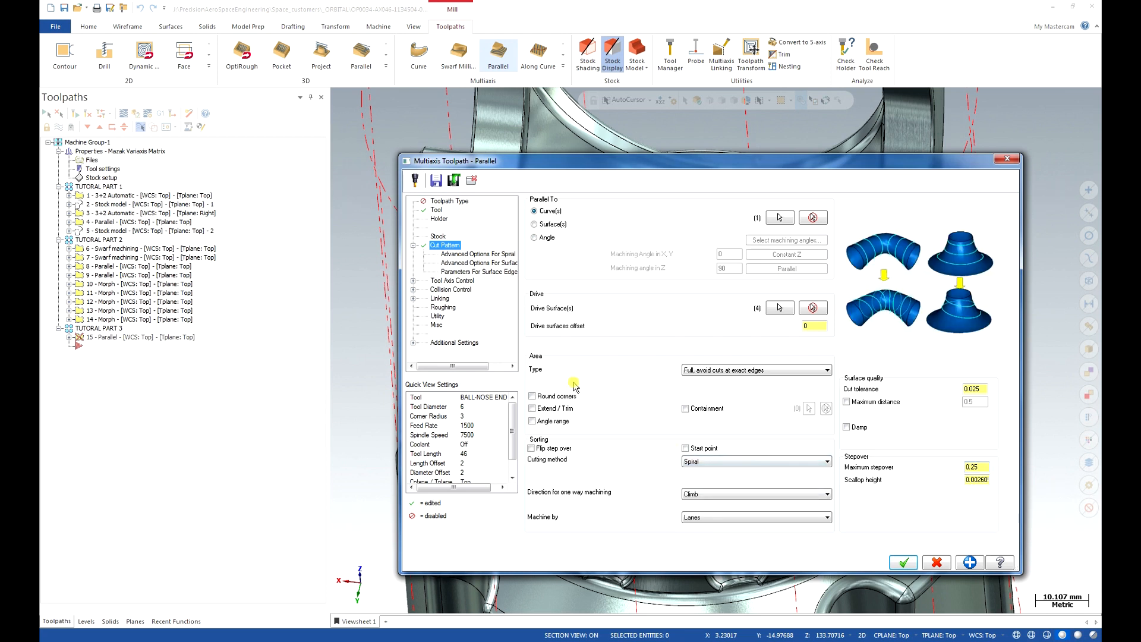
Set tool axis control to Fixed angle to axis.
click(452, 281)
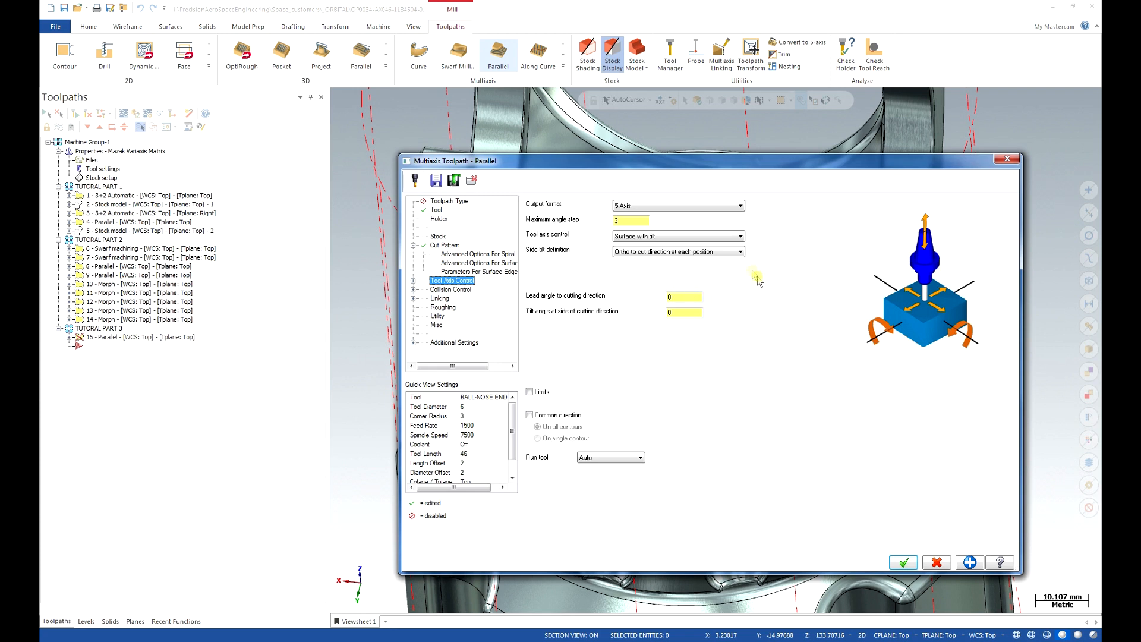
click(736, 238)
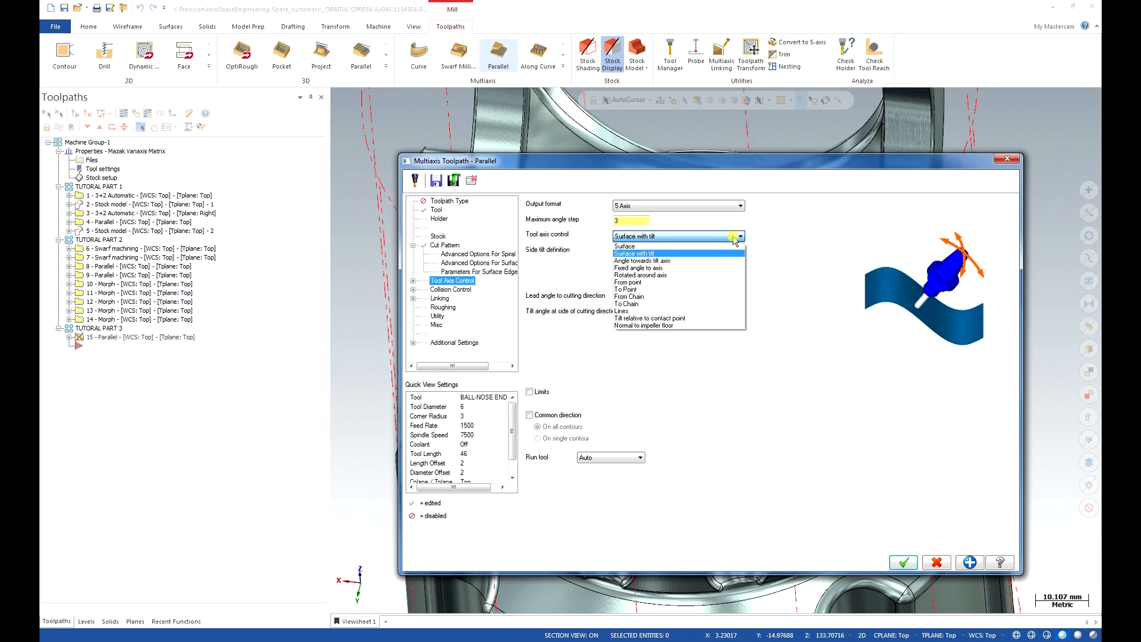
click(719, 269)
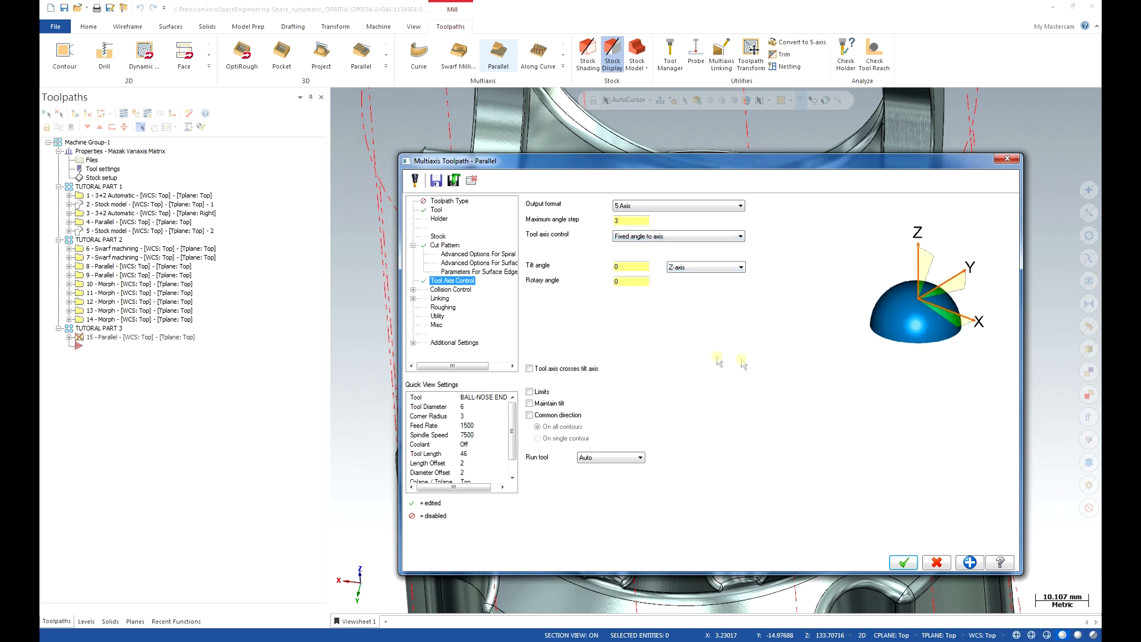
click(450, 290)
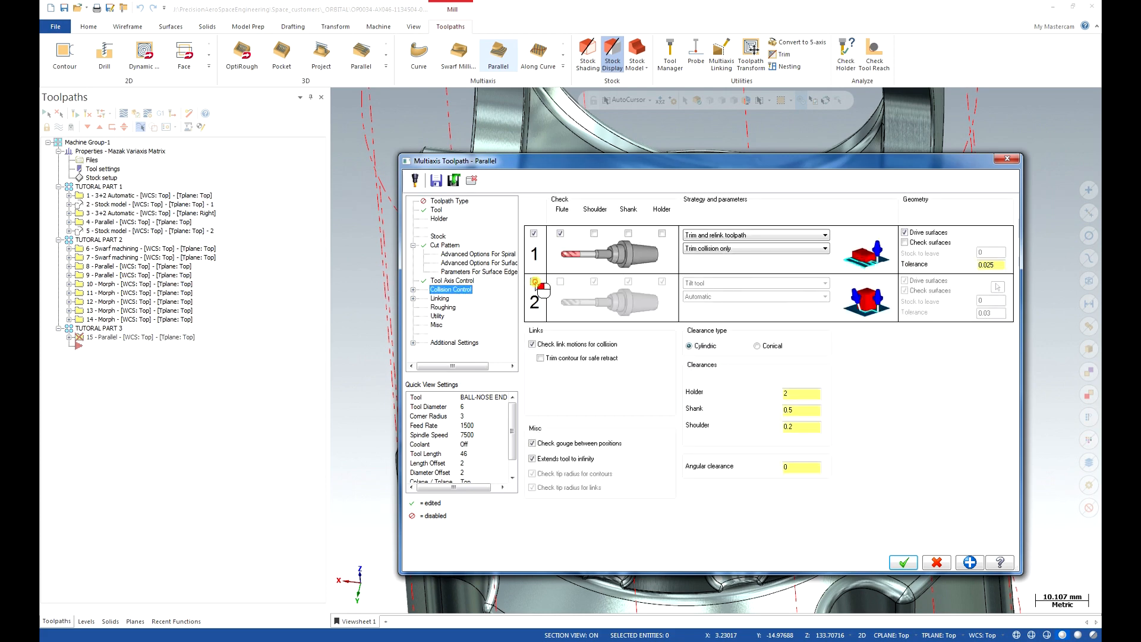
Enable flute checking on the second collision check and select the yoke faces as check surfaces.
click(561, 283)
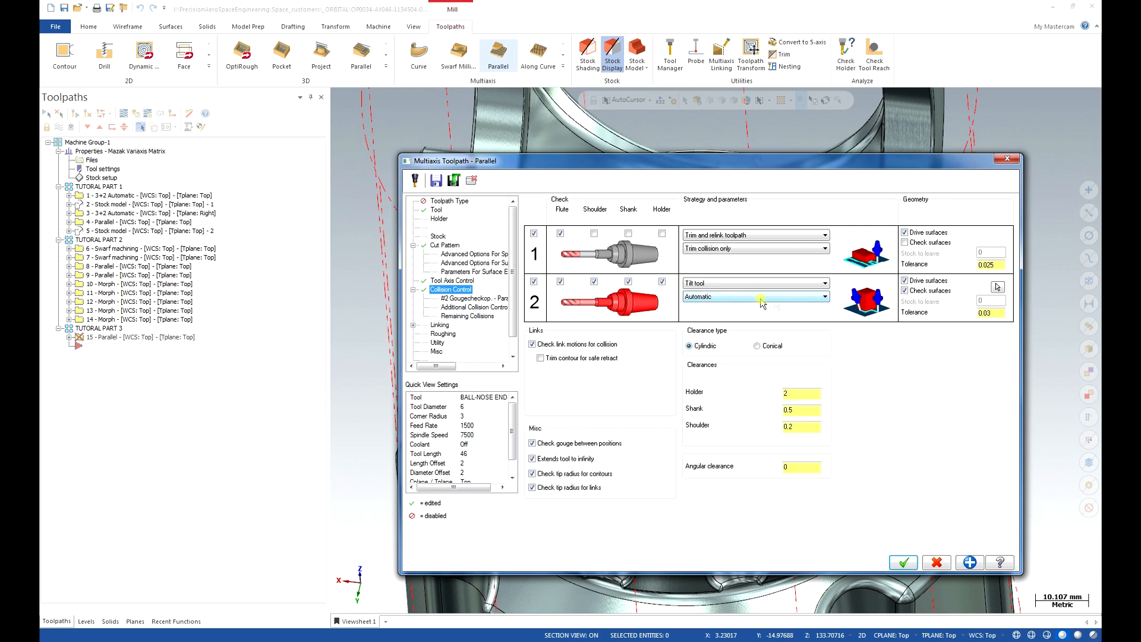
click(997, 287)
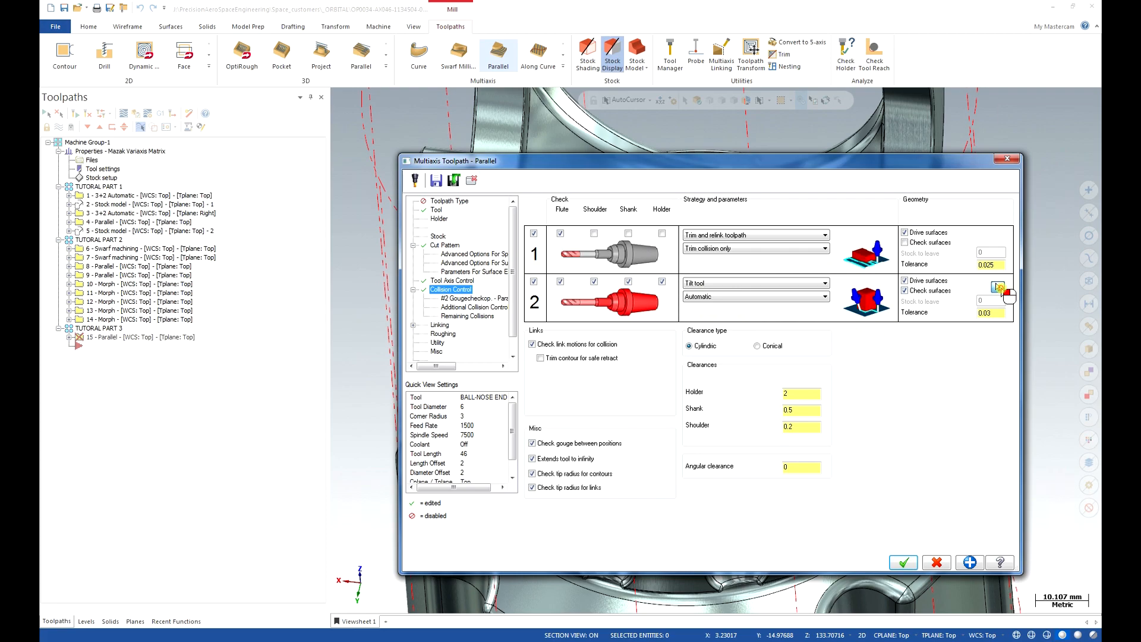
scroll(822, 436, down, 4)
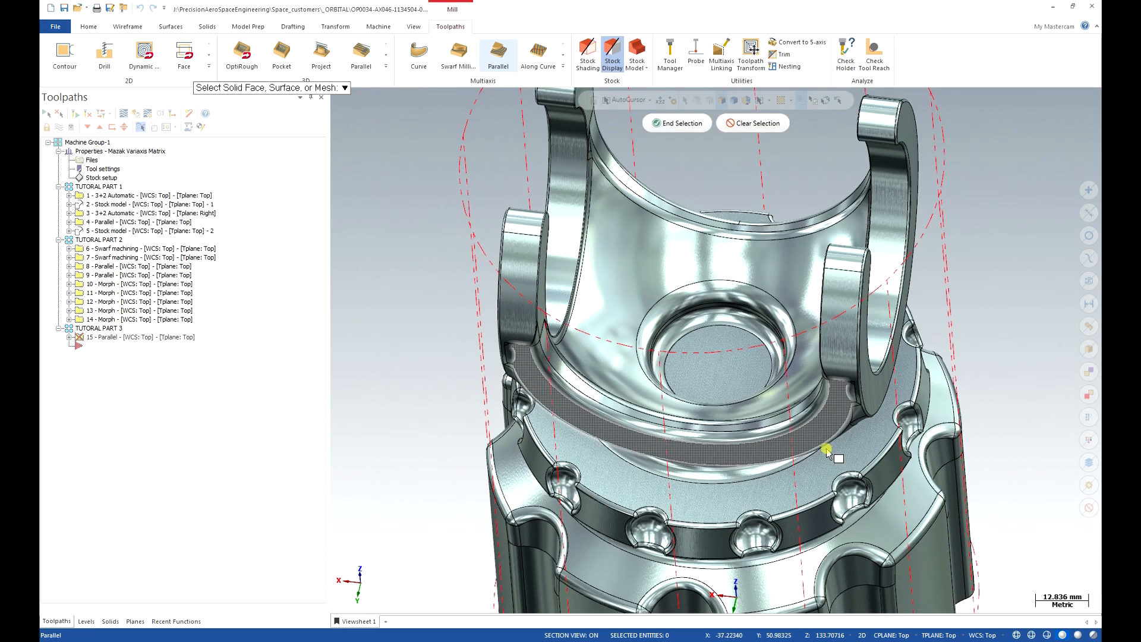
middle_drag(802, 434, 827, 356)
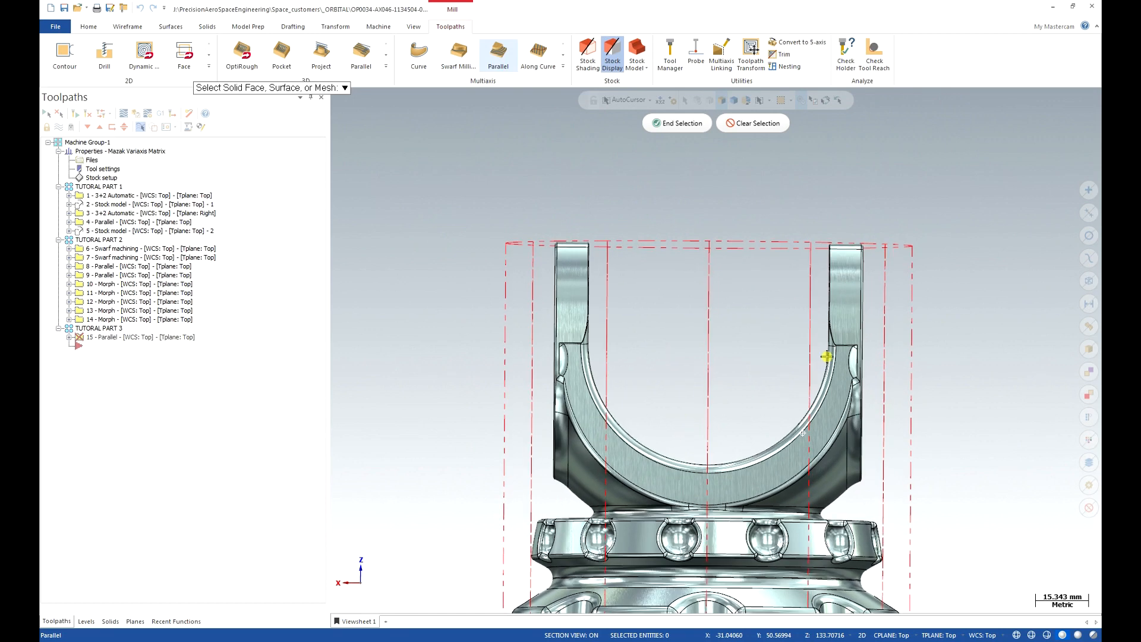
drag(450, 166, 922, 522)
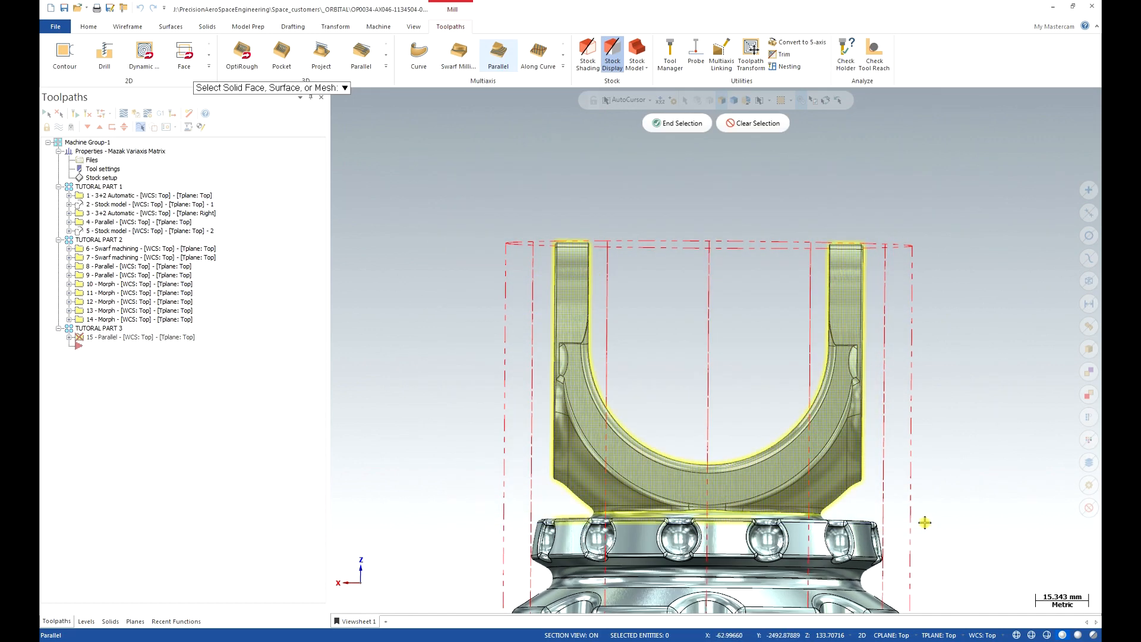
middle_drag(888, 475, 812, 505)
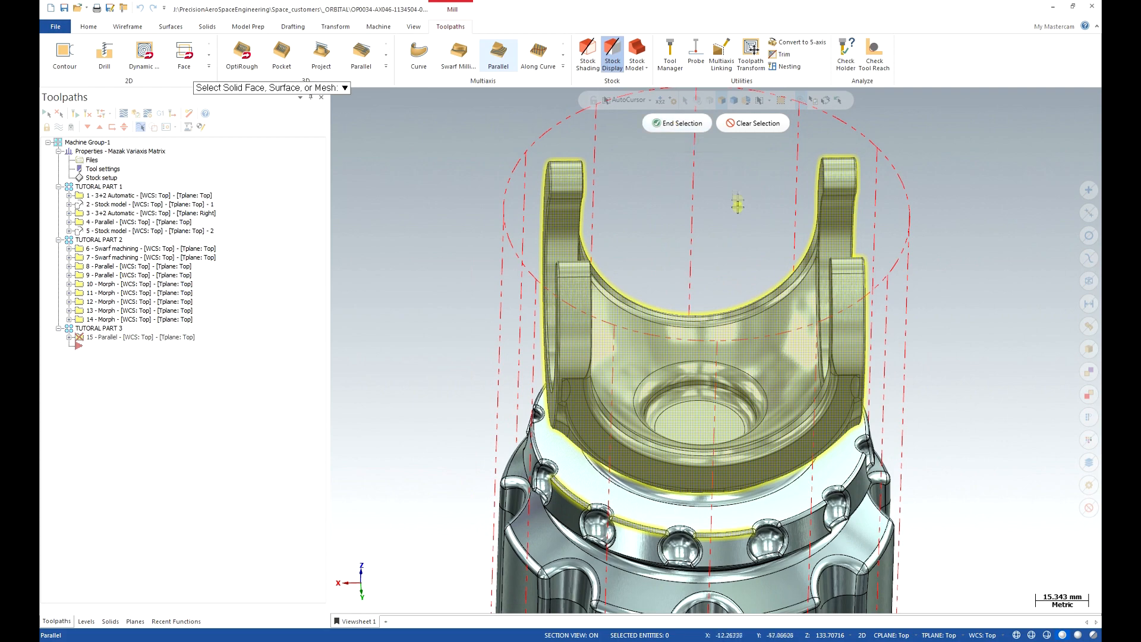
click(774, 320)
middle_drag(773, 320, 896, 207)
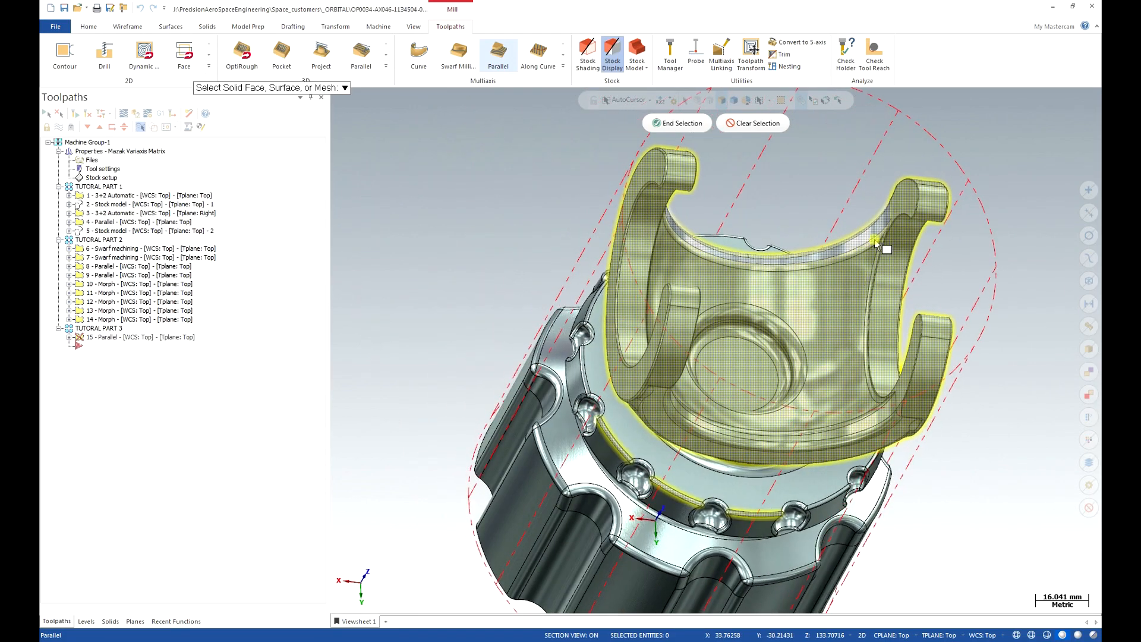
click(677, 123)
drag(510, 328, 511, 348)
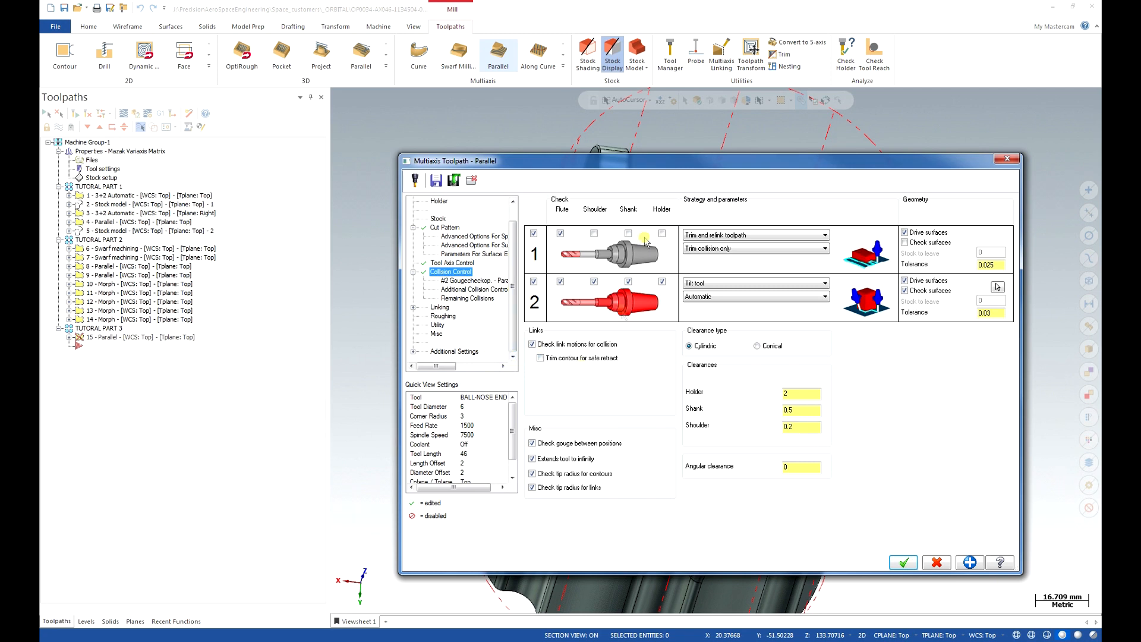
Accept the Parallel toolpath settings and process operation 15 for verification.
click(902, 560)
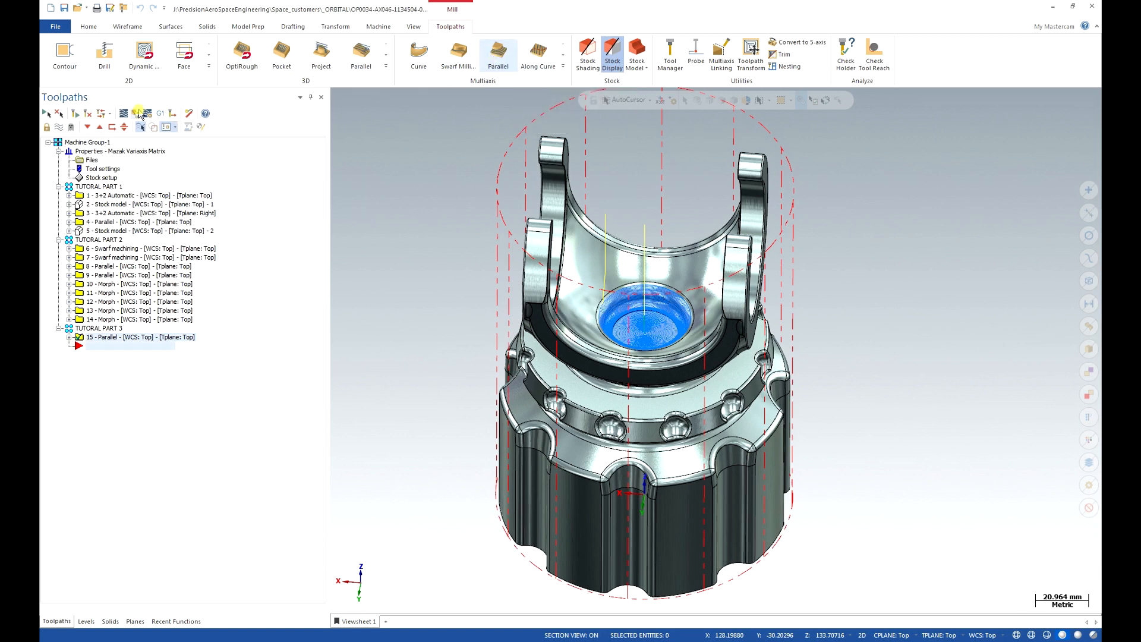
click(136, 113)
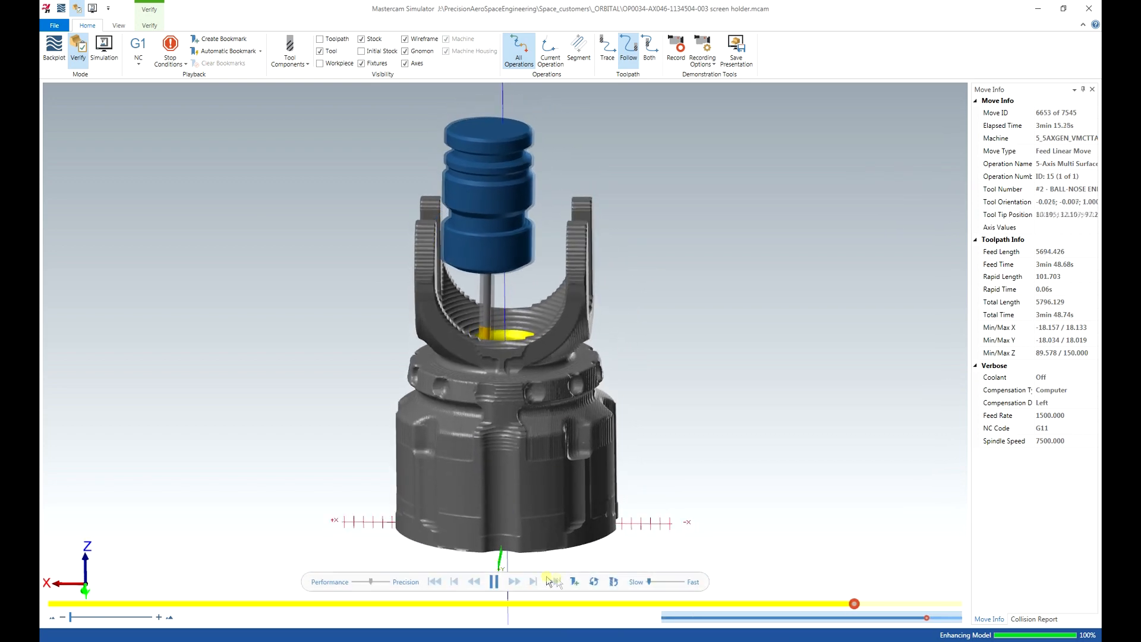
Adjust the simulation playback speed while the 5-axis finishing cut plays.
click(656, 581)
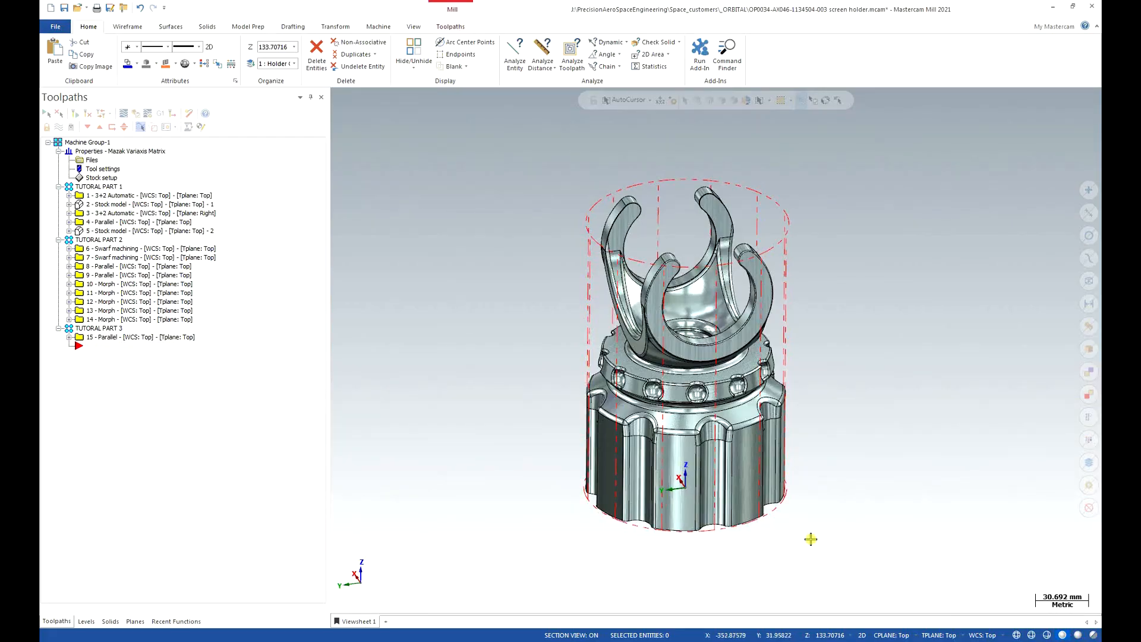
middle_drag(811, 541, 744, 493)
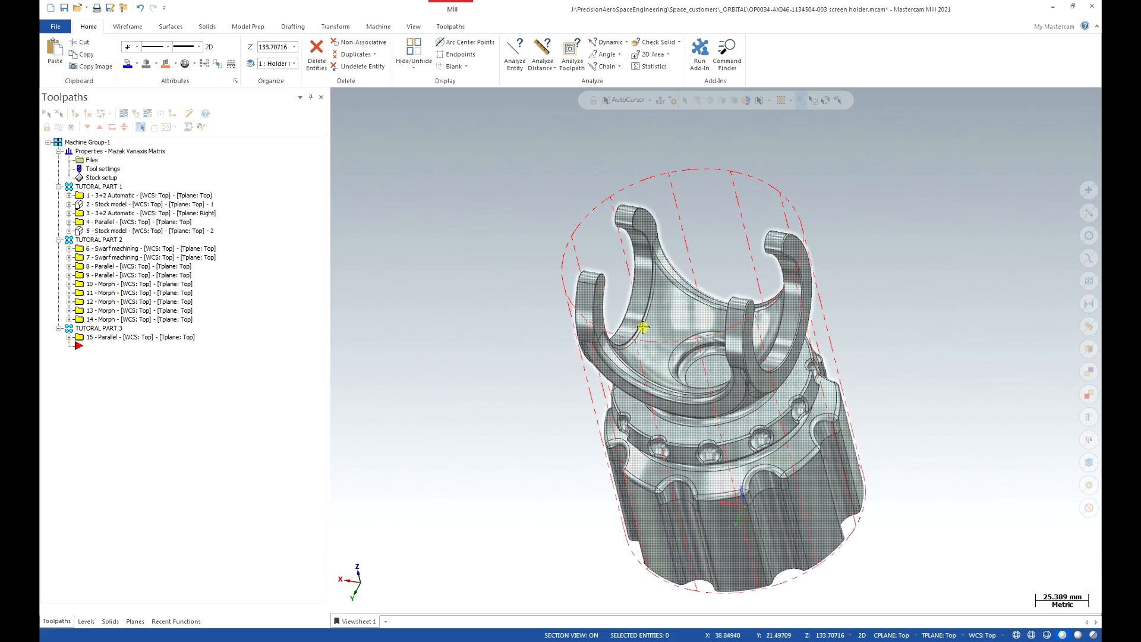
middle_drag(717, 258, 876, 326)
scroll(847, 331, up, 6)
scroll(834, 329, up, 1)
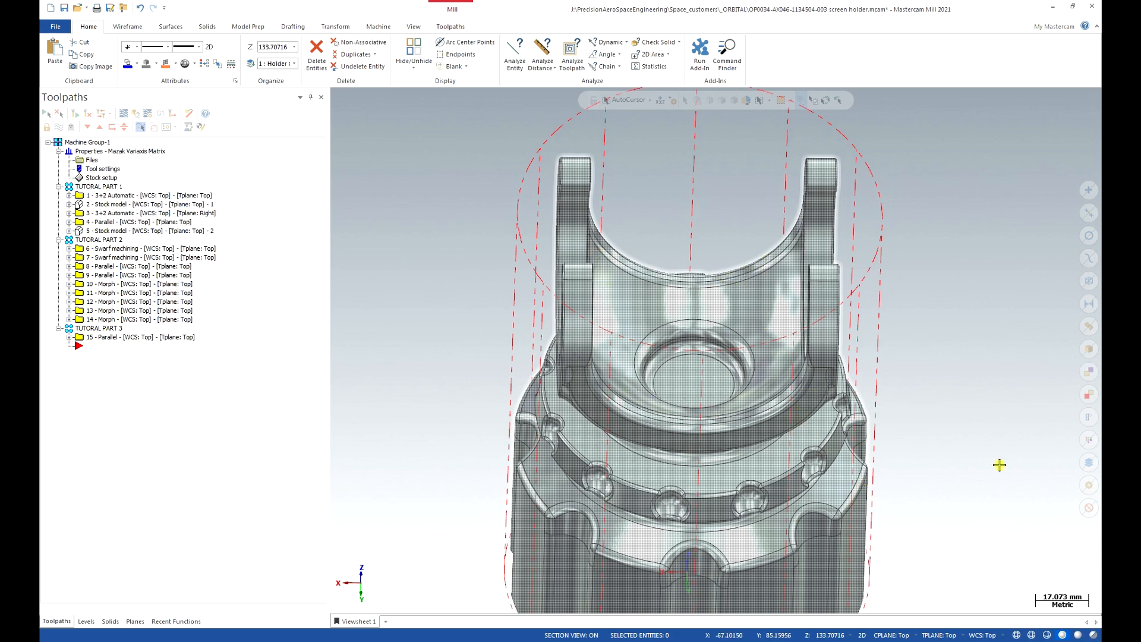
scroll(1006, 372, down, 4)
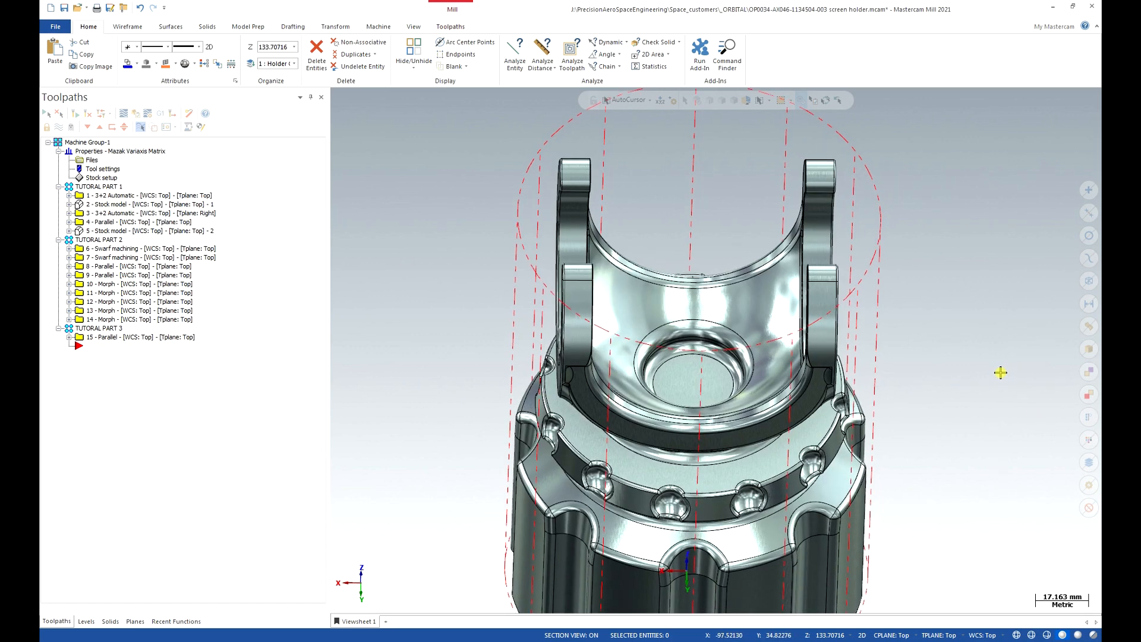
scroll(1000, 372, down, 2)
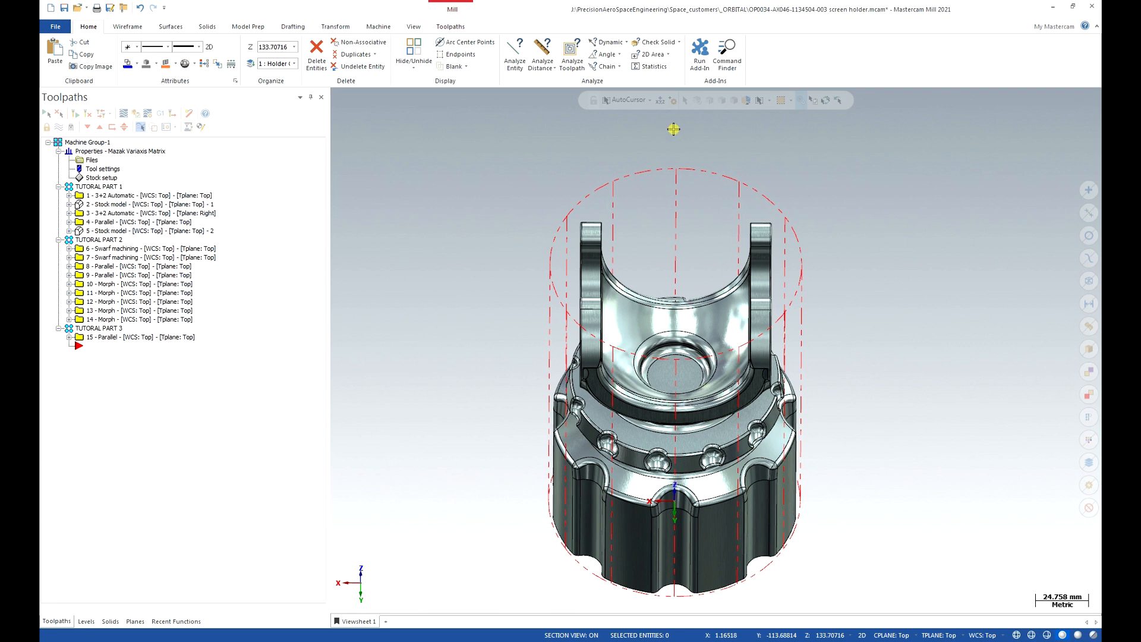
Create a Point Position point snapped to the centre of the hole's arc.
click(126, 27)
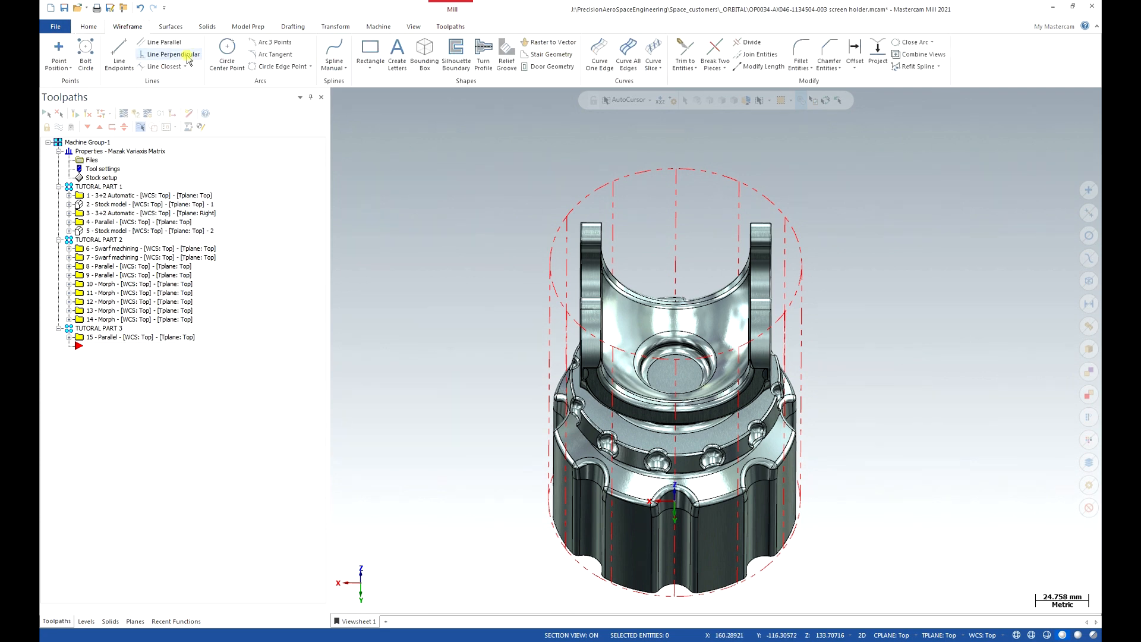
click(59, 50)
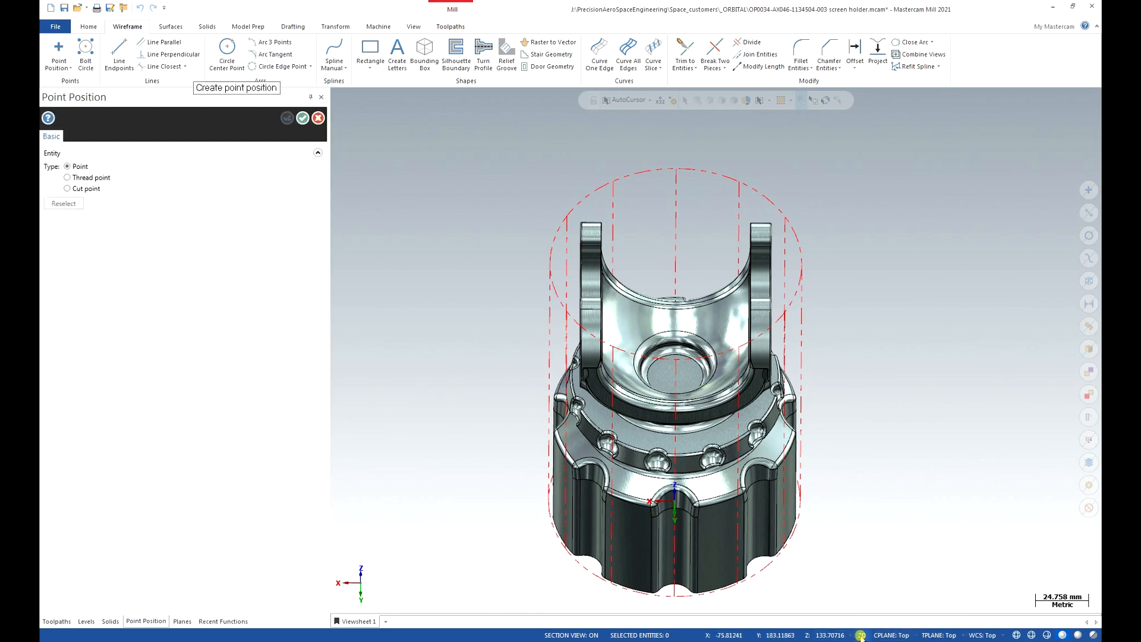
click(712, 367)
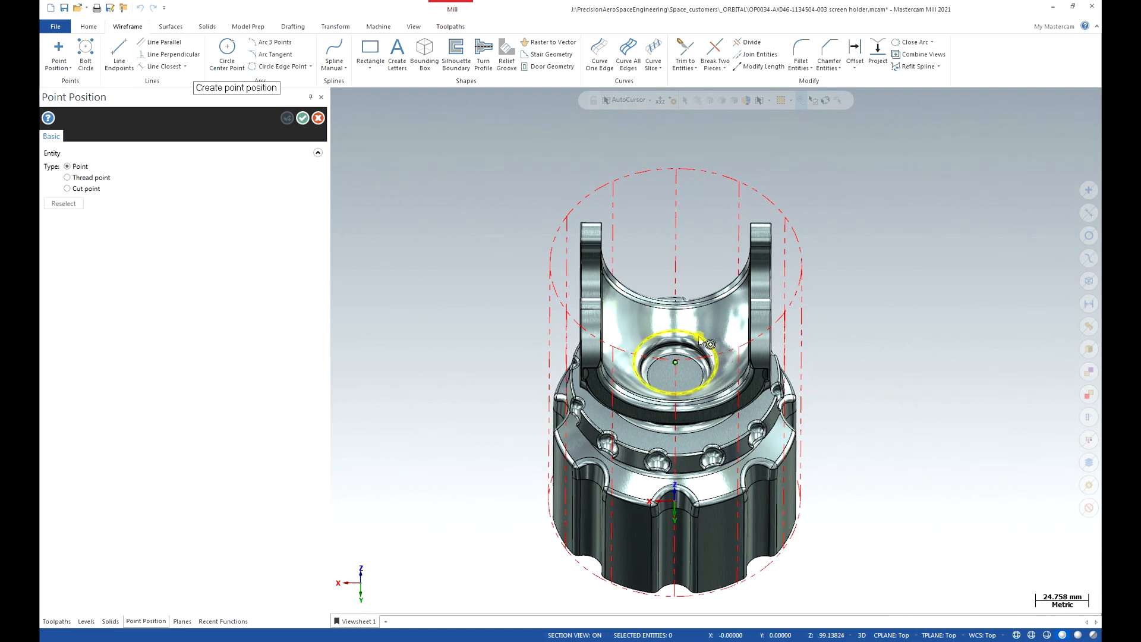
click(714, 352)
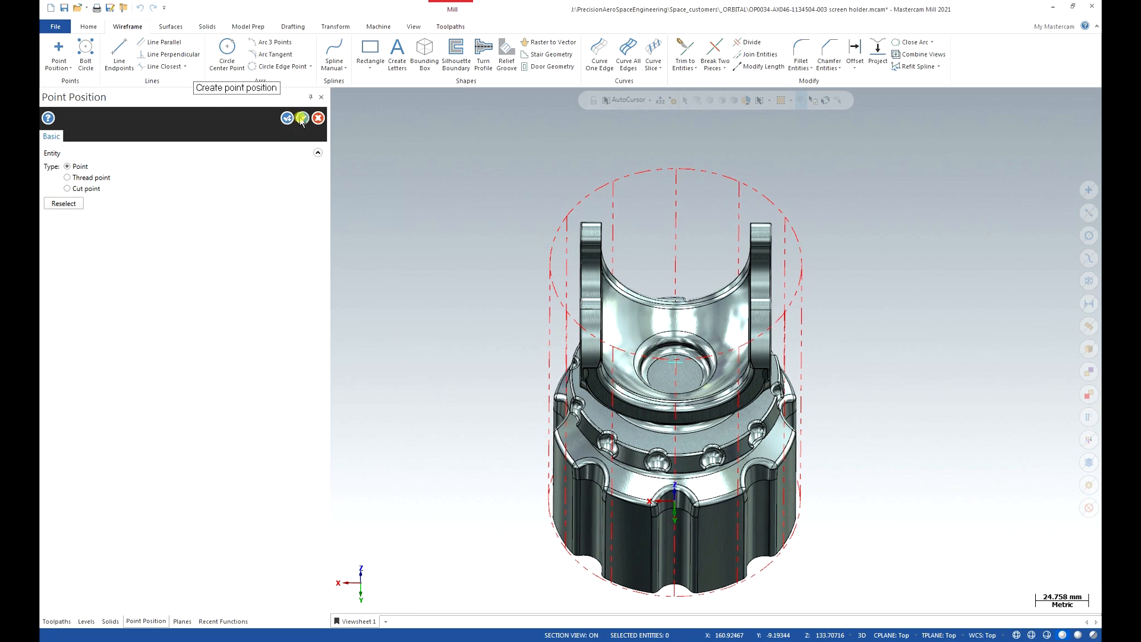
click(301, 118)
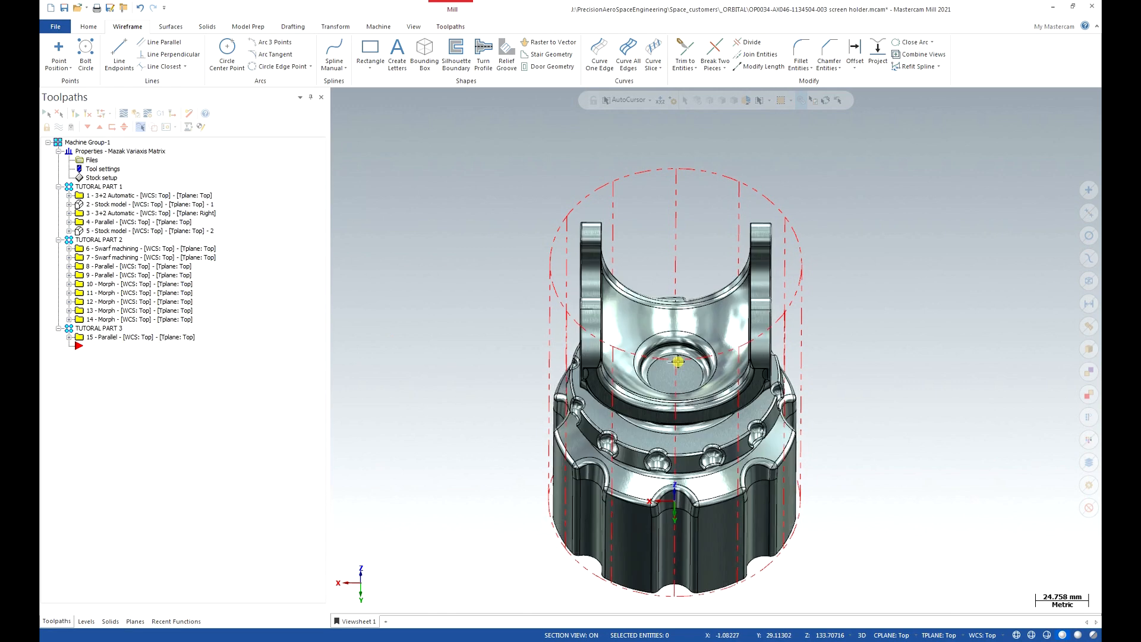
Add level 4 named 'TOOL AXIS CONTR OP16' in the Levels manager.
click(87, 622)
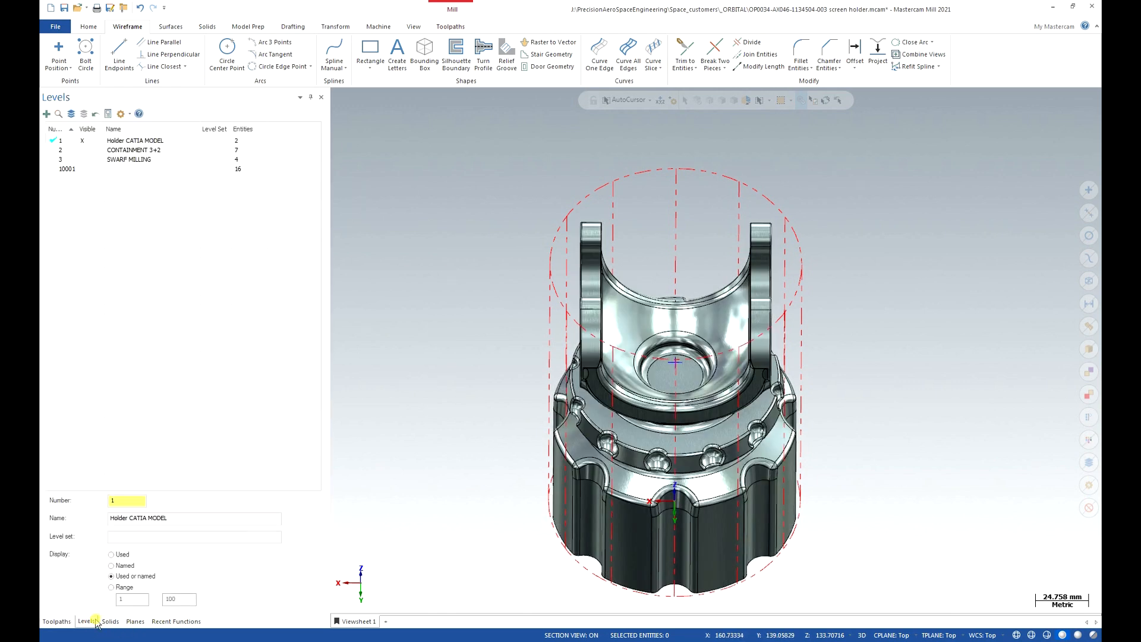
click(47, 115)
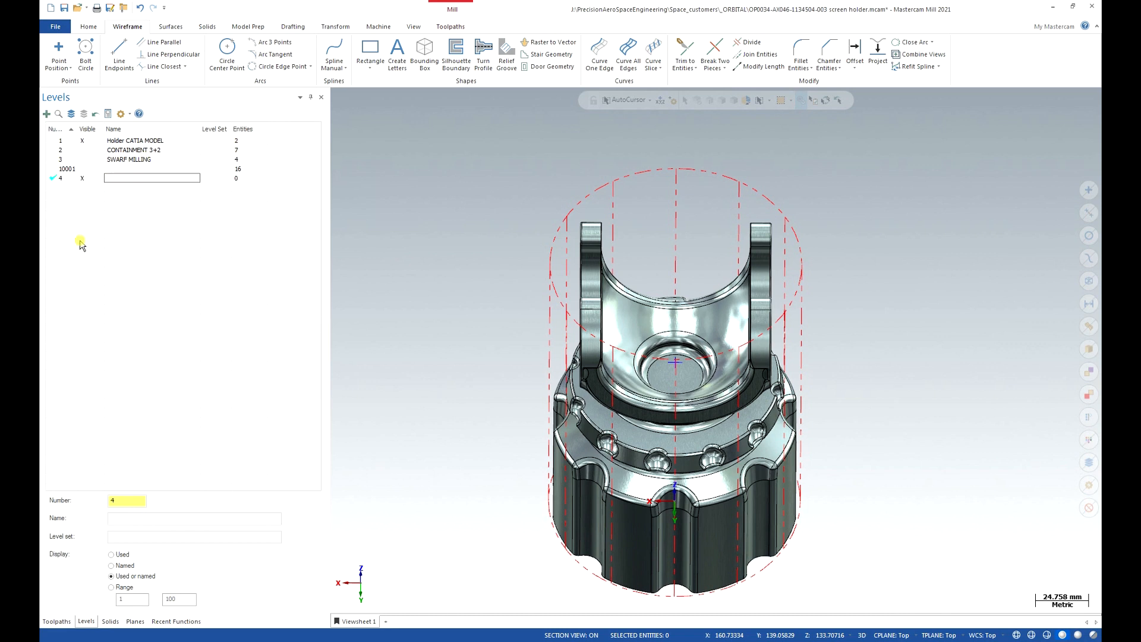
text(TOOL AXIS CONTR  OP16)
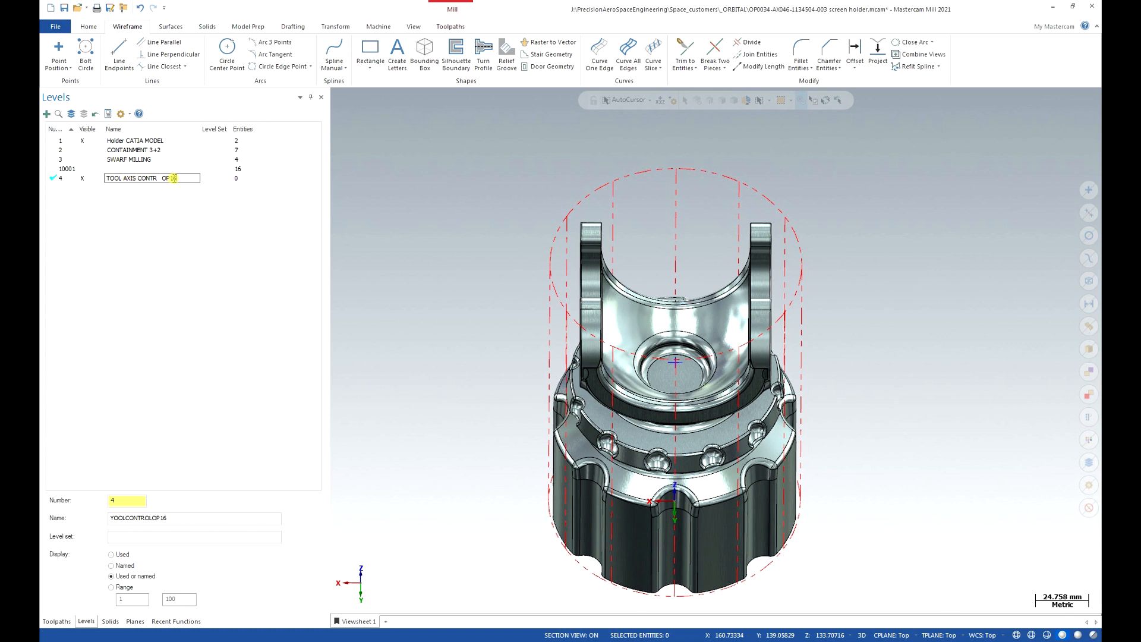
click(367, 219)
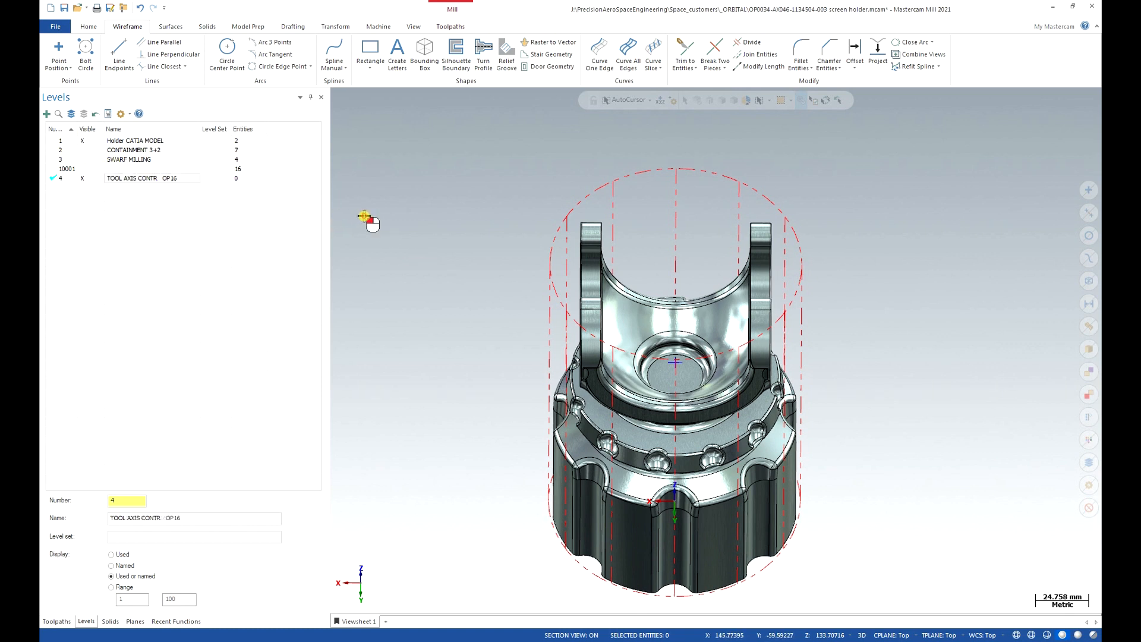
right_click(681, 366)
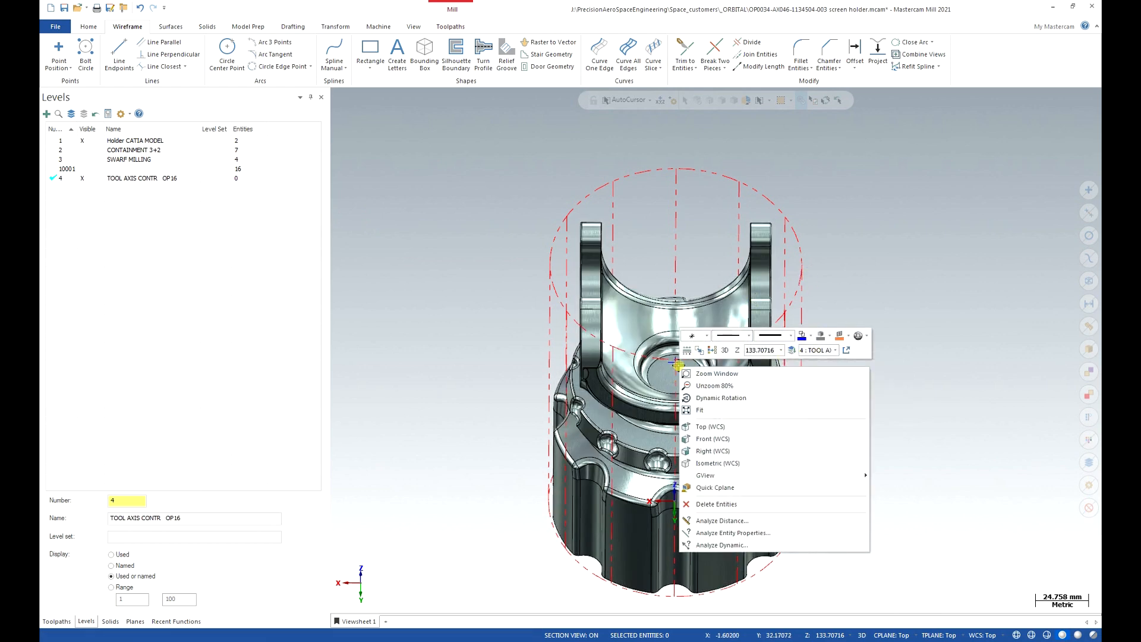
Move the hole-centre point to the active level 4 using Change Levels.
click(675, 361)
right_click(676, 361)
click(789, 346)
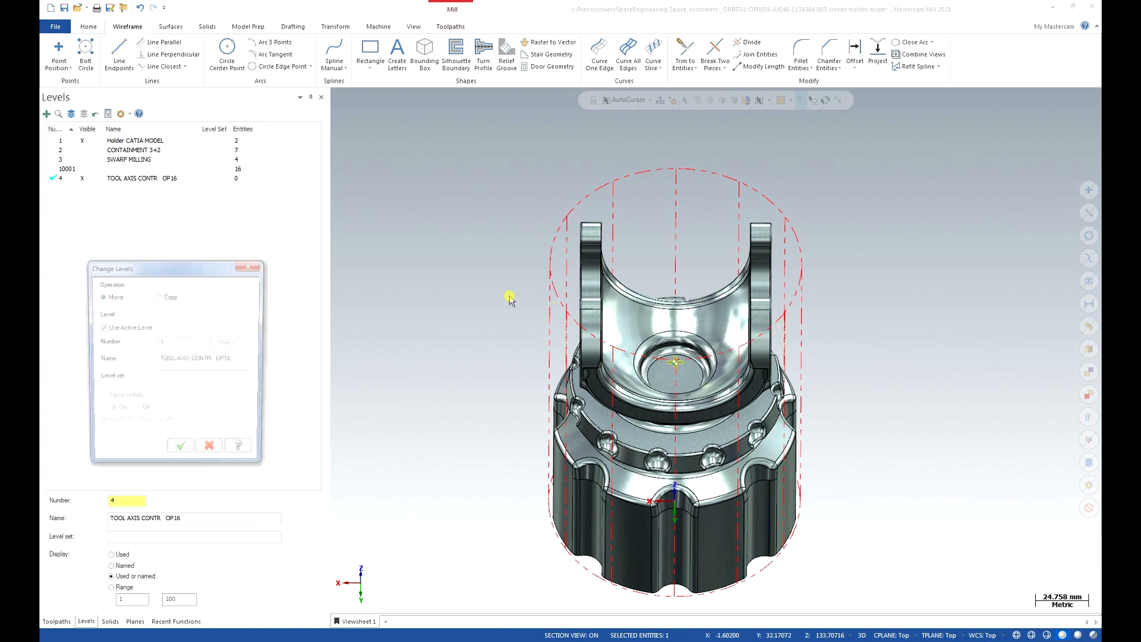
click(181, 454)
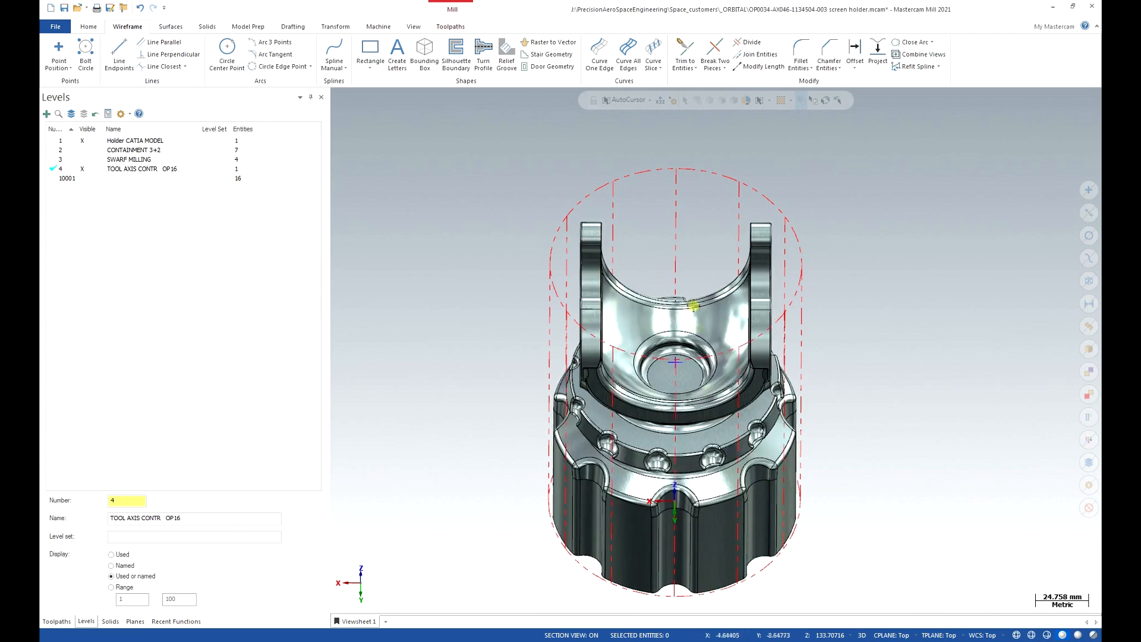
click(674, 363)
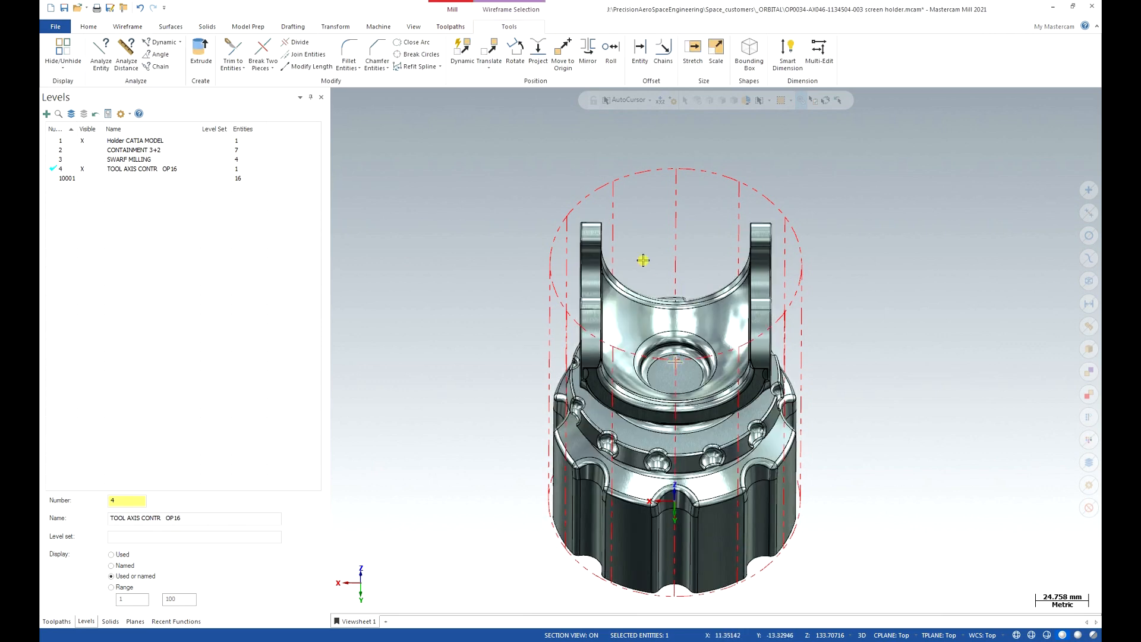
Dynamically move the hole-centre point 100 mm up along Z, with no X offset.
click(463, 51)
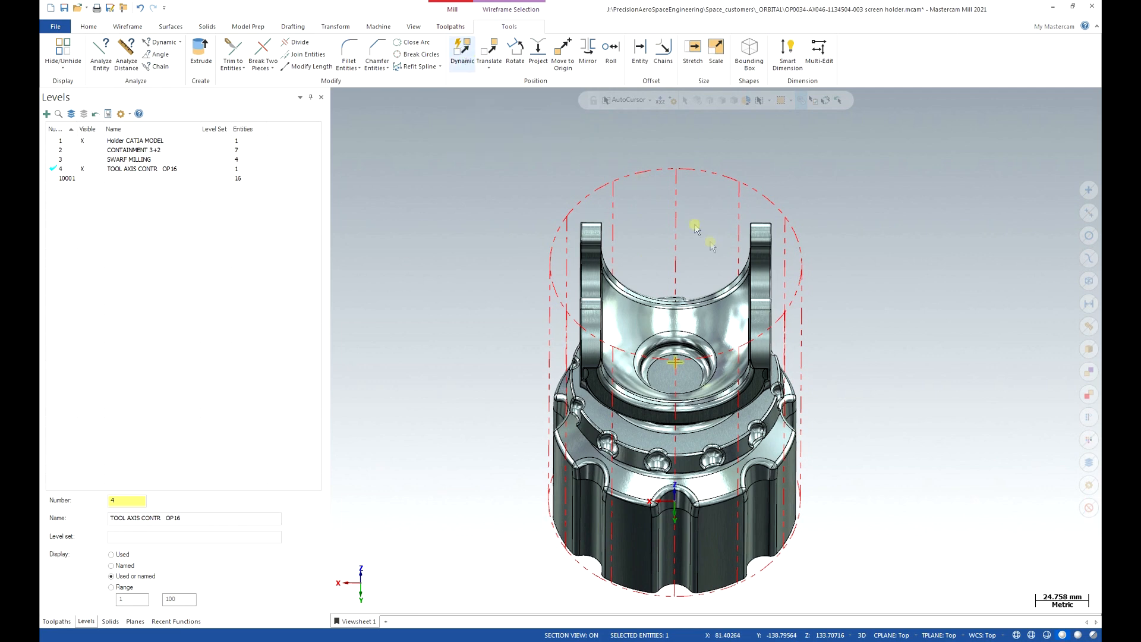
click(676, 361)
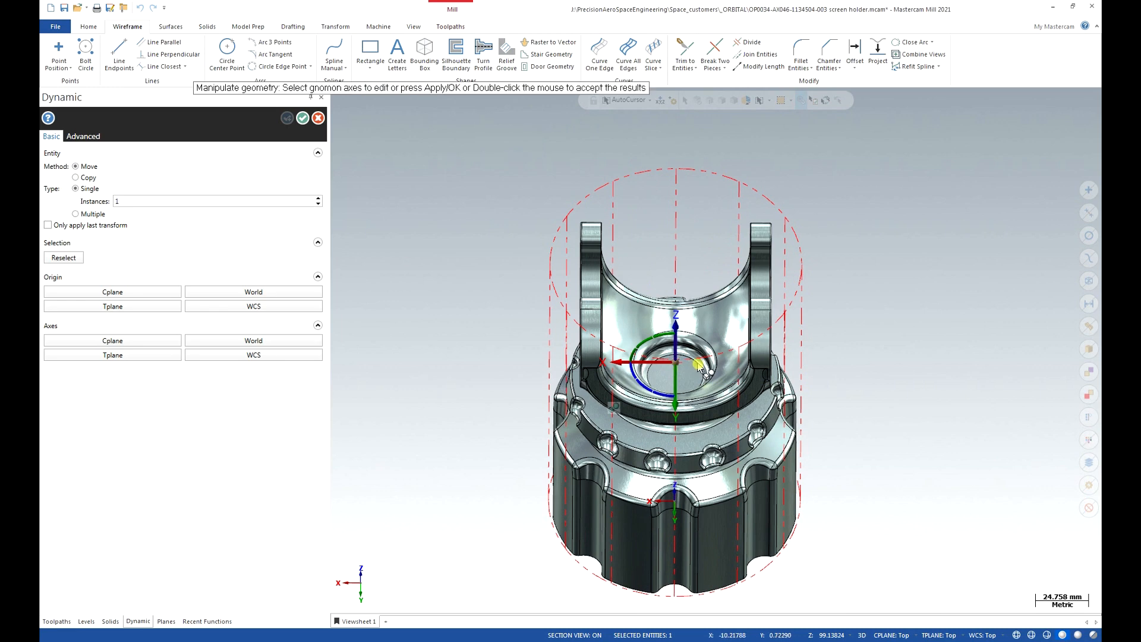
scroll(696, 359, down, 5)
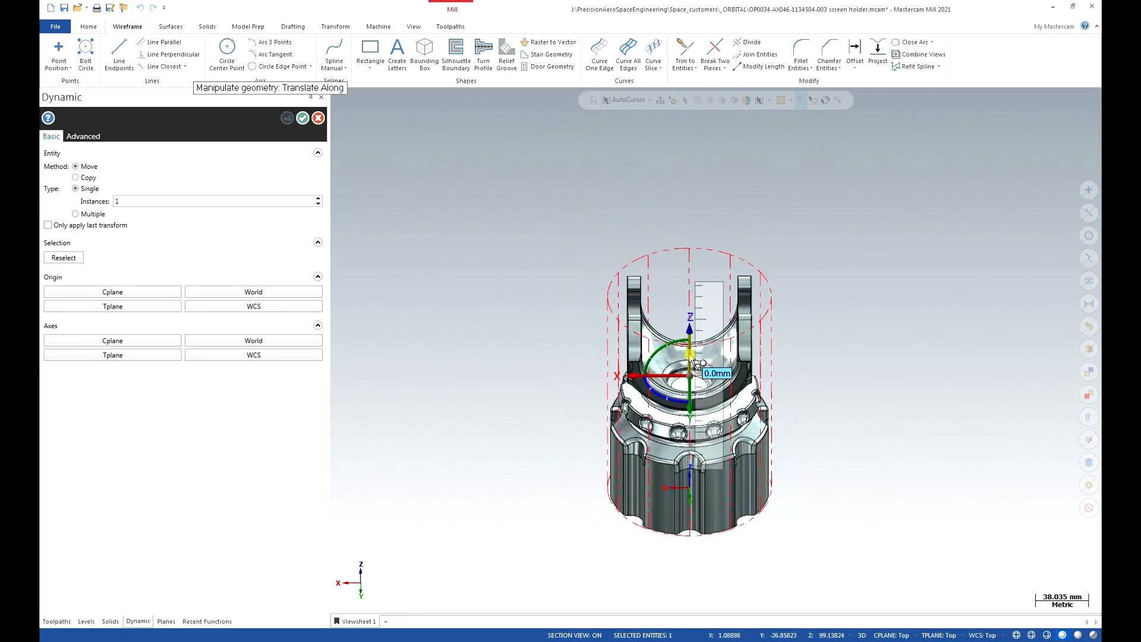
click(689, 330)
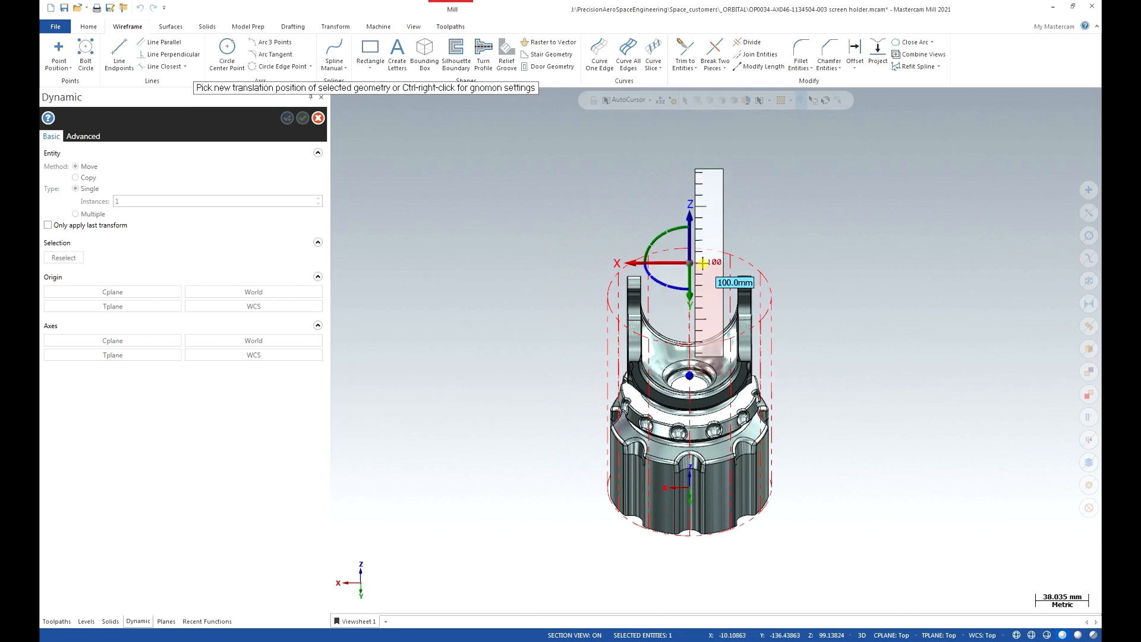
click(705, 156)
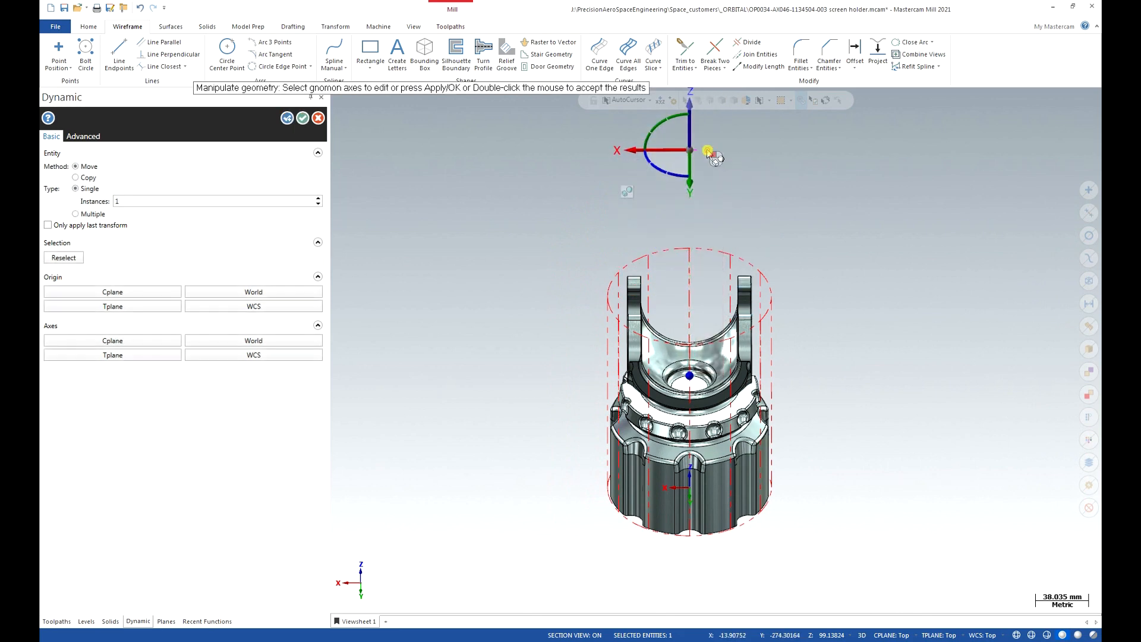
middle_drag(699, 451, 736, 363)
click(698, 275)
middle_drag(718, 284, 806, 390)
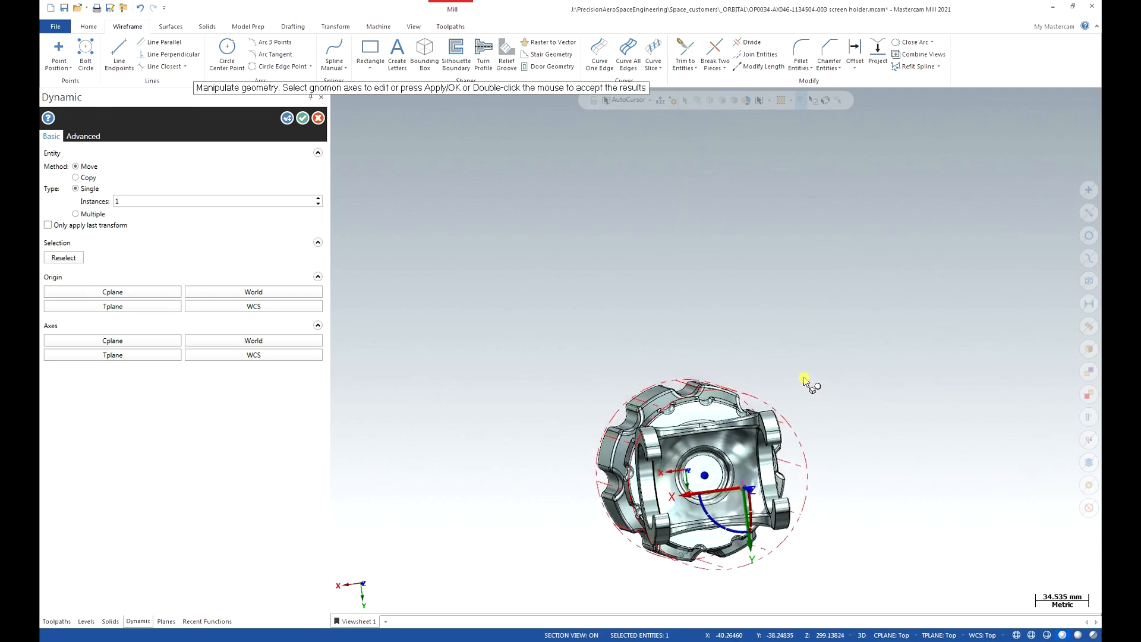
click(700, 338)
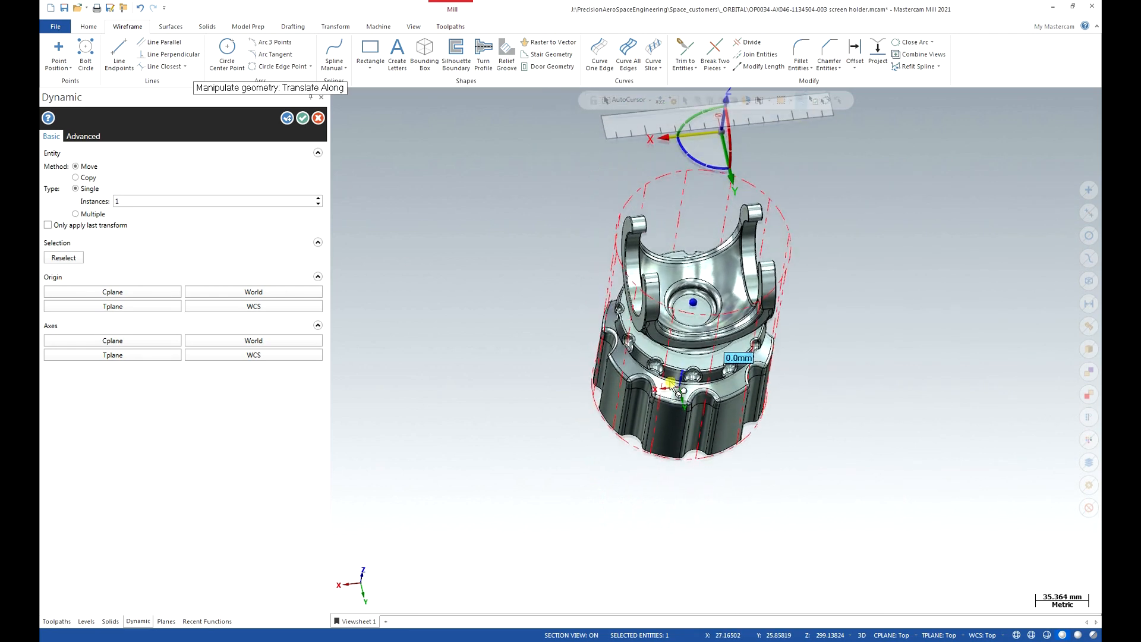
click(671, 382)
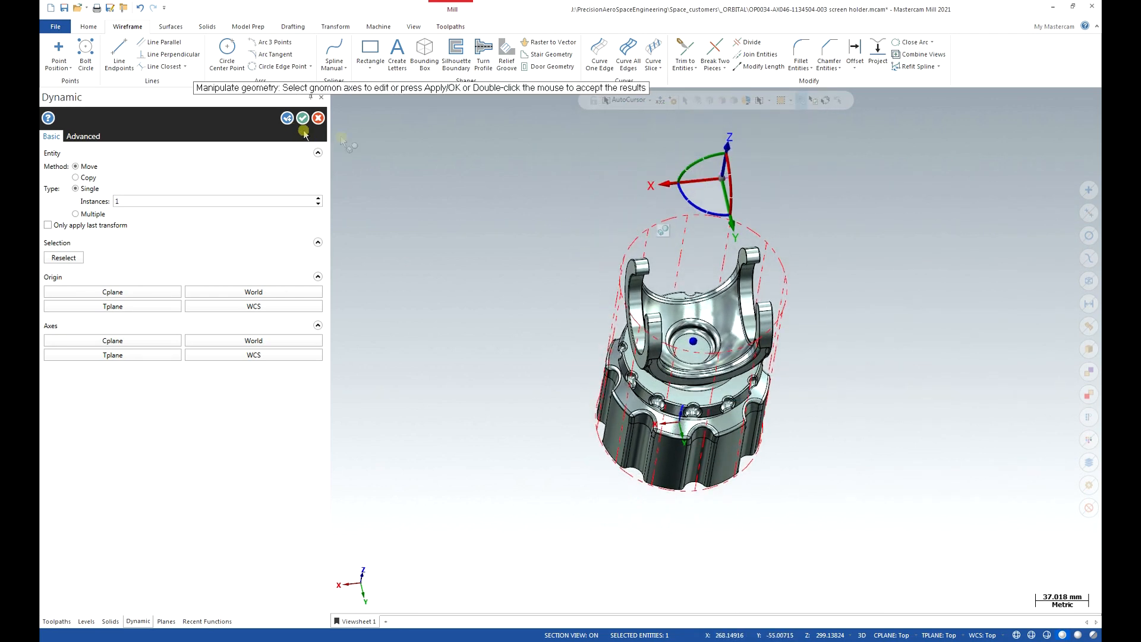
click(304, 119)
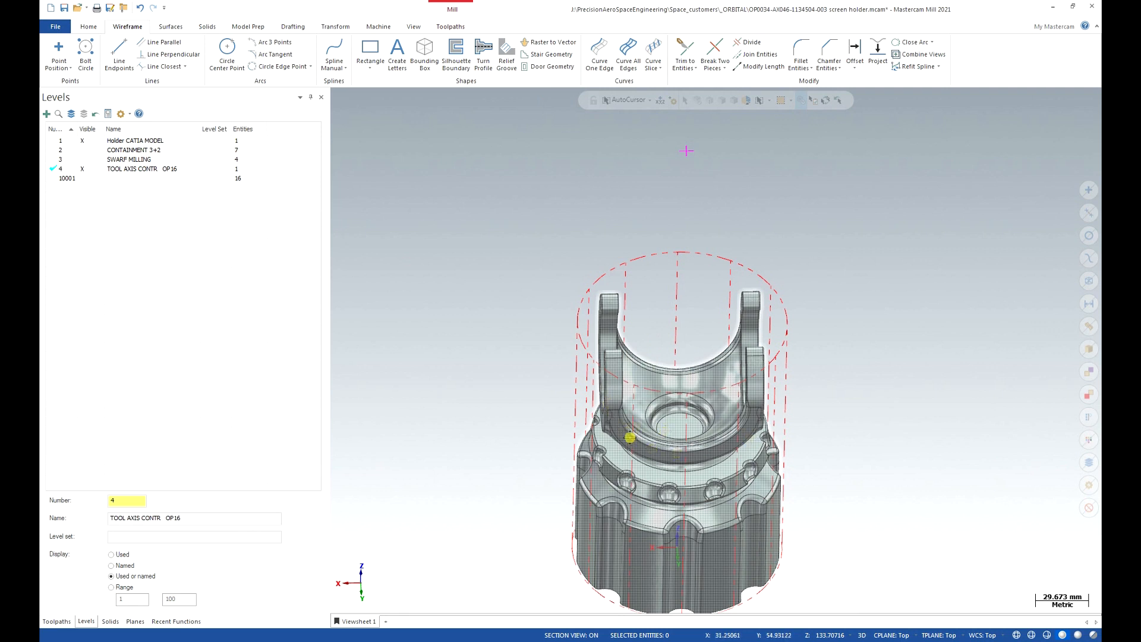
Start a new Morph multiaxis toolpath using the BALL-NOSE END MILL - 4 tool.
click(445, 27)
click(563, 55)
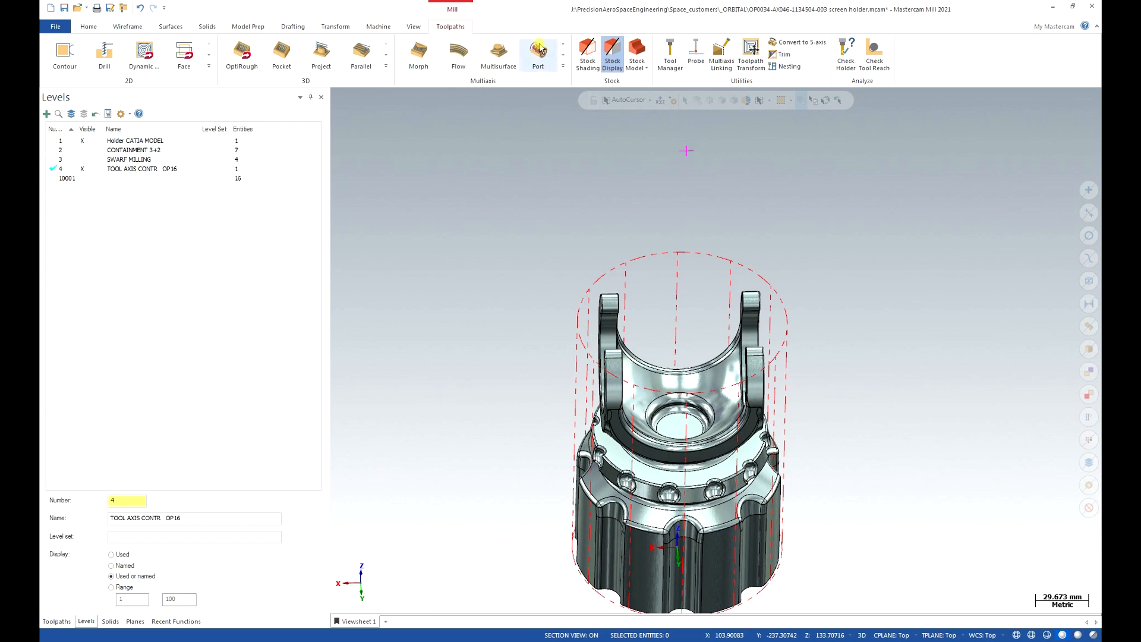
click(419, 65)
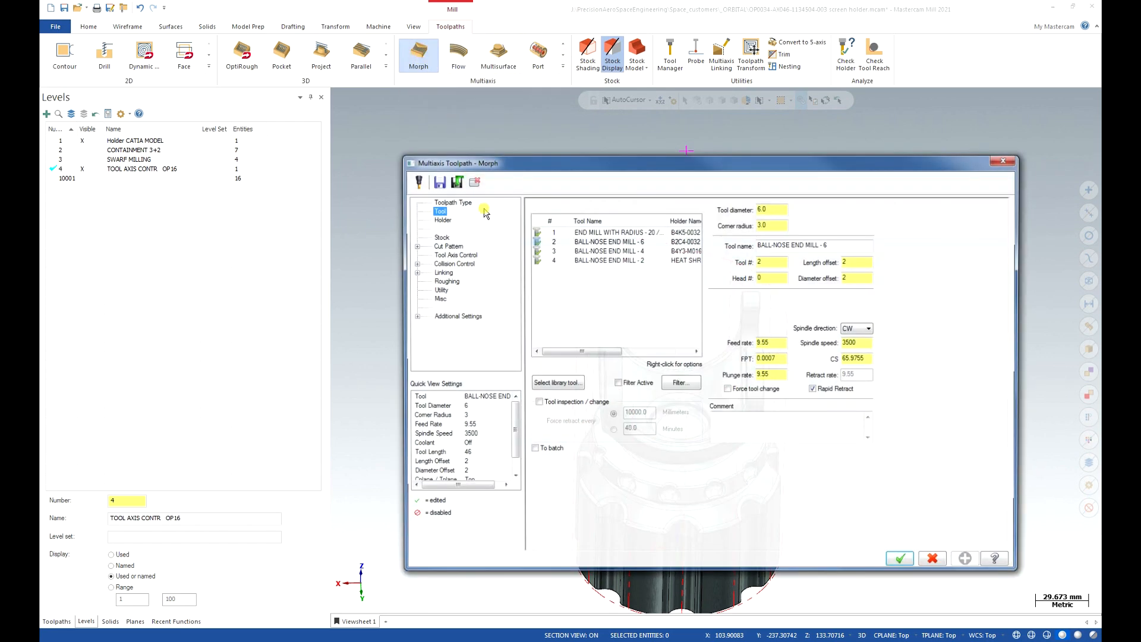
click(627, 251)
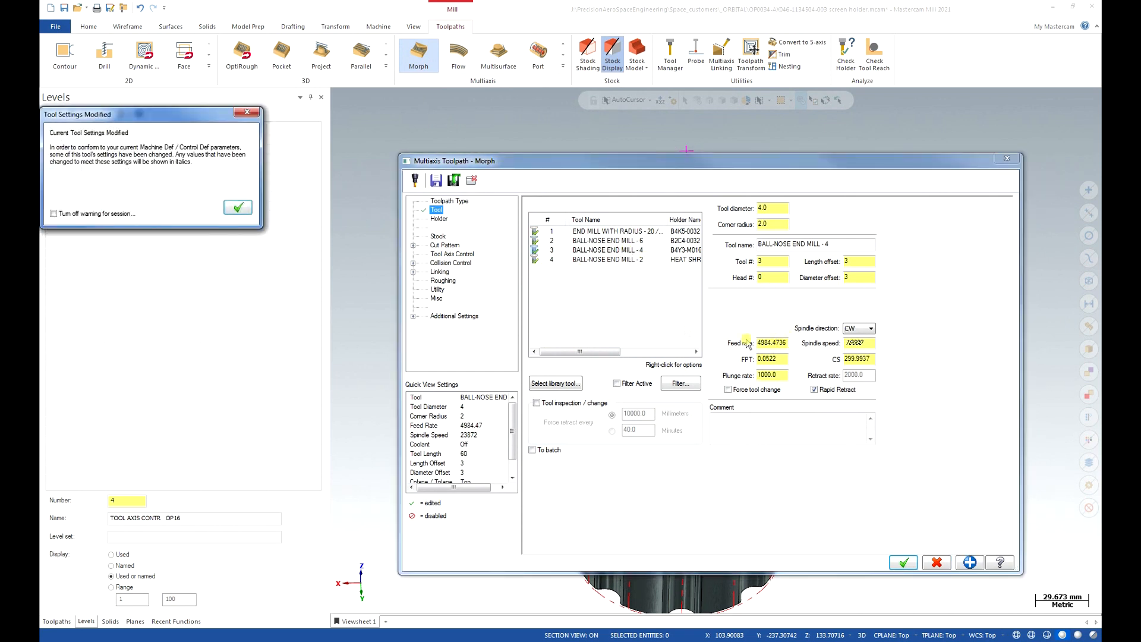
click(239, 208)
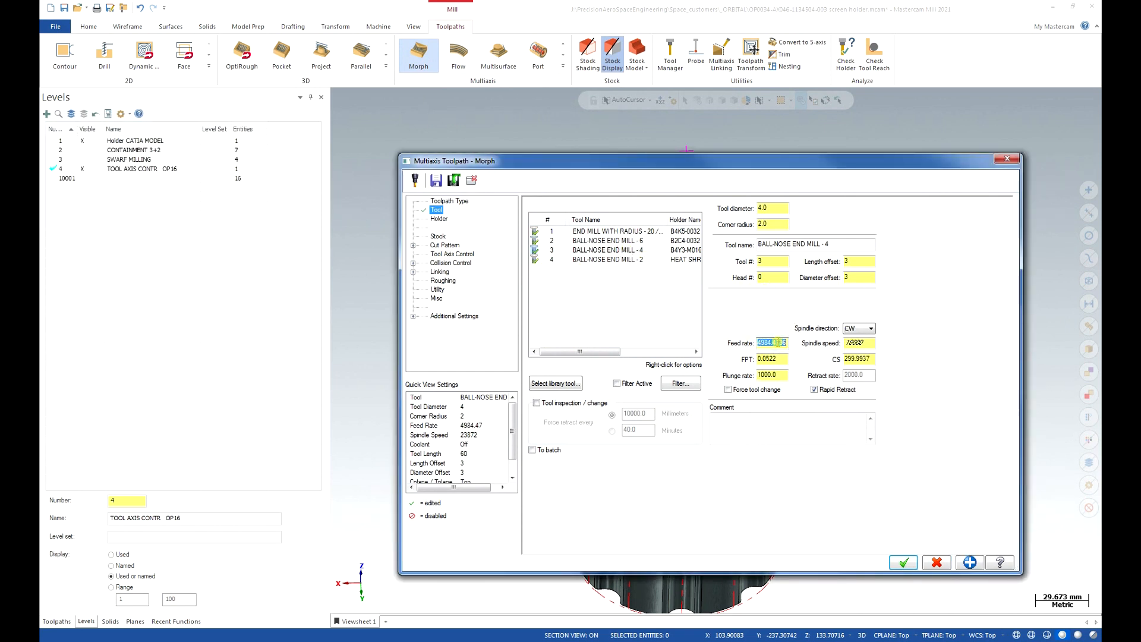
Set the feed rate to 1500, keeping spindle speed 8500, then view Cut Pattern.
text(1500)
key(Tab)
key(Tab)
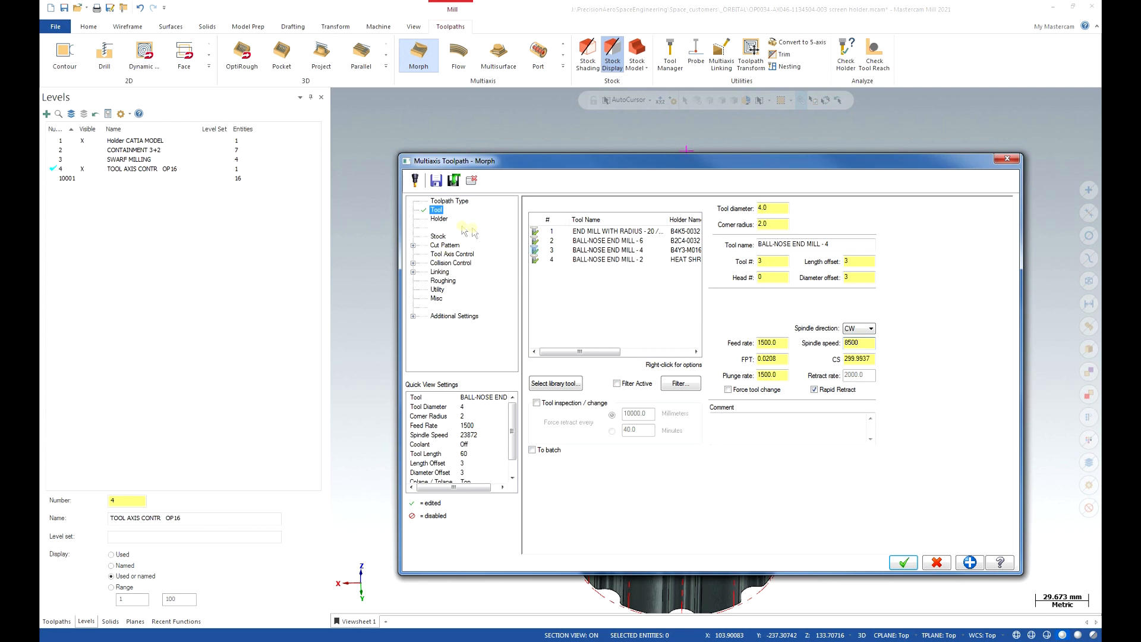
click(443, 246)
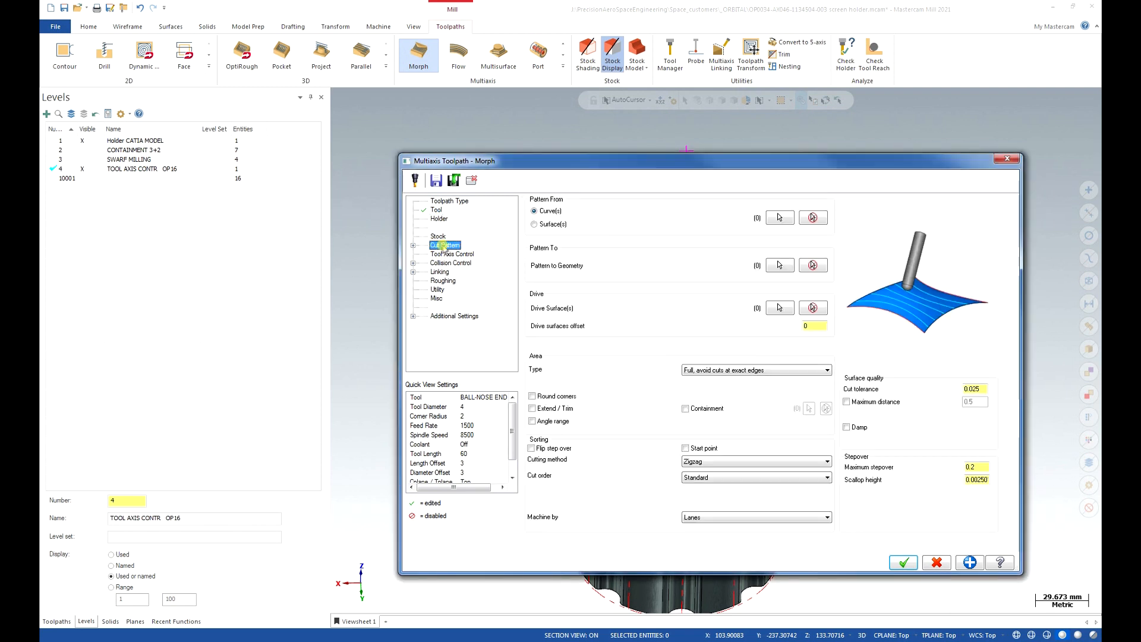
Chain the cradle's inner rim edge, reversed and extended along its branches, as Pattern From.
click(780, 217)
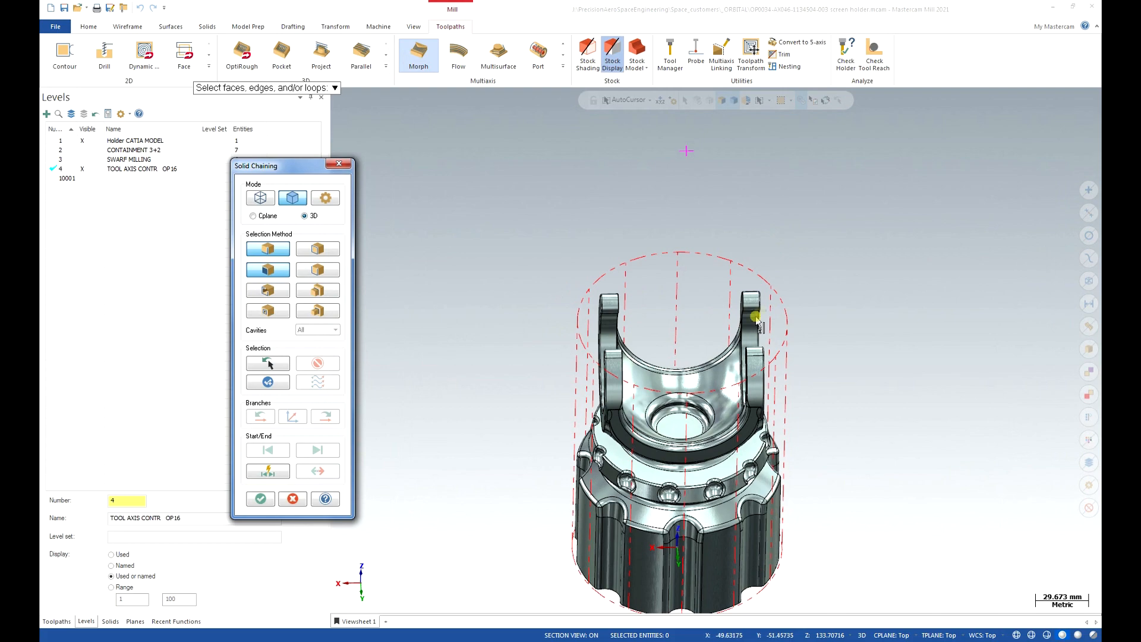
scroll(744, 349, up, 3)
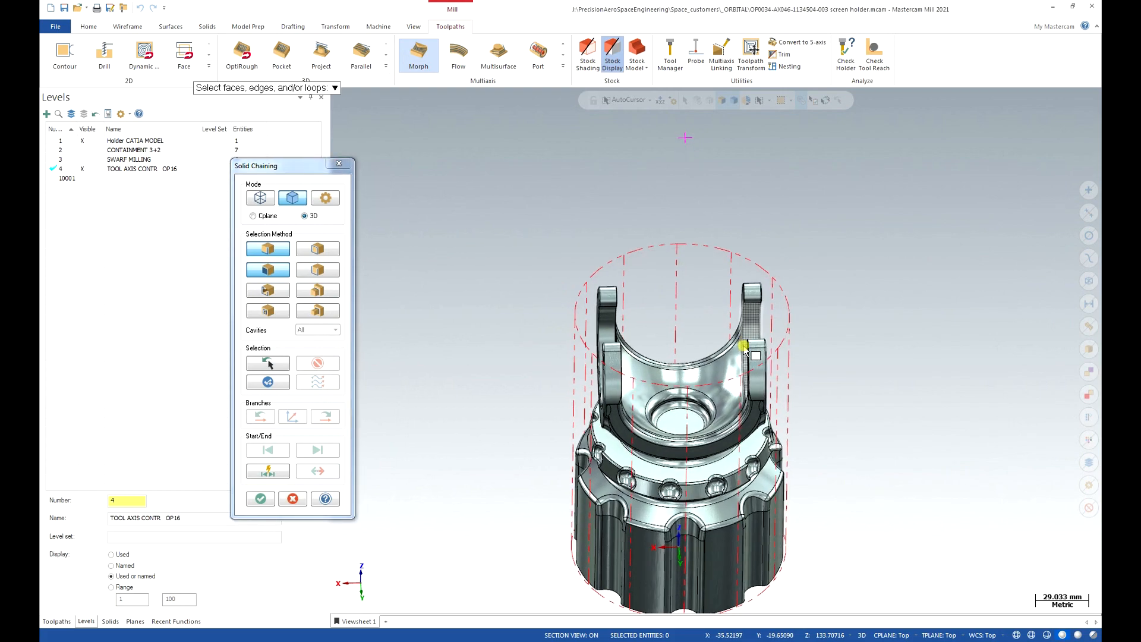
middle_drag(743, 349, 499, 324)
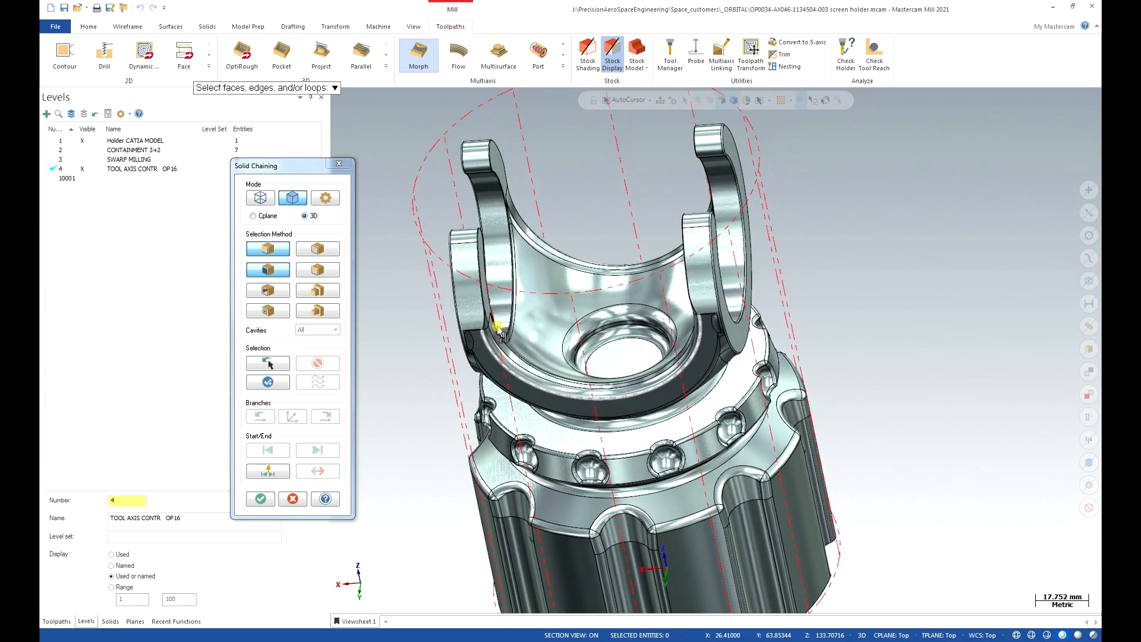
scroll(487, 316, up, 2)
scroll(487, 316, up, 6)
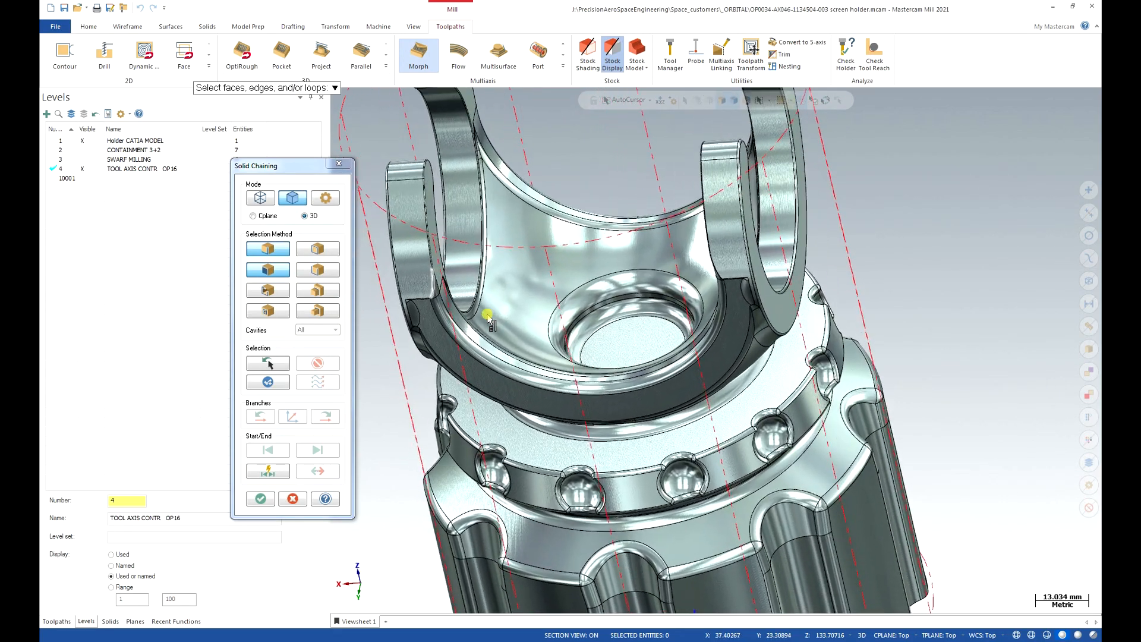
scroll(487, 294, up, 1)
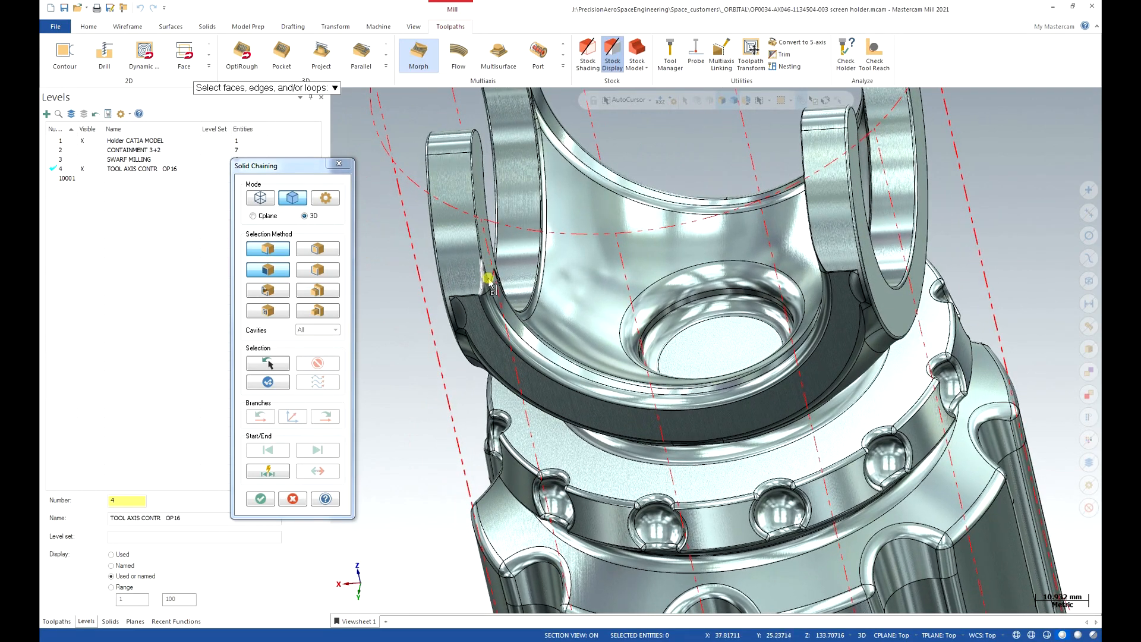
click(491, 284)
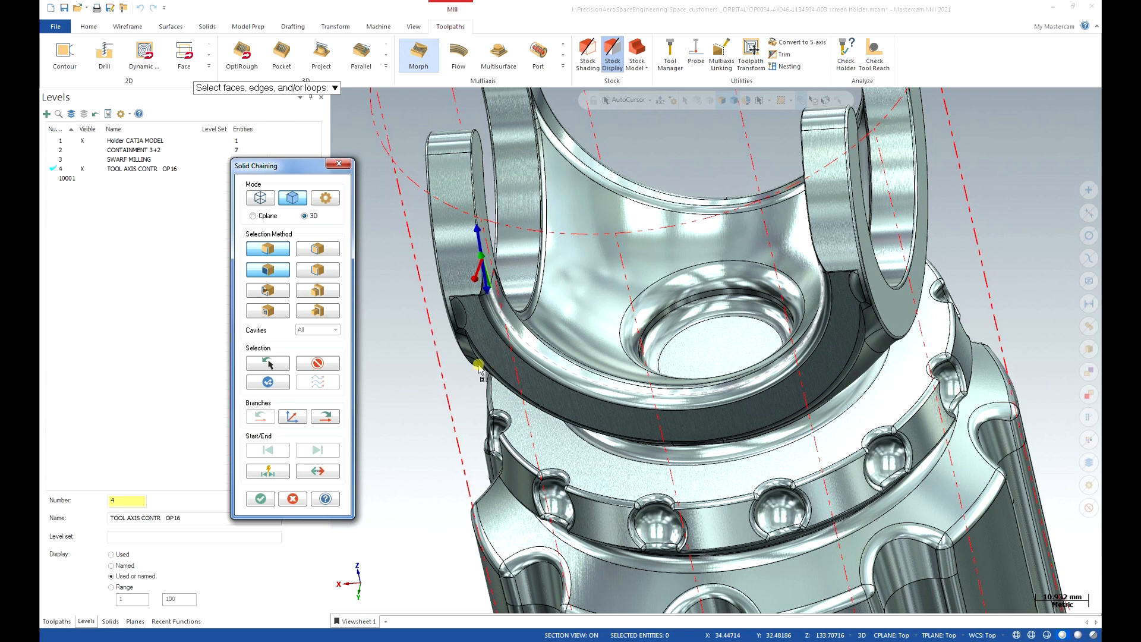
click(320, 472)
click(324, 416)
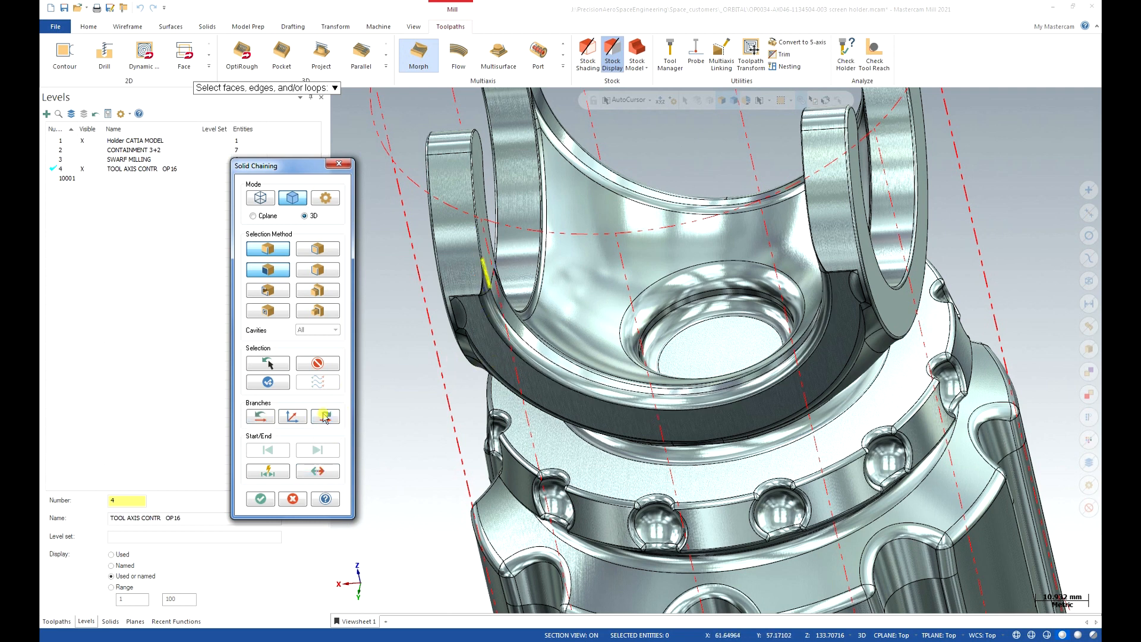
click(324, 417)
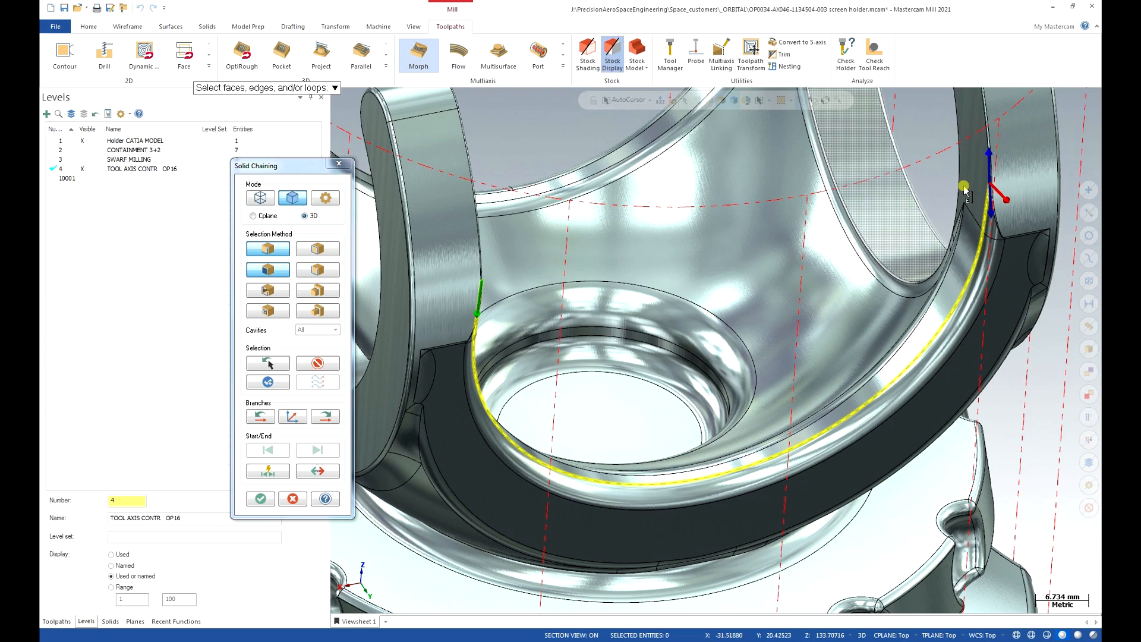
click(260, 499)
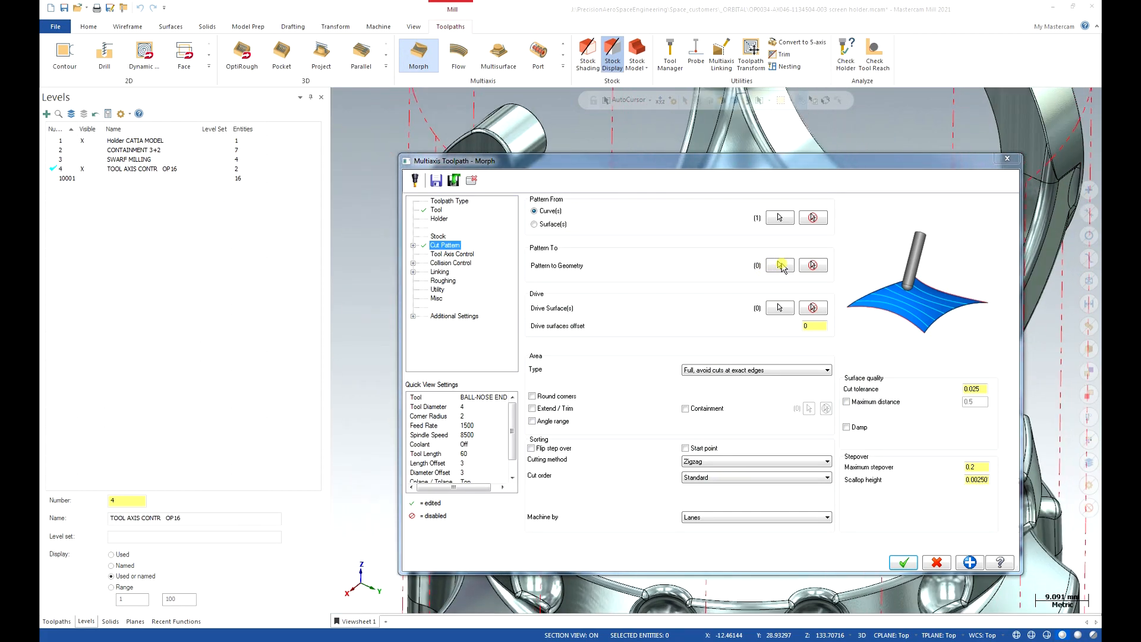
Re-chain the edge loop around the cradle's curved inner surface as the Pattern To geometry.
click(780, 265)
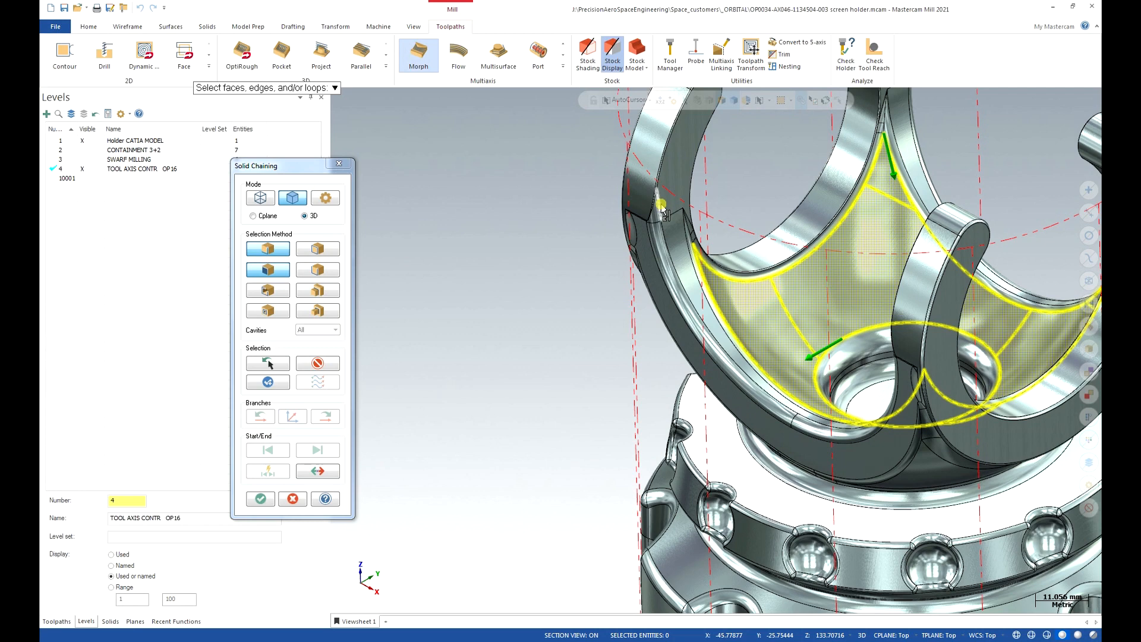
click(661, 205)
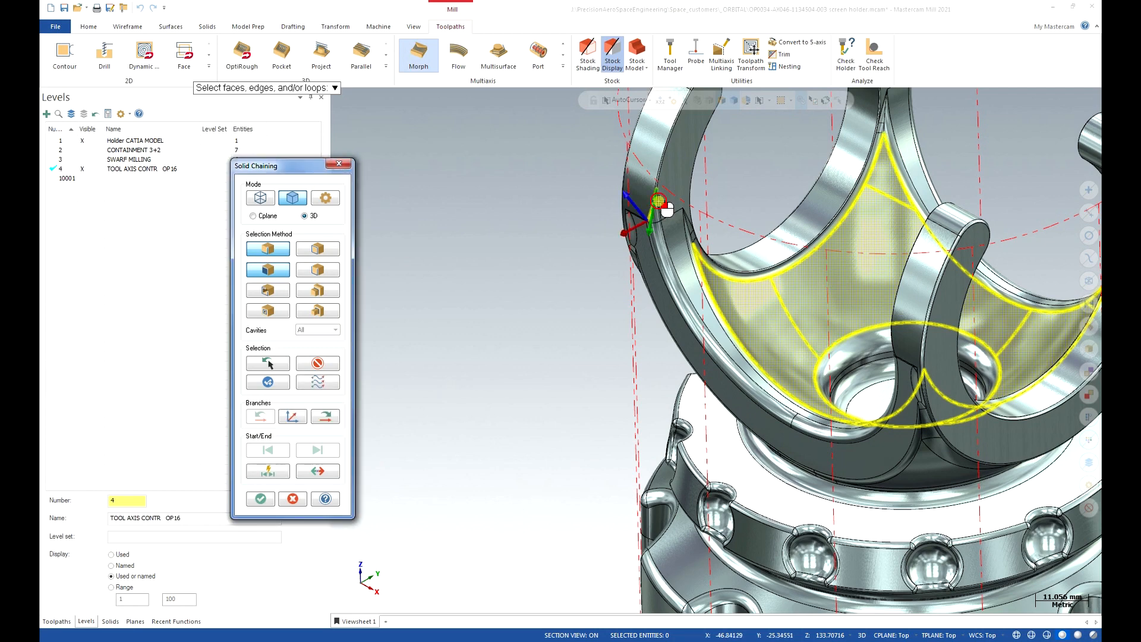
click(319, 361)
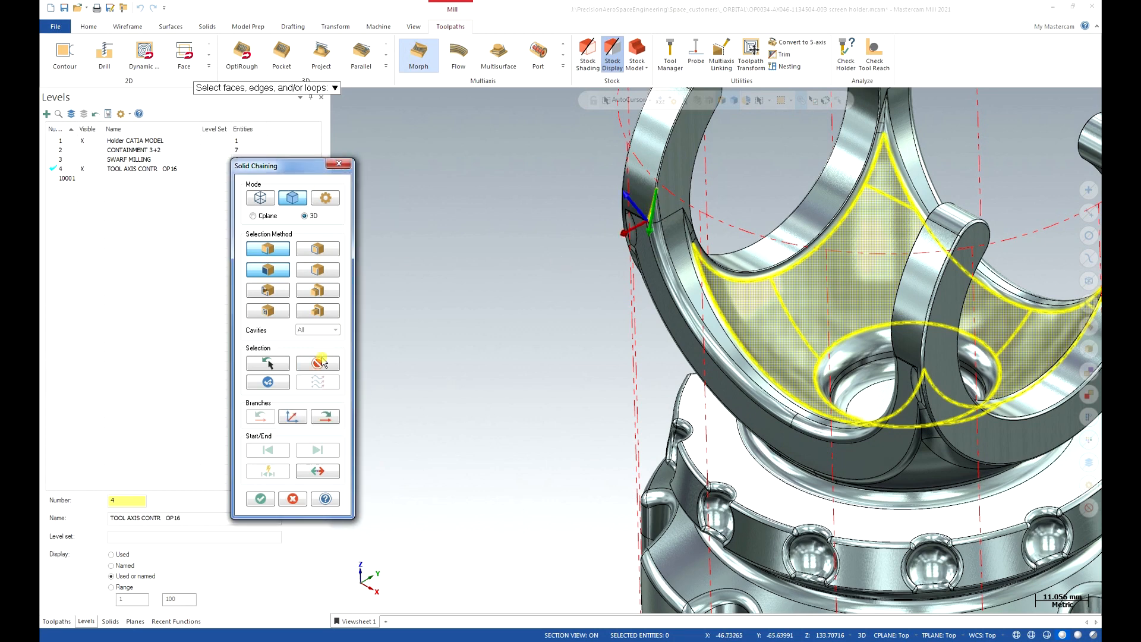
click(661, 205)
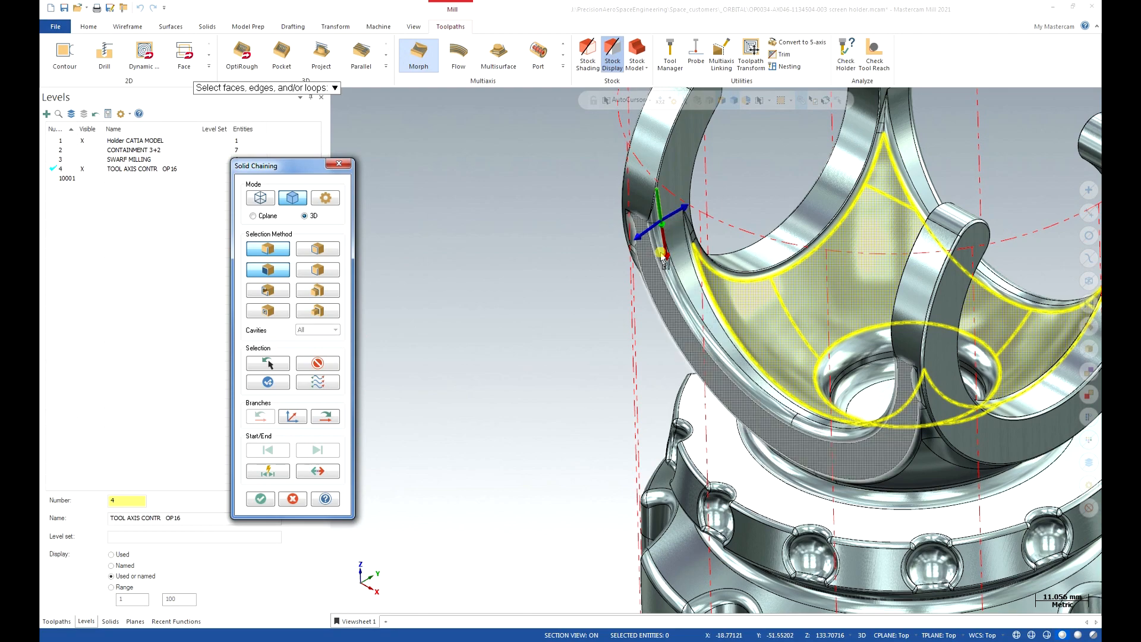
click(327, 416)
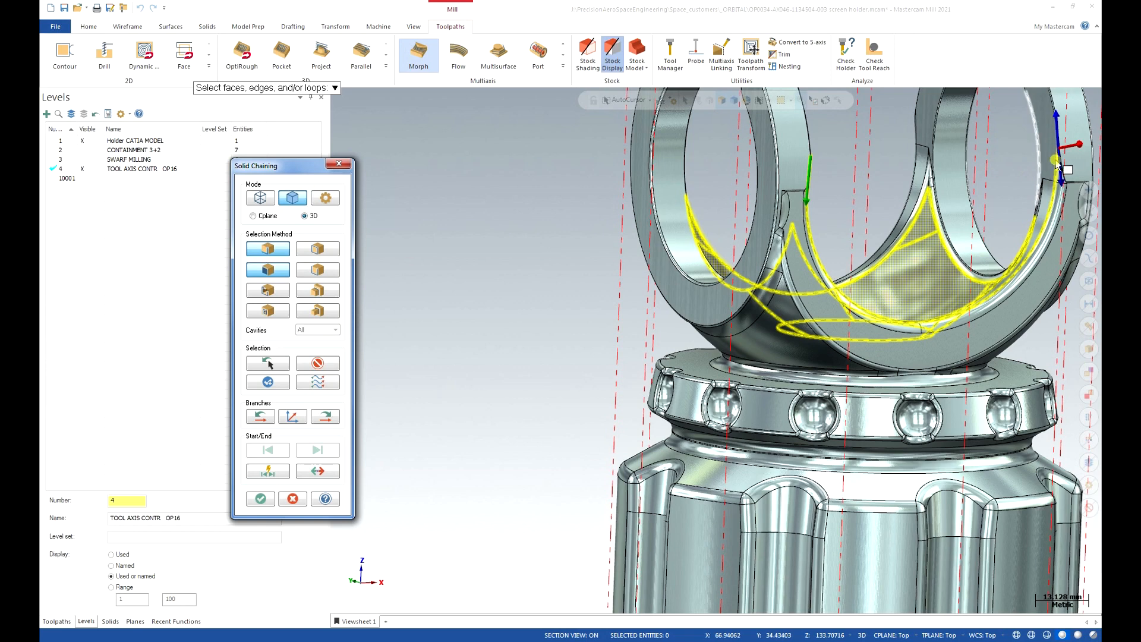
click(260, 497)
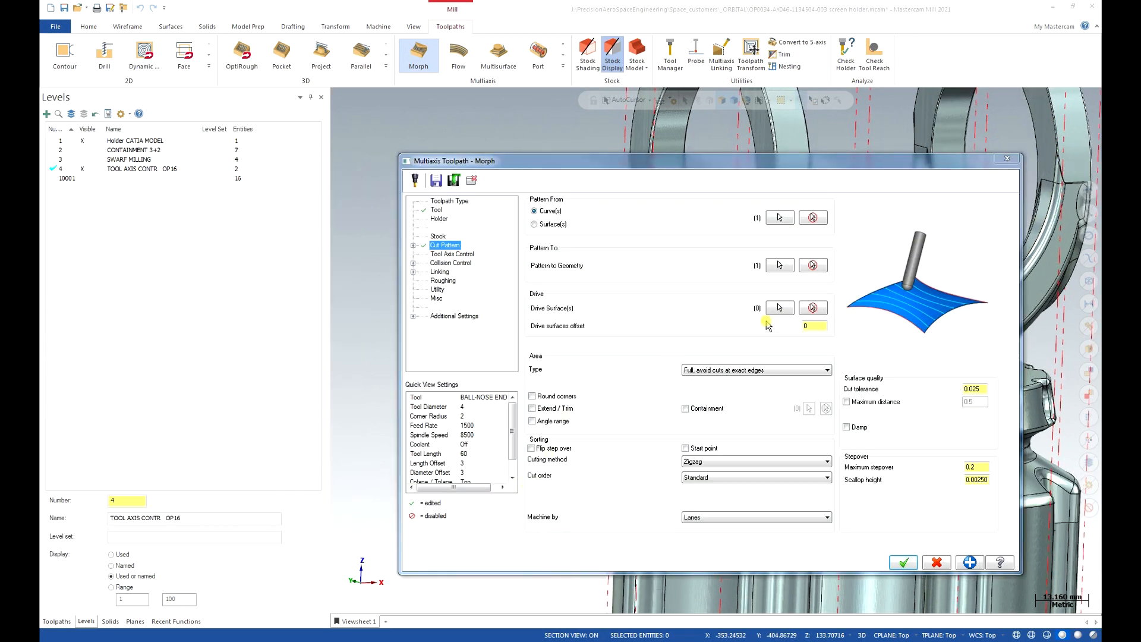
Pick the first cradle faces, including the curved rim band and left-arm band, as drive surfaces.
click(780, 308)
scroll(786, 324, down, 4)
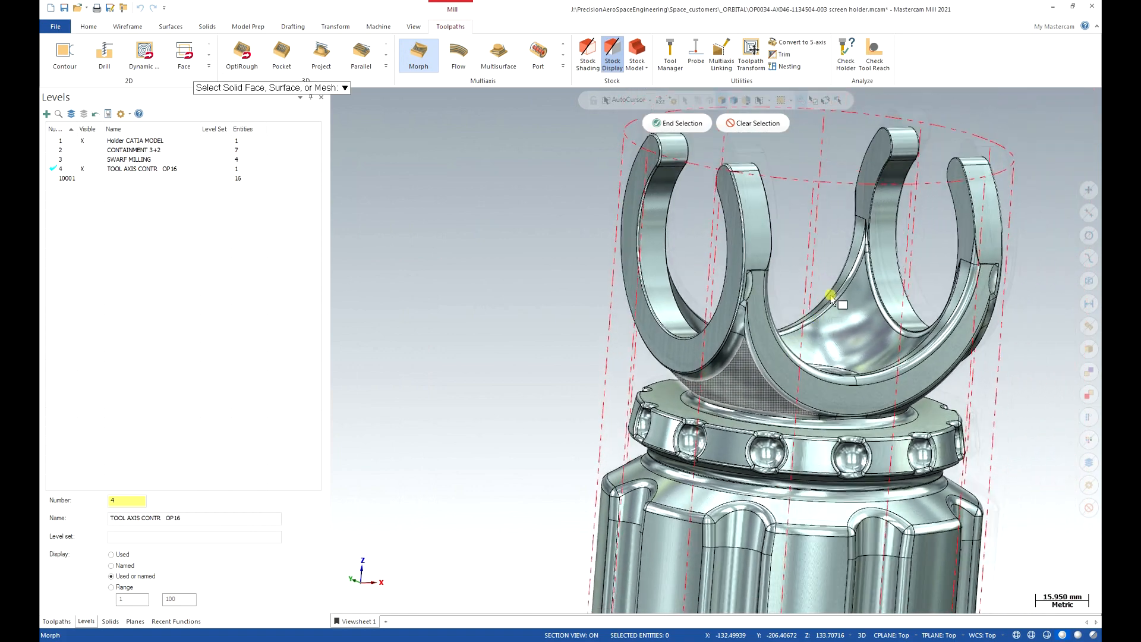
middle_drag(827, 249, 641, 270)
click(641, 270)
middle_drag(642, 331, 643, 361)
scroll(643, 361, up, 6)
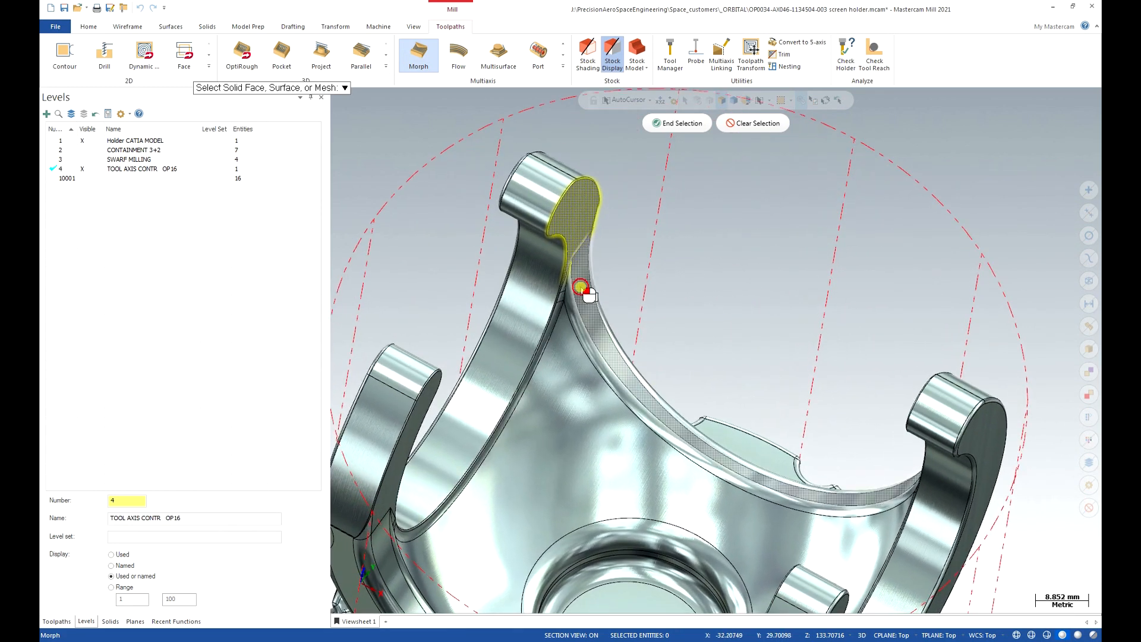
click(574, 303)
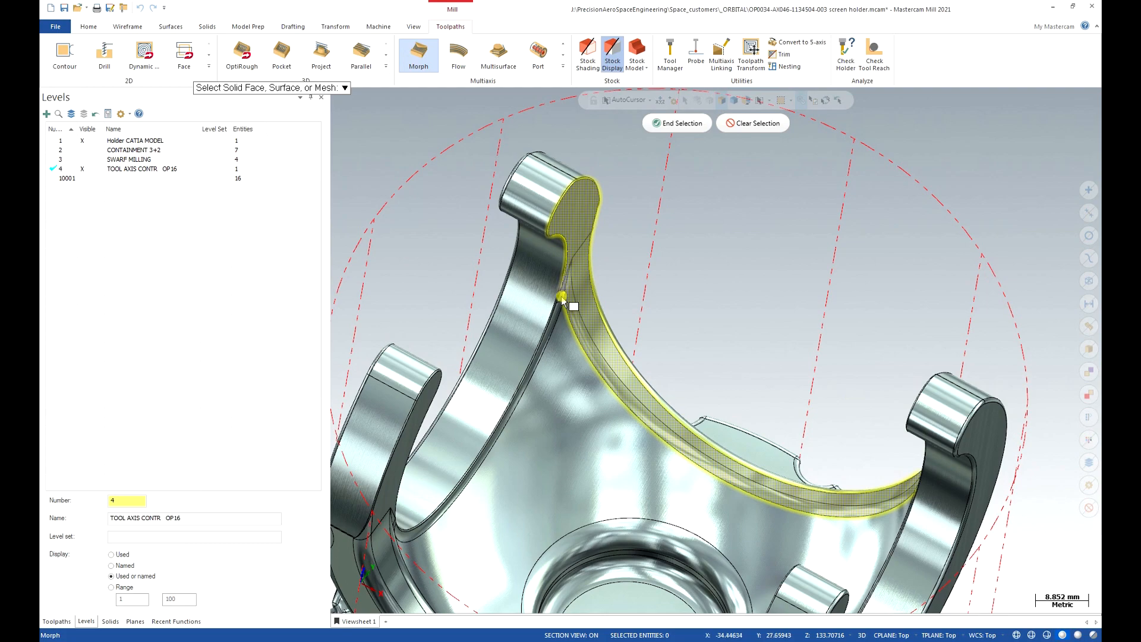
click(560, 310)
Orbit the holder to add the remaining cradle faces, ending with 19 drive surfaces.
middle_drag(586, 324, 854, 398)
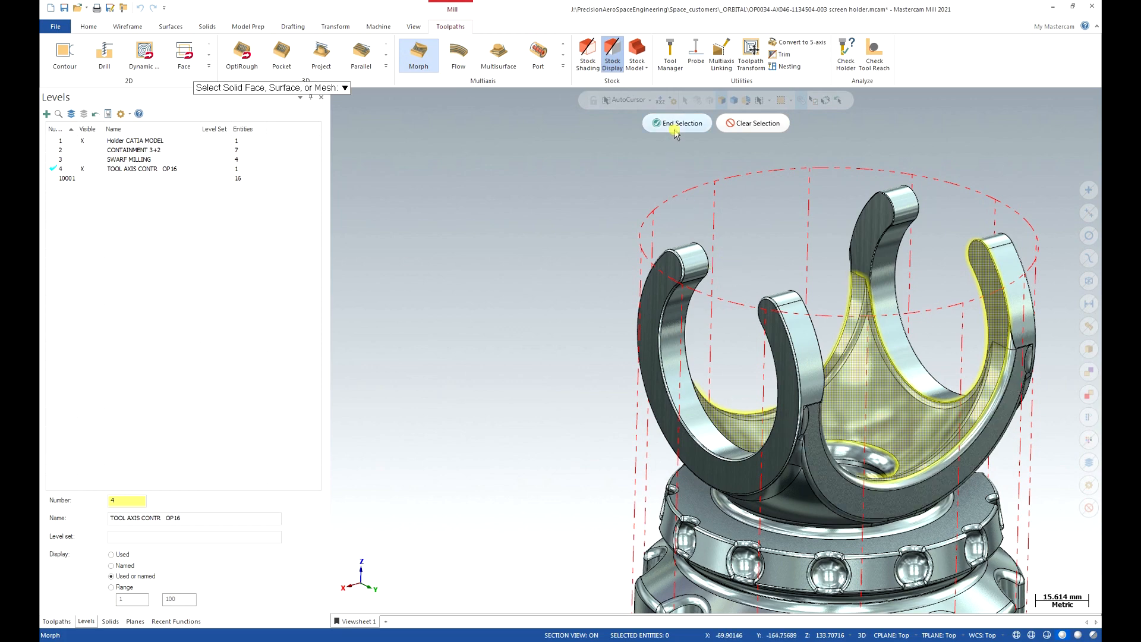
middle_drag(874, 230, 547, 261)
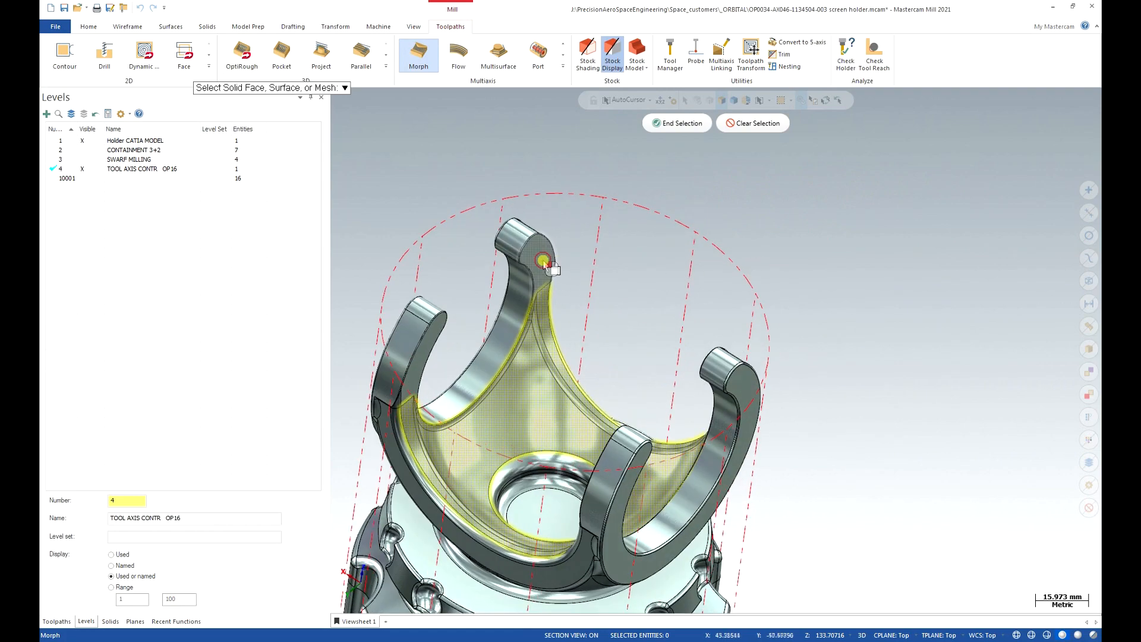
middle_drag(688, 332, 716, 302)
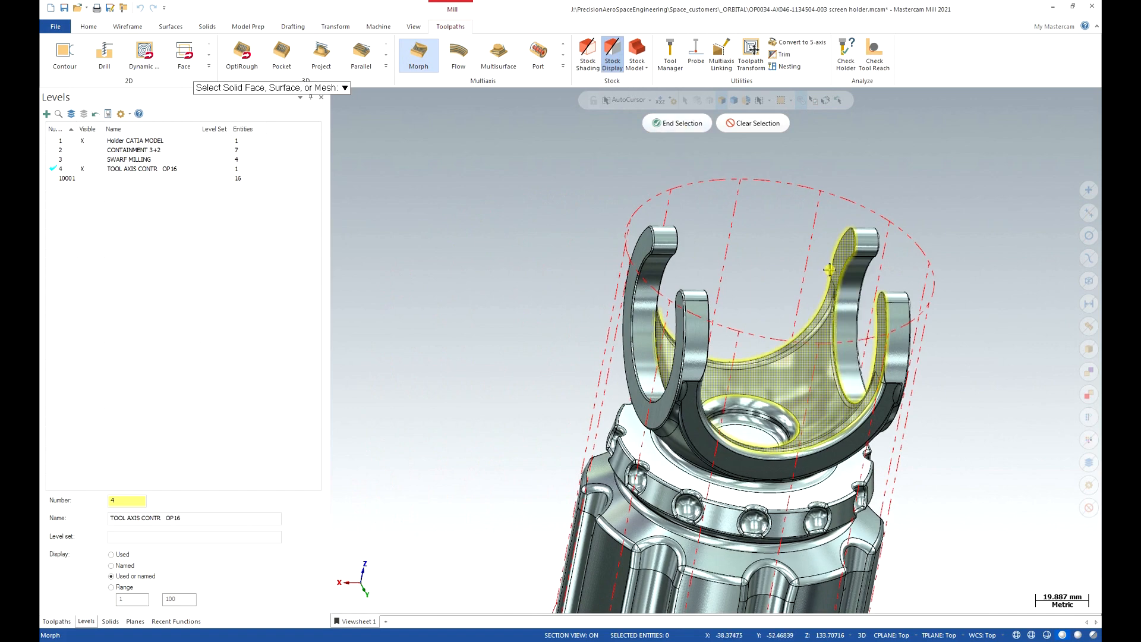
middle_drag(830, 274, 903, 317)
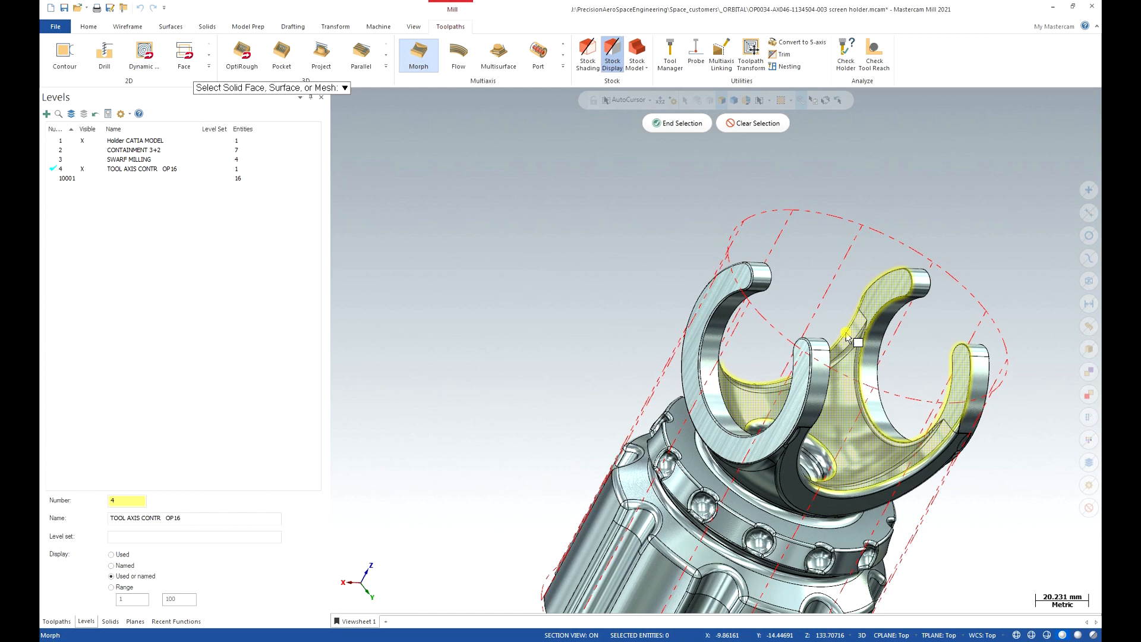
middle_drag(847, 324, 630, 335)
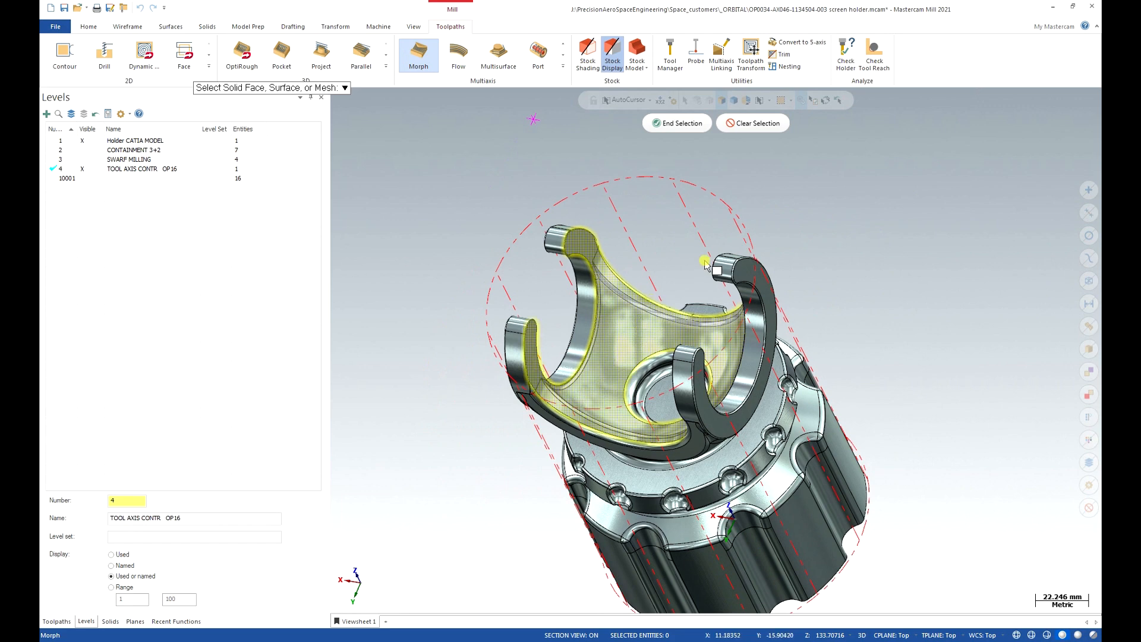
click(677, 123)
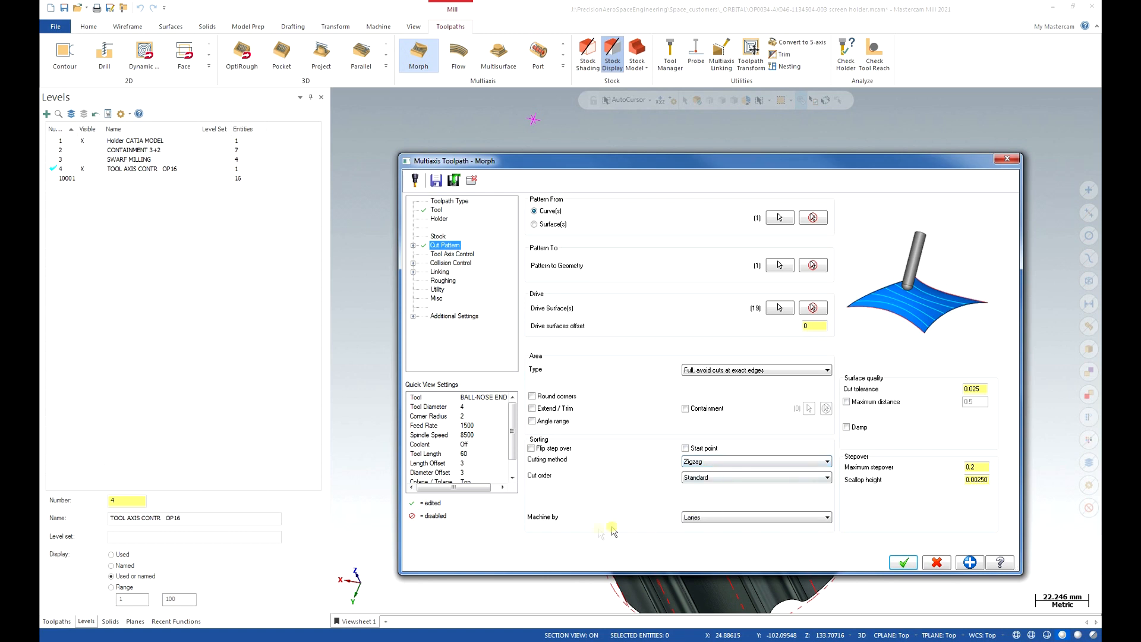
Machine cuts by regions and set the tool axis to From point, using the point above the part.
click(720, 518)
click(715, 535)
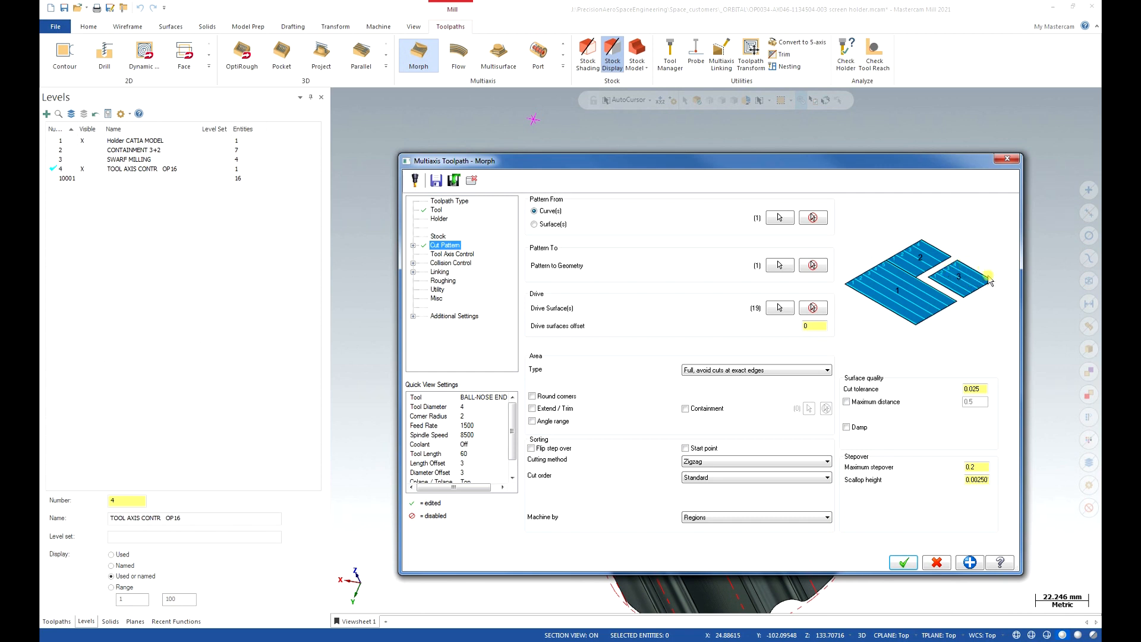
click(462, 254)
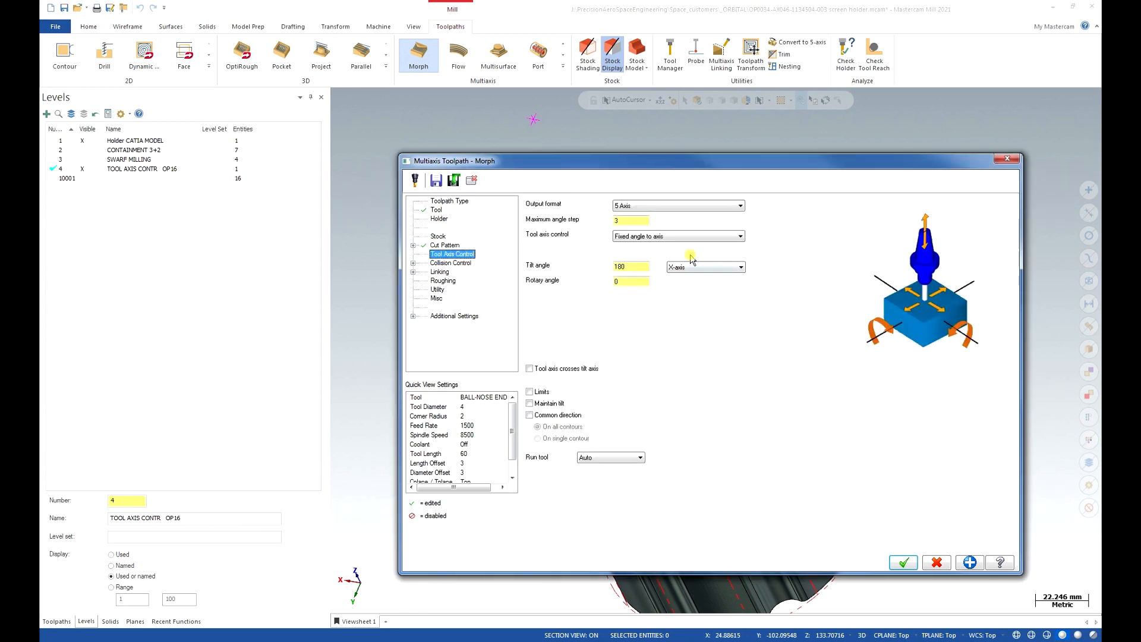
click(618, 267)
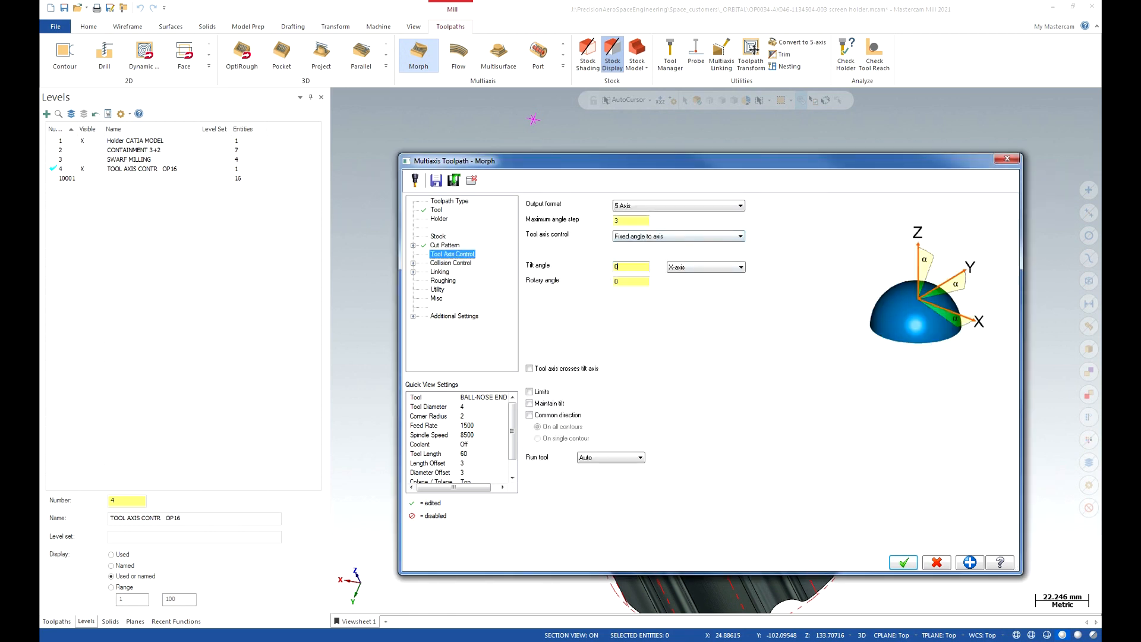
click(694, 238)
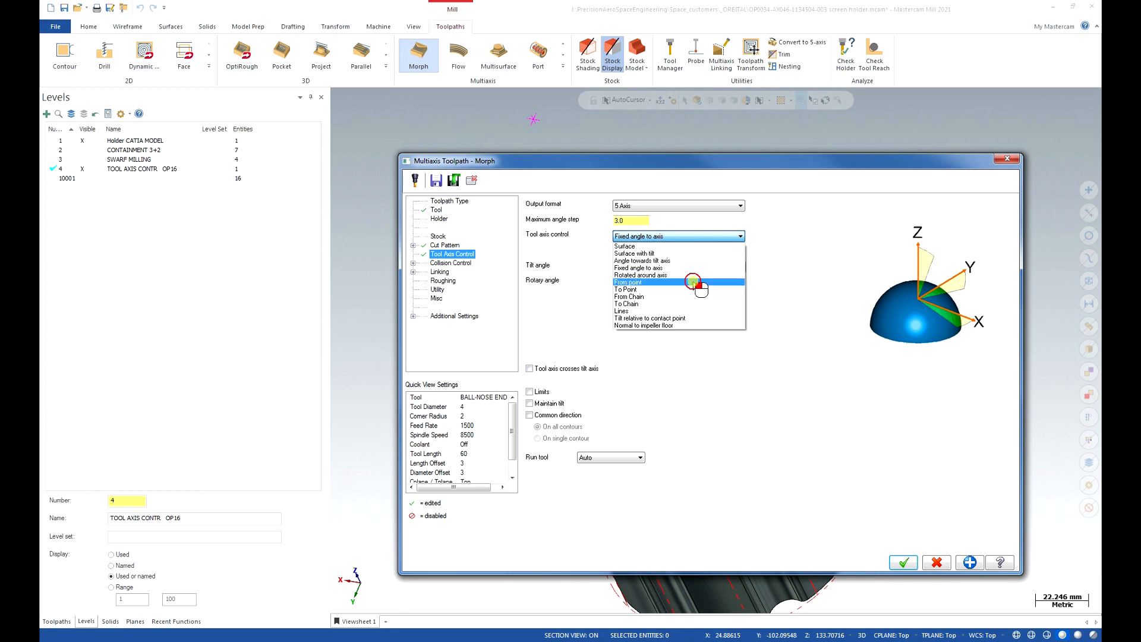
click(694, 282)
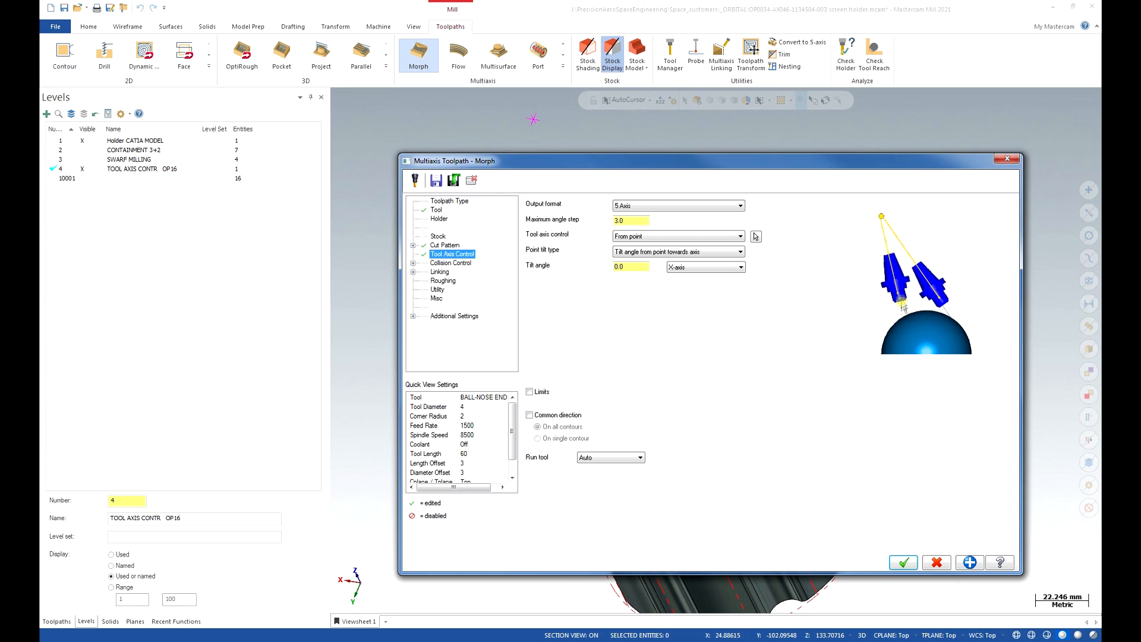
click(755, 236)
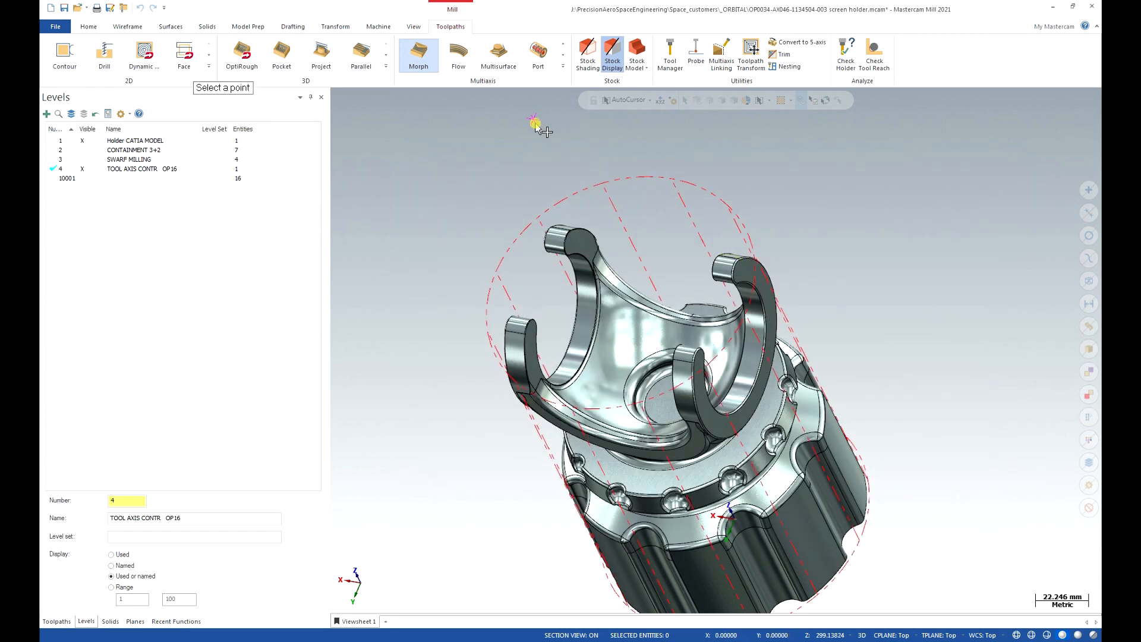
click(532, 121)
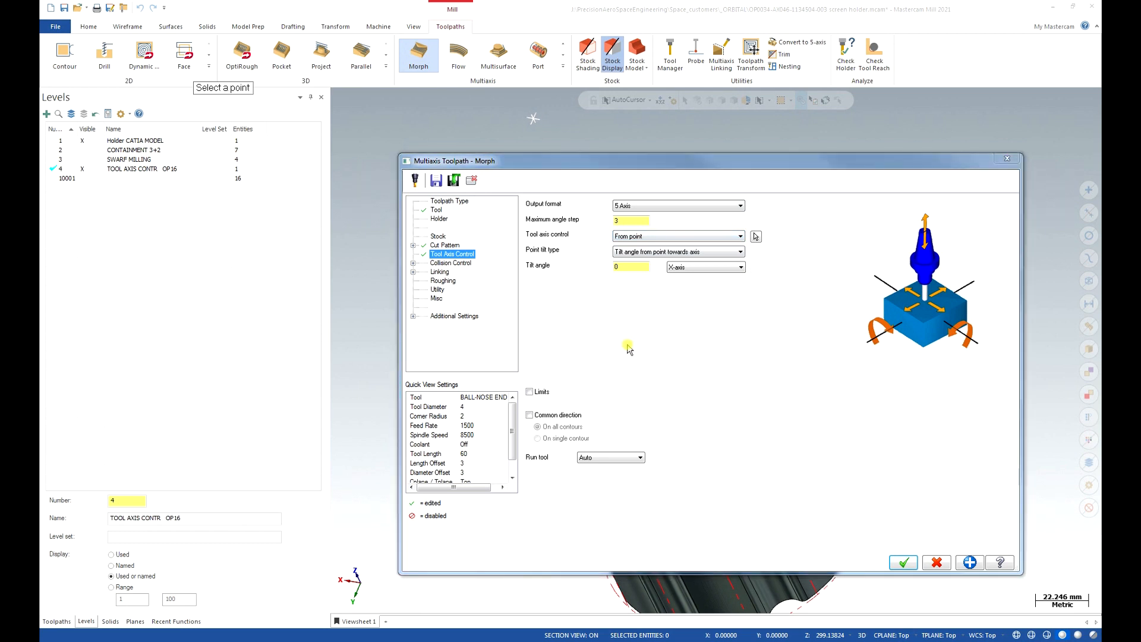
Uncheck collision-check row 2, review Linking, and accept the Morph toolpath parameters.
click(466, 263)
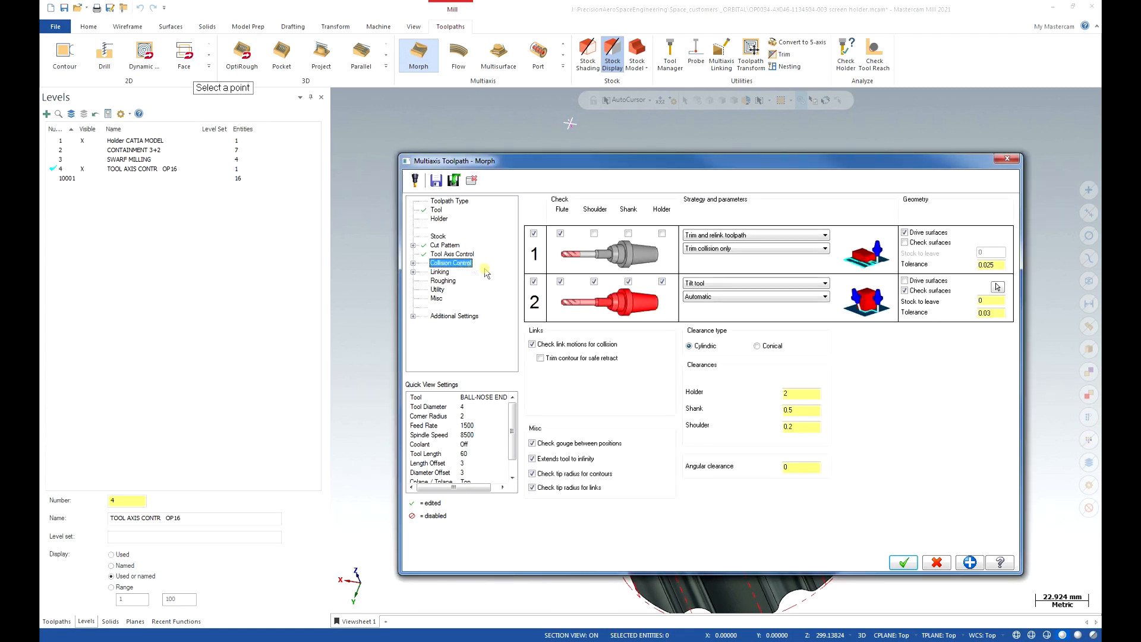
click(534, 281)
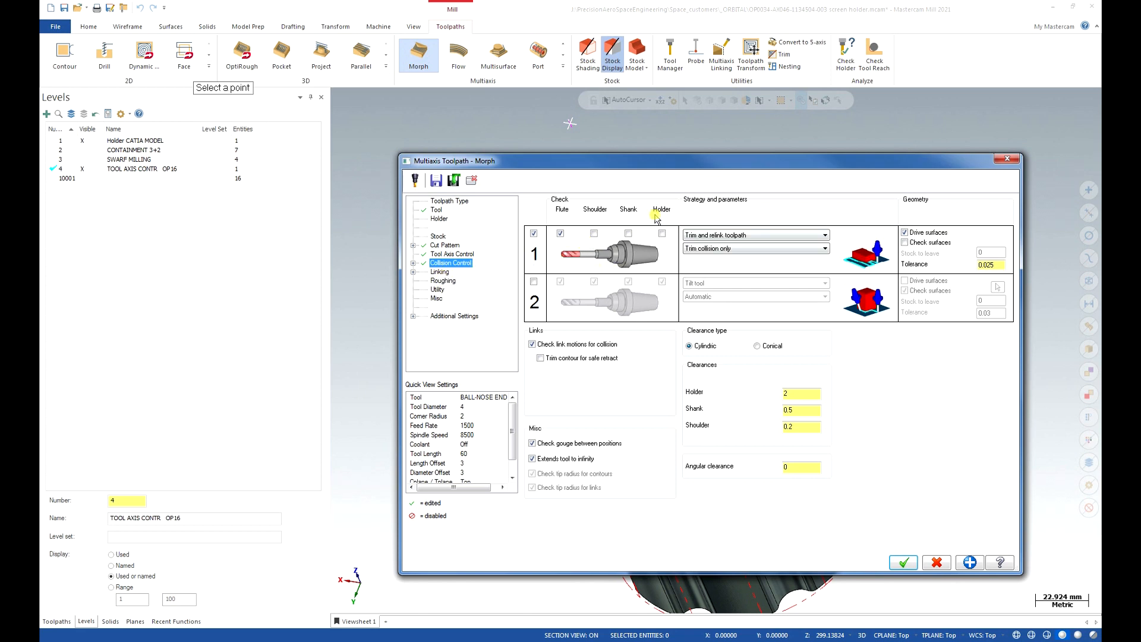
click(440, 272)
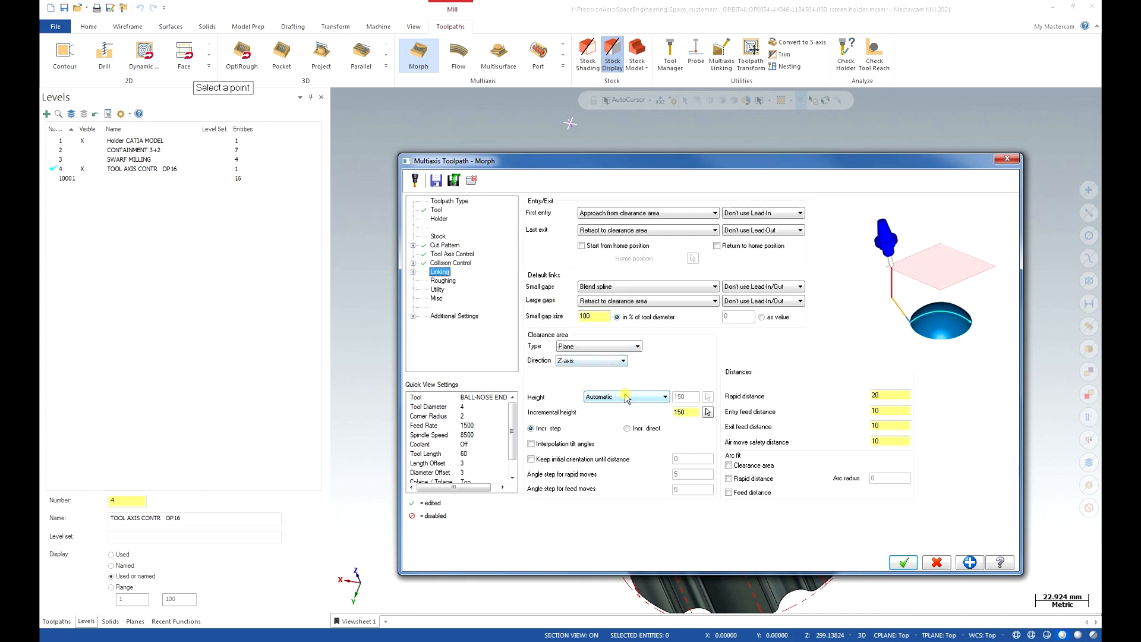
click(907, 563)
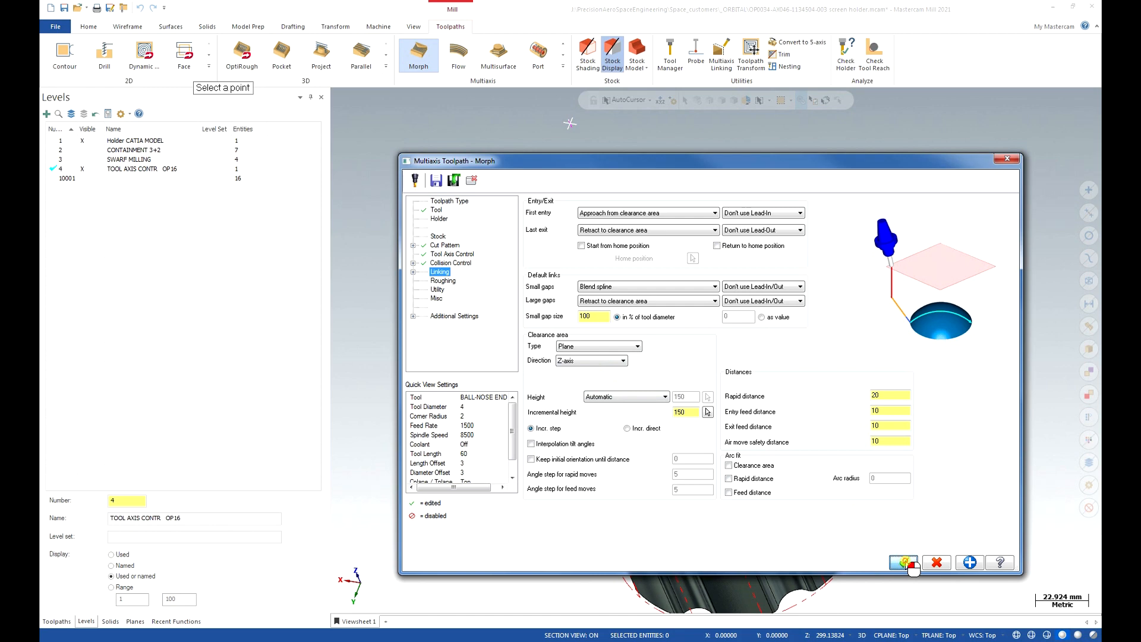
click(897, 560)
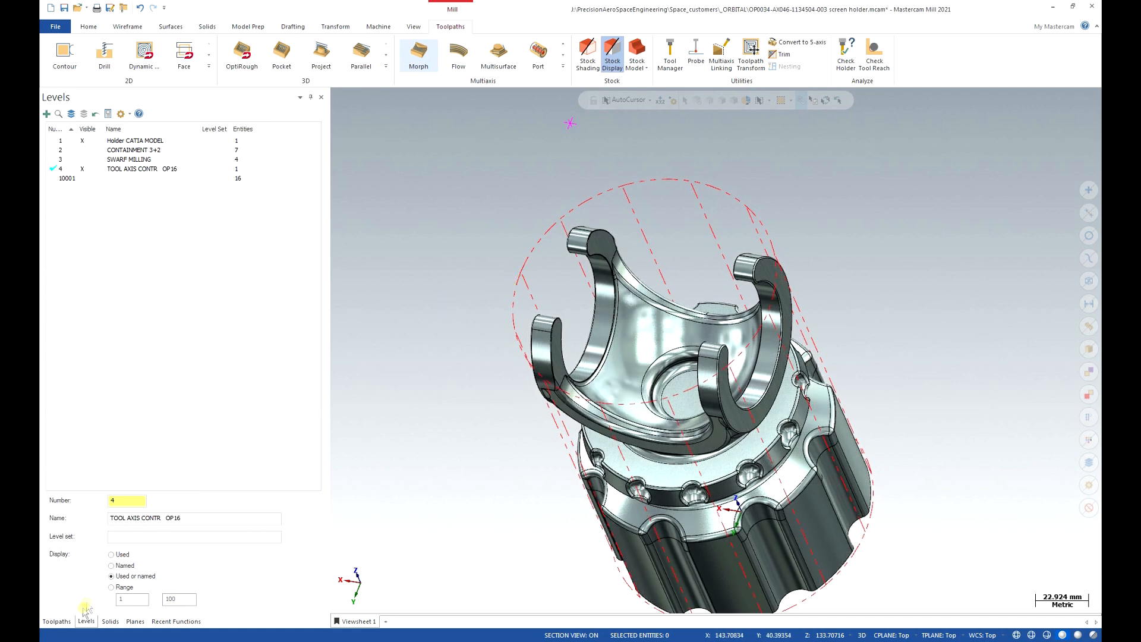
In the Toolpaths manager, reopen the Parameters of operation 16 - Morph.
click(59, 621)
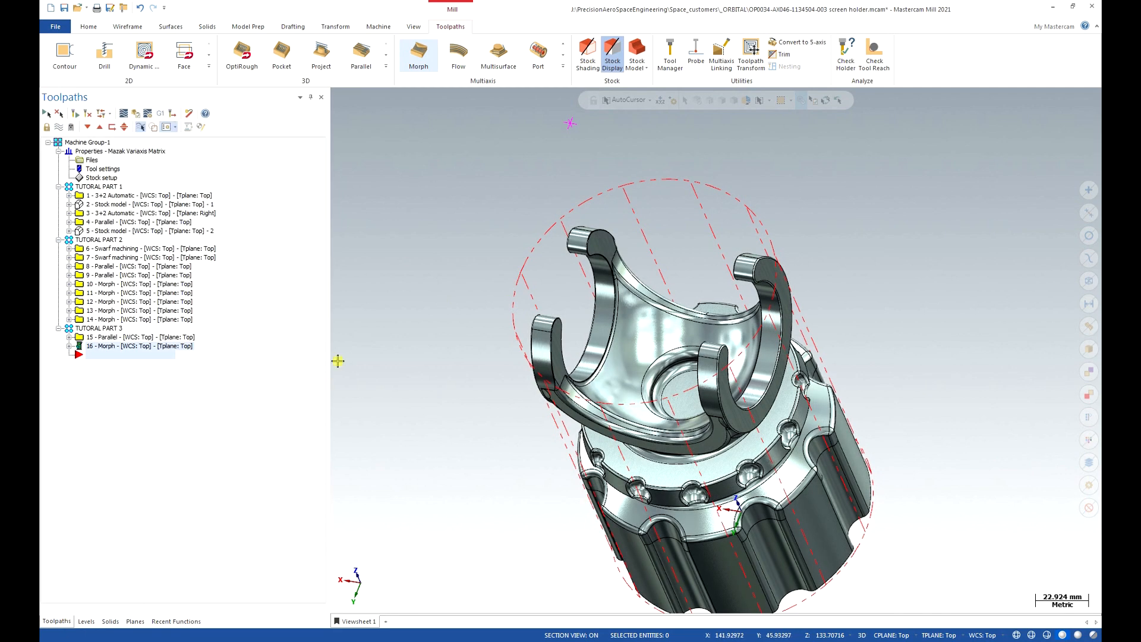
middle_drag(698, 298, 693, 318)
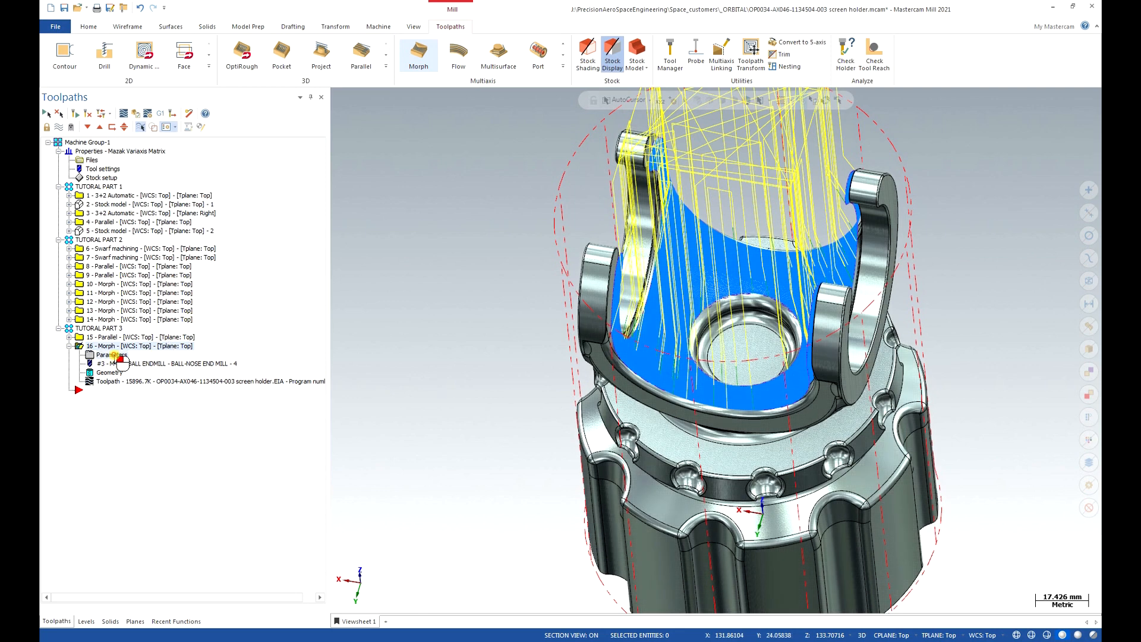
double_click(113, 355)
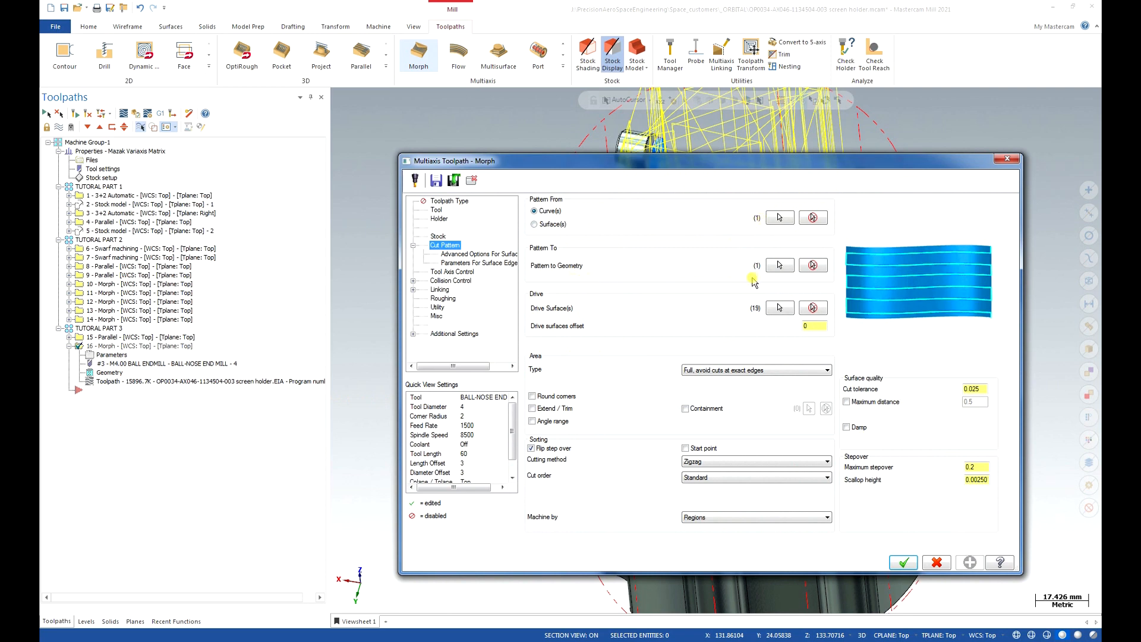
Review the existing Pattern From chain on the part, leaving it unchanged.
click(779, 218)
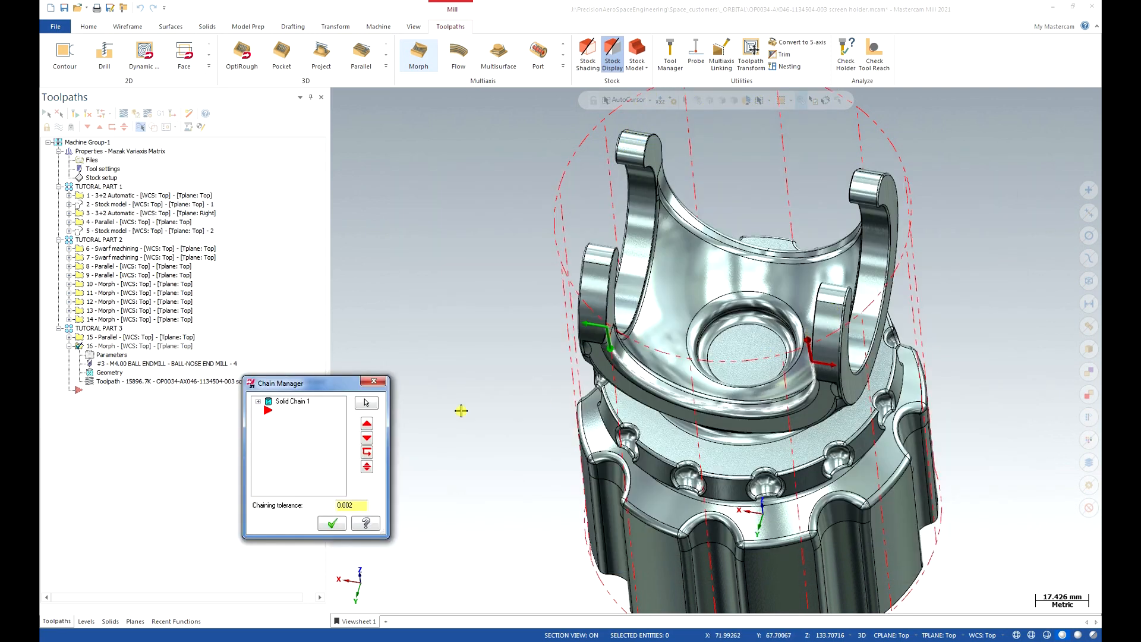
click(303, 402)
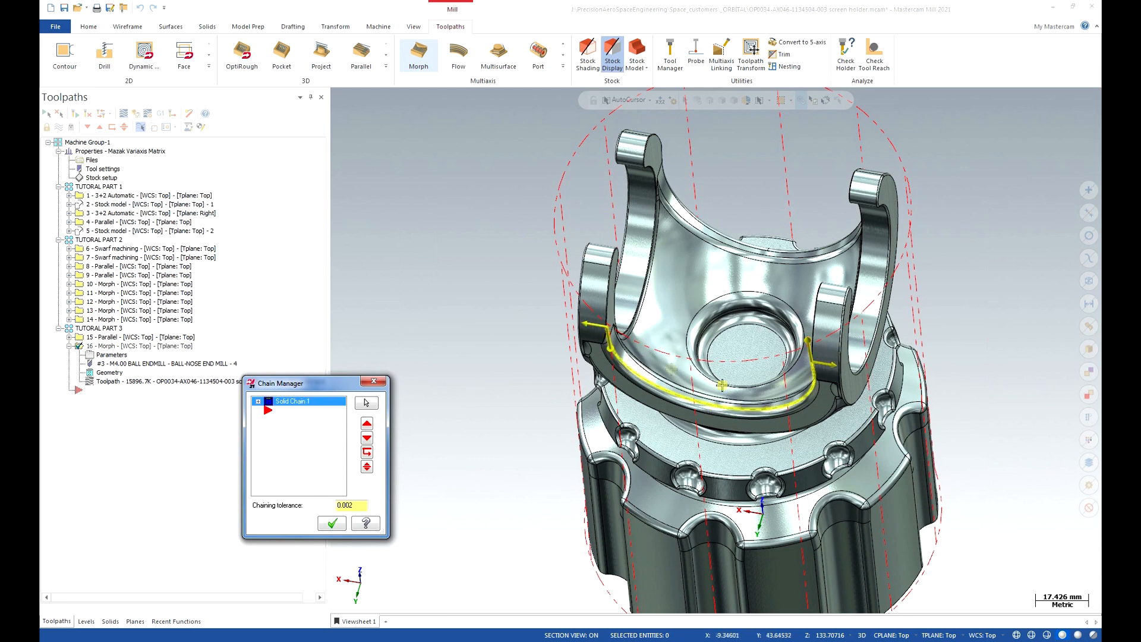
click(332, 524)
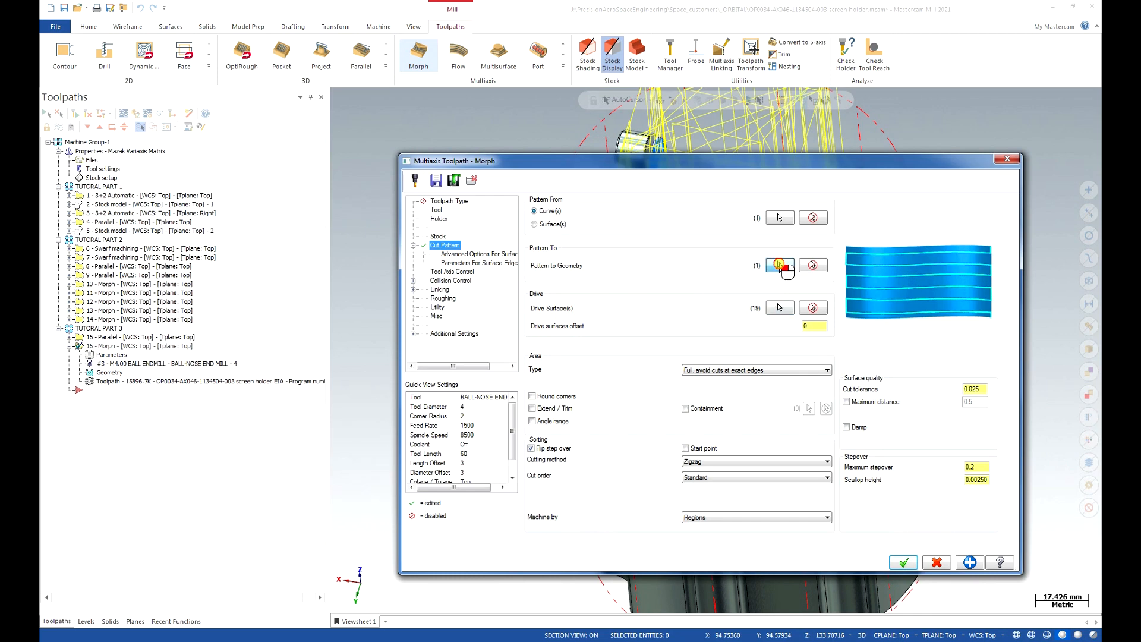
Open the Pattern To chain, expand Solid Chain 2 and bring up its Face entry's options.
click(777, 306)
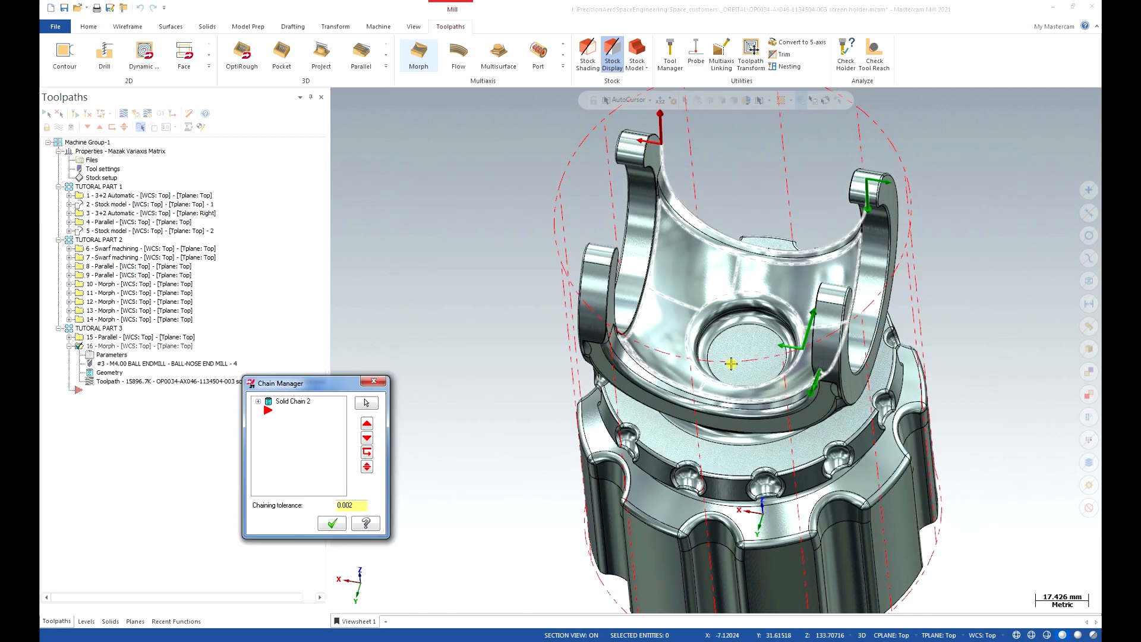
click(286, 402)
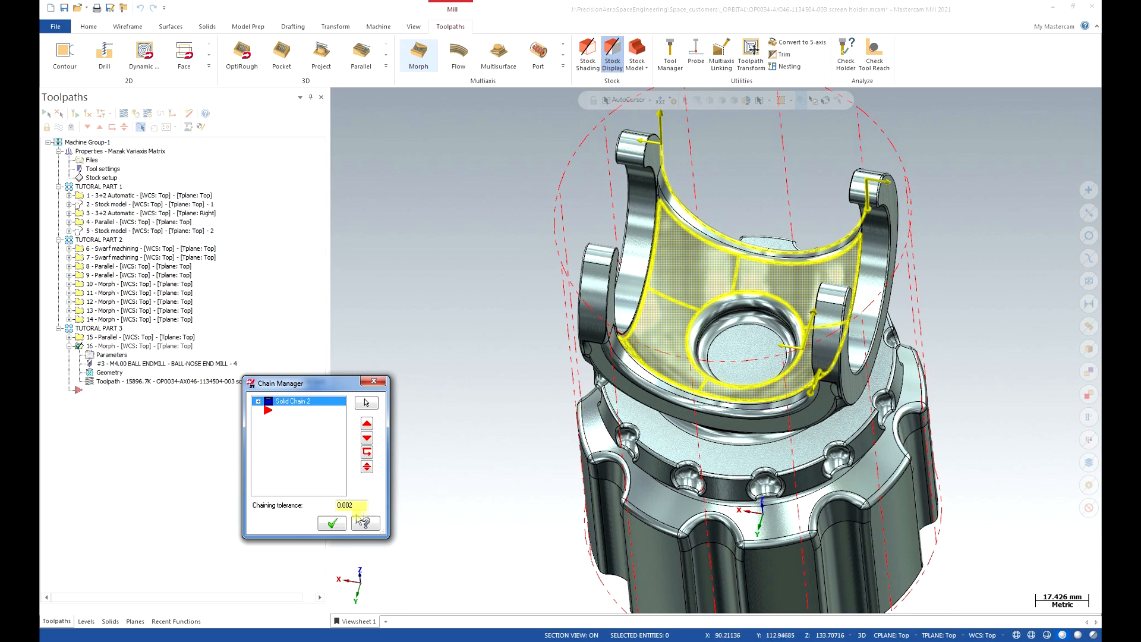
click(259, 402)
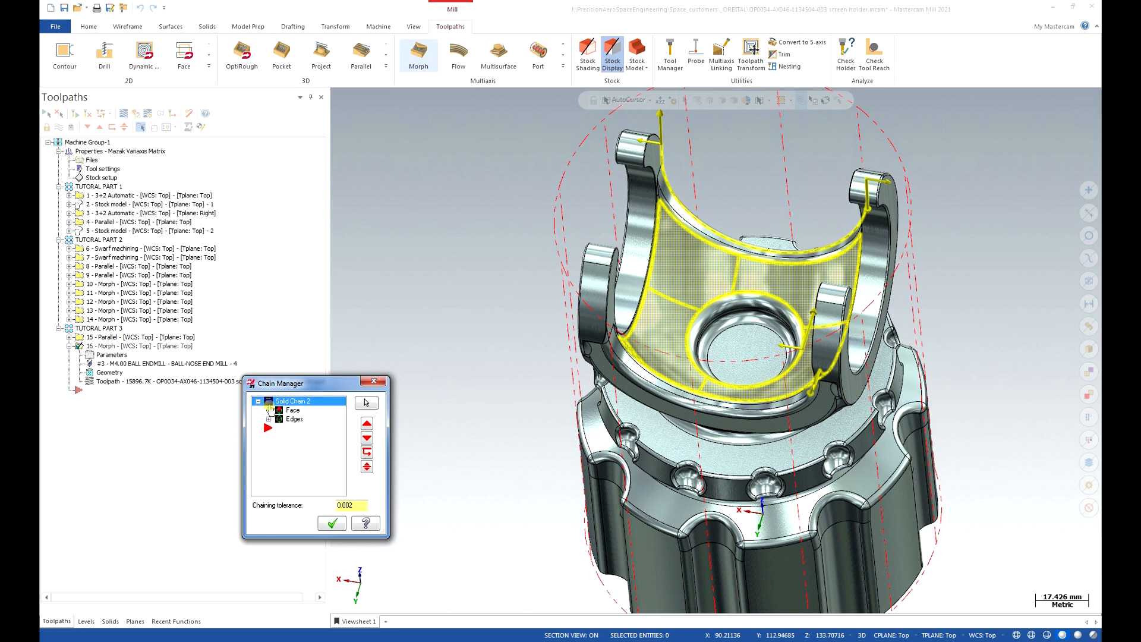
right_click(317, 410)
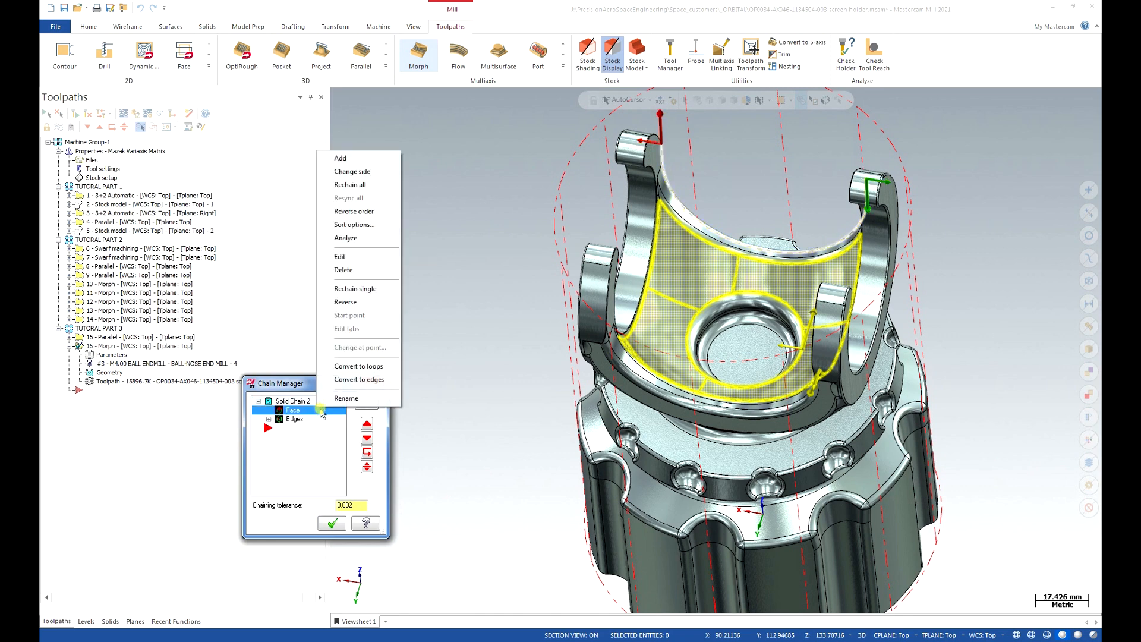
Rechain the Pattern To geometry along the holder's top curved edge as Solid Chain 3.
click(361, 185)
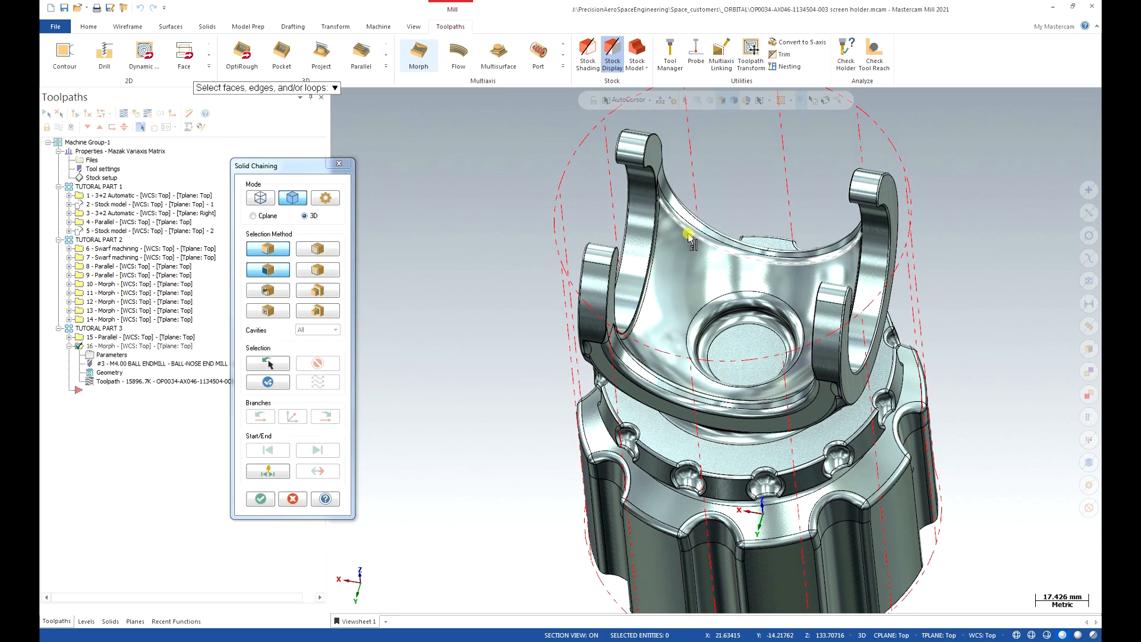
middle_drag(713, 234, 628, 208)
scroll(627, 207, up, 4)
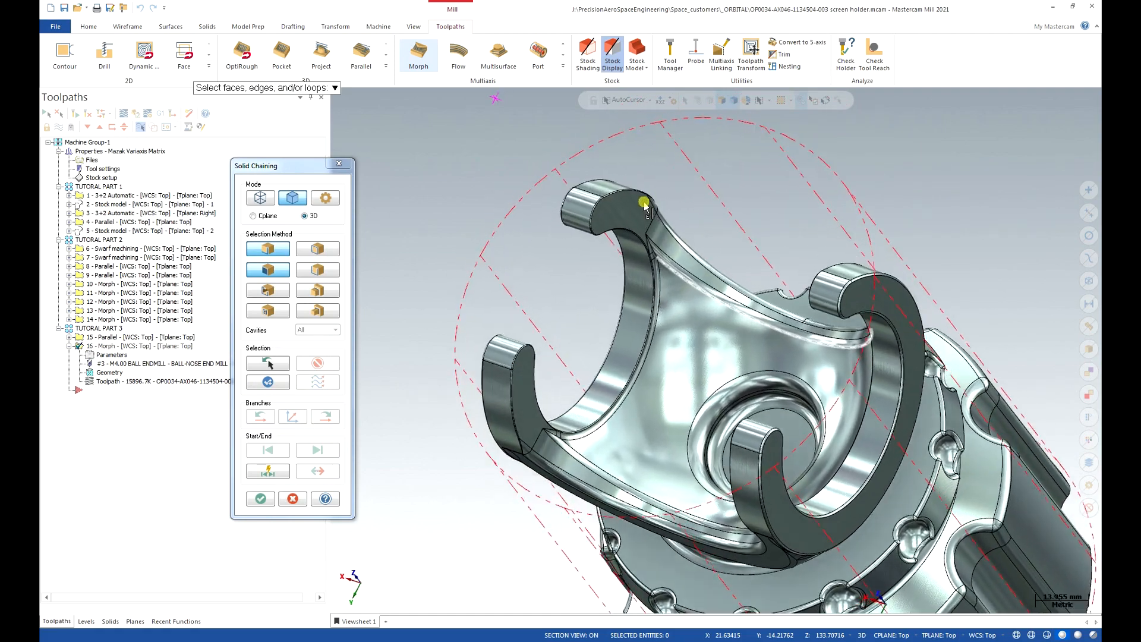
scroll(654, 207, up, 3)
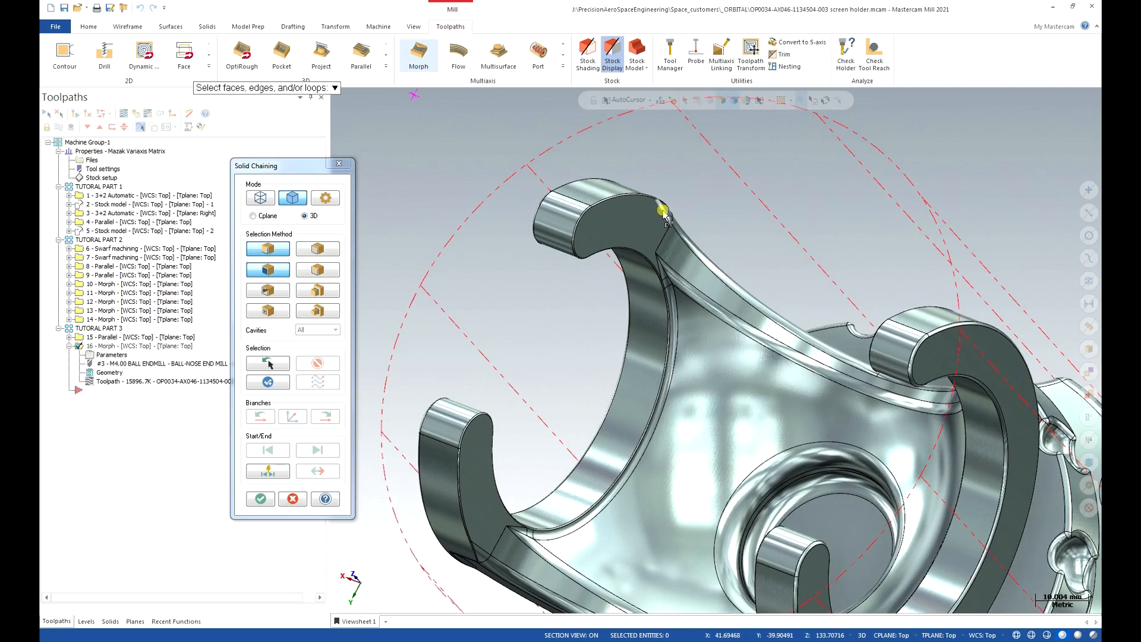
click(661, 208)
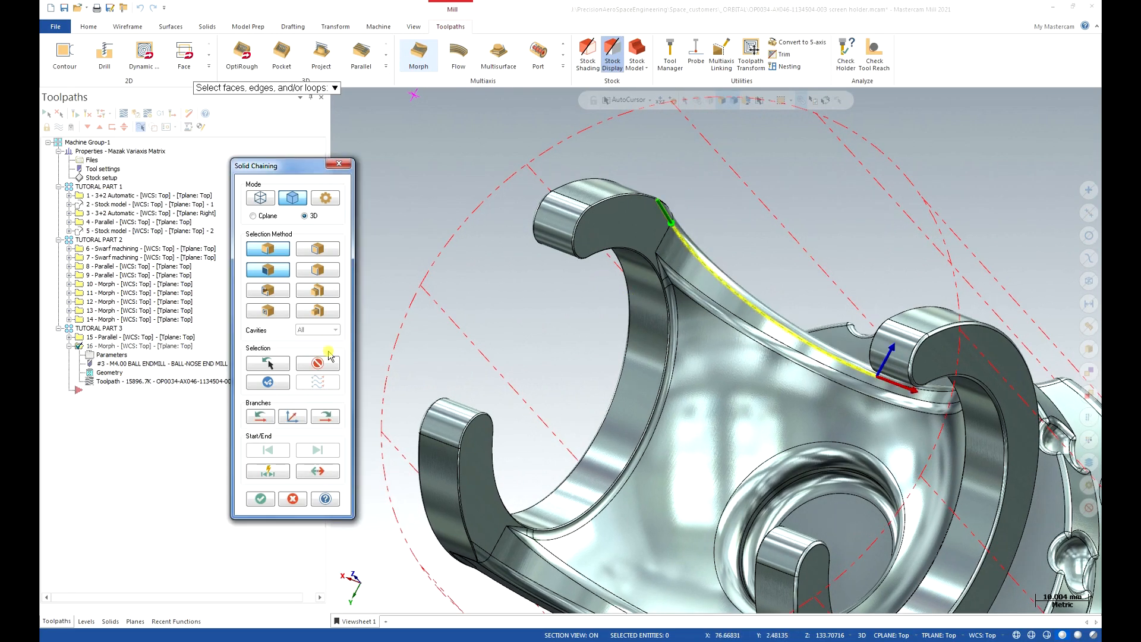
click(327, 417)
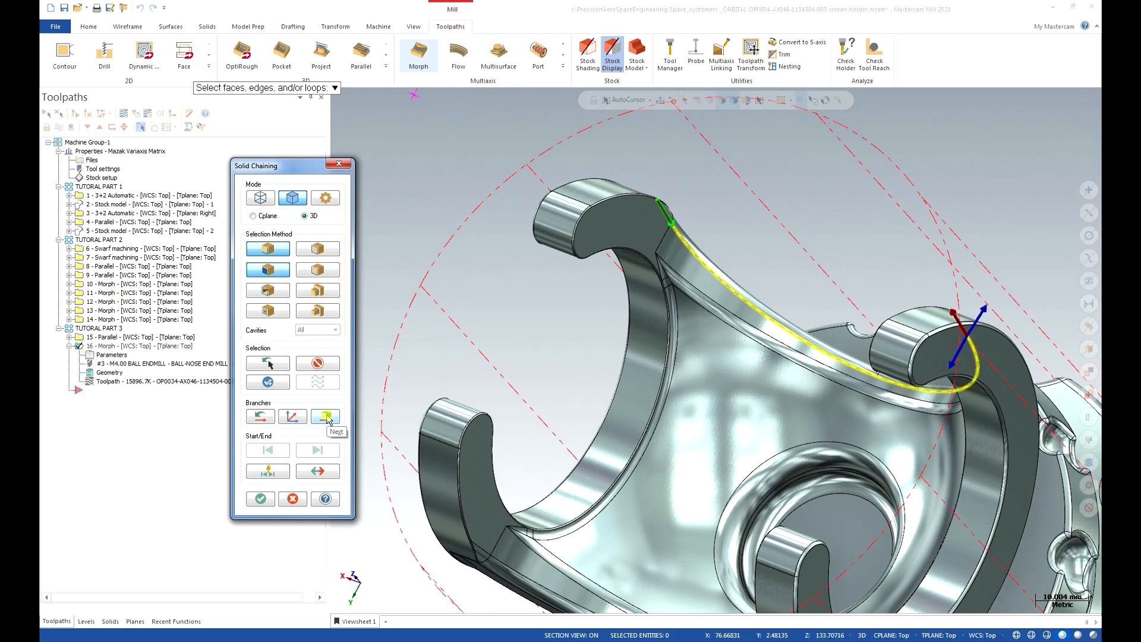
click(327, 416)
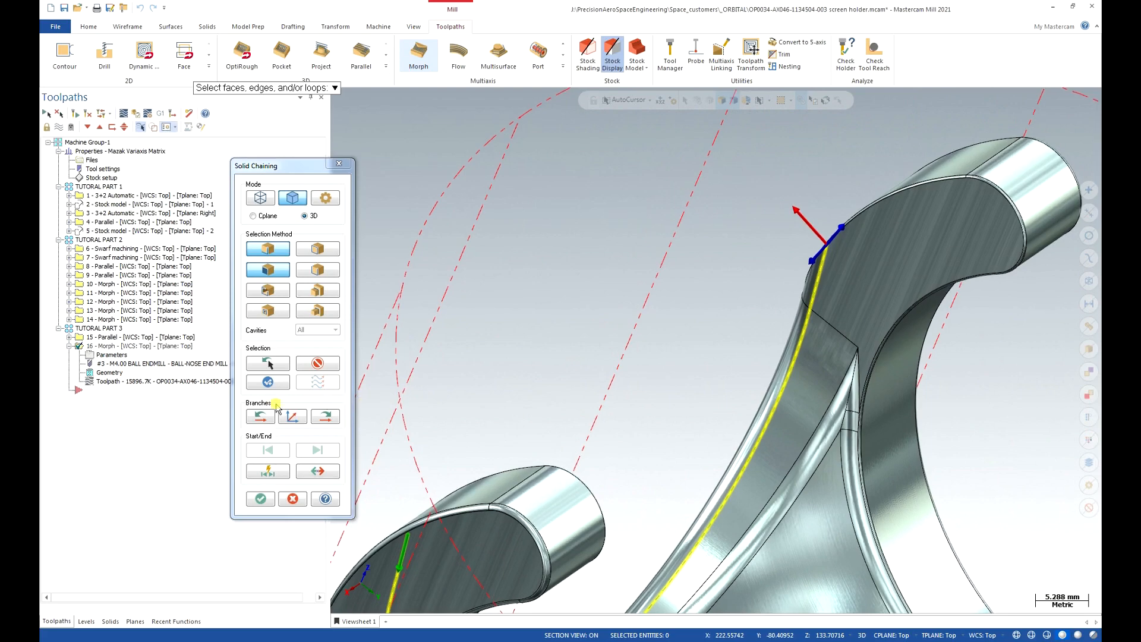
click(262, 498)
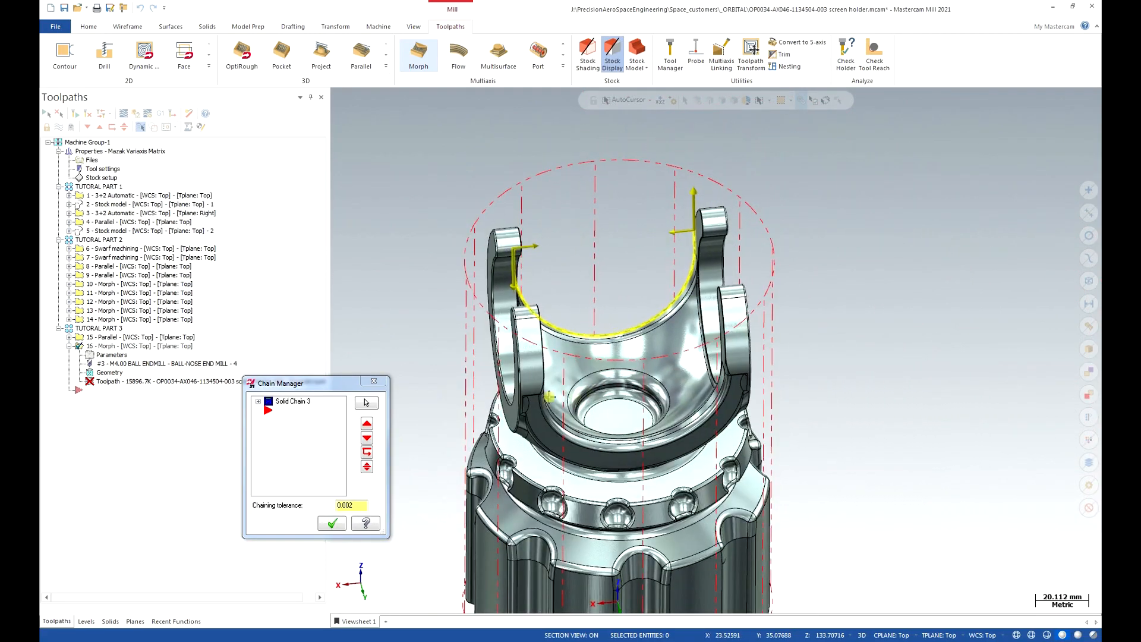
click(333, 523)
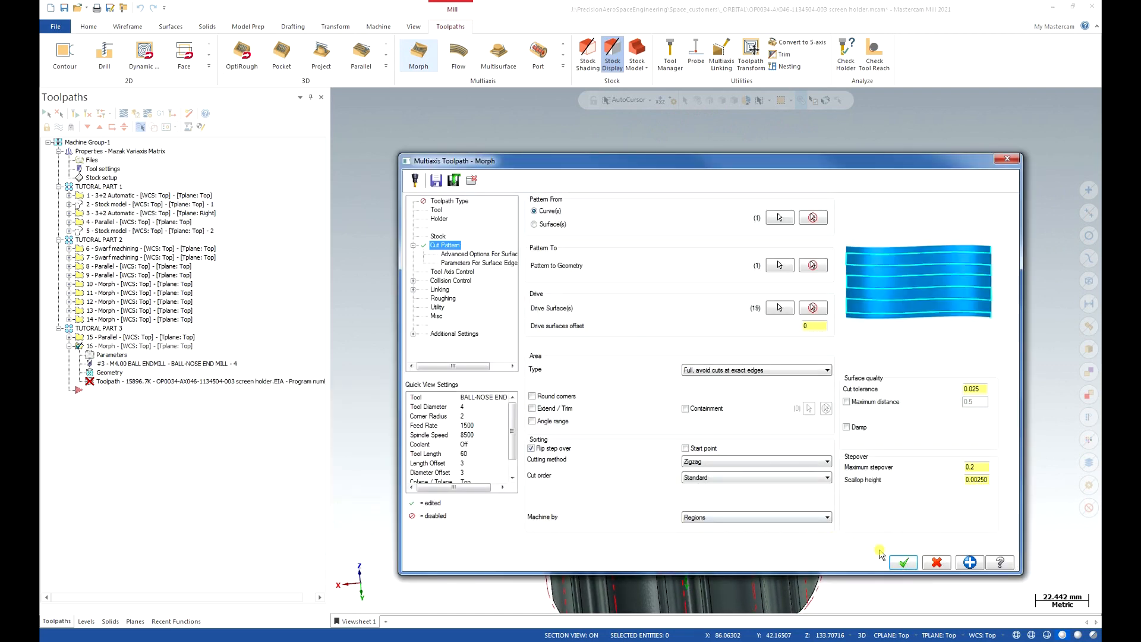
Accept the Morph parameters, regenerate dirty operation 16, and inspect its cuts across the cradle.
click(901, 563)
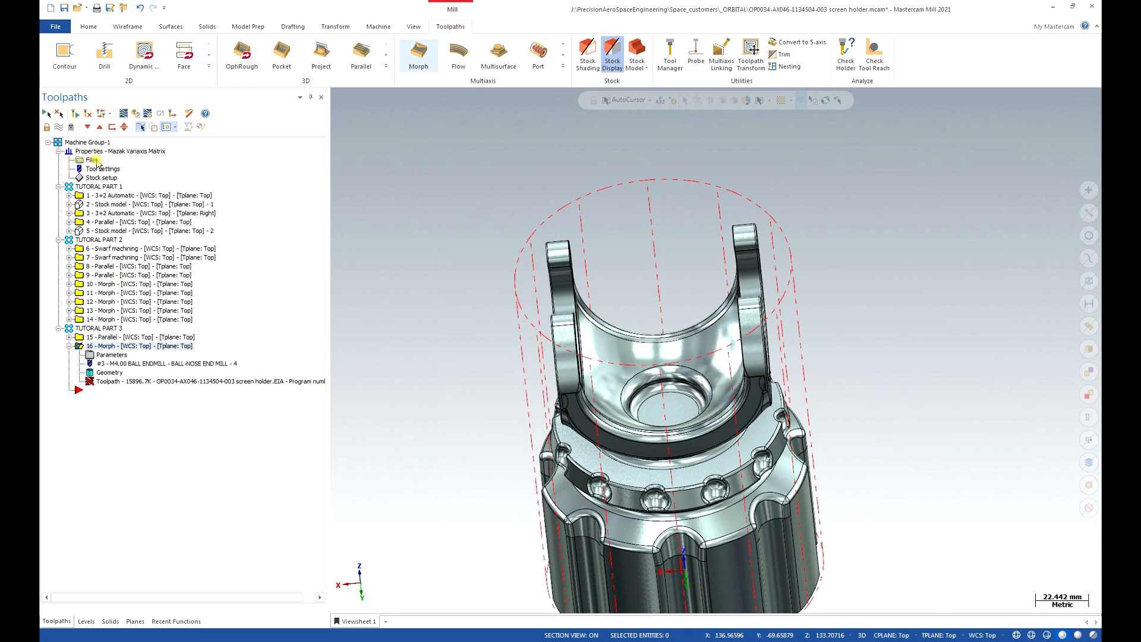
click(77, 113)
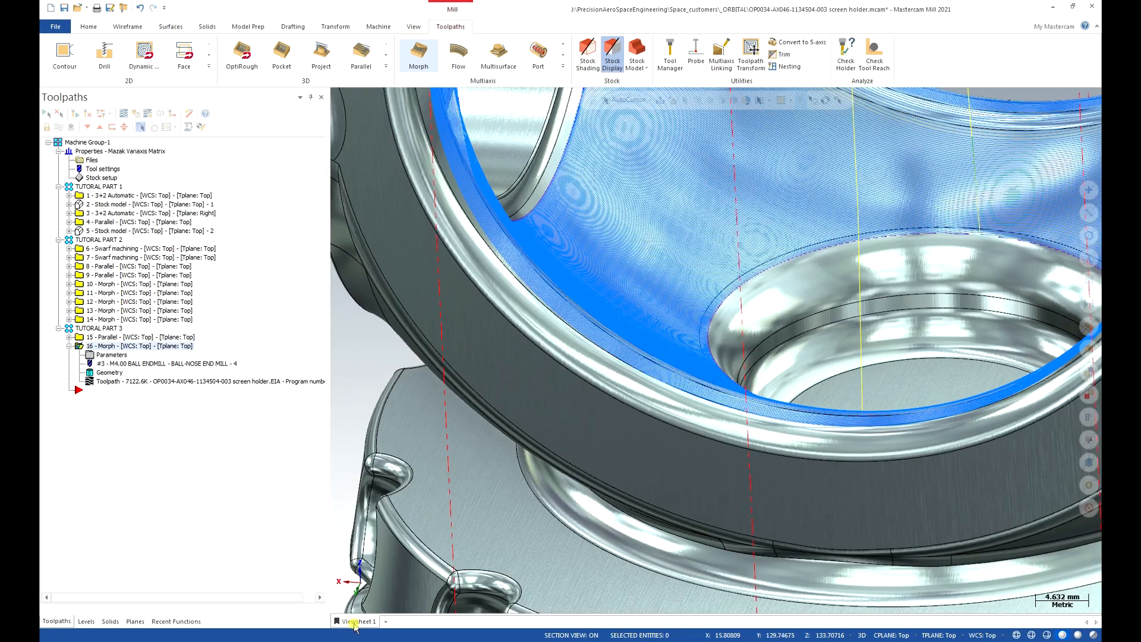
click(355, 621)
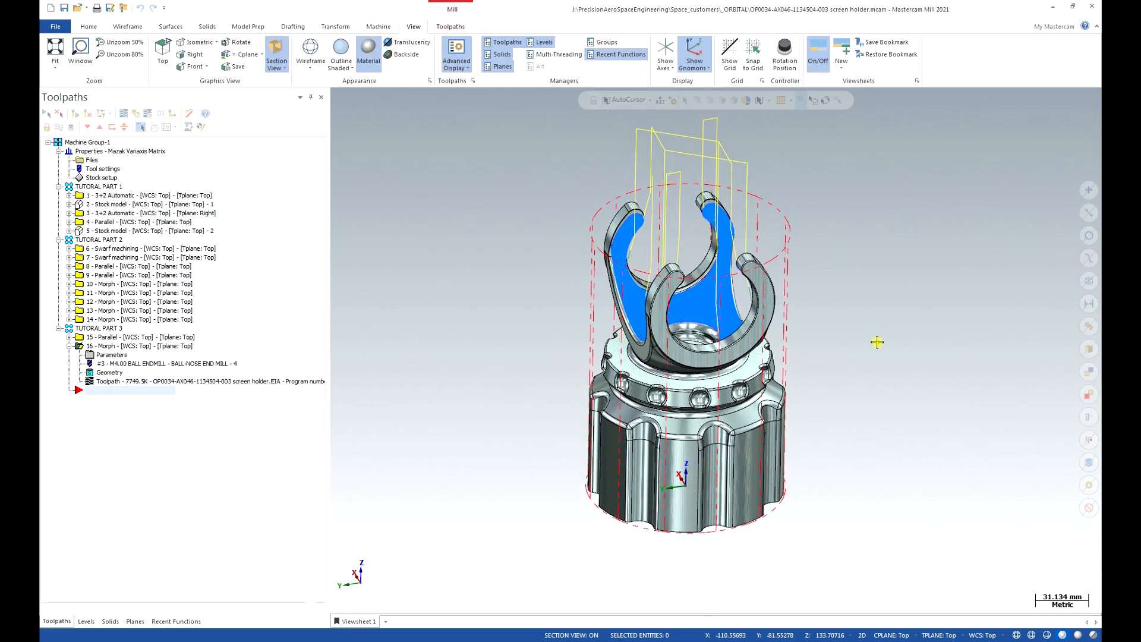
middle_drag(846, 342, 766, 303)
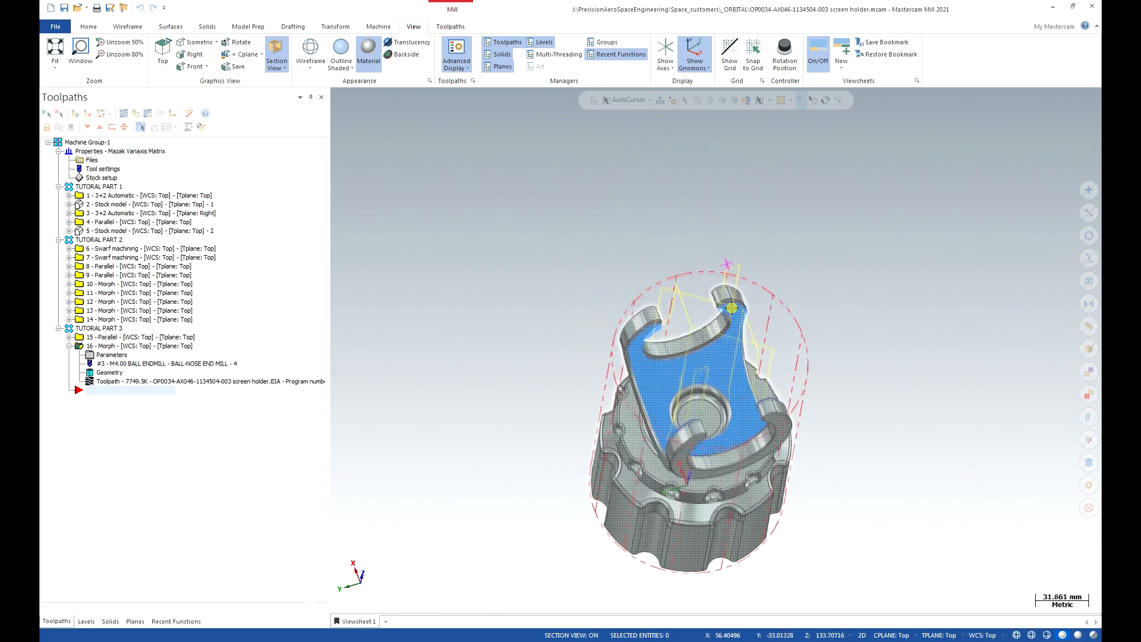
mouse_move(732, 307)
middle_down()
mouse_move(736, 343)
mouse_move(756, 333)
middle_up()
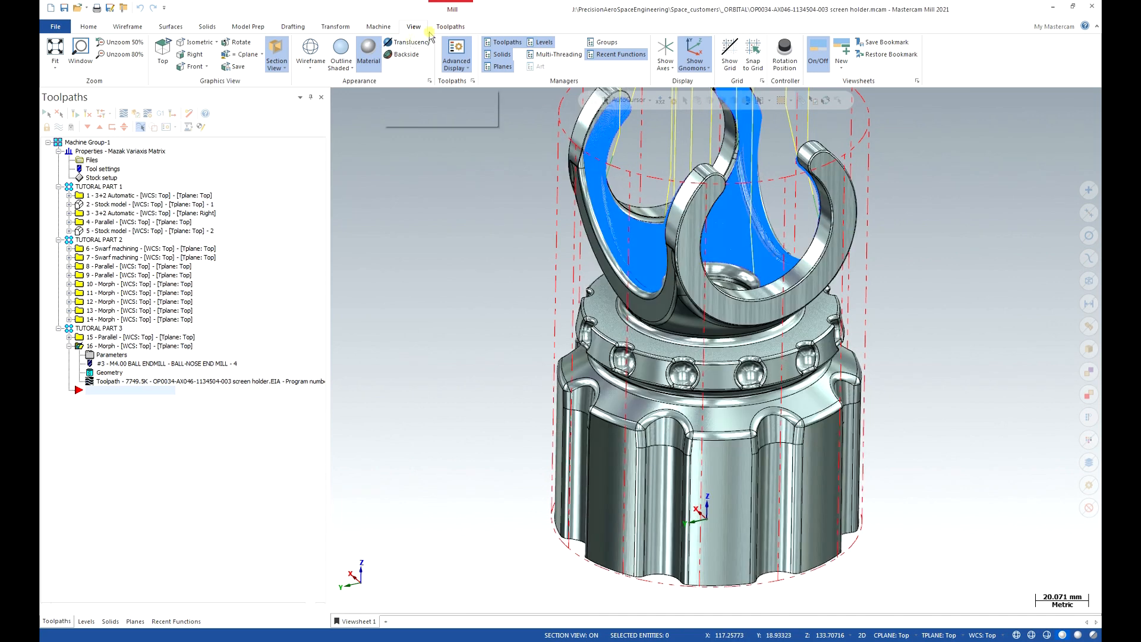
Start a new Morph toolpath from the Multiaxis gallery.
click(448, 27)
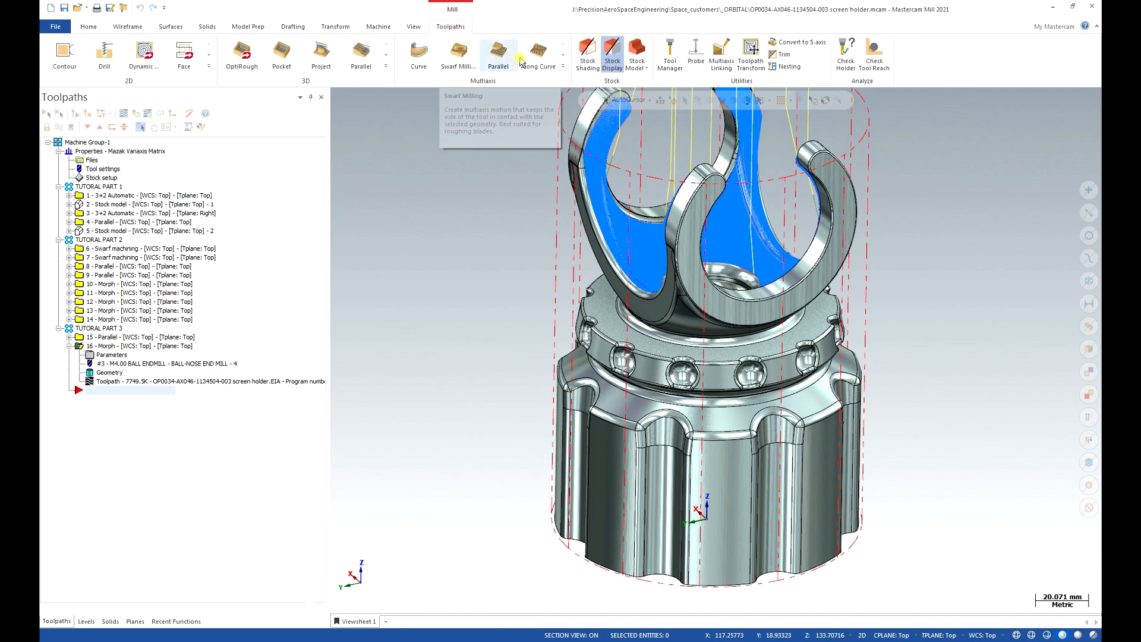
click(562, 66)
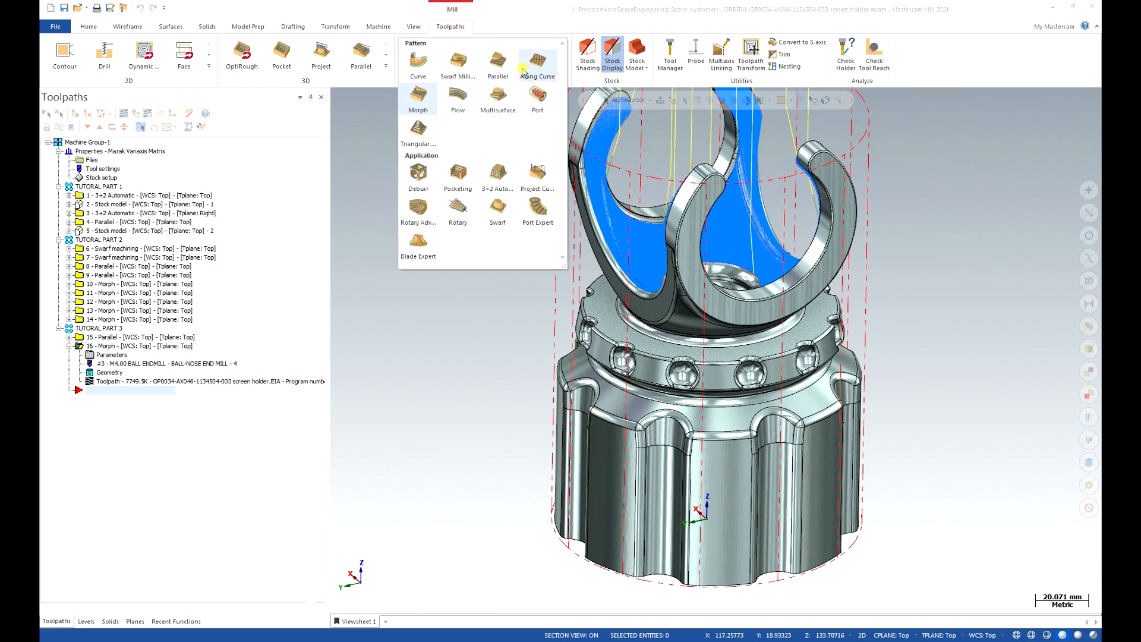
click(425, 104)
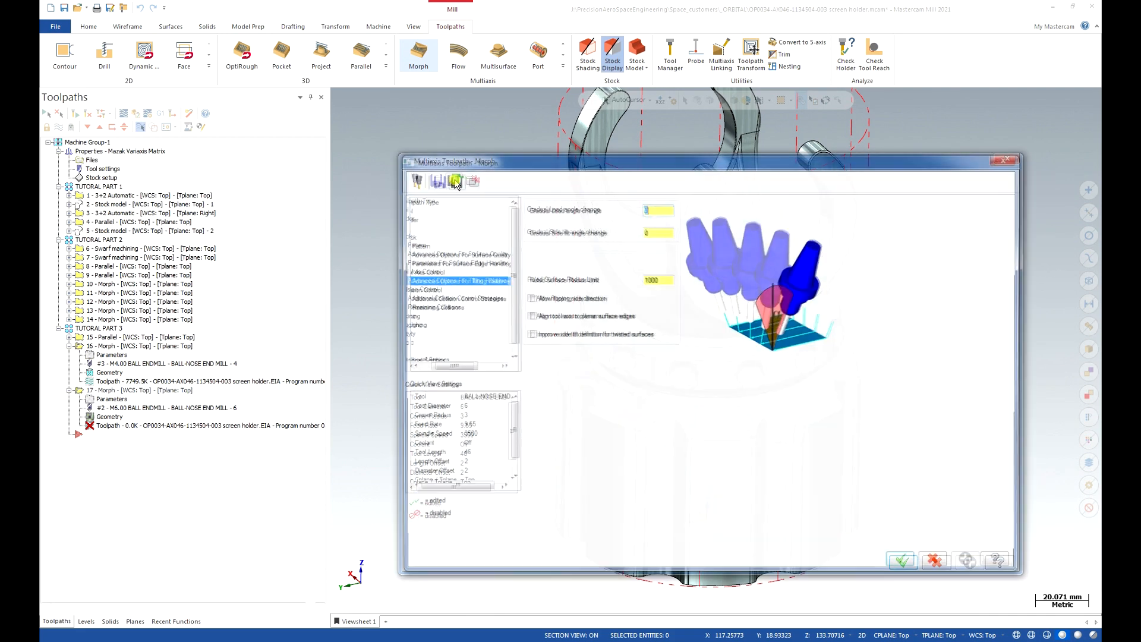
click(418, 365)
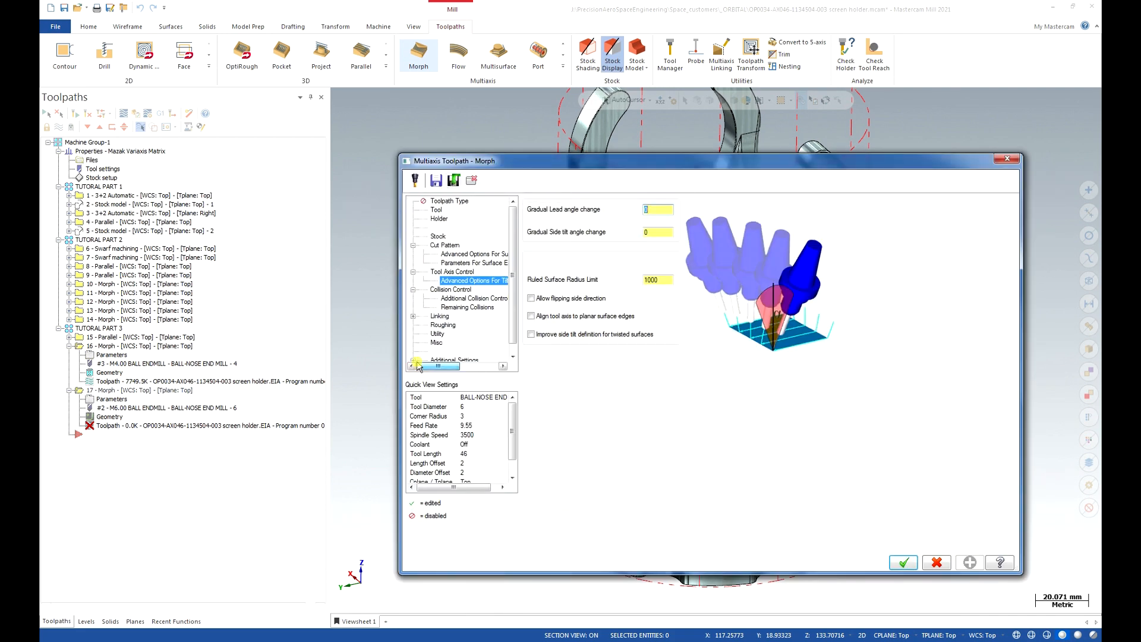
Choose BALL-NOSE END MILL - 2 and set the feed rate to 1500.
click(437, 210)
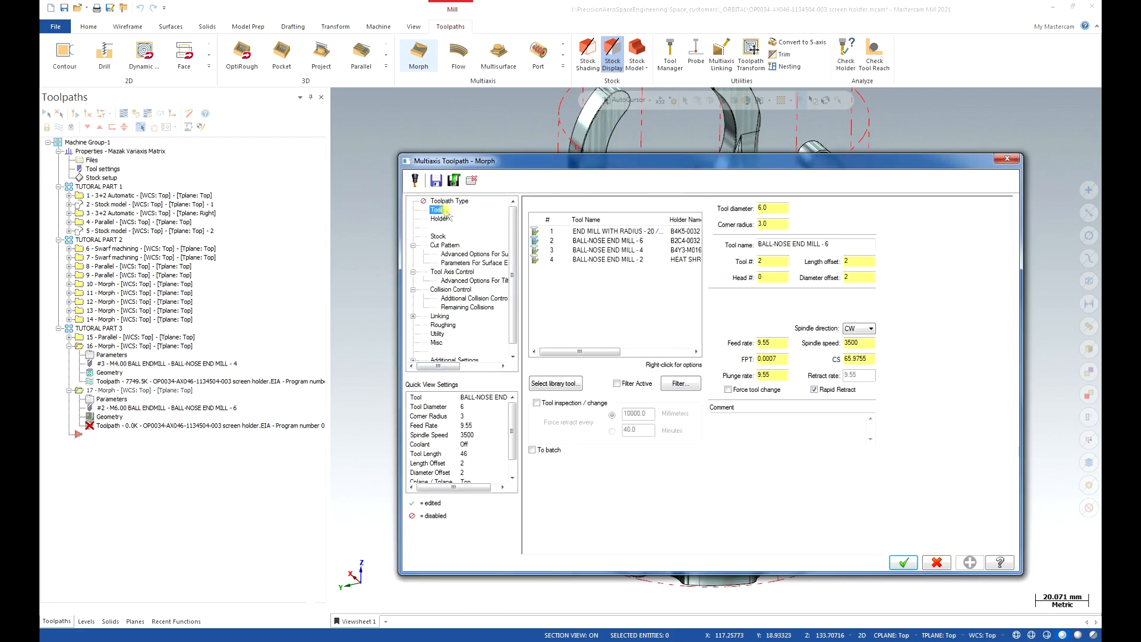
click(583, 261)
click(238, 207)
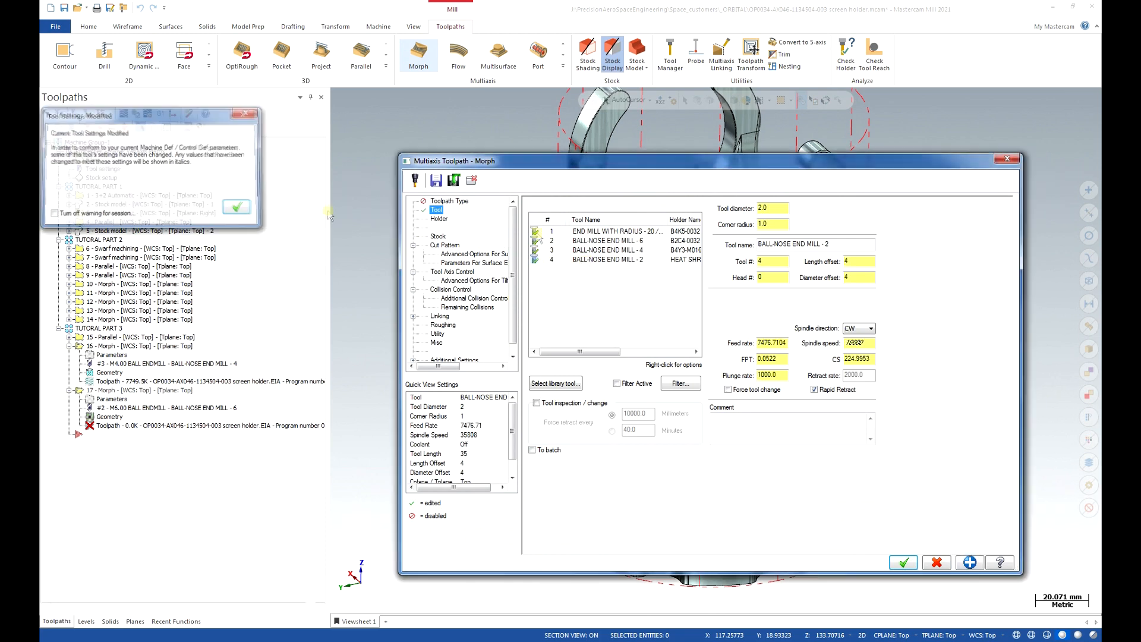
double_click(770, 343)
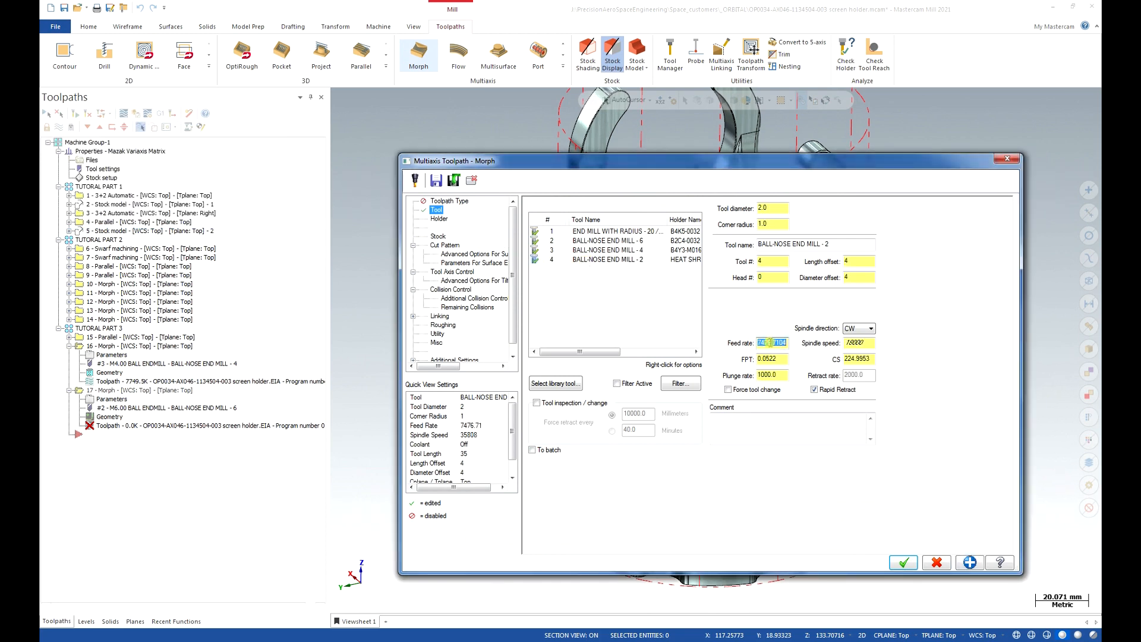
text(1500)
key(Tab)
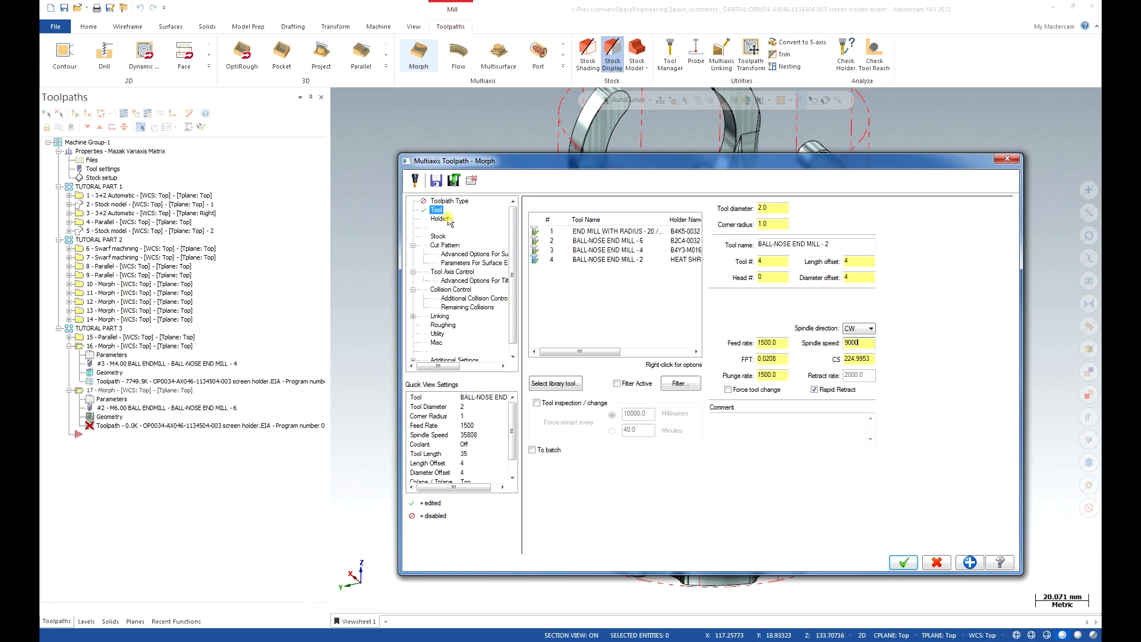
click(450, 245)
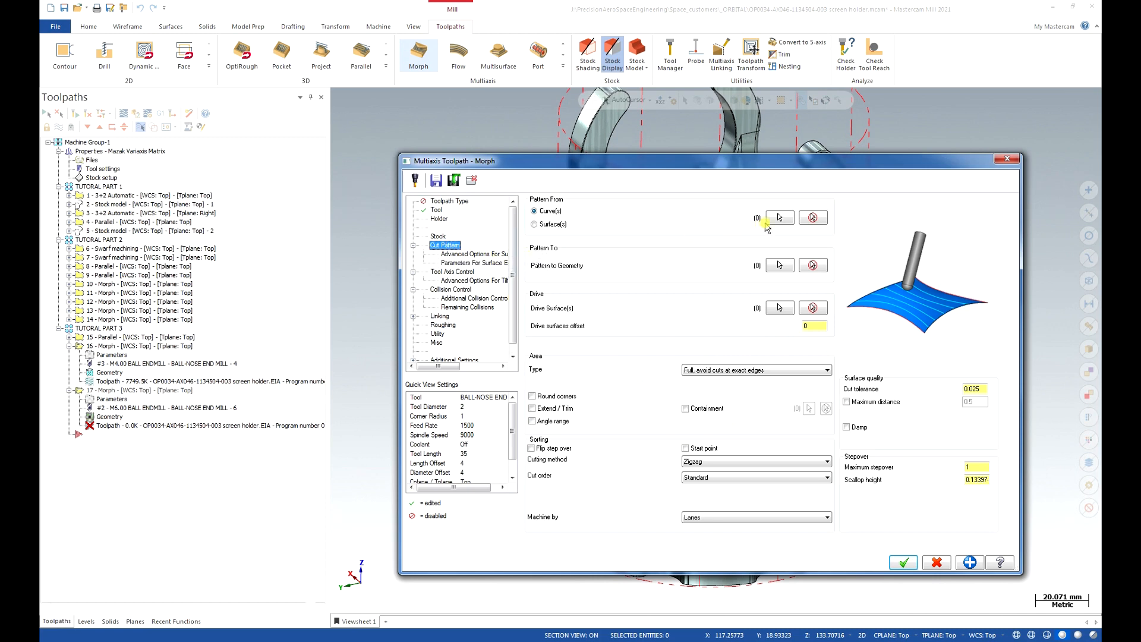
Chain the inner edge loop on the ring's top face as the pattern-from curve using Loop selection.
click(771, 220)
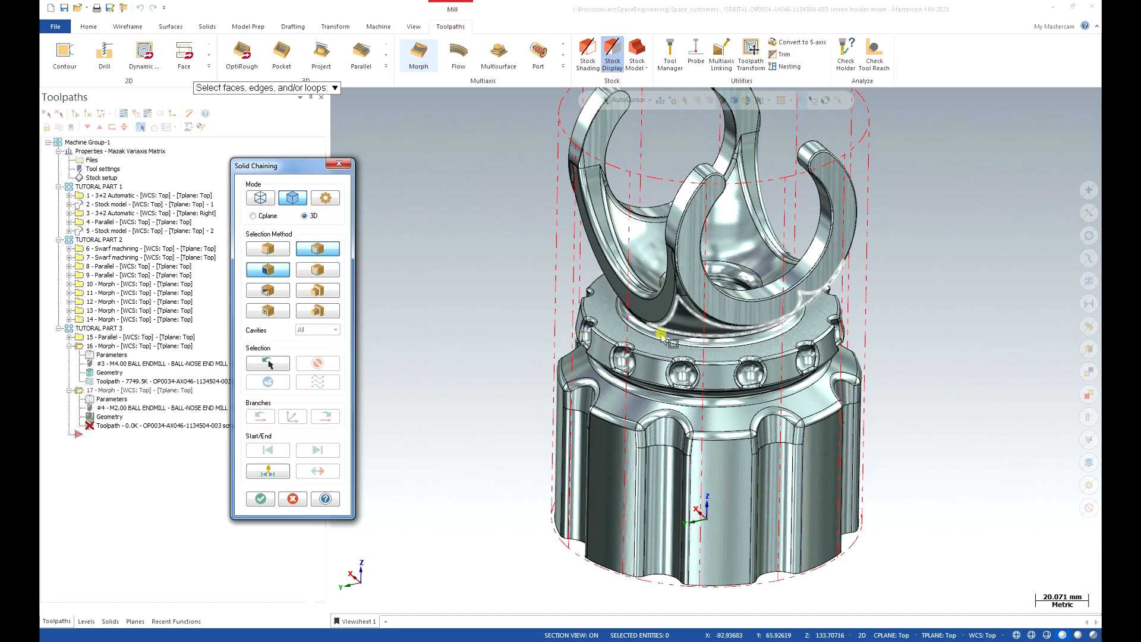
click(267, 249)
scroll(638, 340, up, 6)
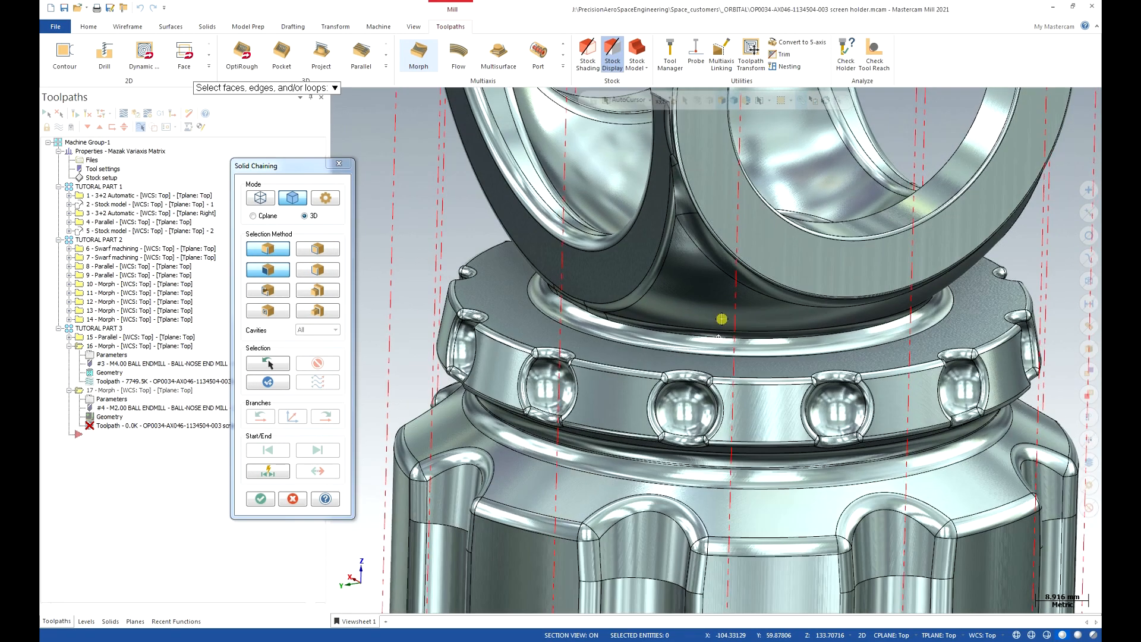
middle_drag(721, 319, 712, 337)
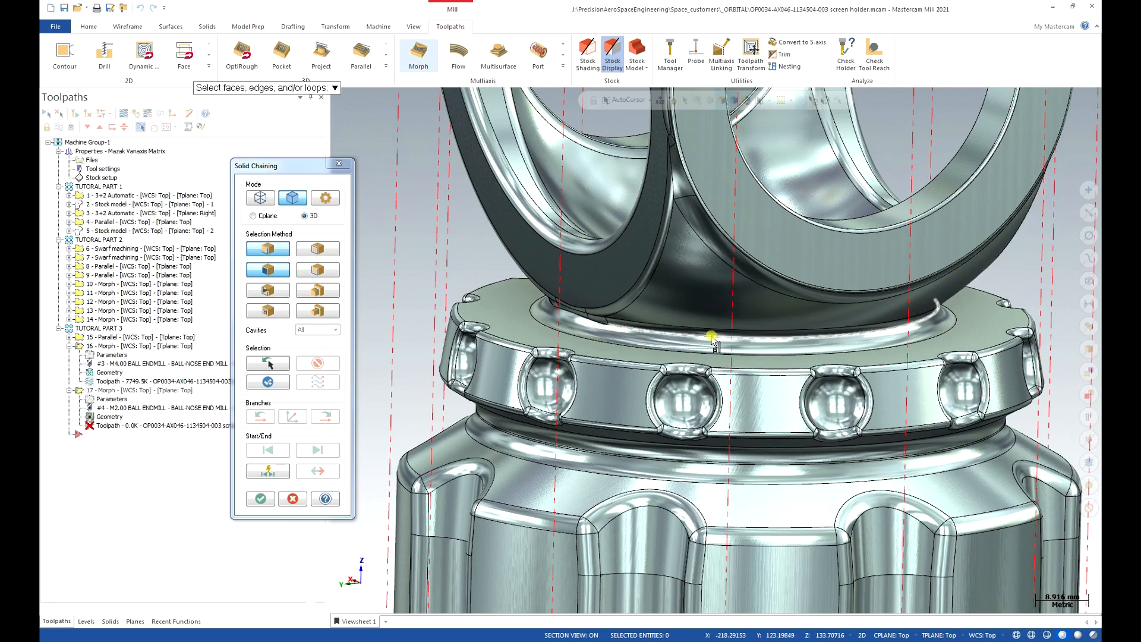
click(325, 252)
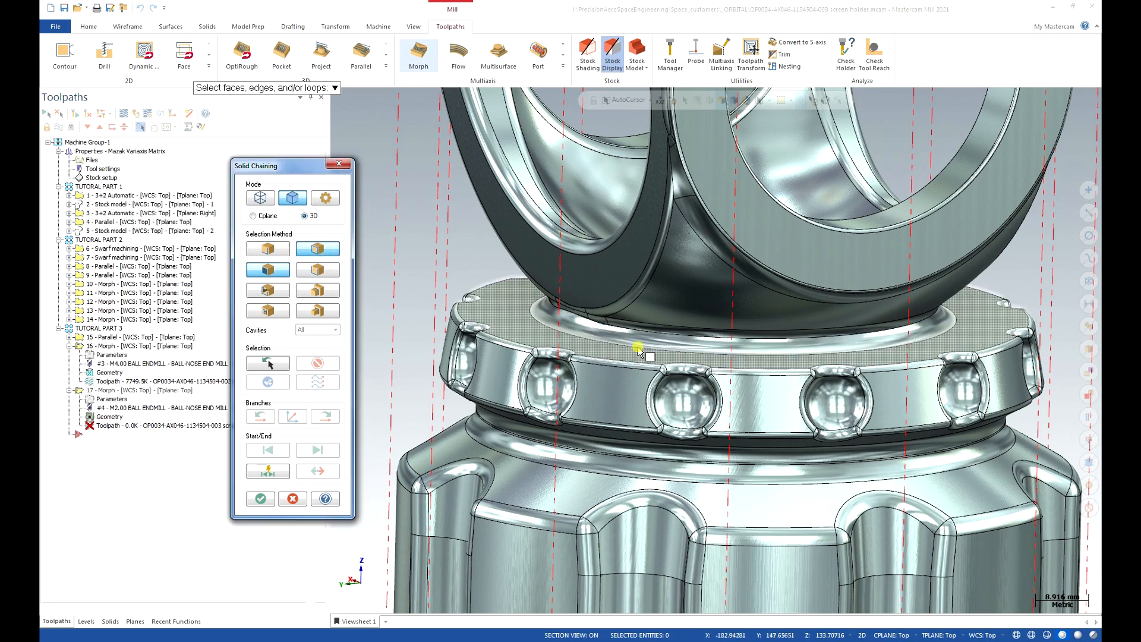
click(687, 336)
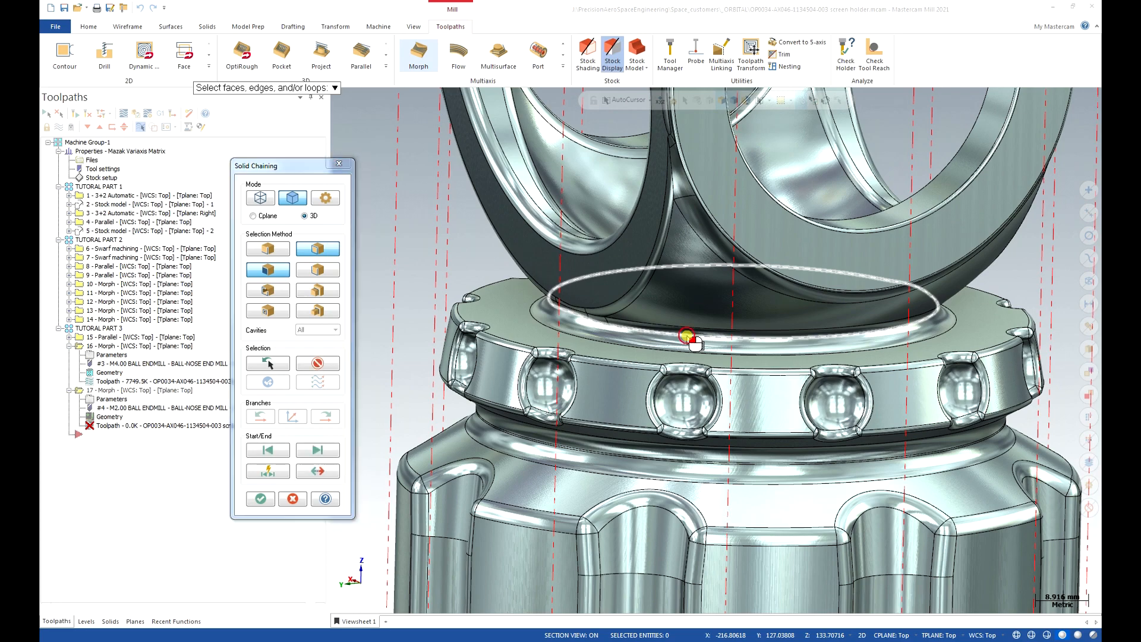
middle_drag(641, 369, 591, 415)
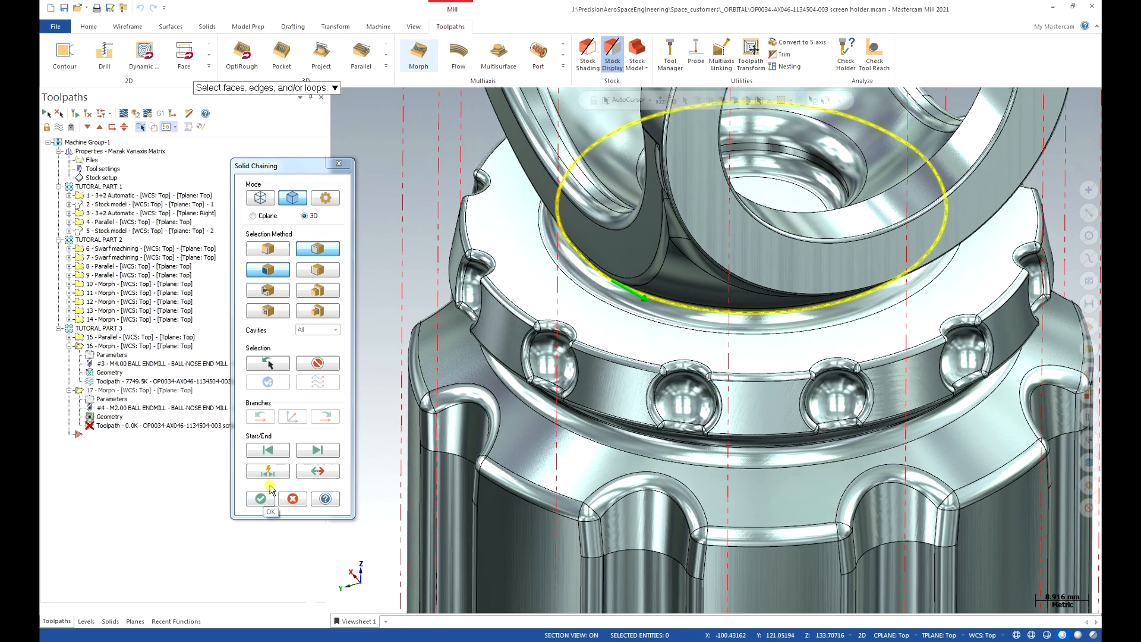
middle_drag(460, 397, 466, 351)
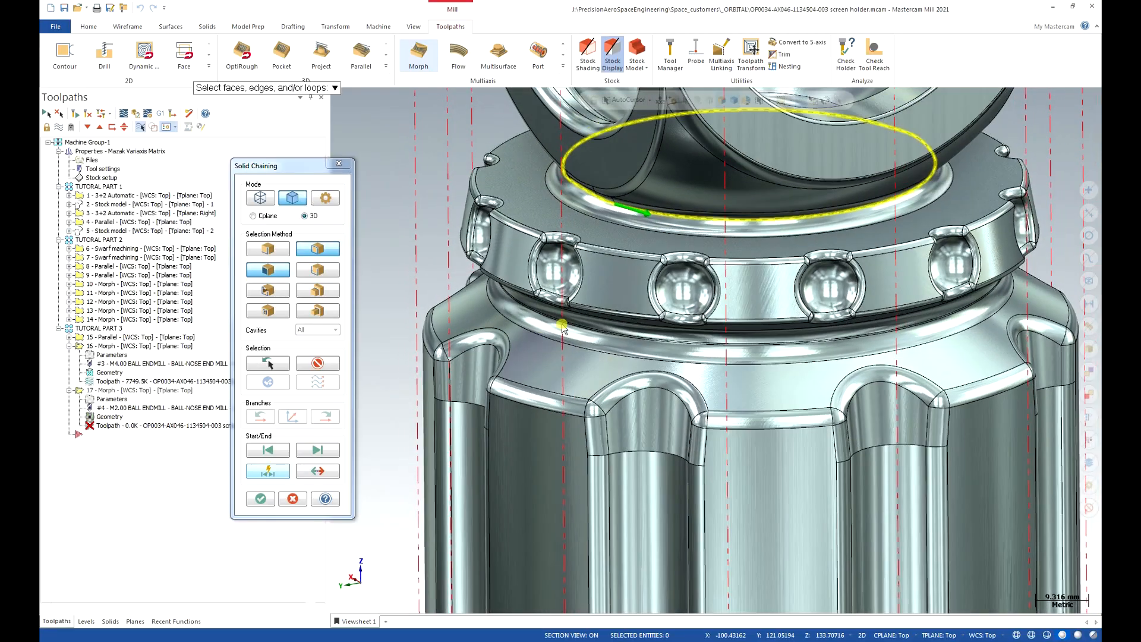
scroll(615, 276, up, 3)
scroll(621, 271, up, 3)
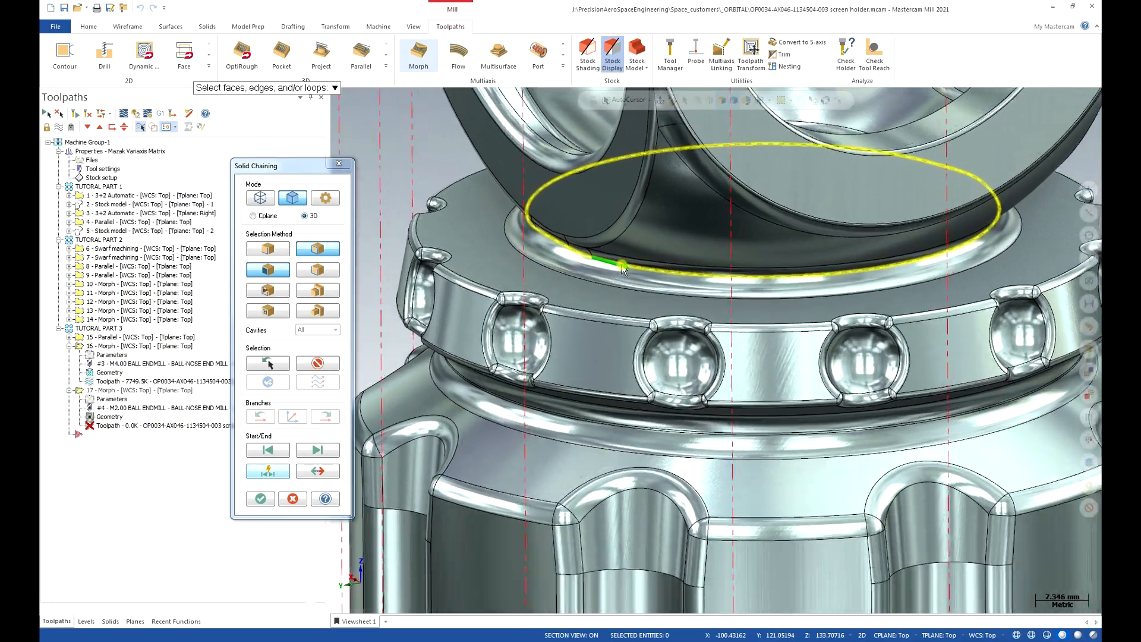
scroll(650, 321, up, 3)
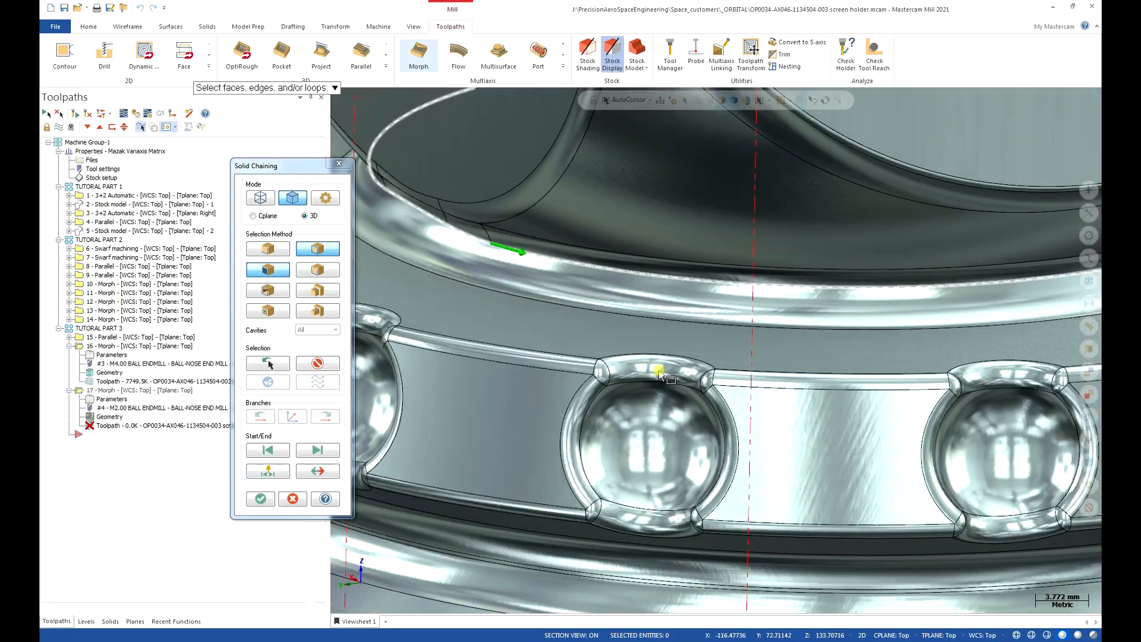
middle_drag(659, 373, 674, 287)
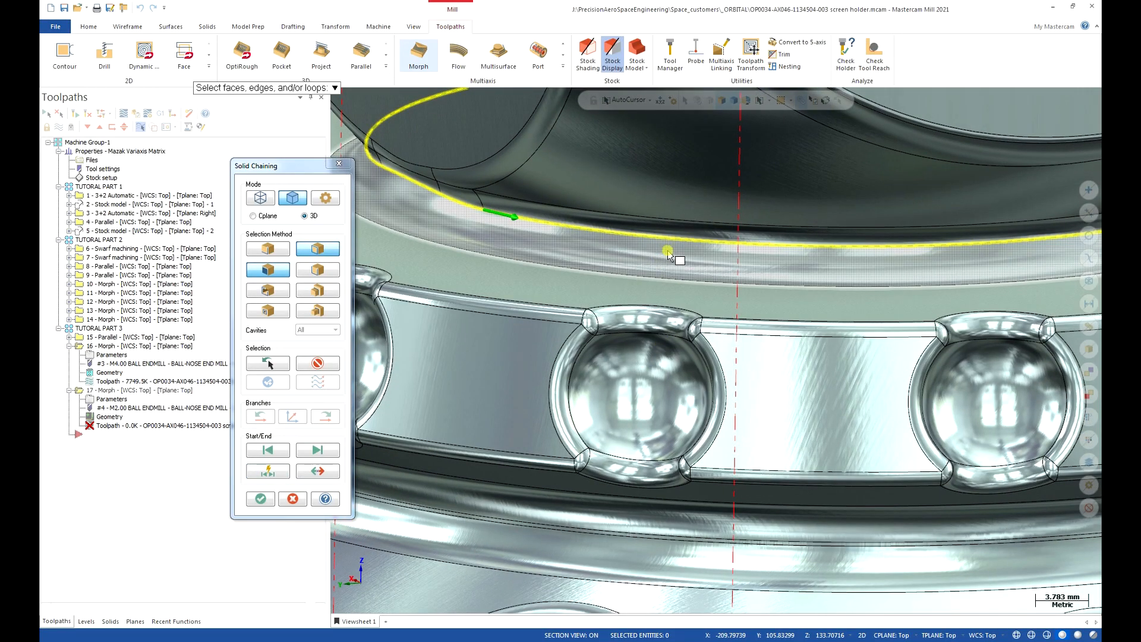
middle_drag(669, 254, 496, 432)
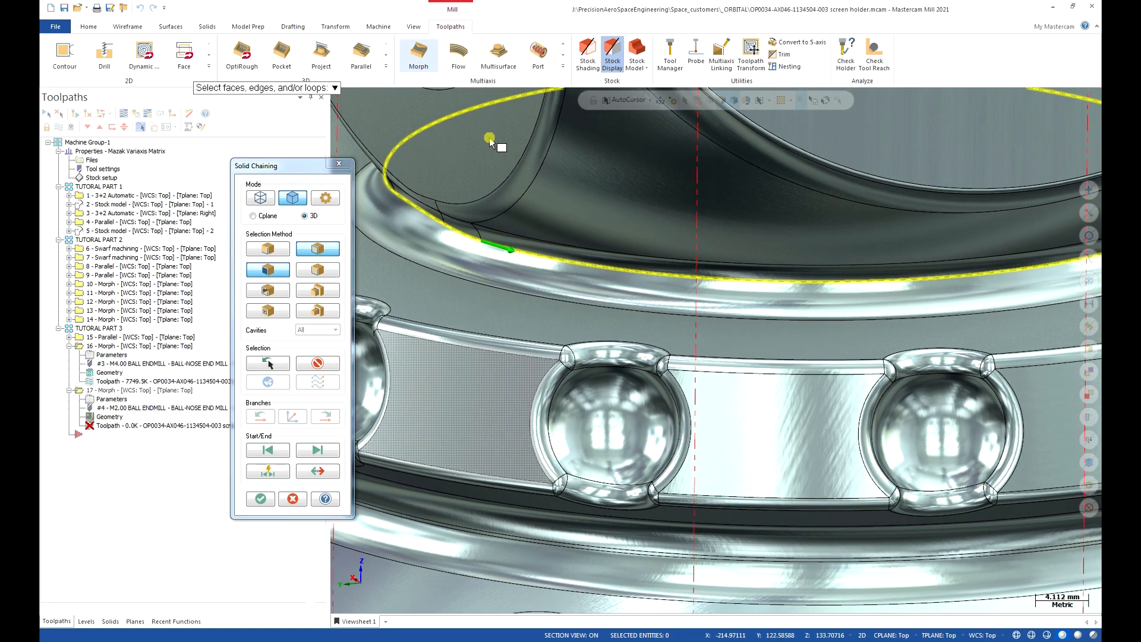
Turn off Material shading and accept the pattern-from chain.
click(413, 28)
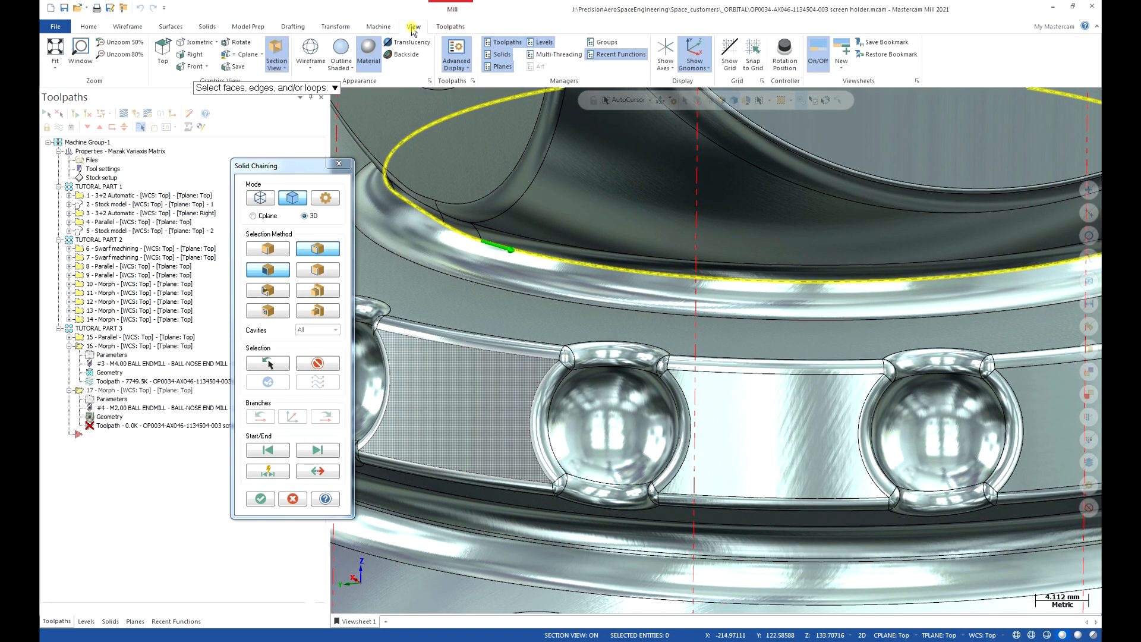
click(367, 52)
middle_drag(538, 357, 531, 414)
scroll(514, 356, down, 2)
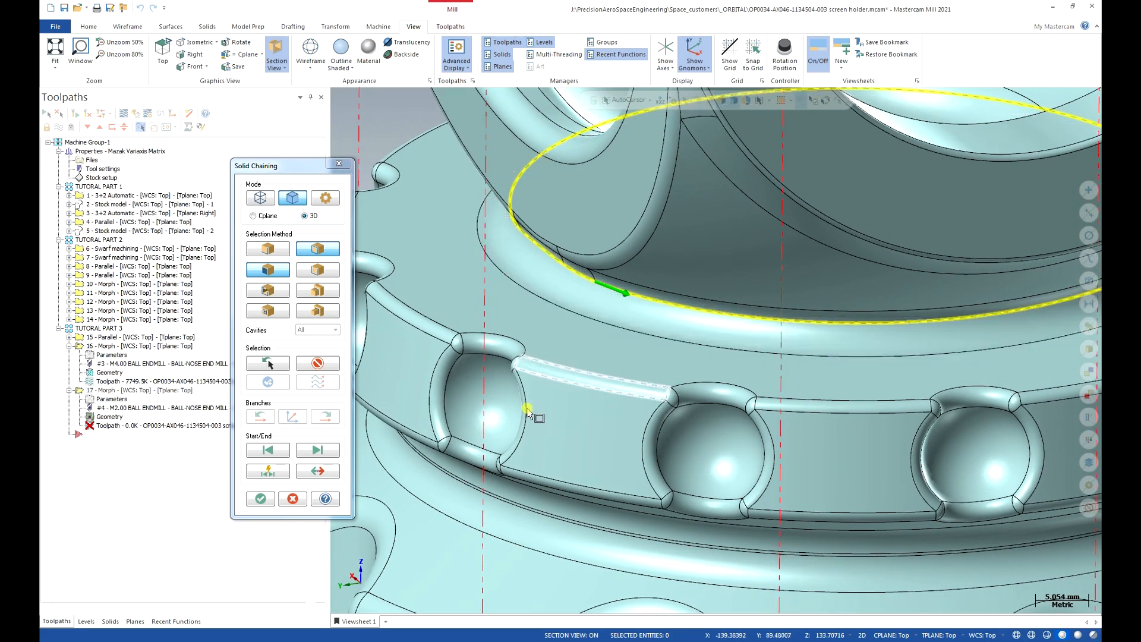
click(527, 415)
key(Return)
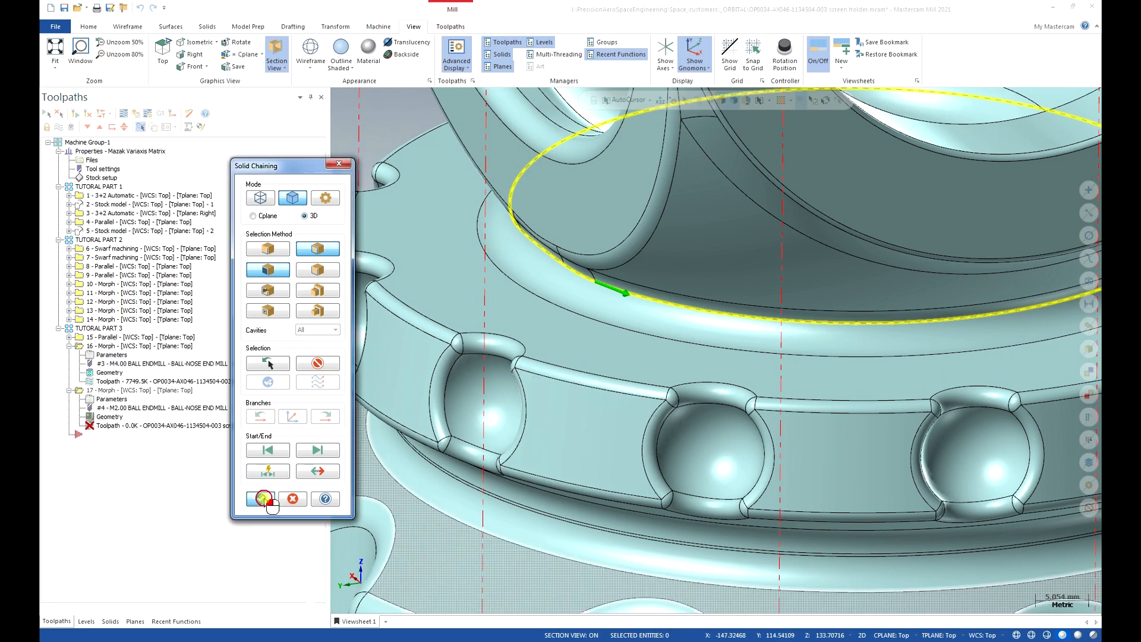
Chain the outer edge loop around the pockets as the pattern-to geometry.
click(780, 266)
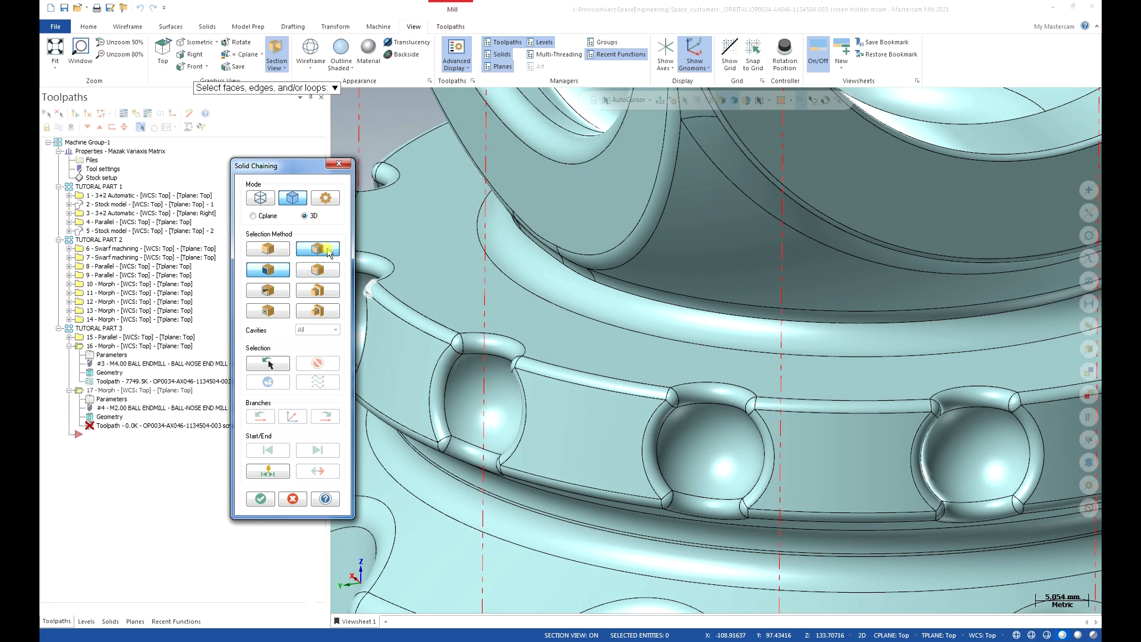
click(571, 368)
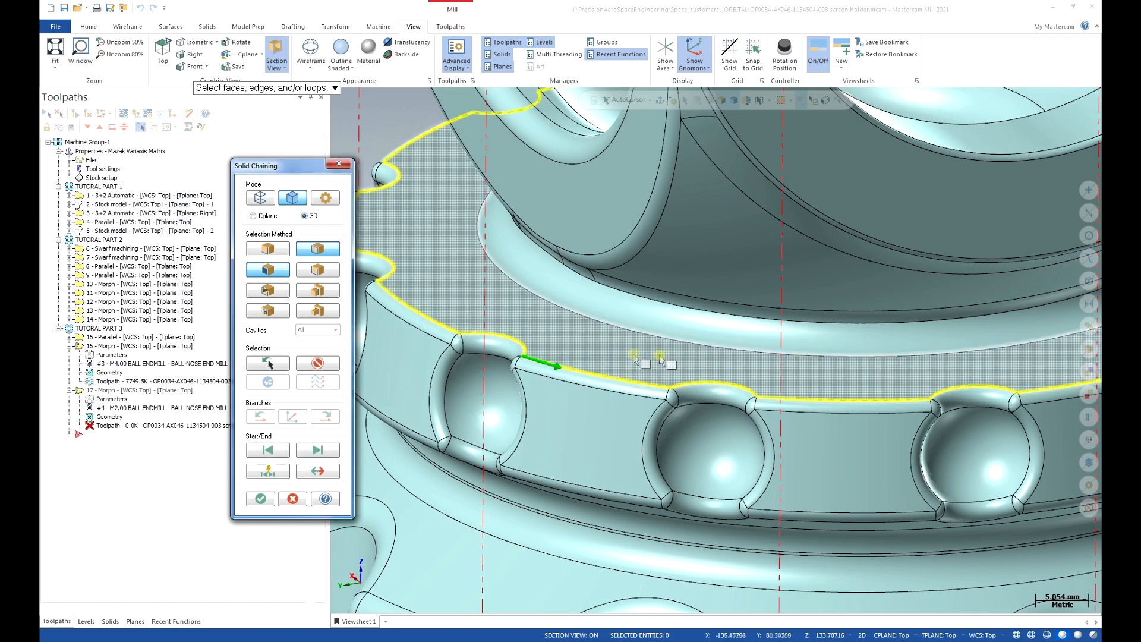
scroll(612, 397, down, 4)
click(261, 498)
Select the ring's top face as the drive surface.
click(772, 308)
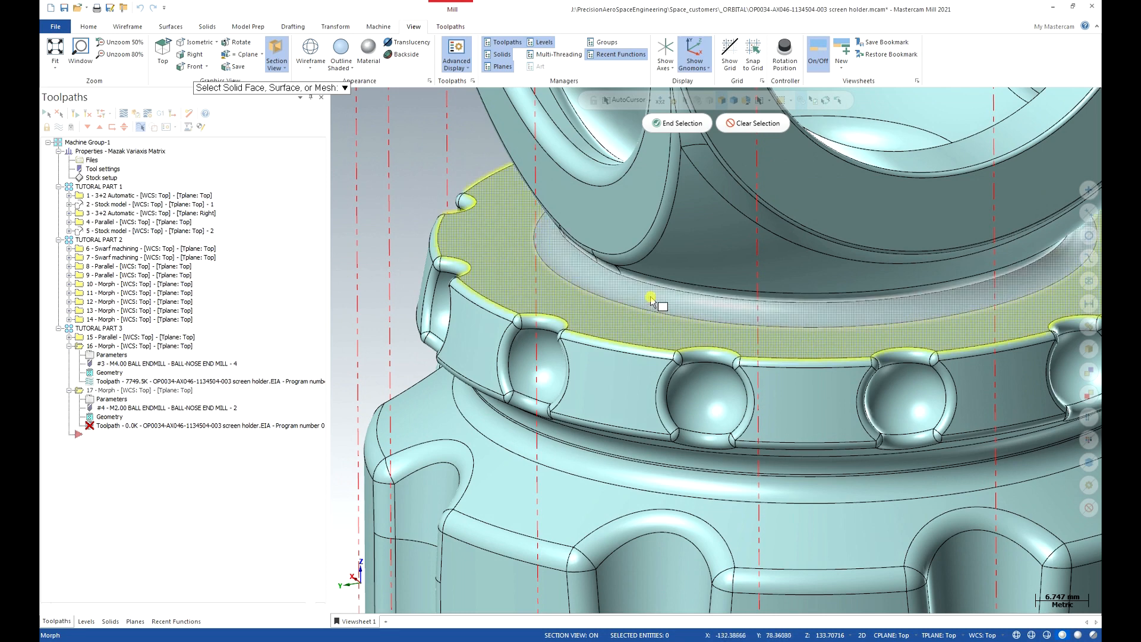
click(721, 184)
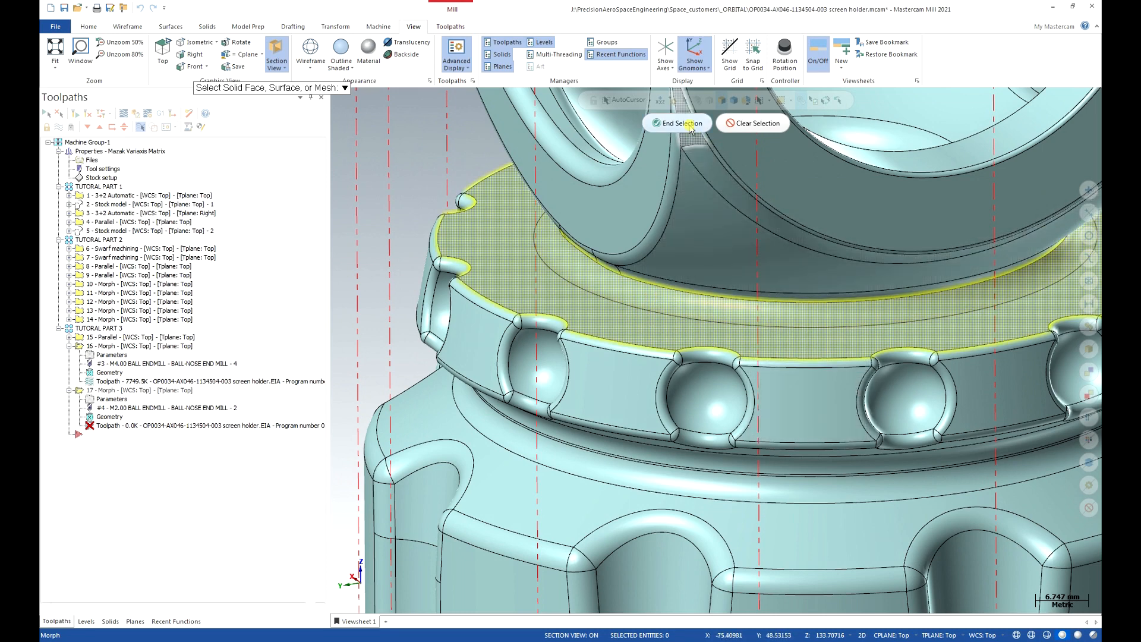
key(Return)
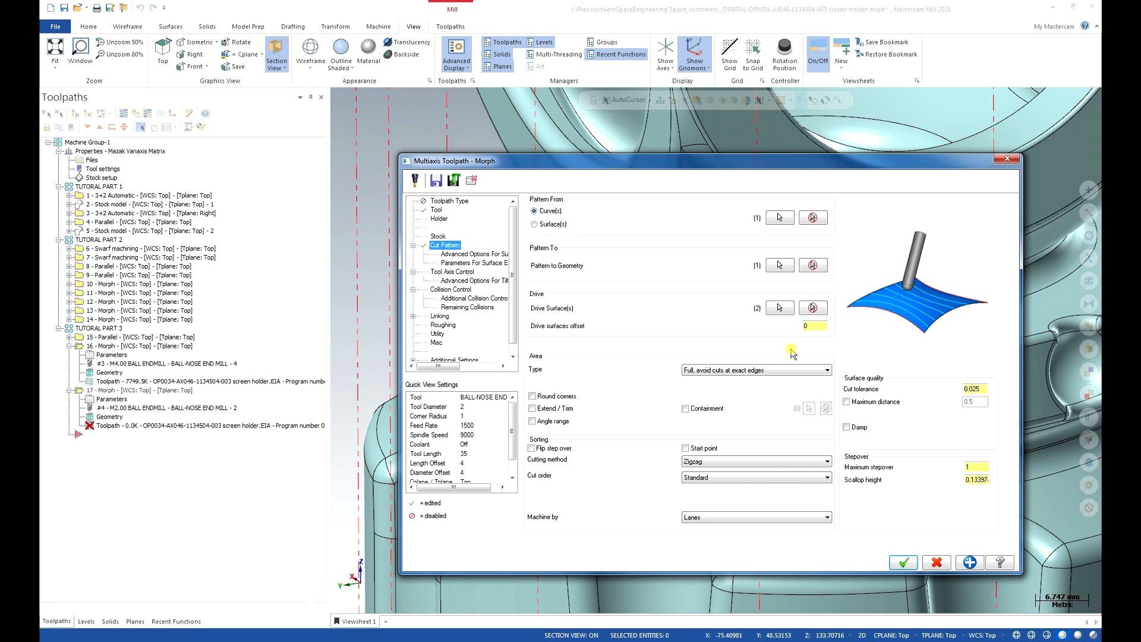
Enter maximum stepover 0.2, choose One way cutting, and machine by Regions.
click(969, 468)
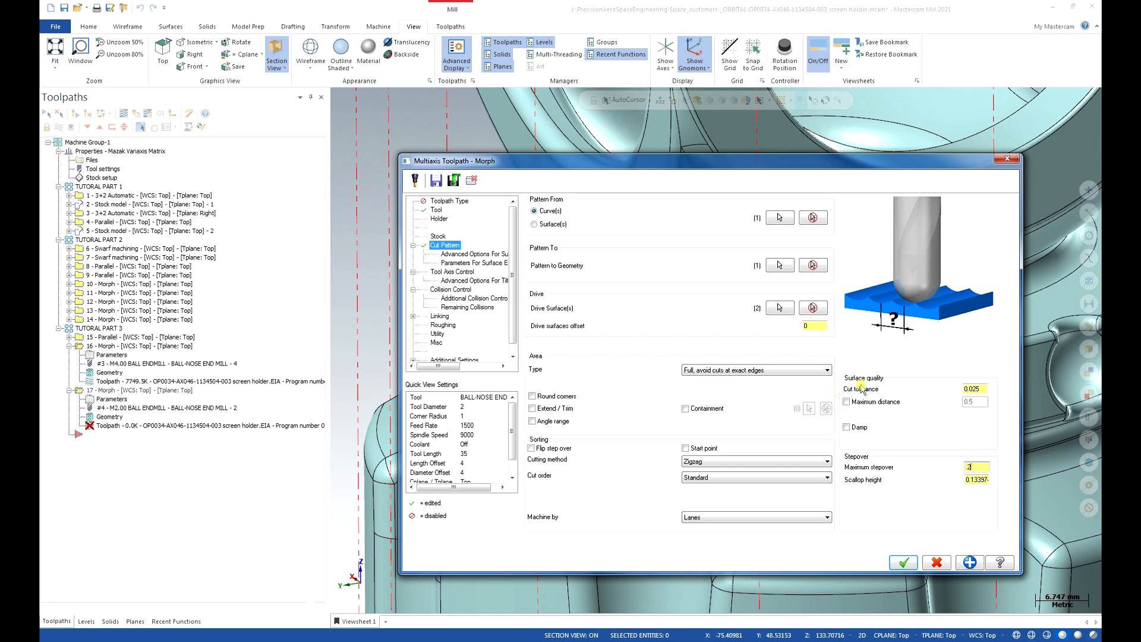
click(706, 467)
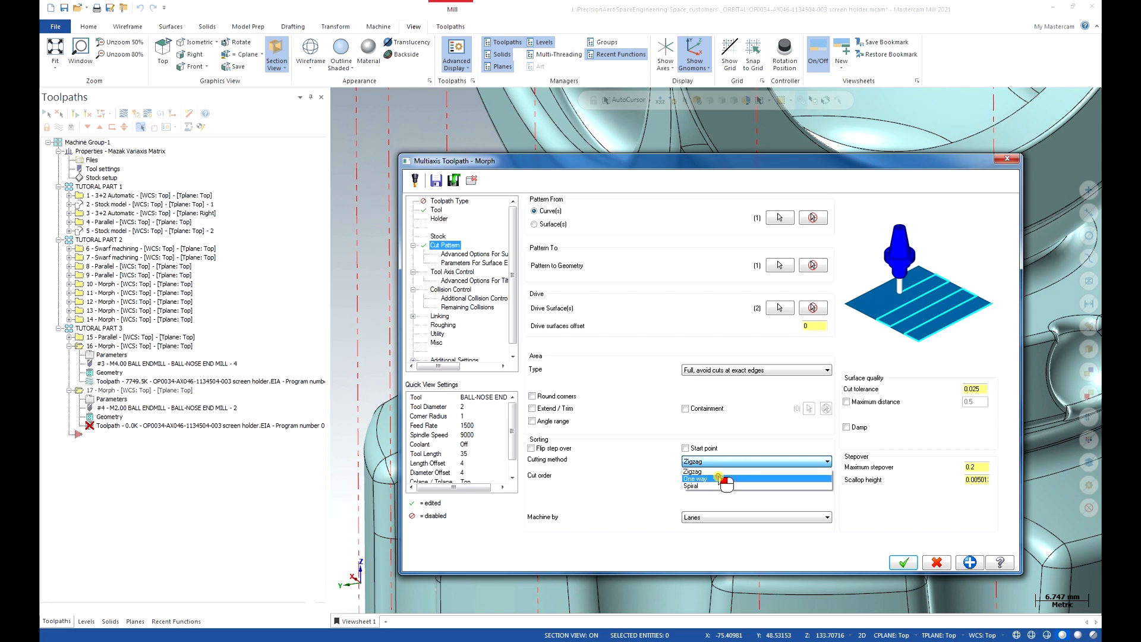
click(717, 478)
click(722, 518)
click(722, 536)
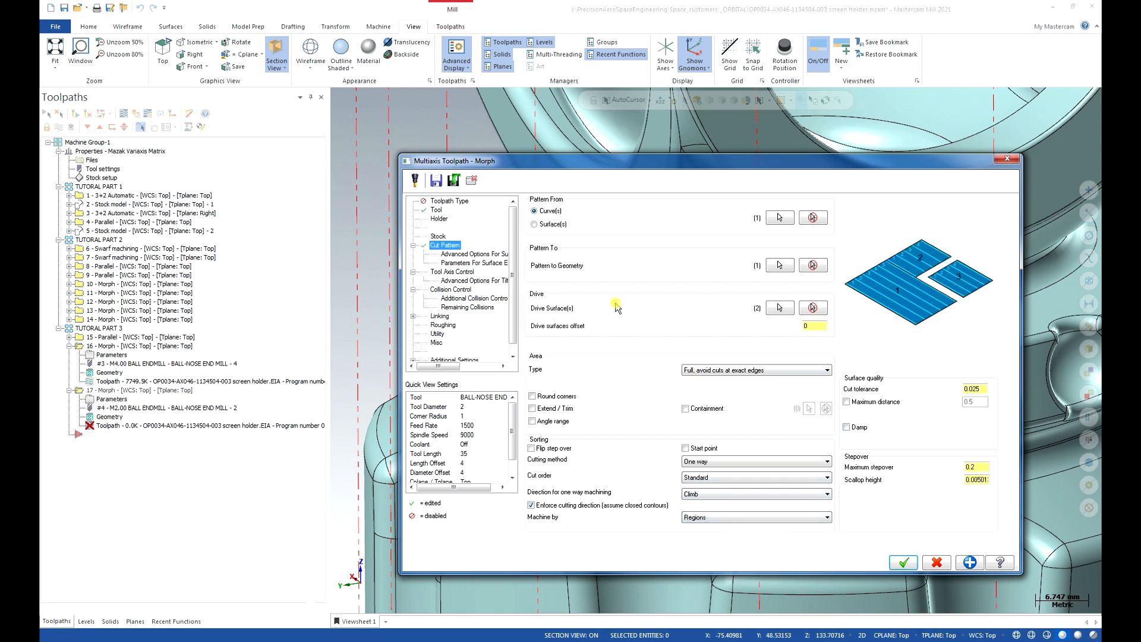
click(459, 273)
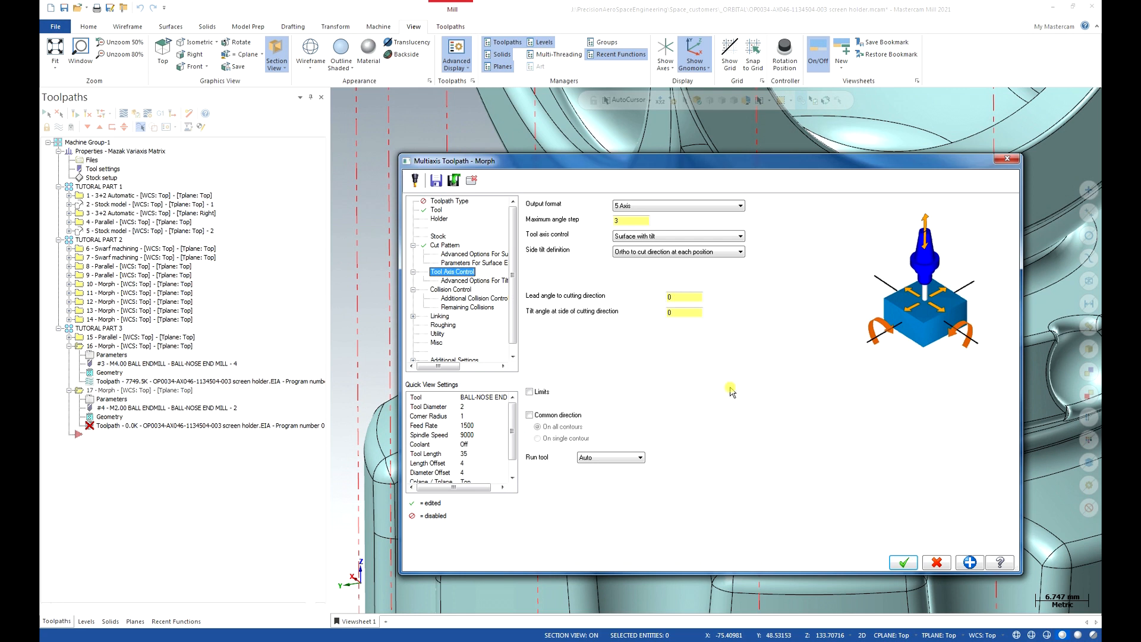
Set Tool axis control to To Point using a point on the ring edge, then accept.
click(740, 236)
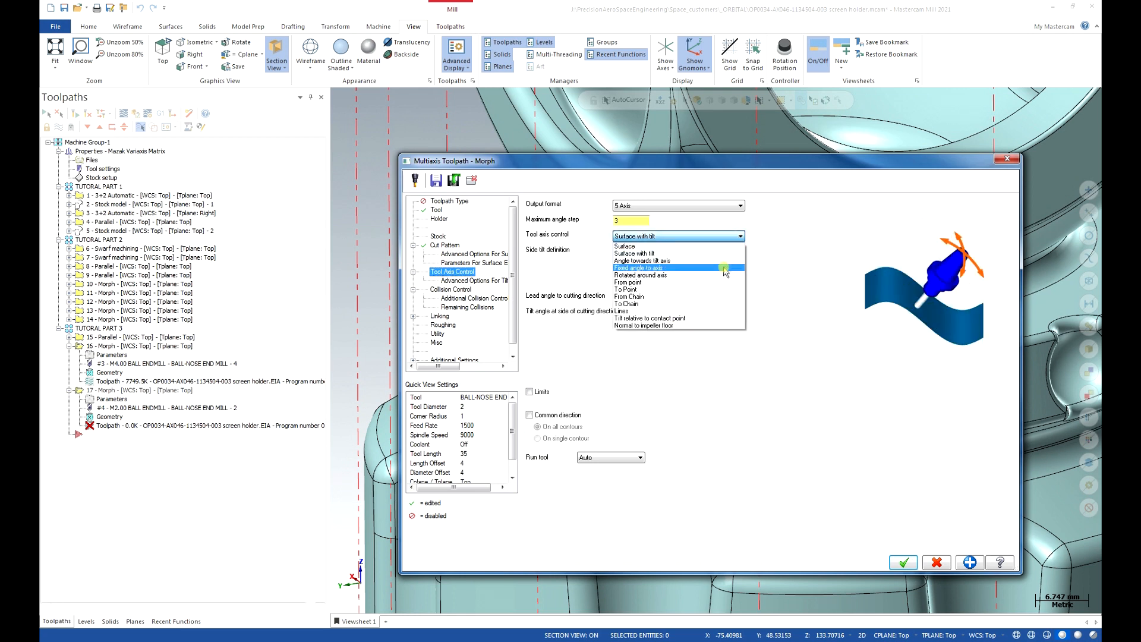
click(705, 289)
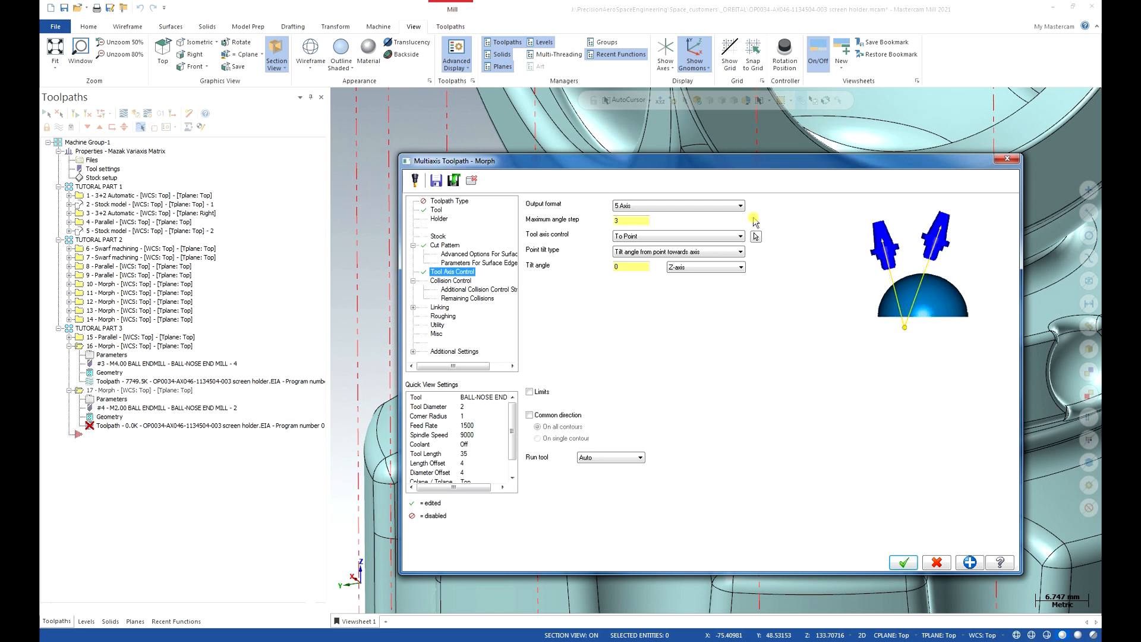
click(755, 236)
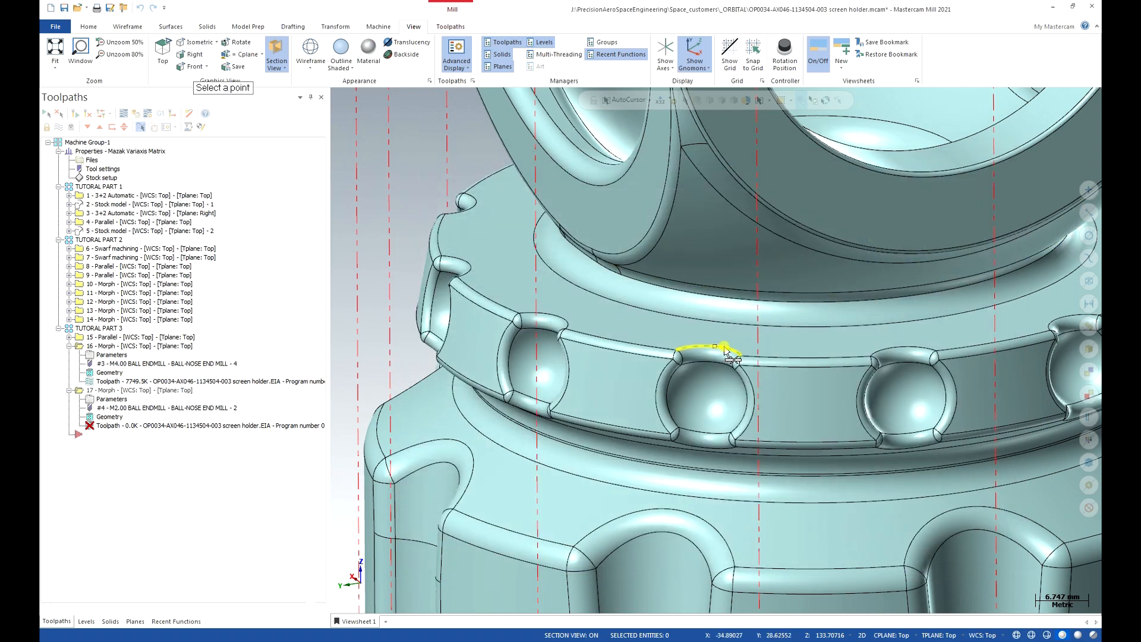
scroll(745, 339, down, 2)
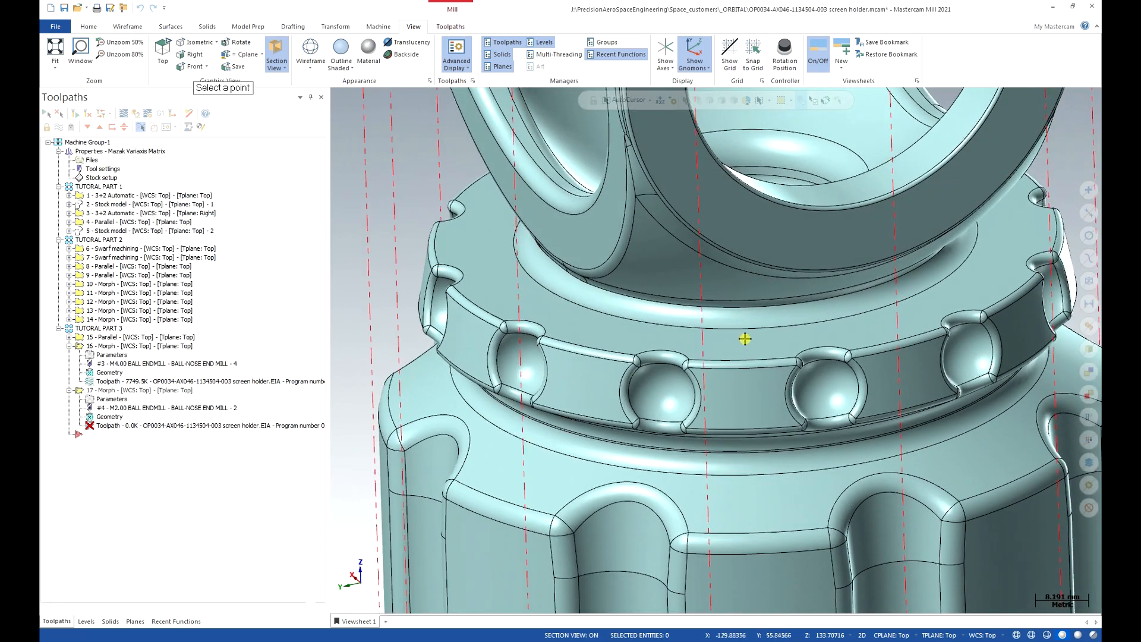
middle_drag(745, 339, 760, 402)
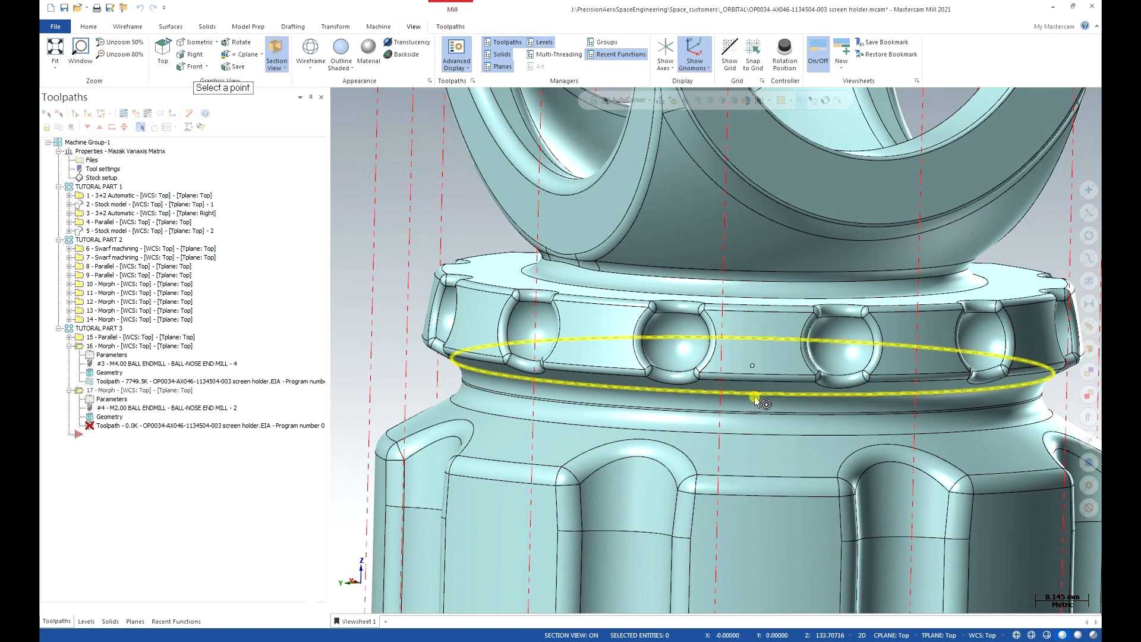
middle_drag(754, 399, 748, 360)
scroll(747, 359, down, 5)
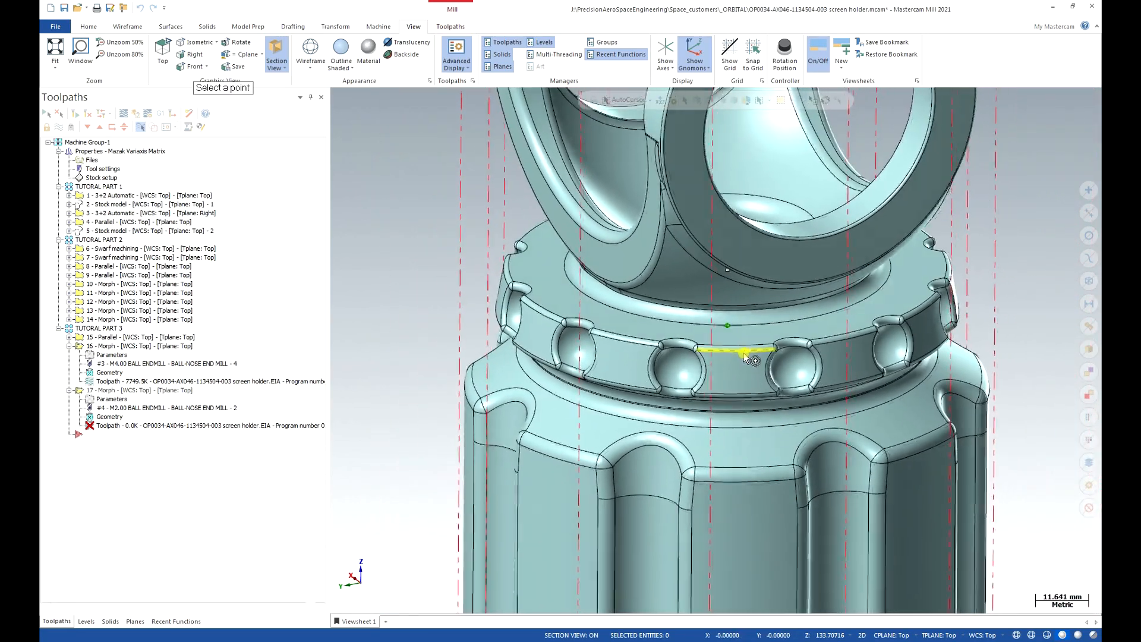
middle_drag(744, 346, 753, 375)
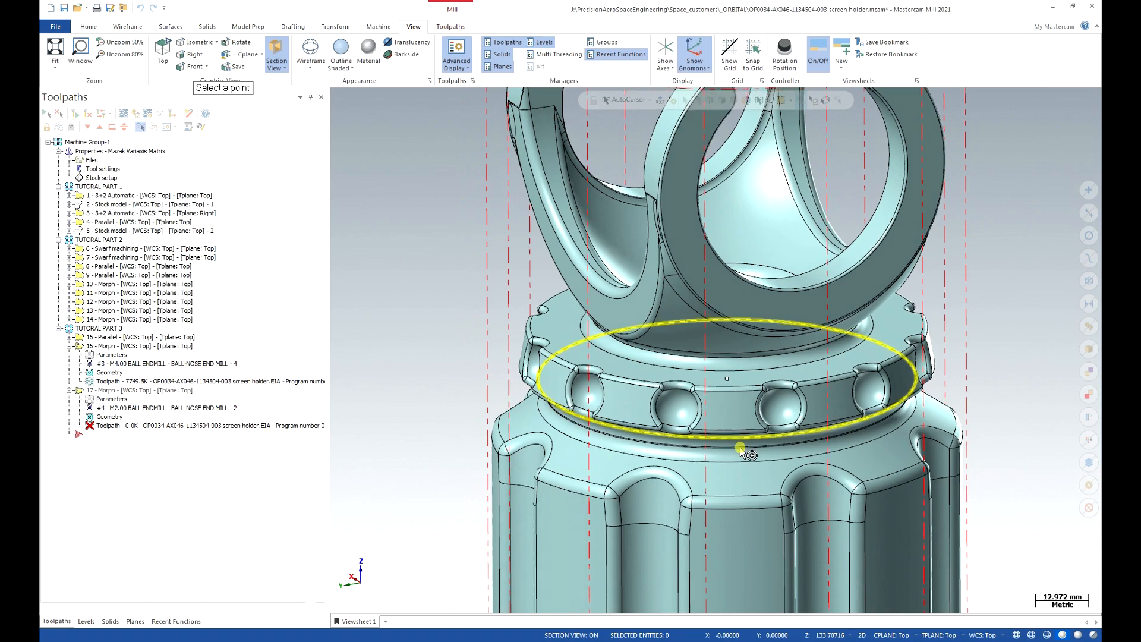
scroll(742, 446, up, 5)
scroll(790, 433, up, 1)
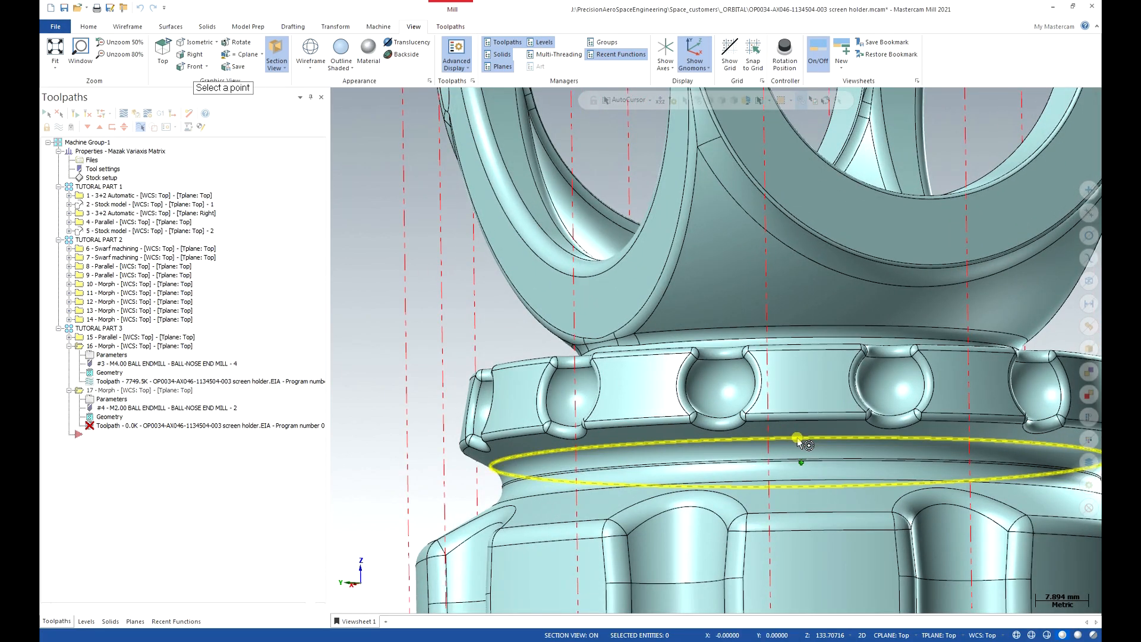
middle_drag(798, 440, 830, 481)
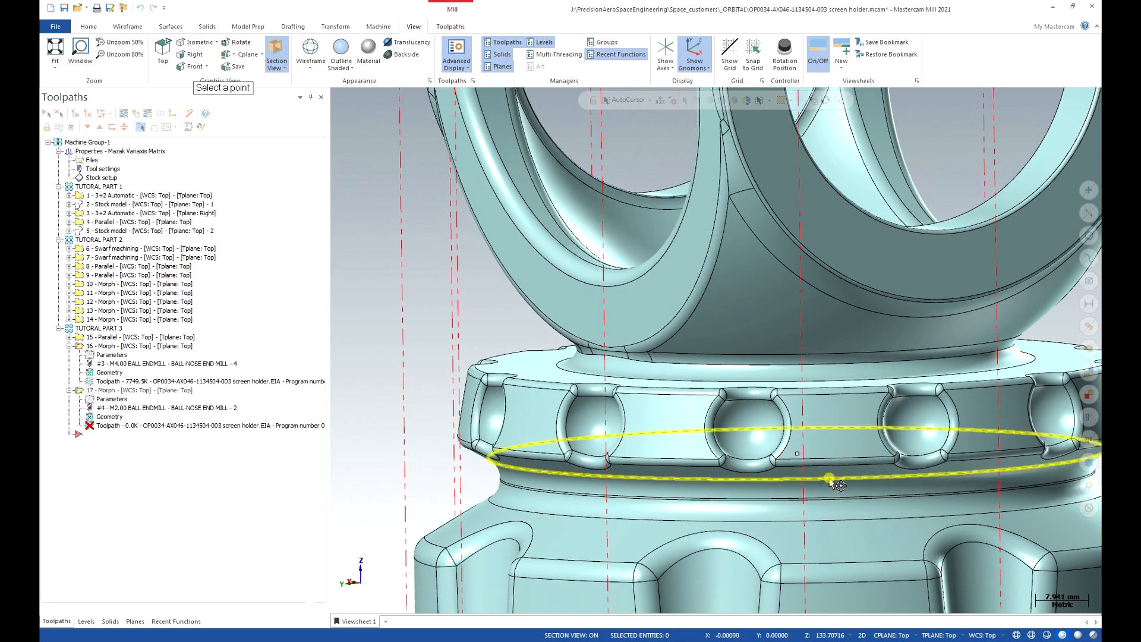
click(830, 480)
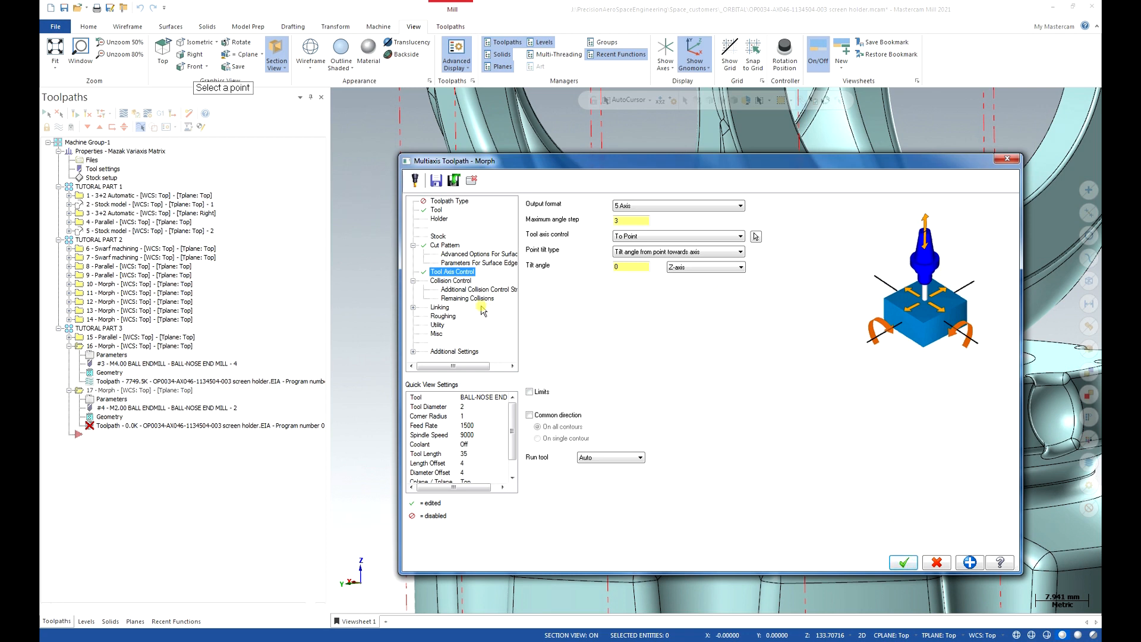
click(903, 562)
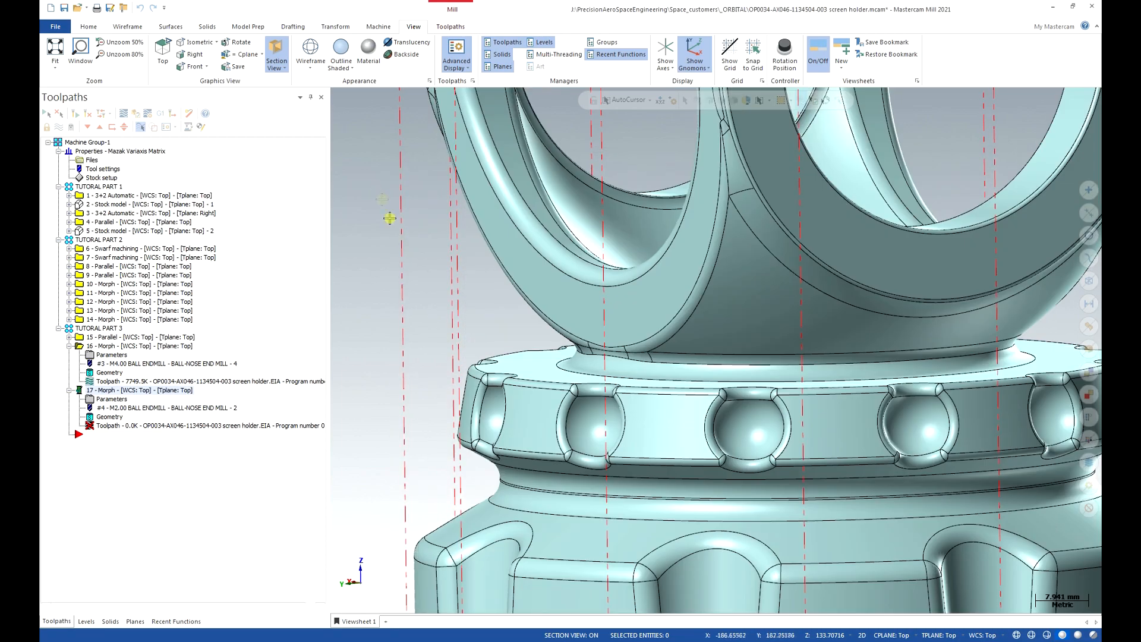
Recall the saved whole-part view (Viewsheet 1) to review operation 17's toolpath.
scroll(401, 239, down, 3)
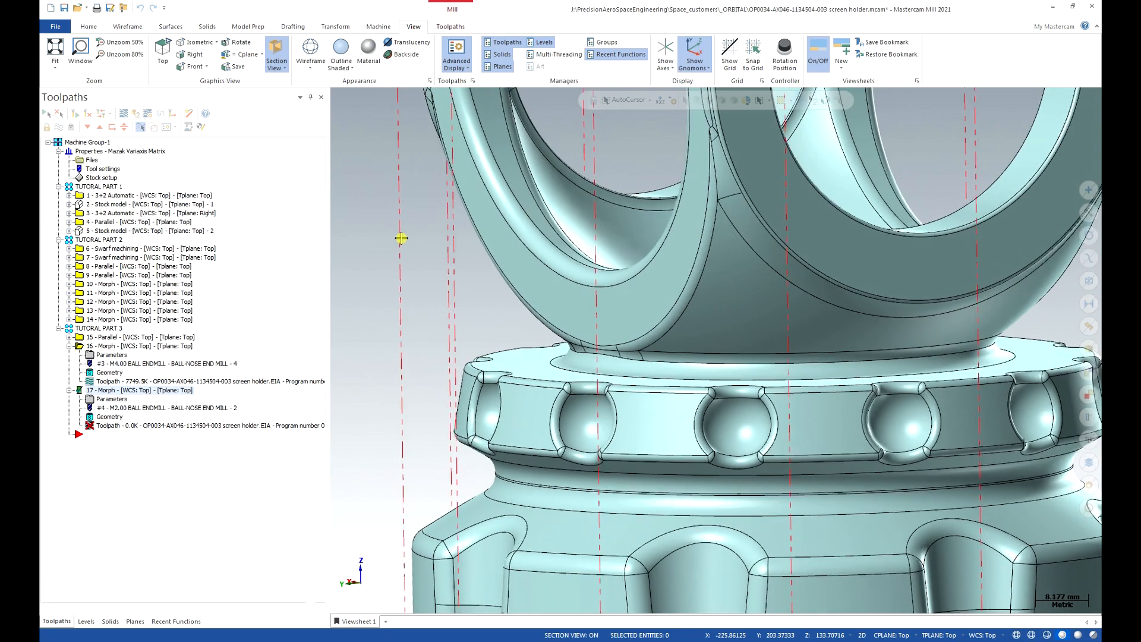
scroll(401, 239, down, 2)
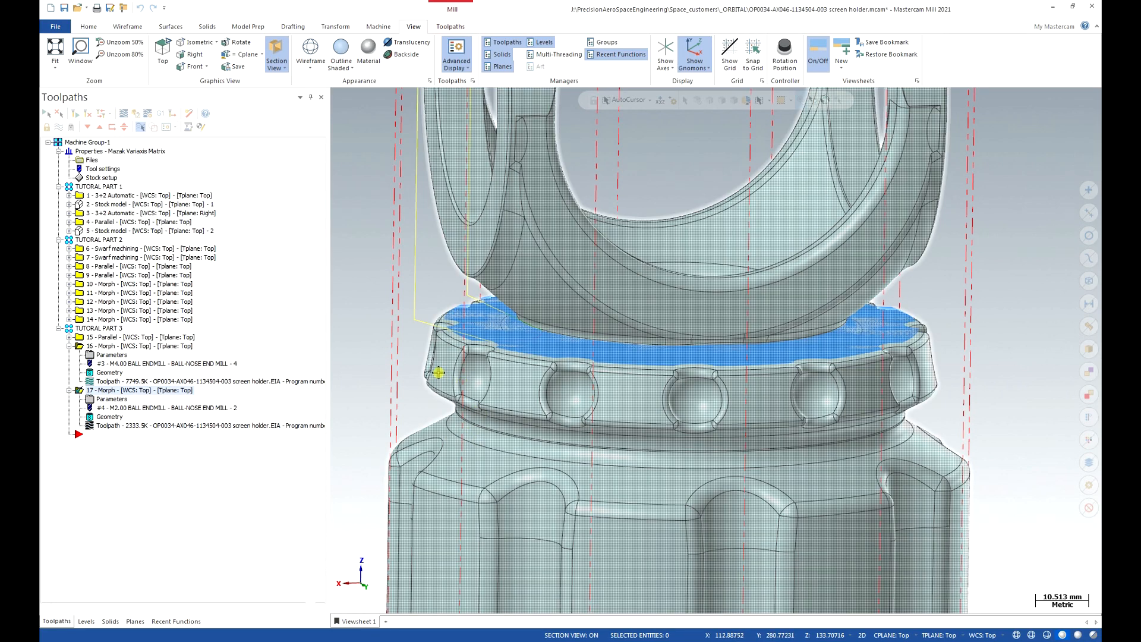
click(361, 622)
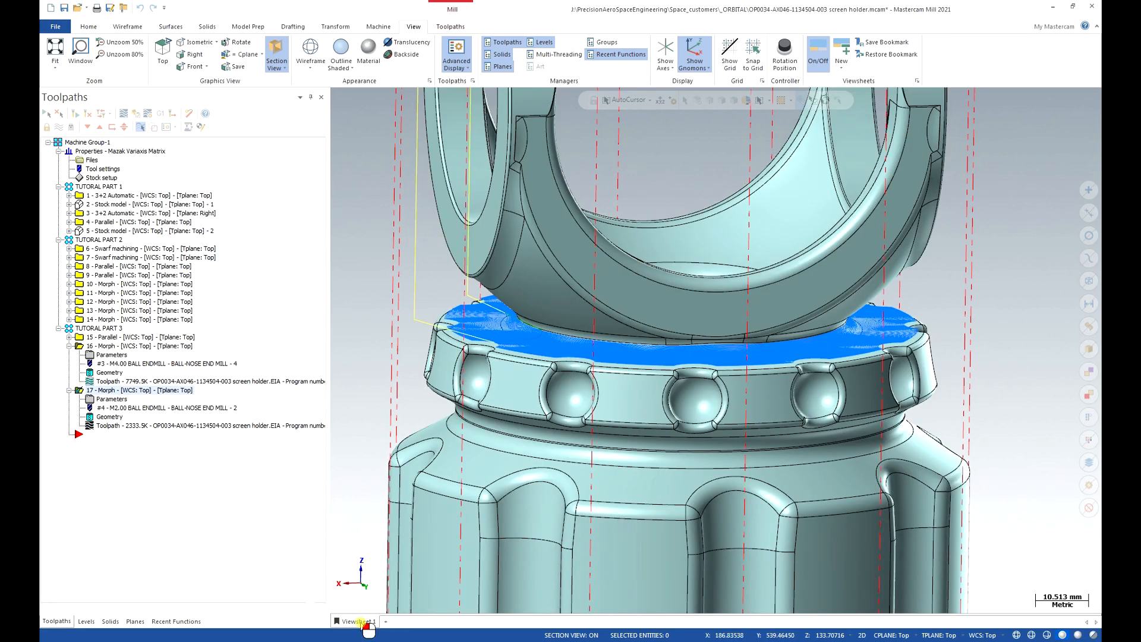
click(364, 620)
click(362, 622)
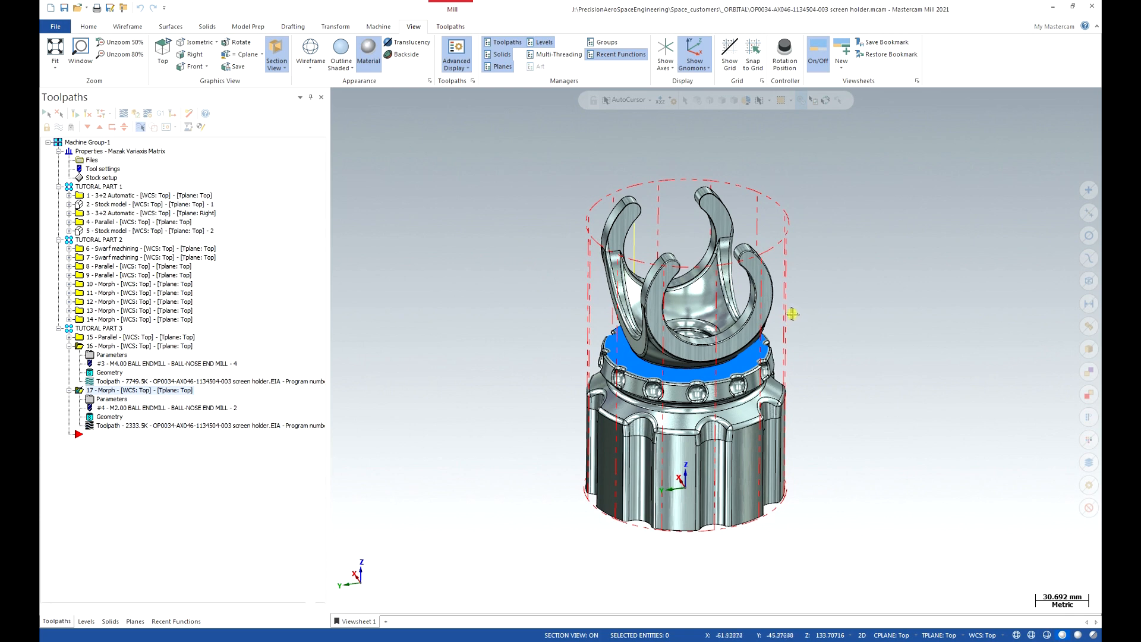
scroll(789, 313, up, 3)
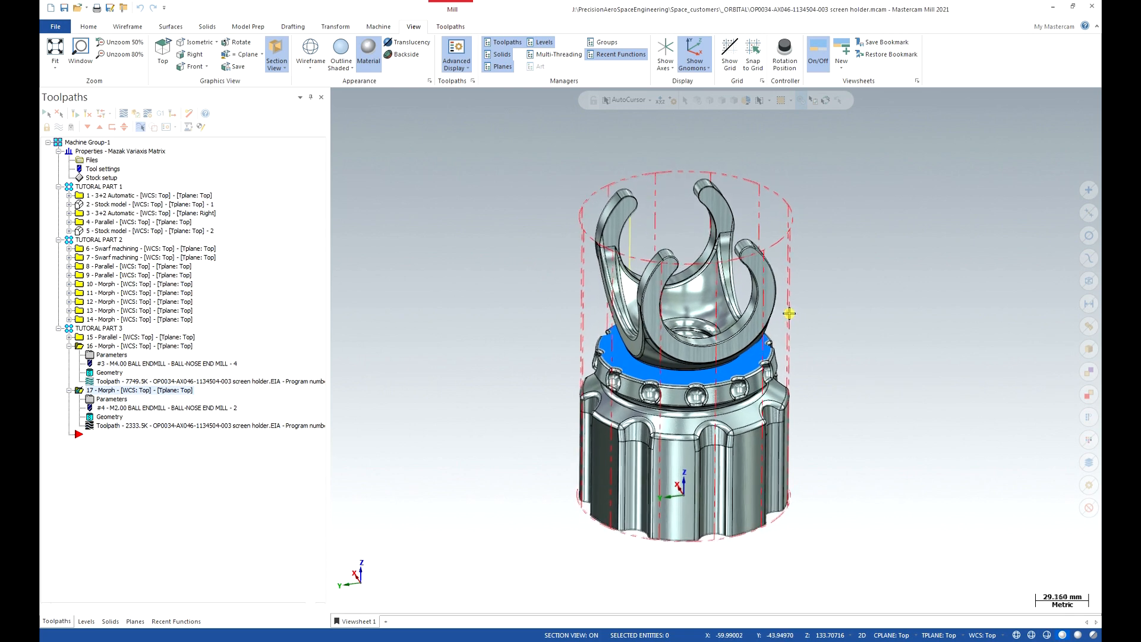
scroll(789, 313, up, 2)
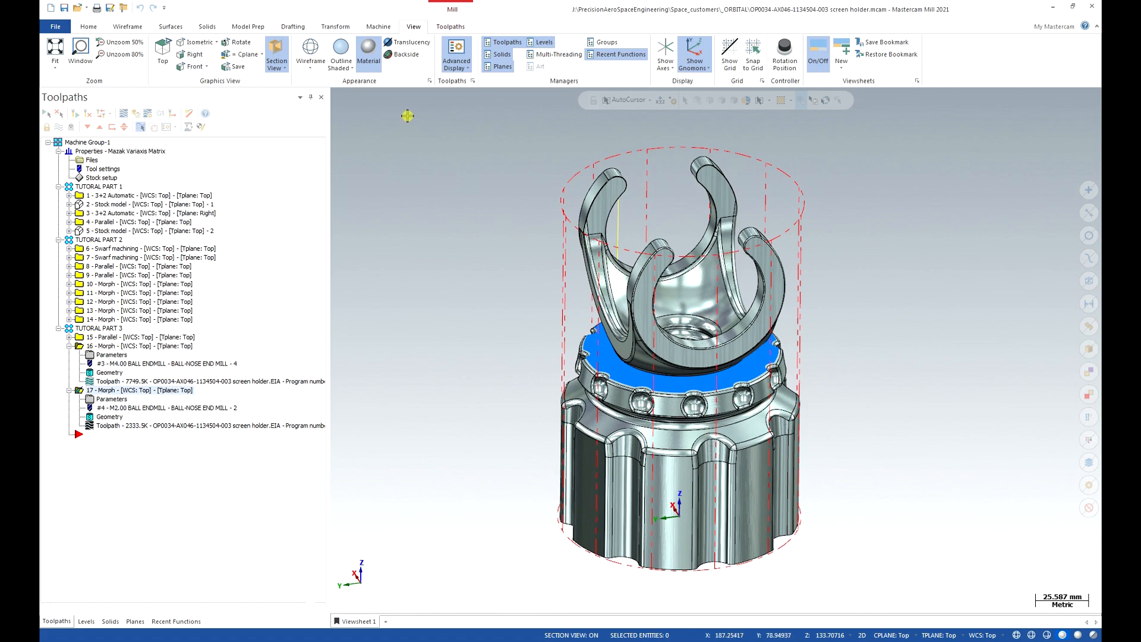
Turn off Material shading, orbit to inspect the ring, and collapse operation 16.
click(368, 55)
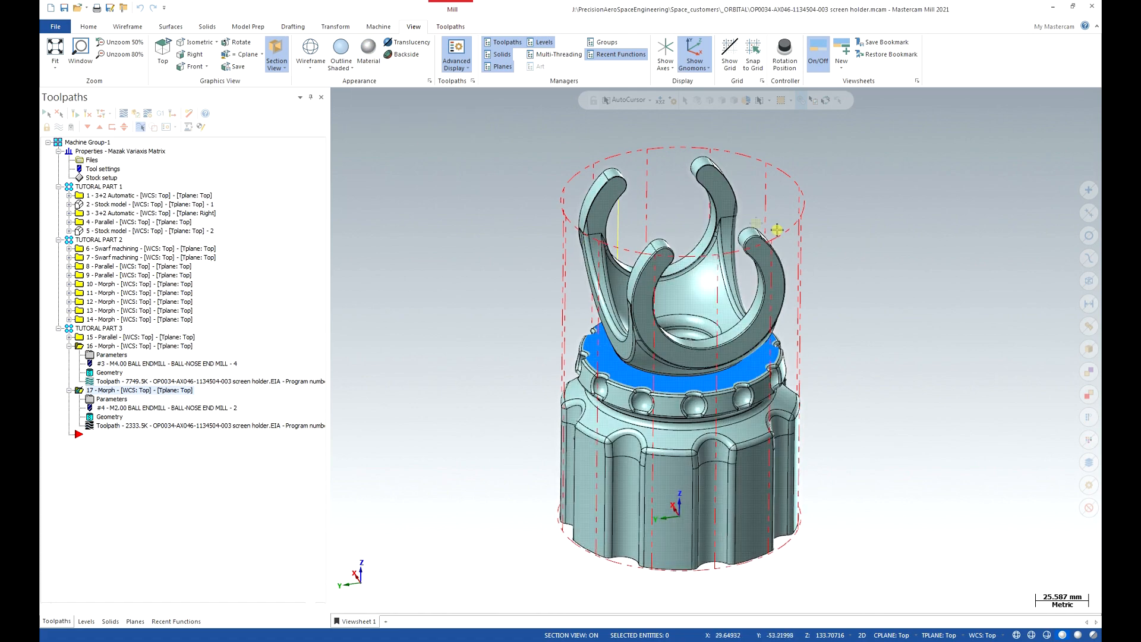
scroll(807, 243, up, 6)
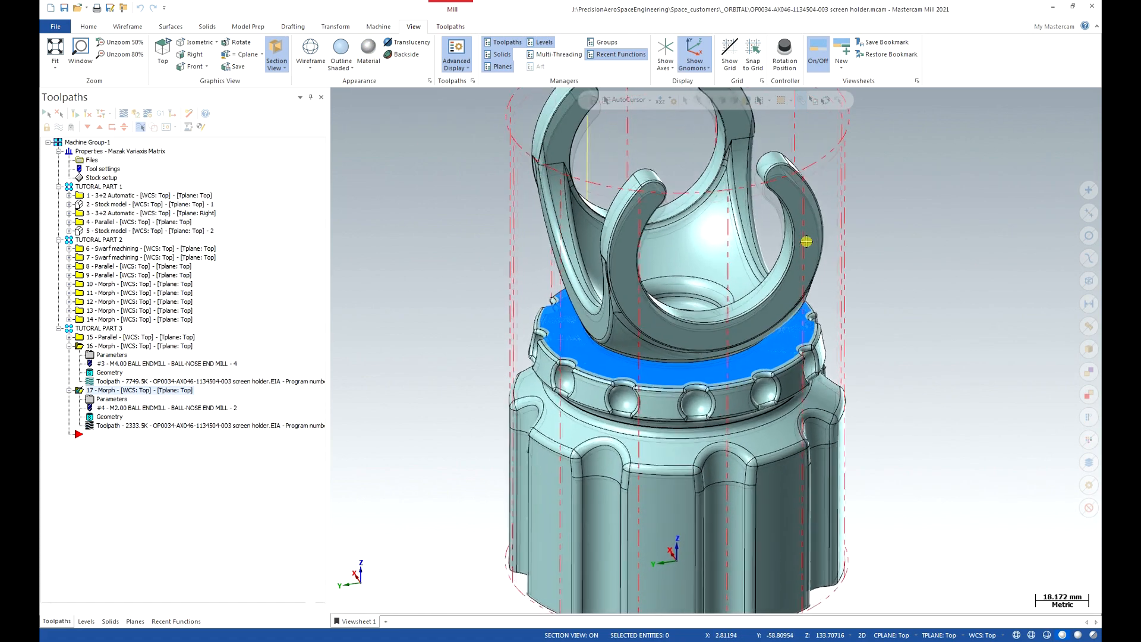
scroll(797, 341, up, 2)
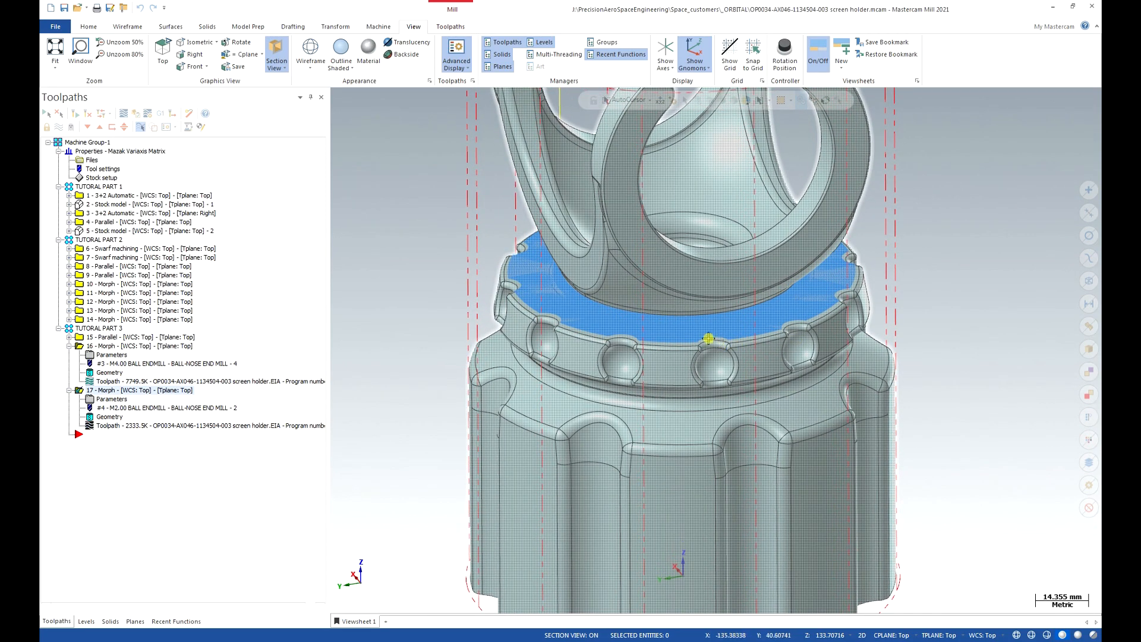
mouse_move(666, 386)
middle_down()
mouse_move(640, 301)
mouse_move(710, 328)
mouse_move(651, 310)
middle_up()
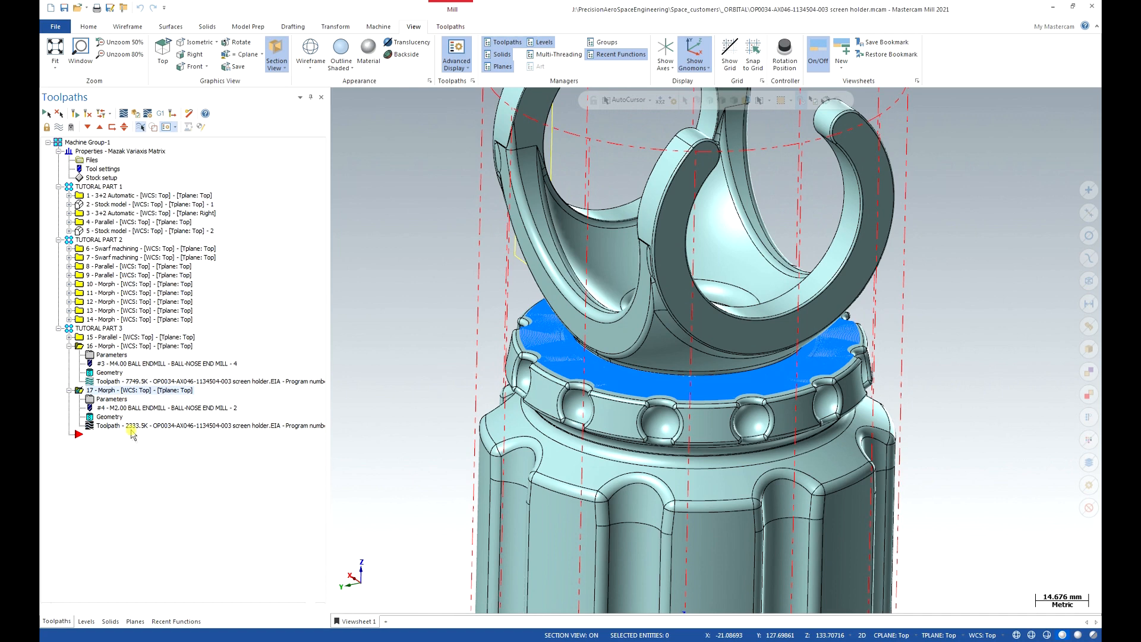
click(69, 346)
Collapse operation 17 and start a new Morph multiaxis toolpath.
click(69, 354)
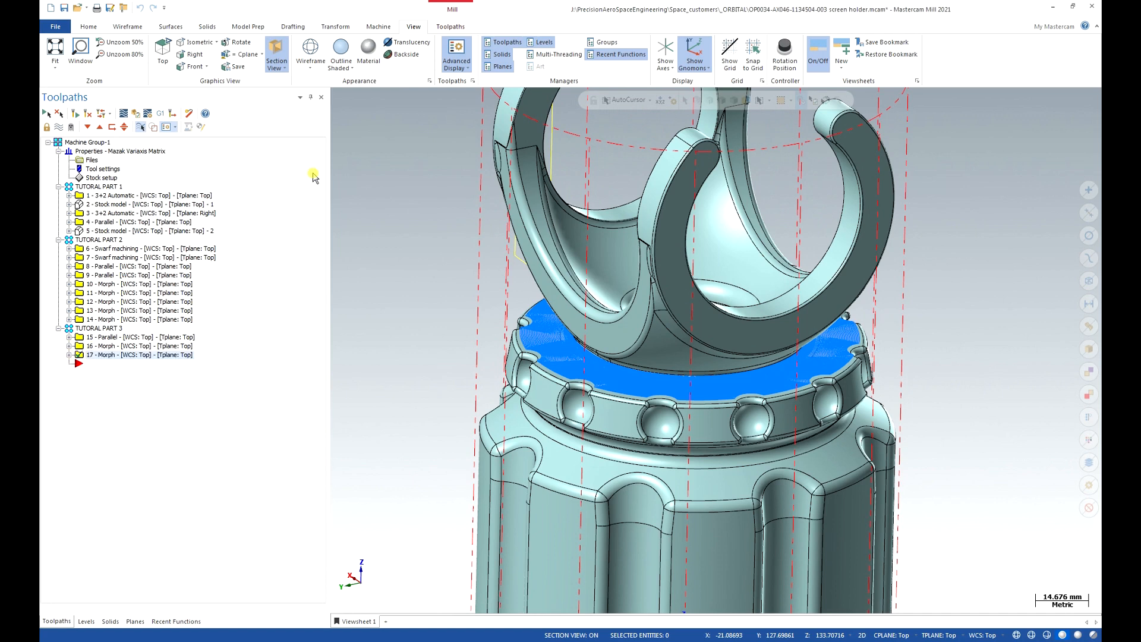
click(444, 28)
click(418, 54)
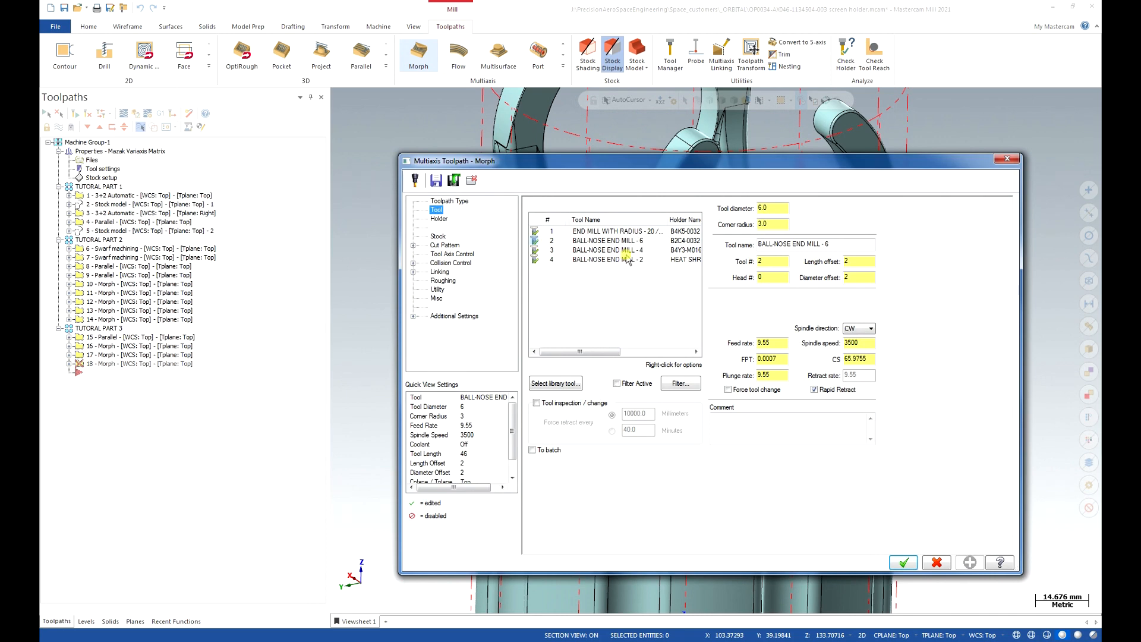
Choose BALL-NOSE END MILL - 4 with feed and plunge 1500, spindle 8500.
click(632, 252)
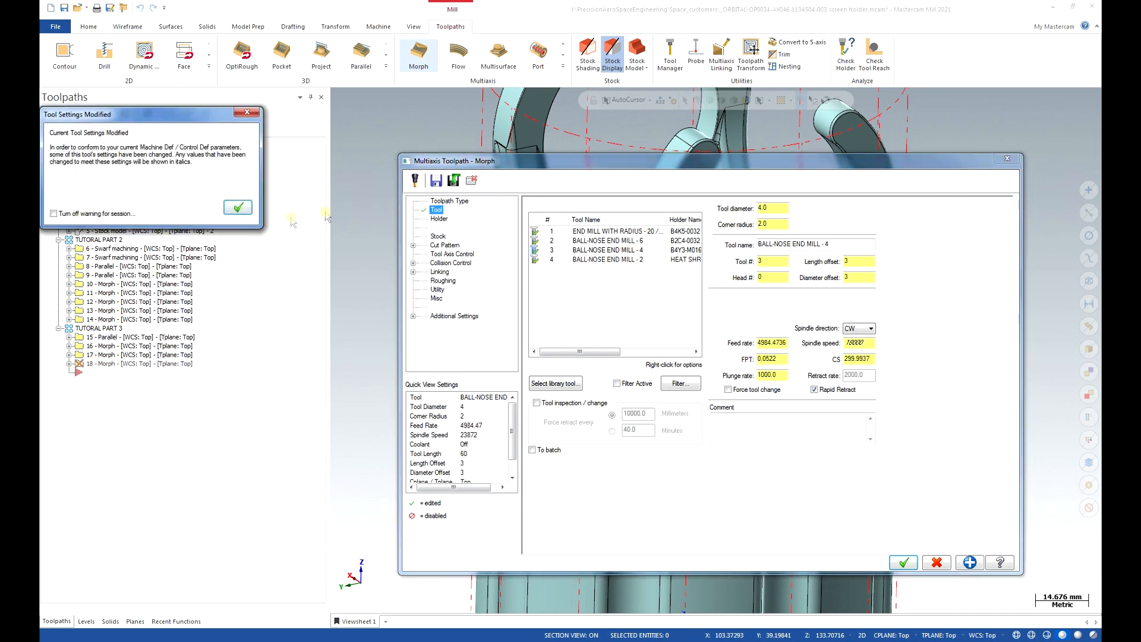
click(233, 204)
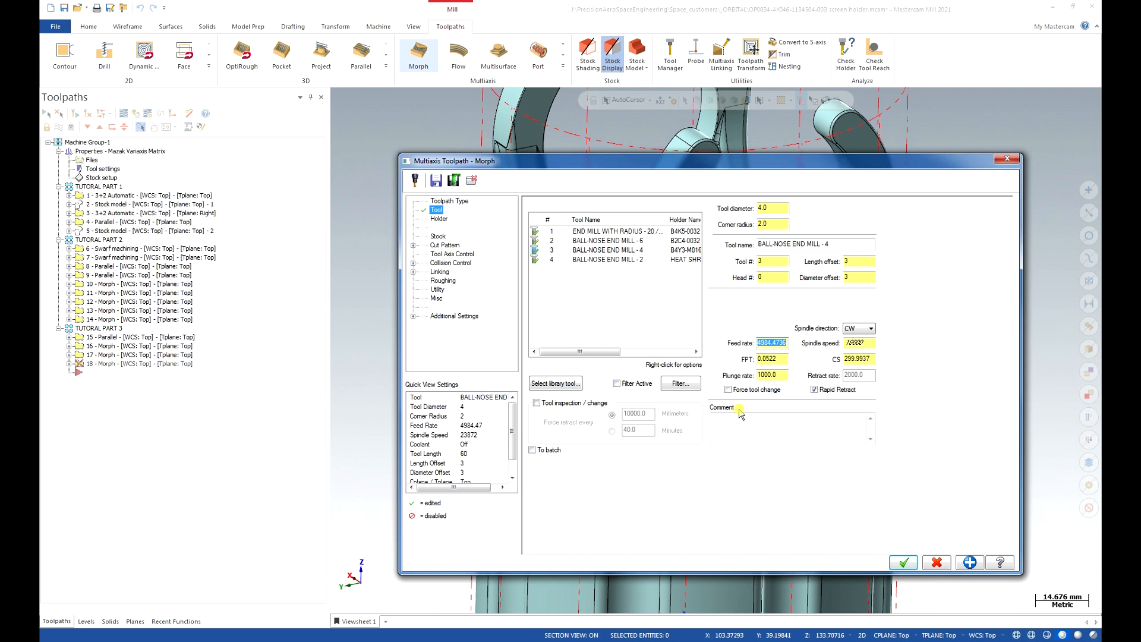
text(0)
key(Tab)
text(15)
click(443, 245)
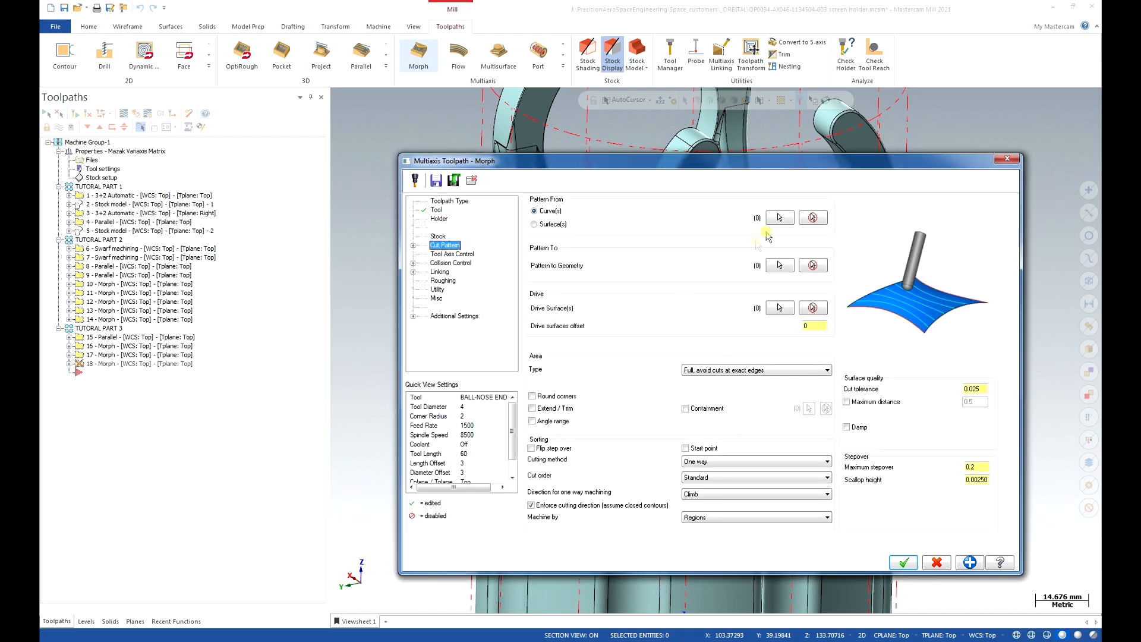
Chain the loop around the ring's top edge as the pattern-from curve.
click(777, 218)
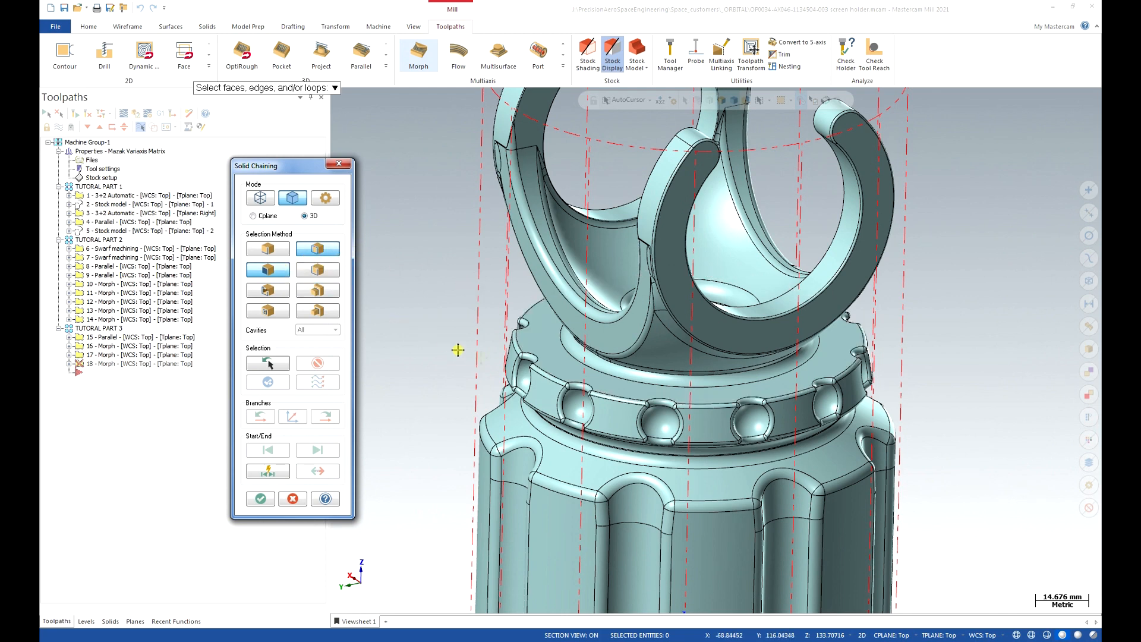
click(708, 404)
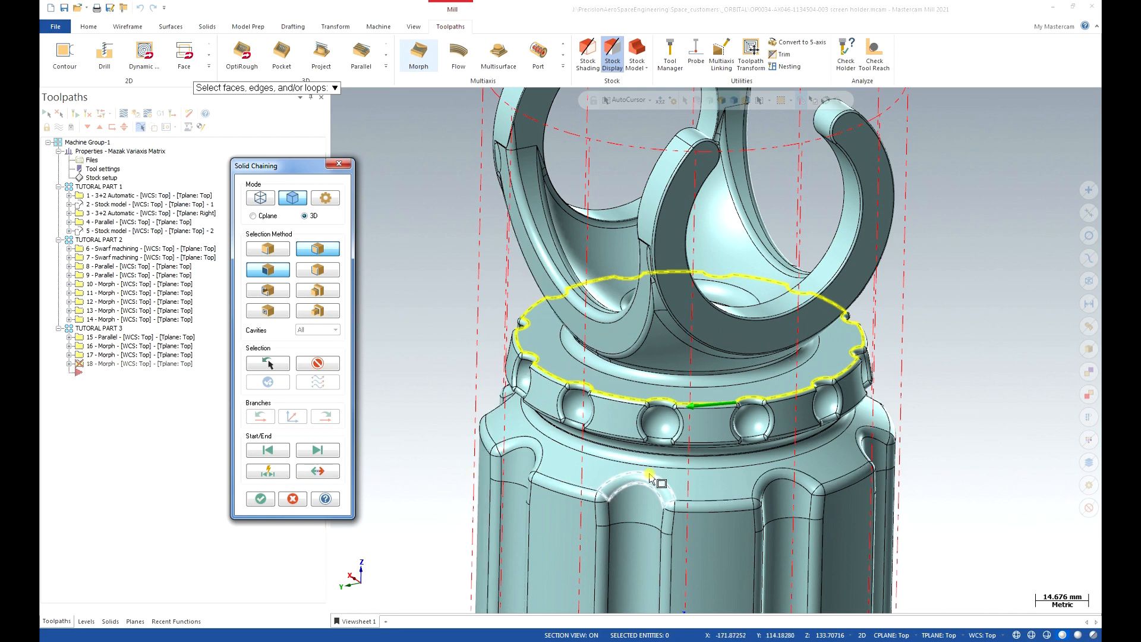
click(261, 498)
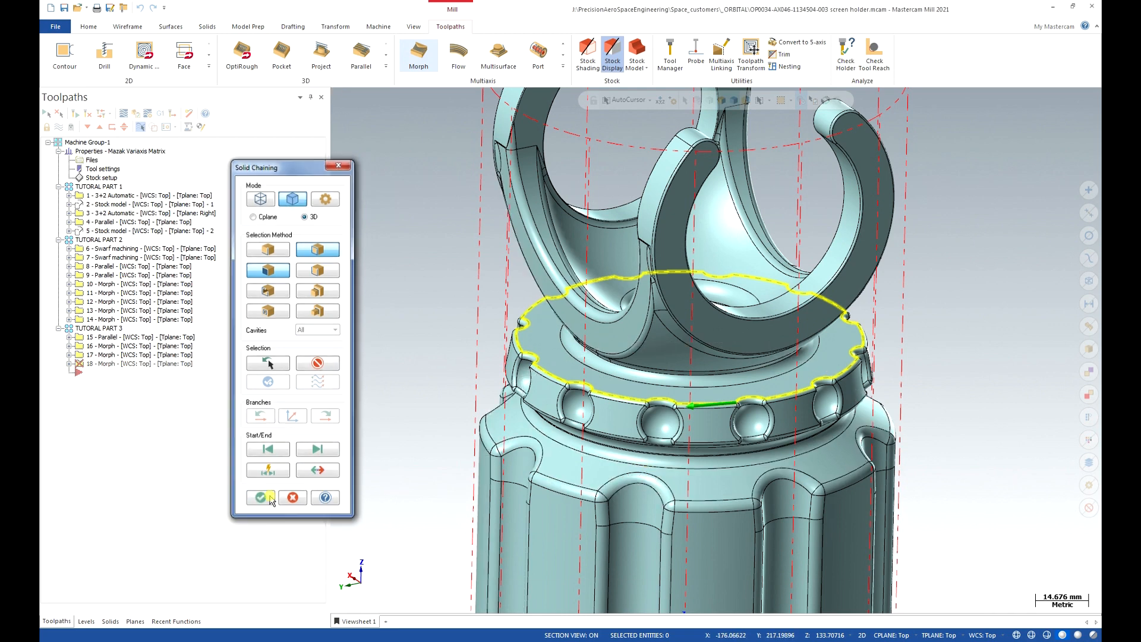
Chain the edge loop beneath the ball band as the pattern-to geometry.
click(778, 265)
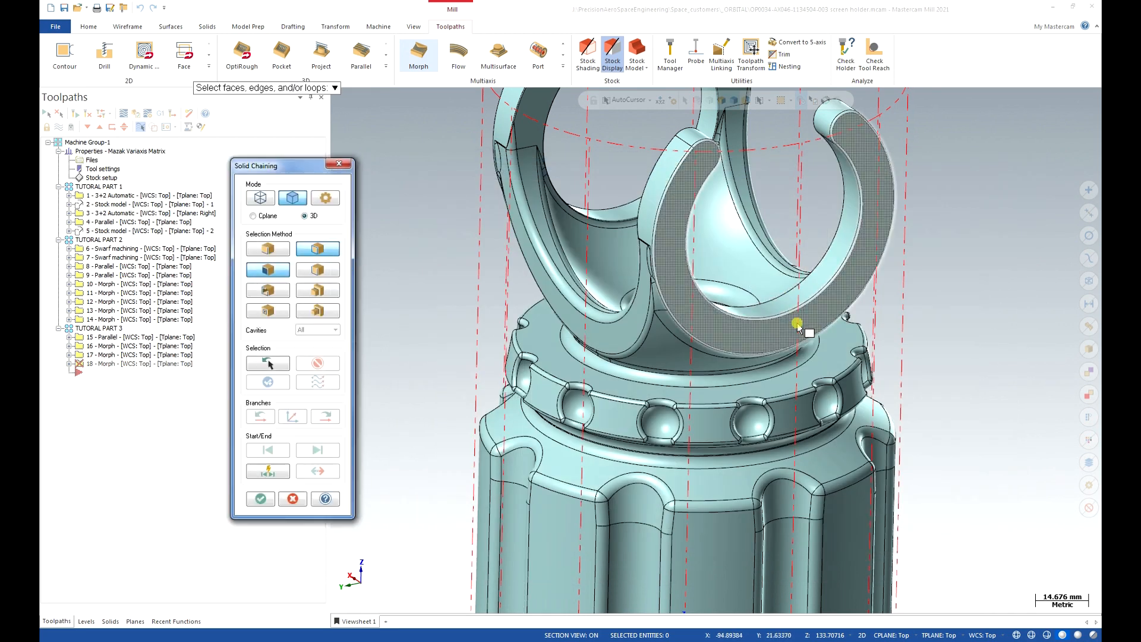
scroll(772, 344, up, 5)
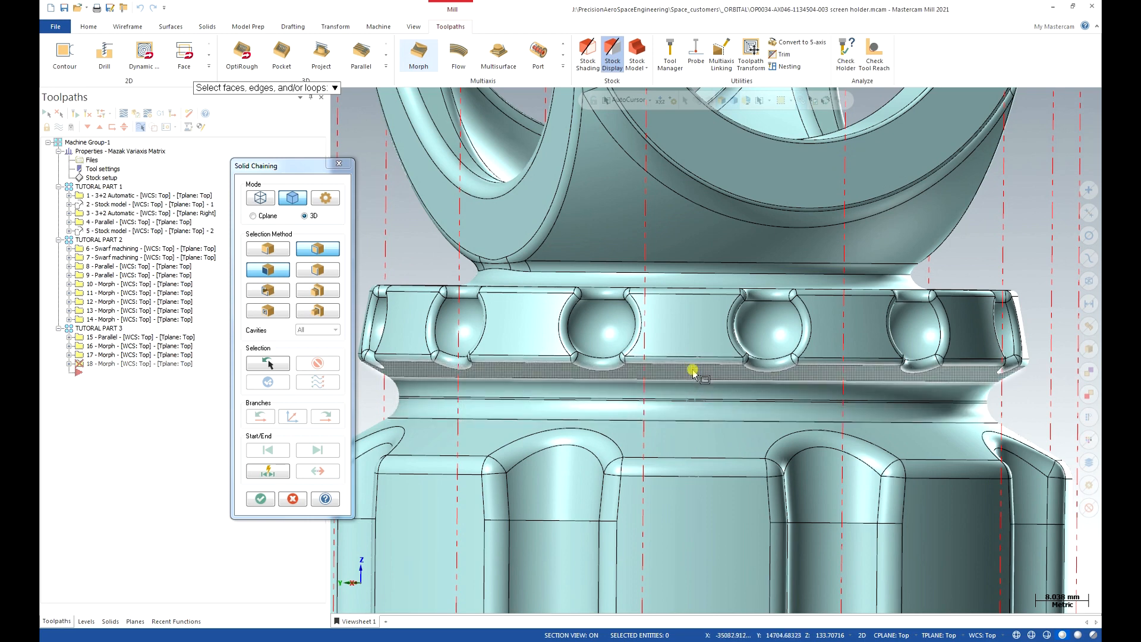
middle_drag(691, 367, 695, 357)
click(684, 315)
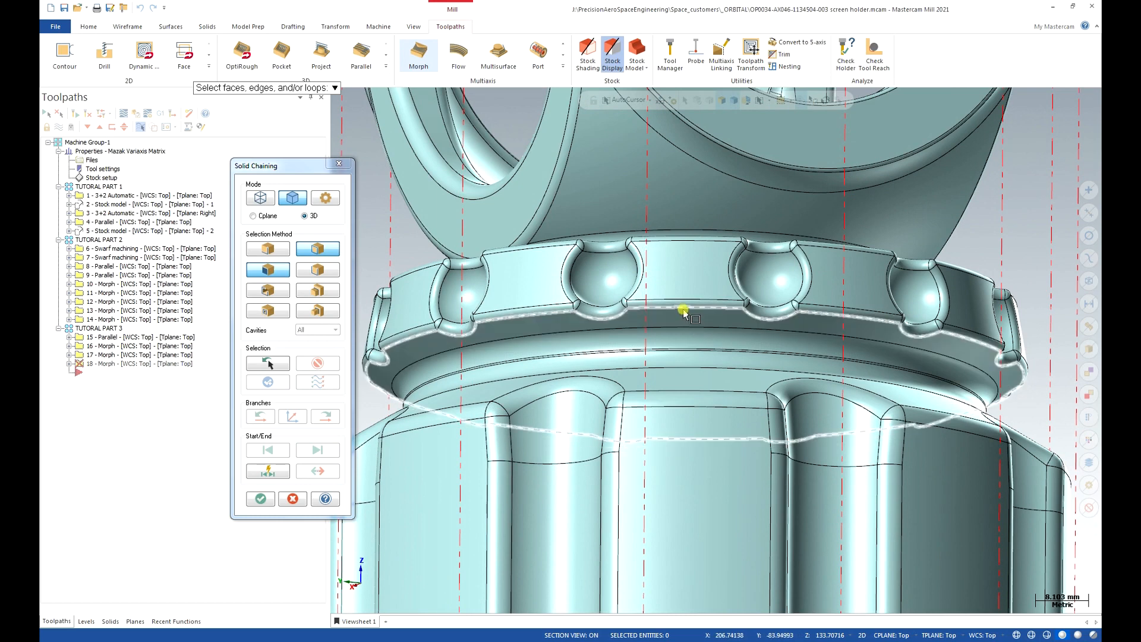
click(258, 499)
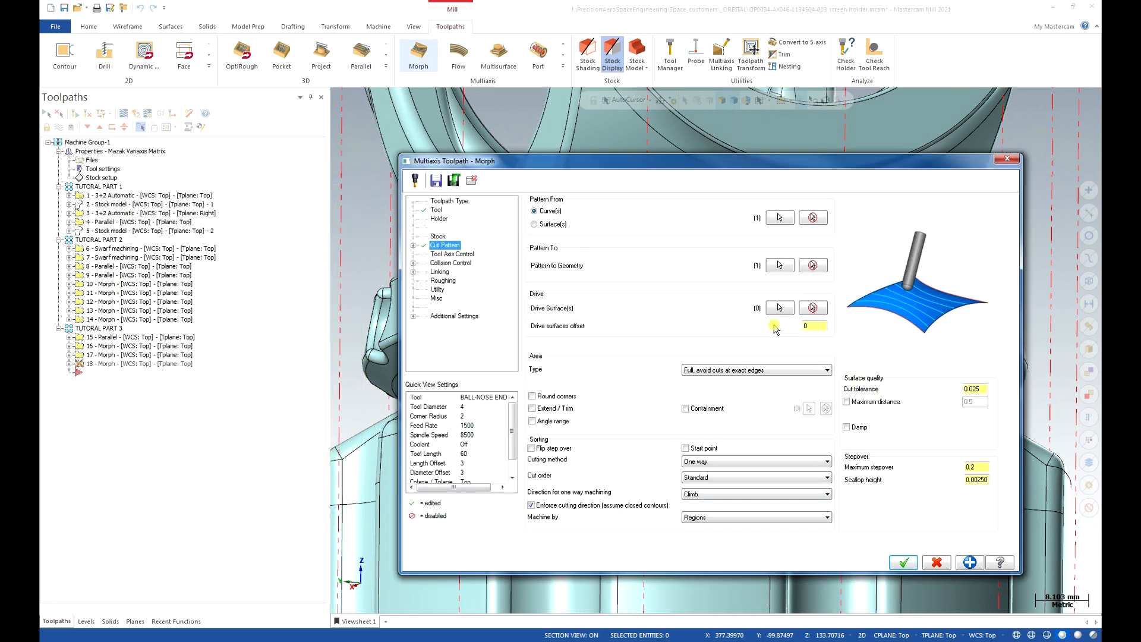
Begin drive surface selection with the whole part shown in Front view.
click(779, 308)
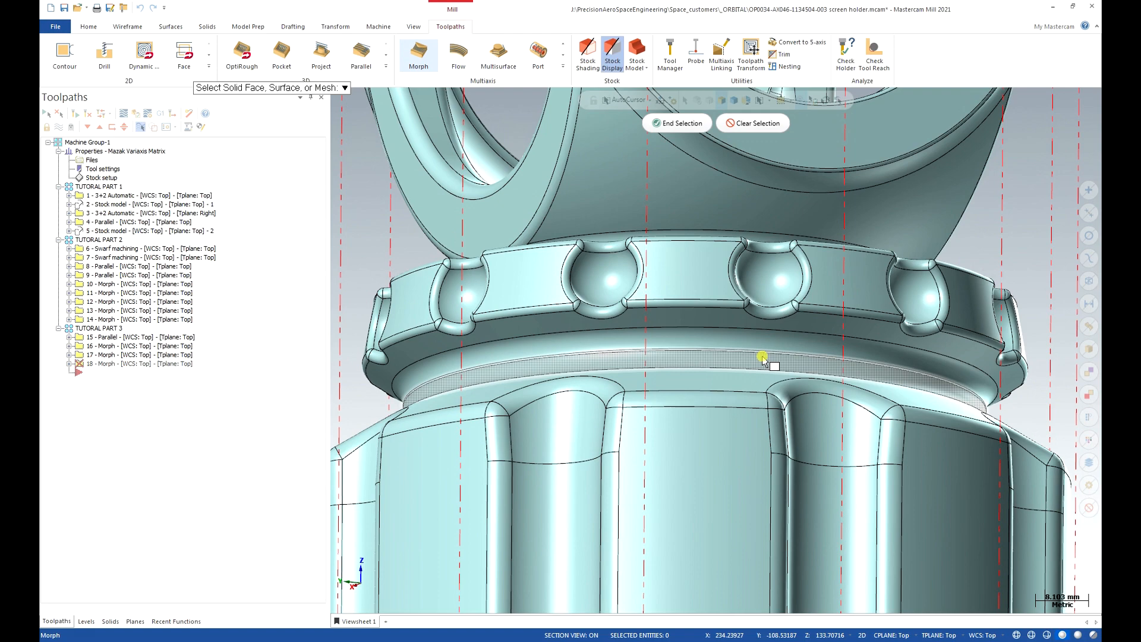
key(alt+2)
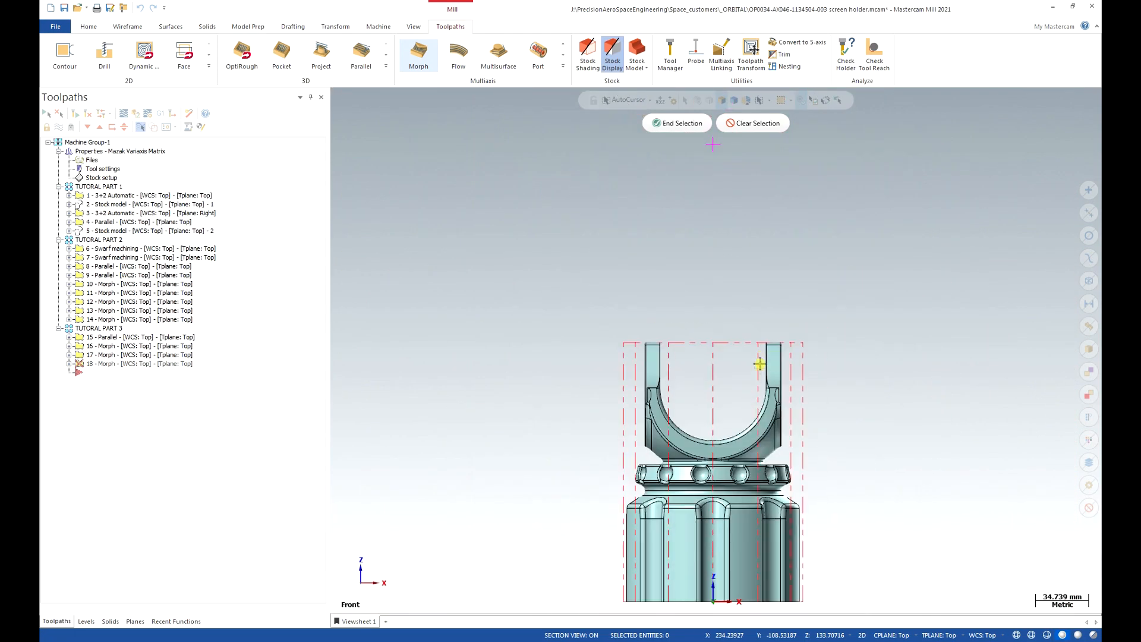
scroll(764, 396, up, 5)
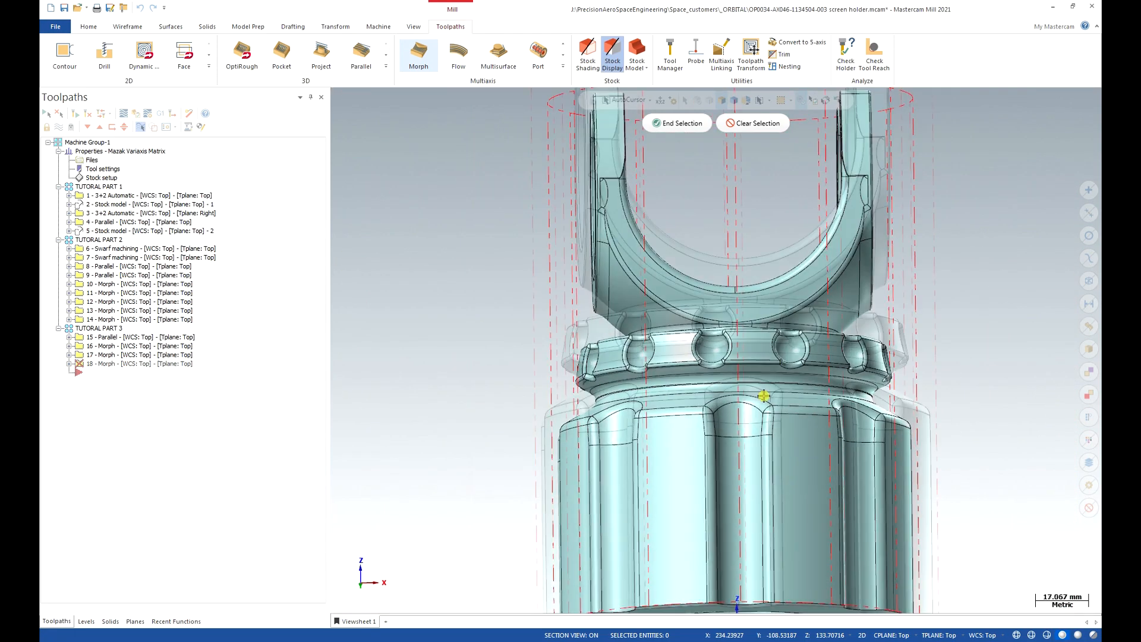
middle_drag(764, 397, 762, 390)
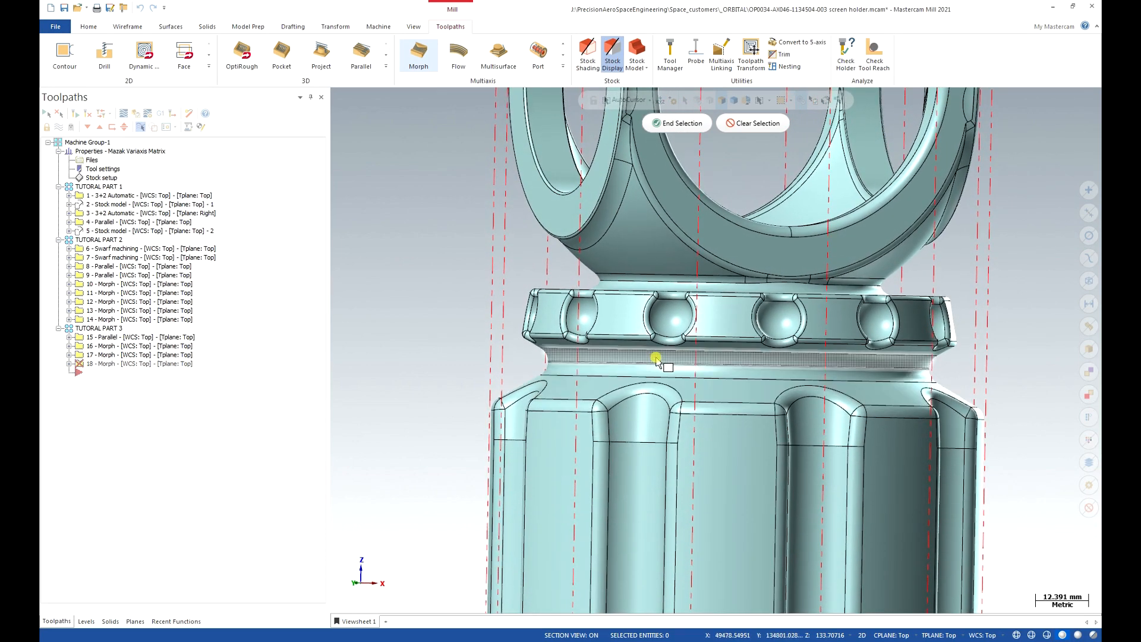
key(alt+2)
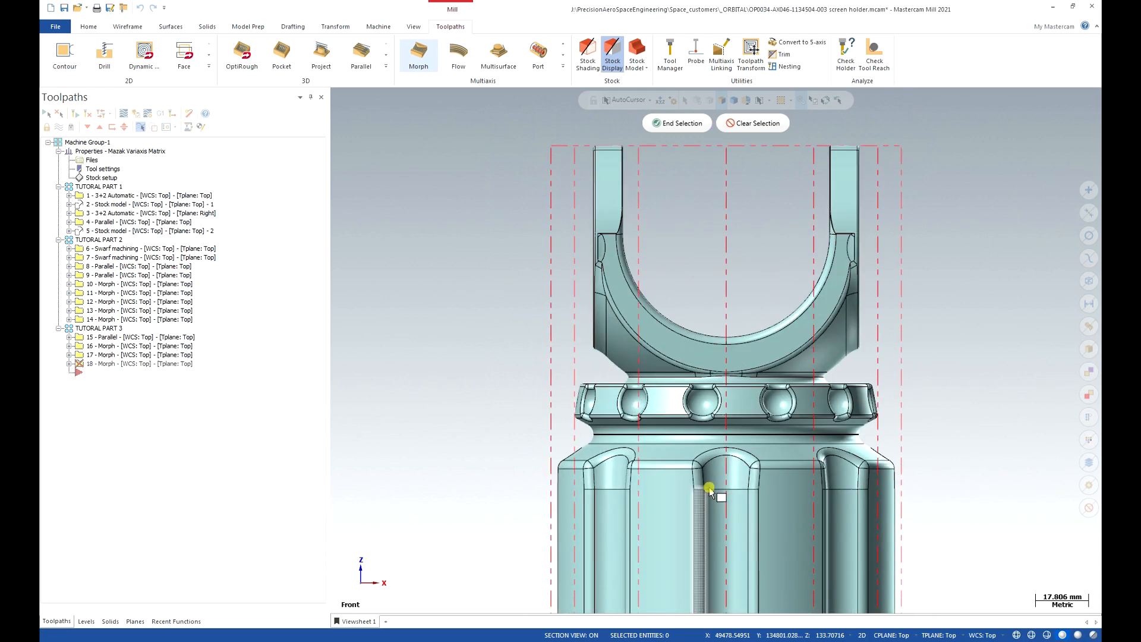
scroll(709, 488, up, 1)
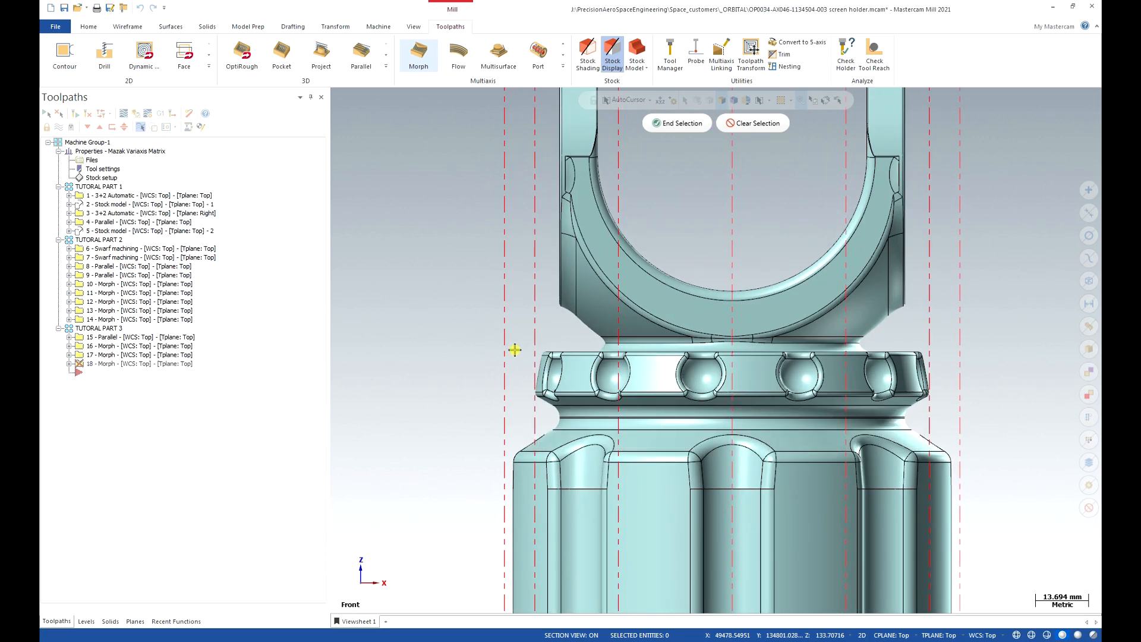
Window-select the ball band faces, deselect the flat top face, and finish with 144 surfaces.
drag(521, 347, 973, 404)
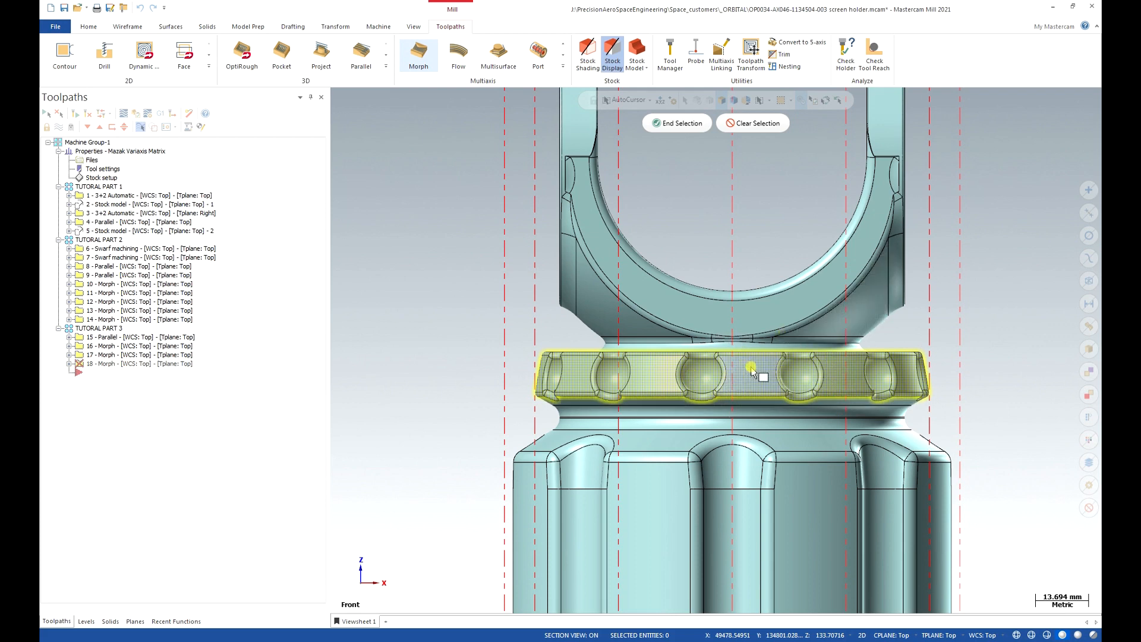
middle_drag(903, 401, 743, 297)
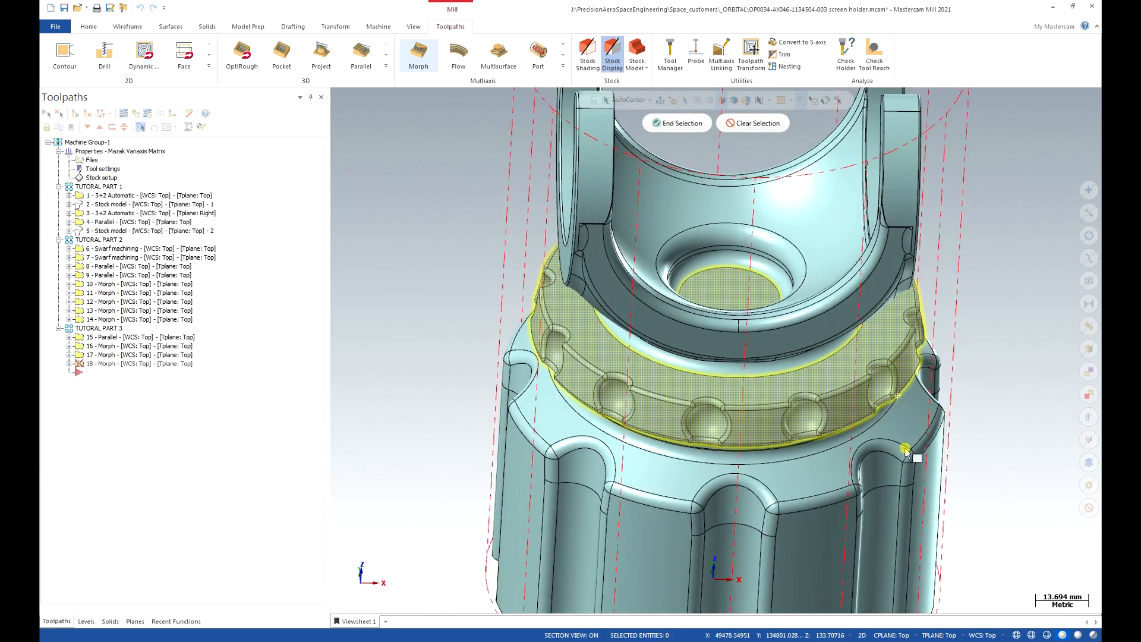
click(788, 392)
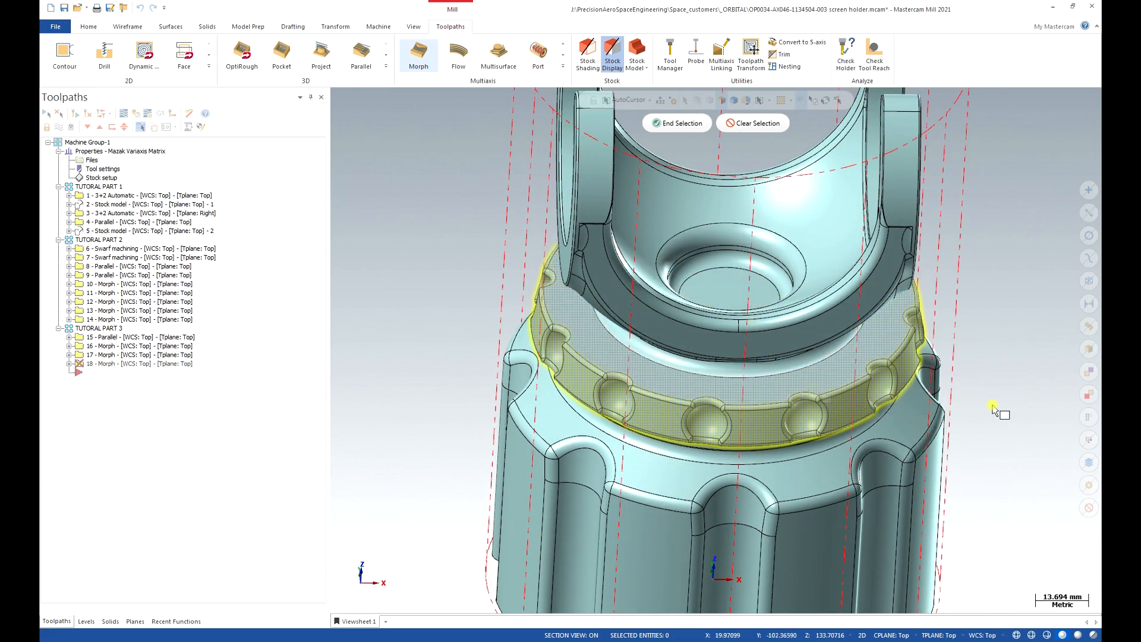
middle_drag(978, 436, 969, 421)
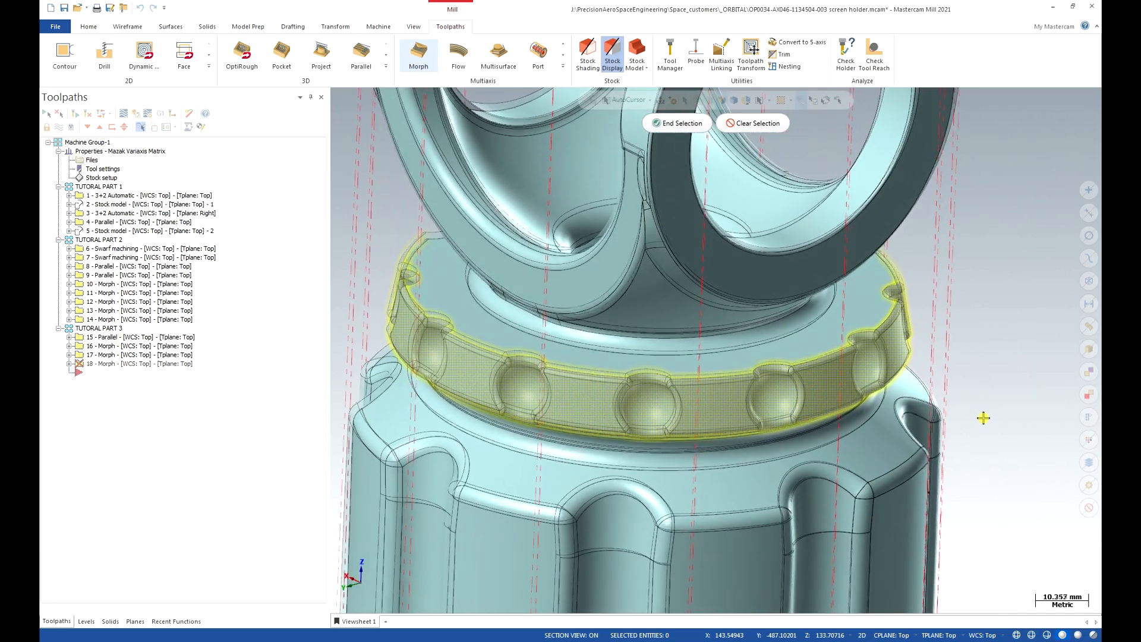
click(668, 123)
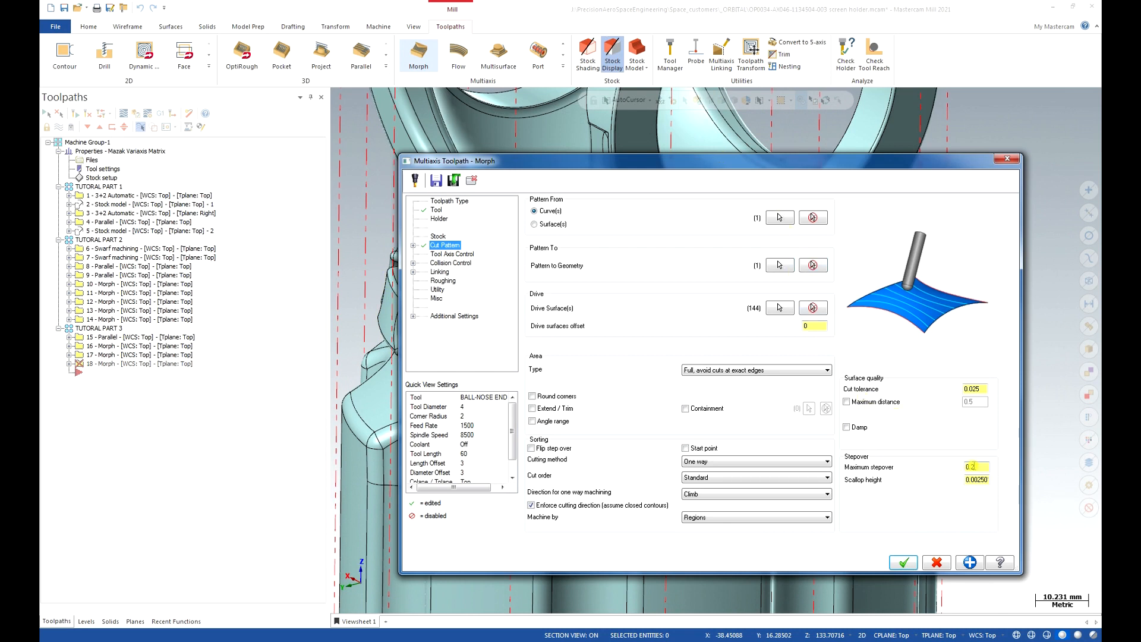
Set the Morph maximum stepover to 0.5 and the cutting method to Spiral.
drag(977, 466, 956, 468)
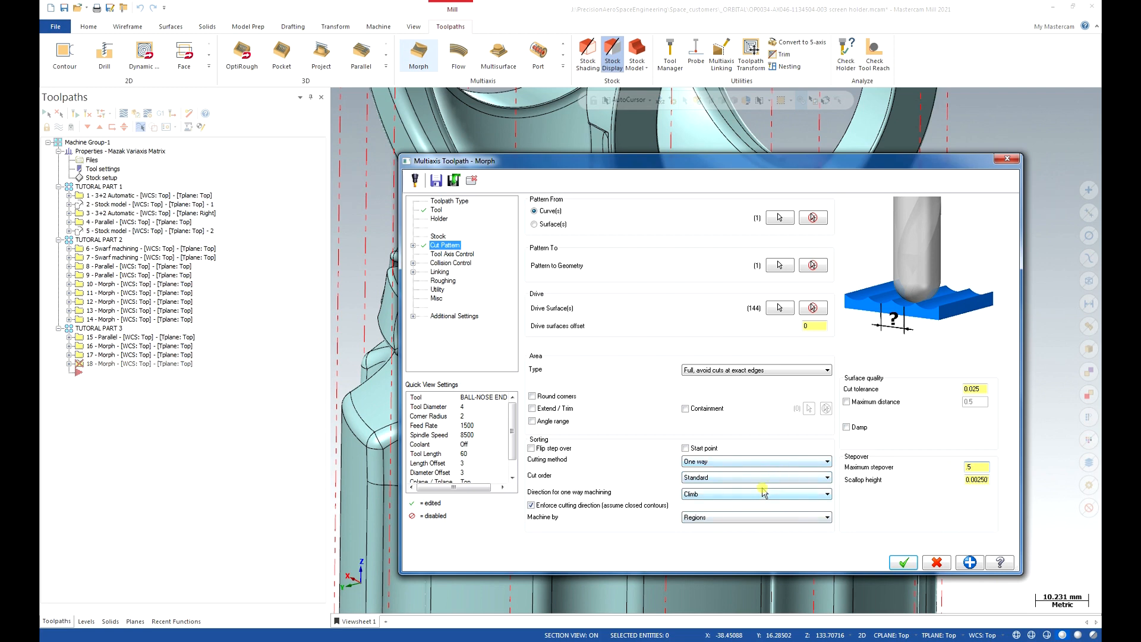
click(767, 462)
click(772, 497)
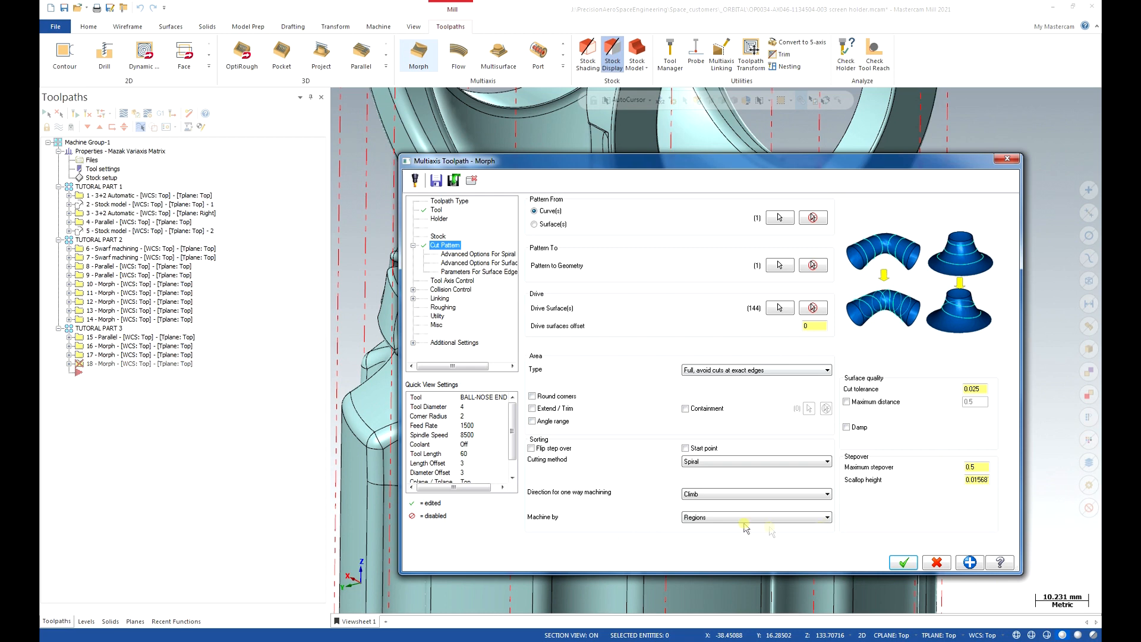
Set the tool axis control to Surface with tilt.
click(471, 280)
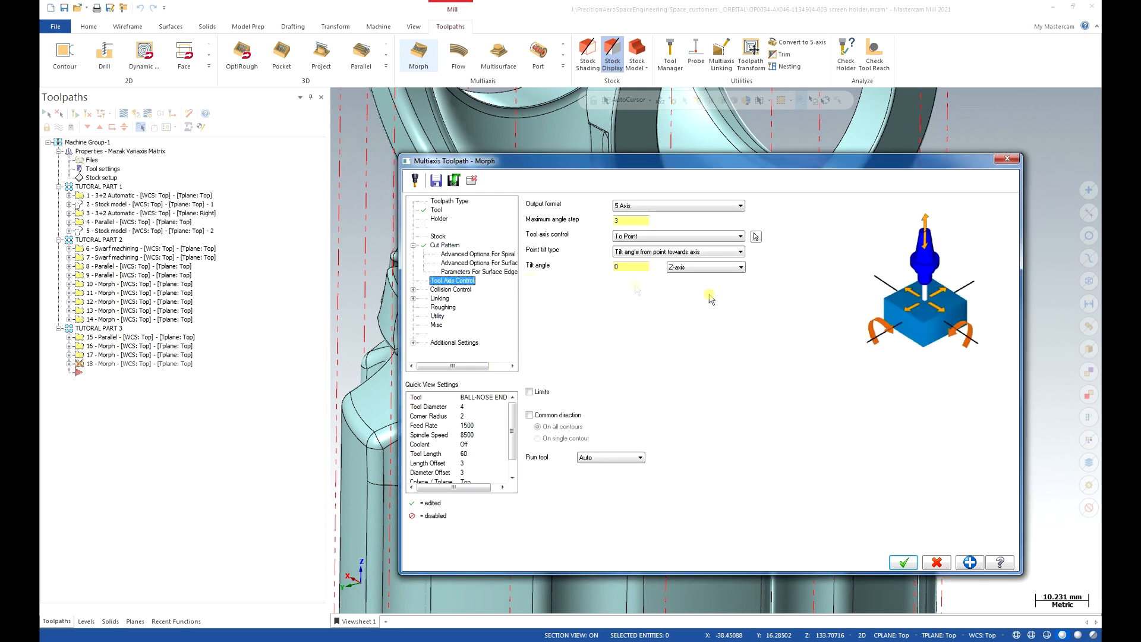
click(713, 237)
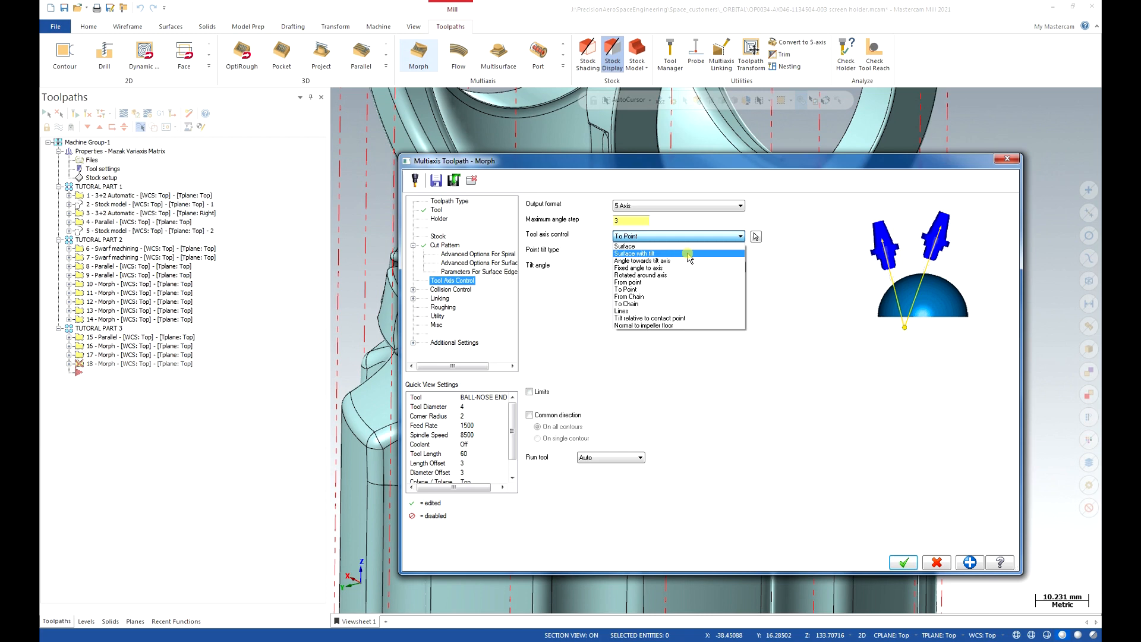
click(689, 254)
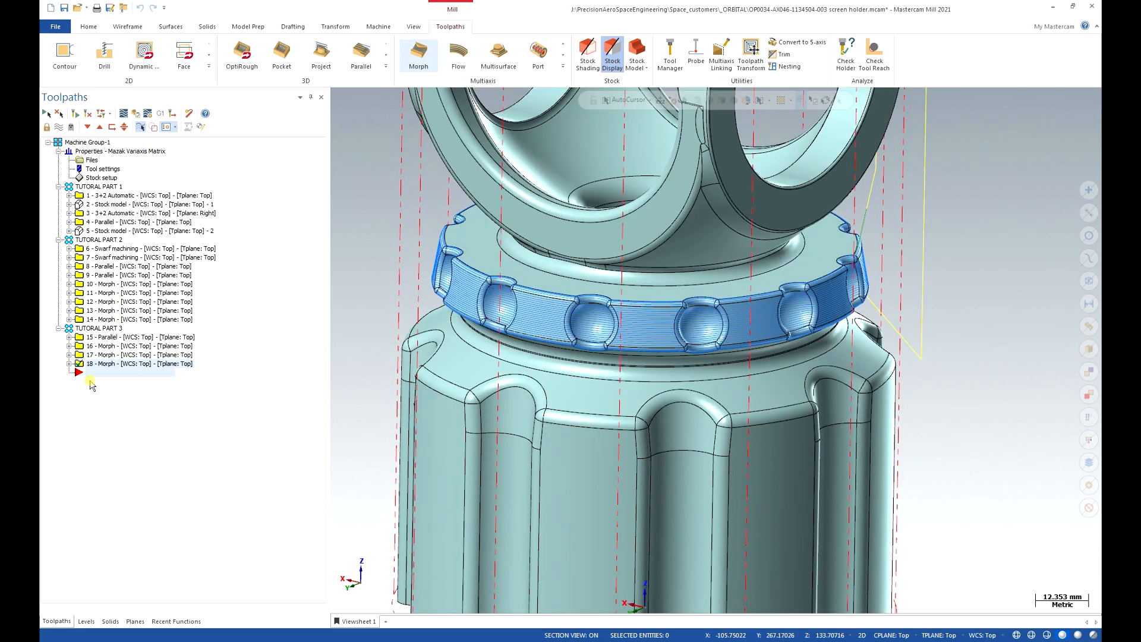
Reopen operation 18's Morph parameters, enable tool axis limits, and show the Limits page.
click(69, 364)
click(104, 373)
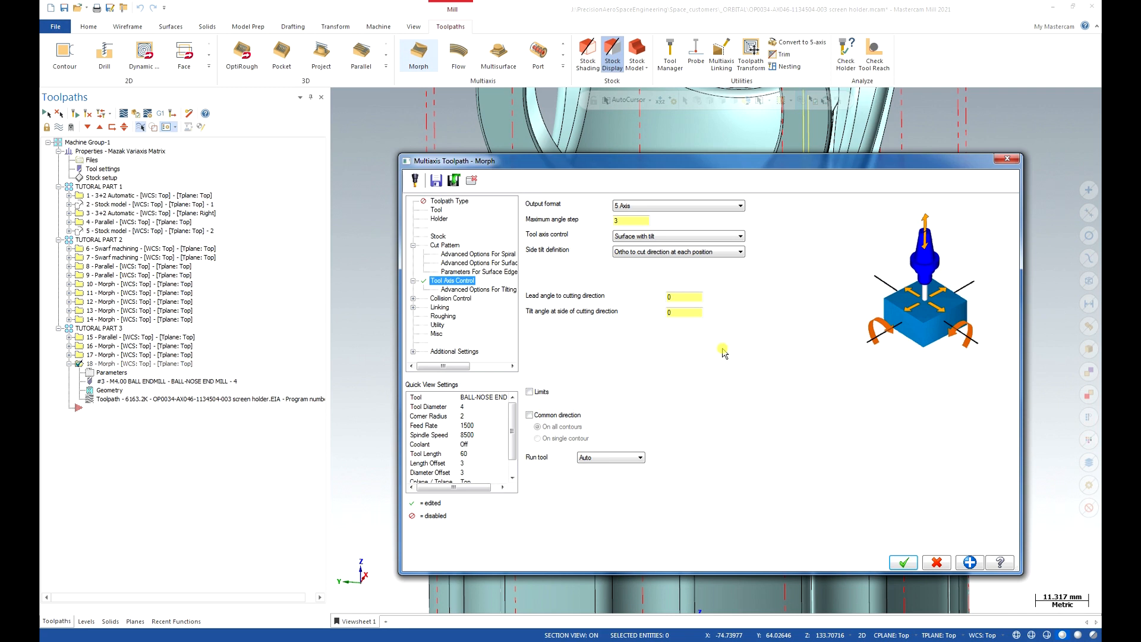
click(529, 392)
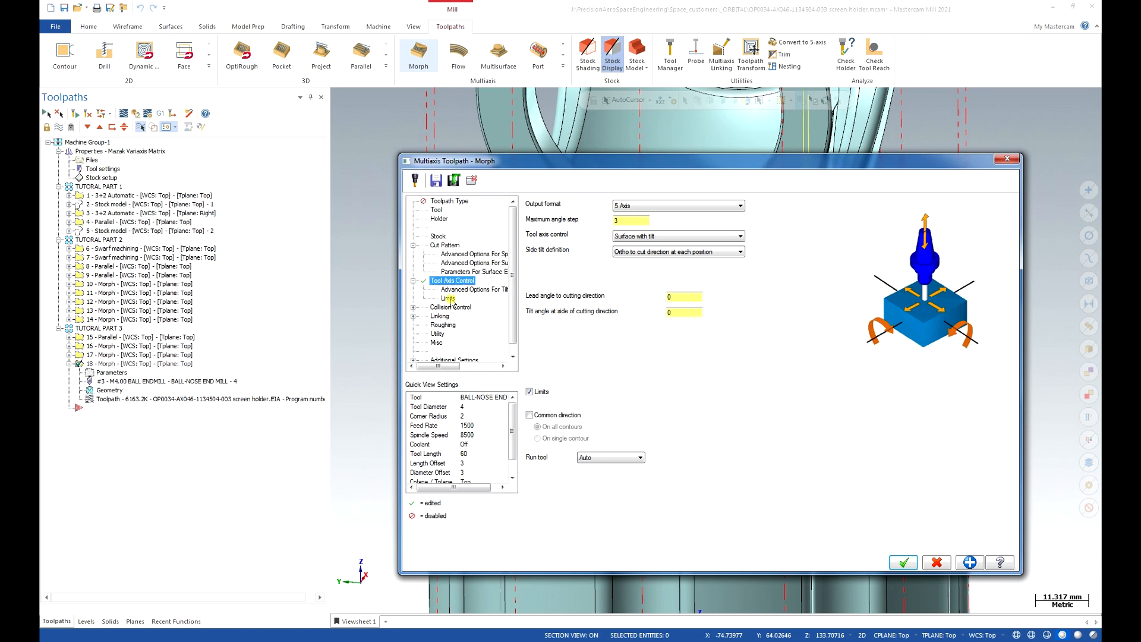
click(448, 298)
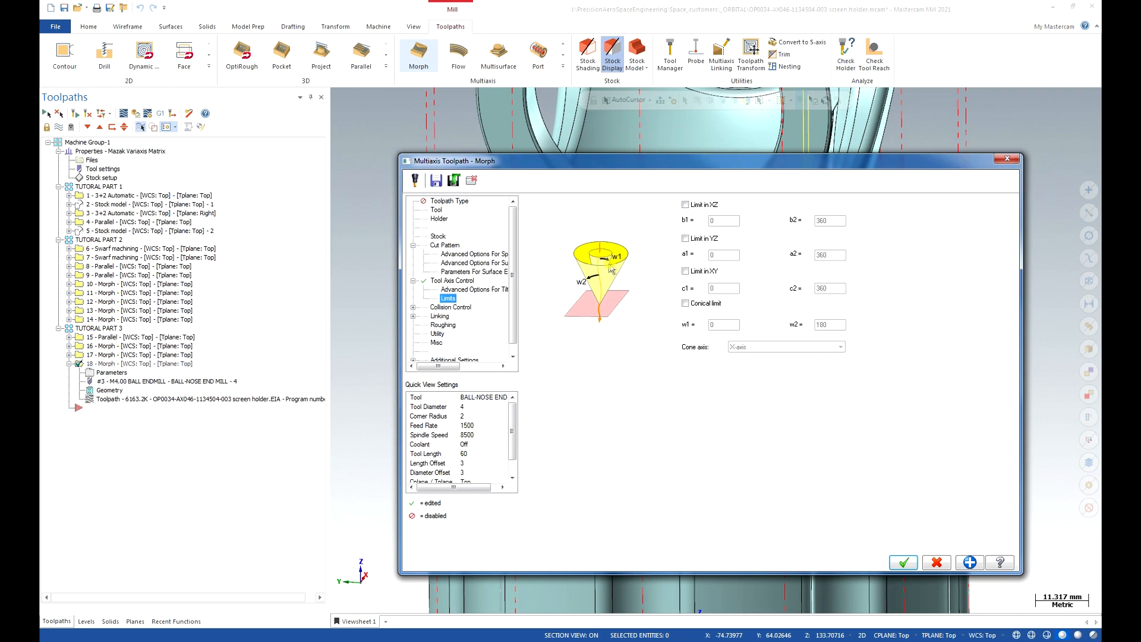
Add a Z-axis conical limit with w1 80 and w2 100, then accept the parameters.
click(688, 304)
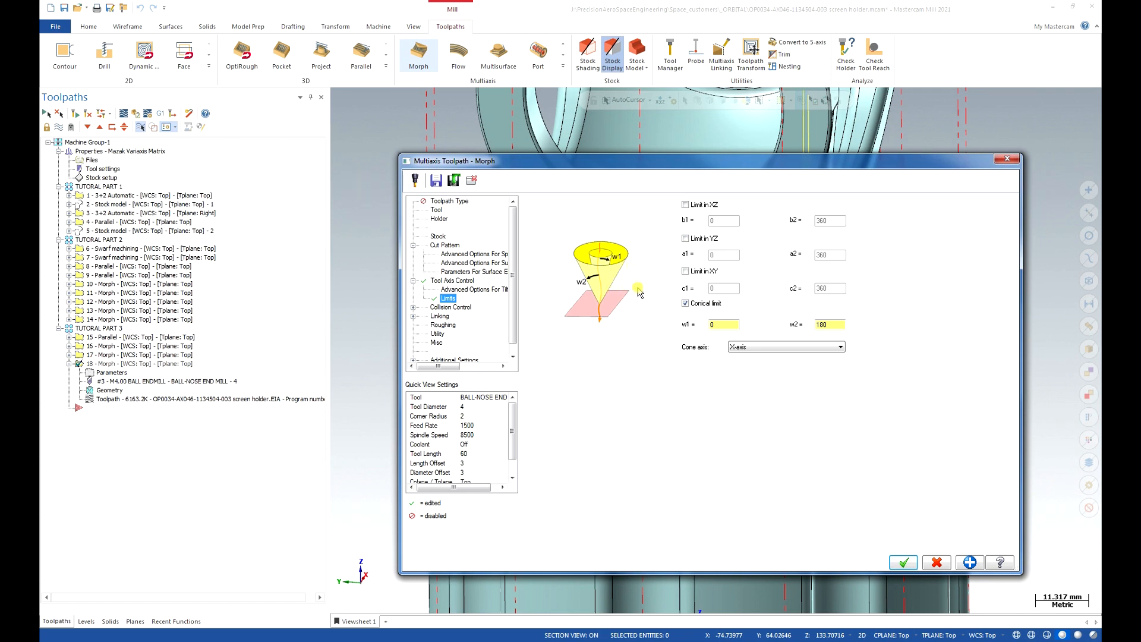
double_click(712, 324)
drag(830, 323, 812, 333)
drag(839, 324, 842, 325)
text(1)
click(765, 347)
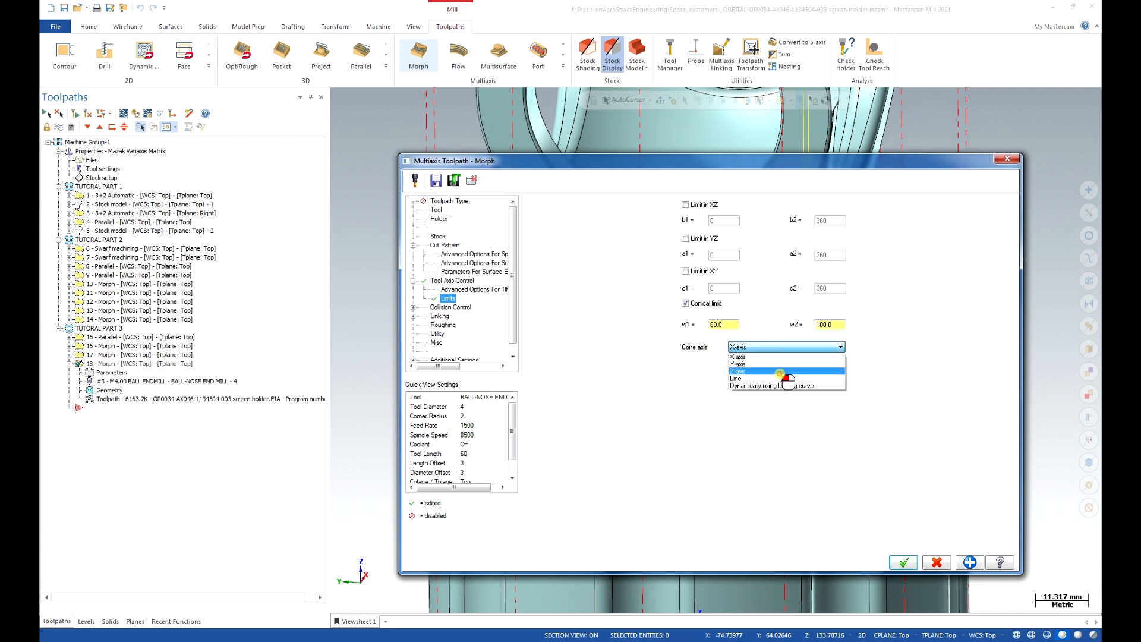
click(779, 371)
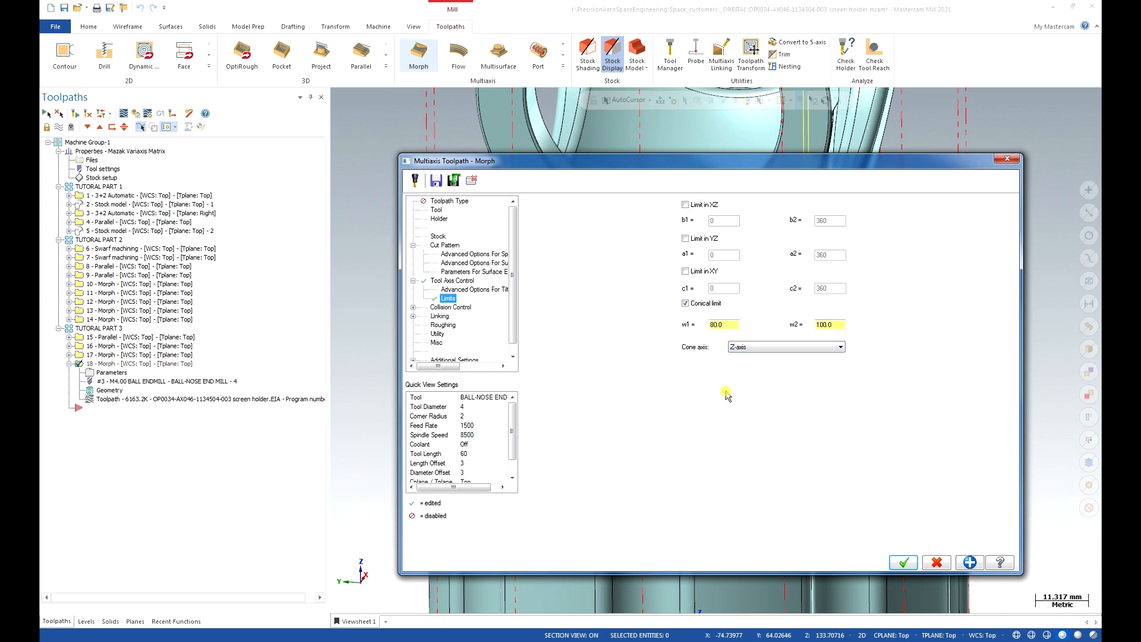
click(912, 562)
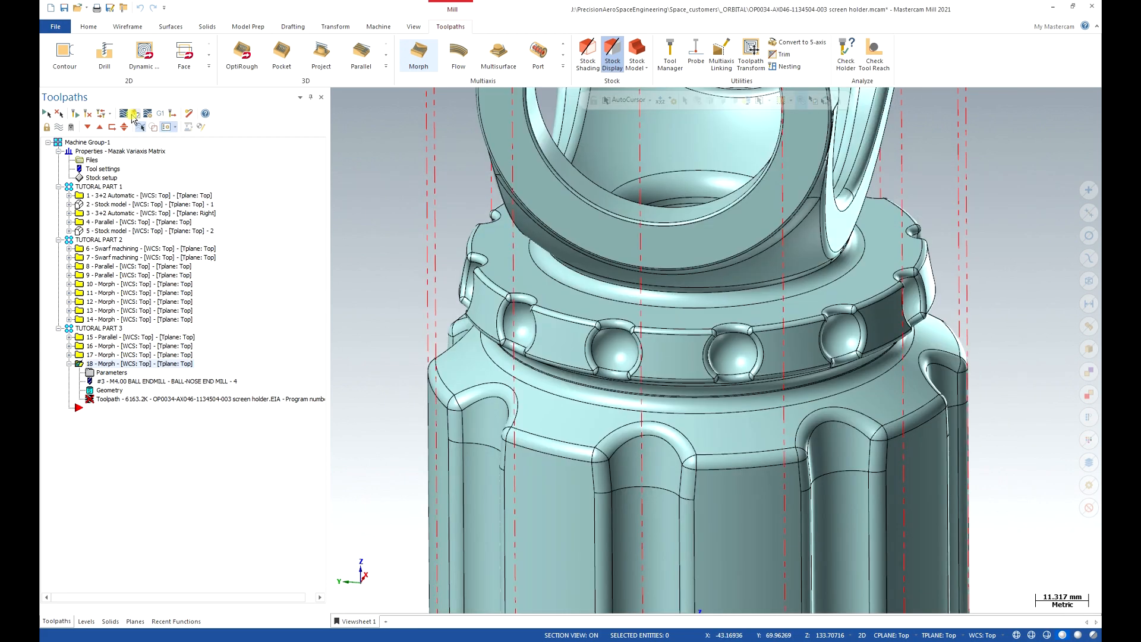
Regenerate the dirty operation 18 with its new conical tool axis limits.
click(86, 115)
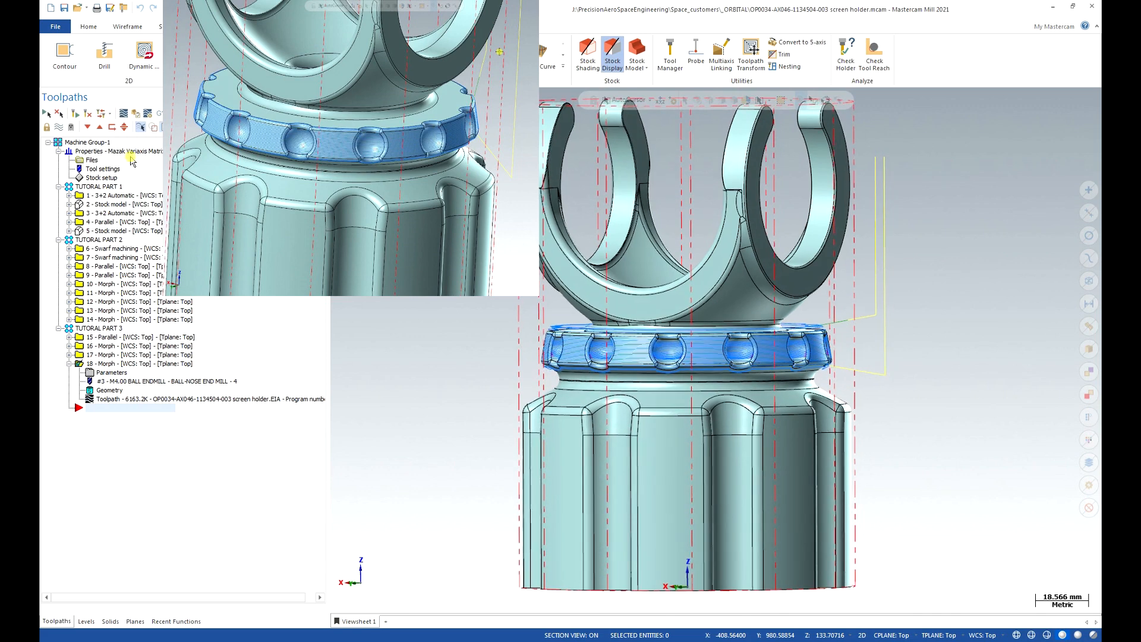
Backplot Morph toolpath 18 at reduced speed to watch the tool sweep the ball band.
click(123, 113)
drag(502, 98, 736, 130)
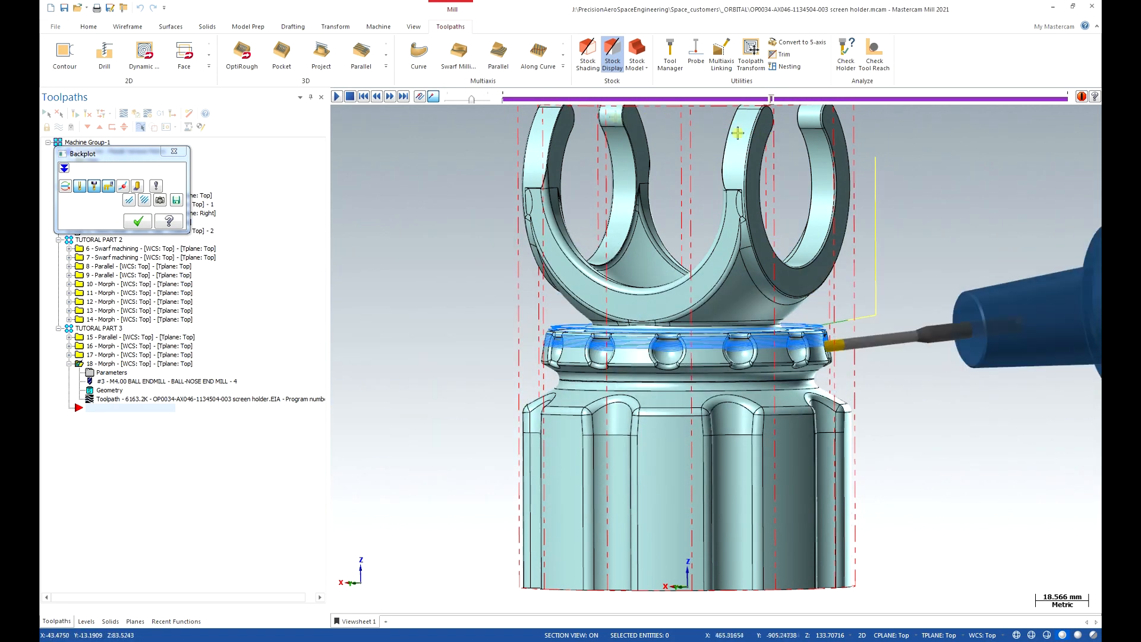
drag(471, 99, 445, 99)
click(337, 98)
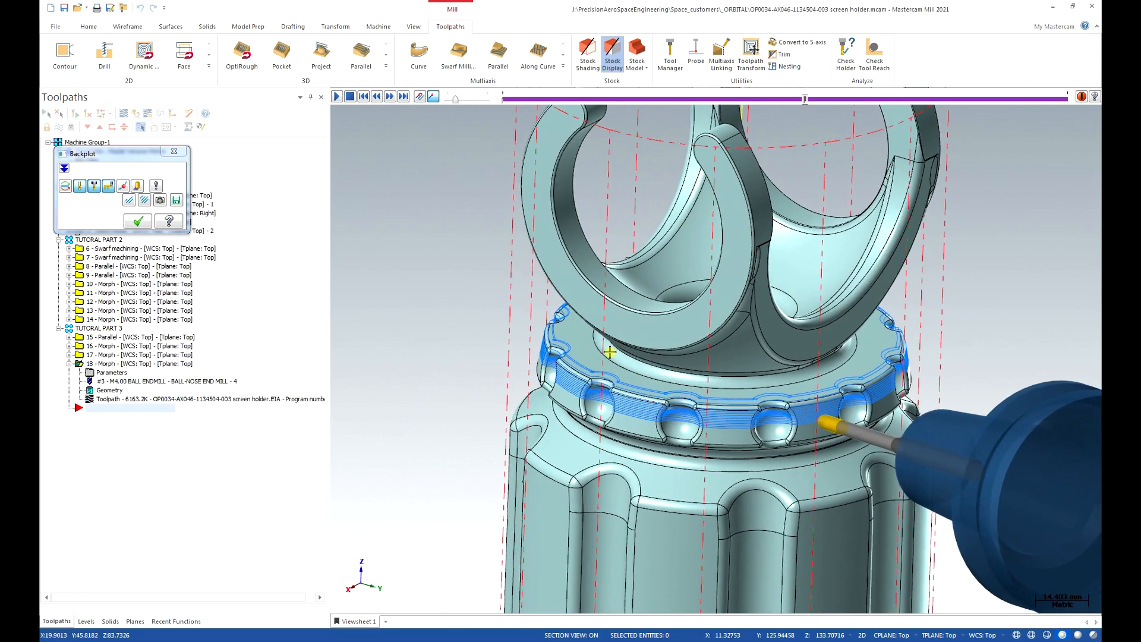
click(337, 97)
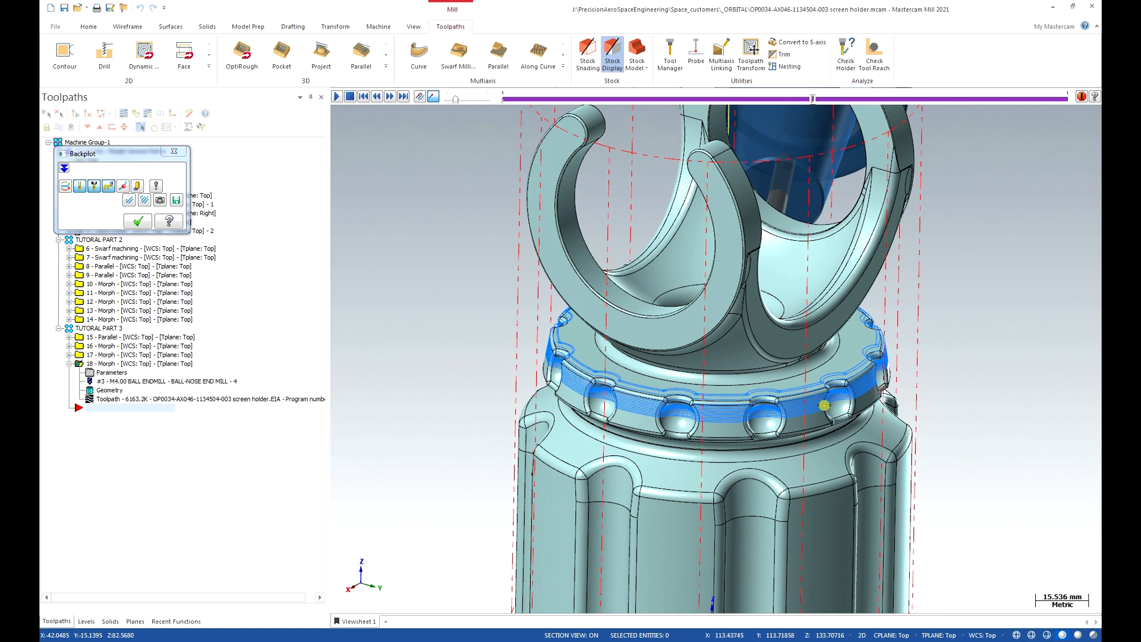
Close the backplot, inspect the ring area, and display toolpath 17's top-face passes.
click(136, 222)
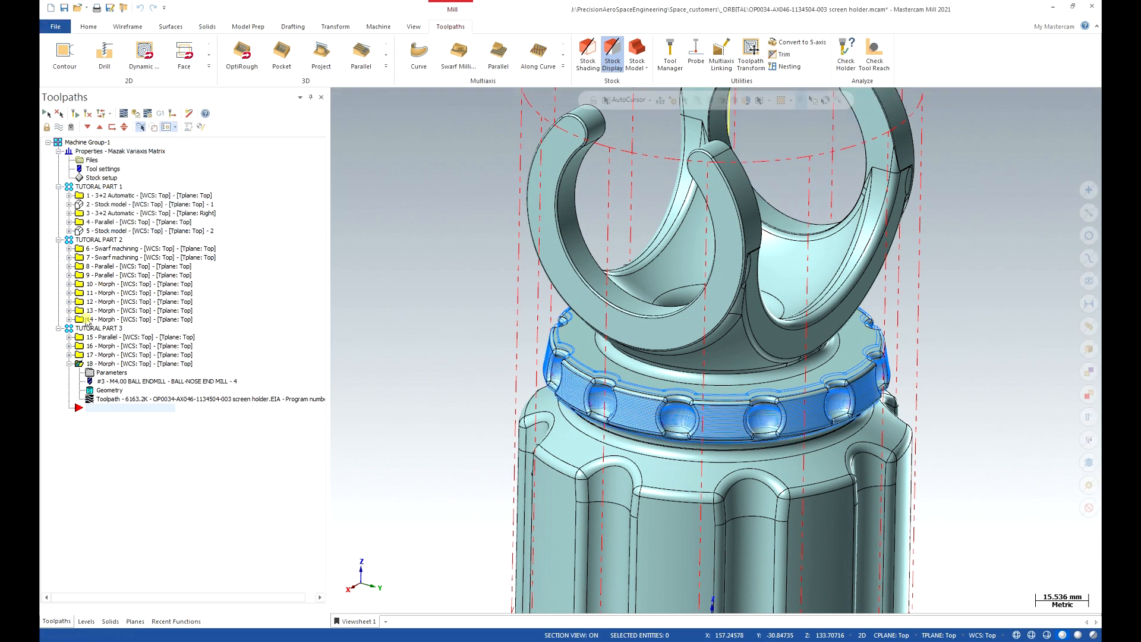
click(69, 364)
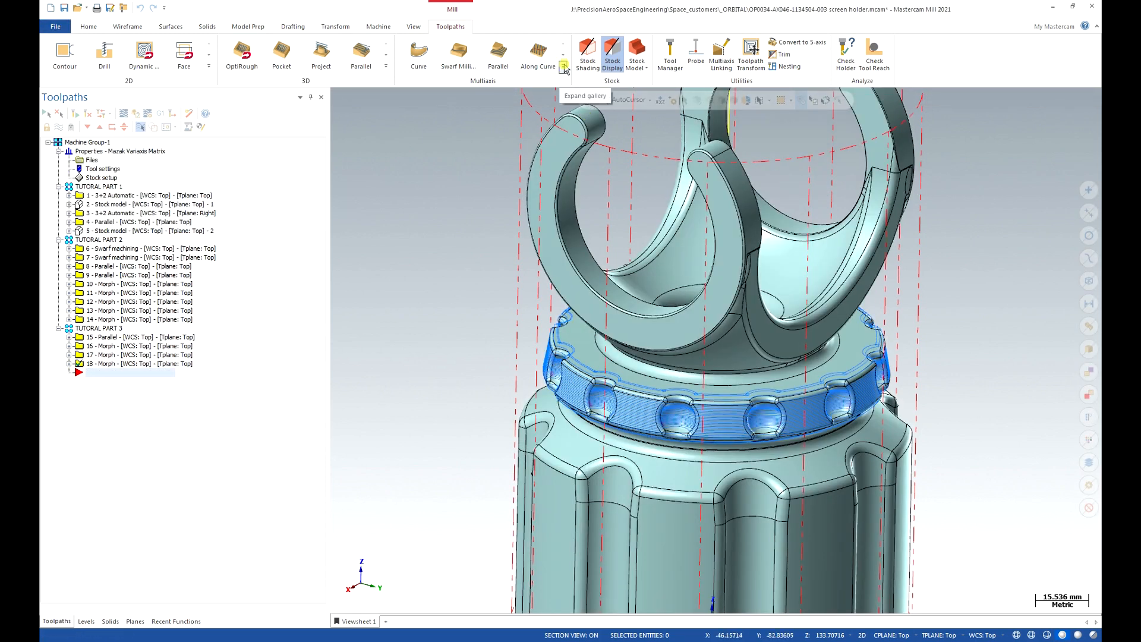
middle_drag(790, 369, 750, 367)
middle_drag(932, 391, 909, 436)
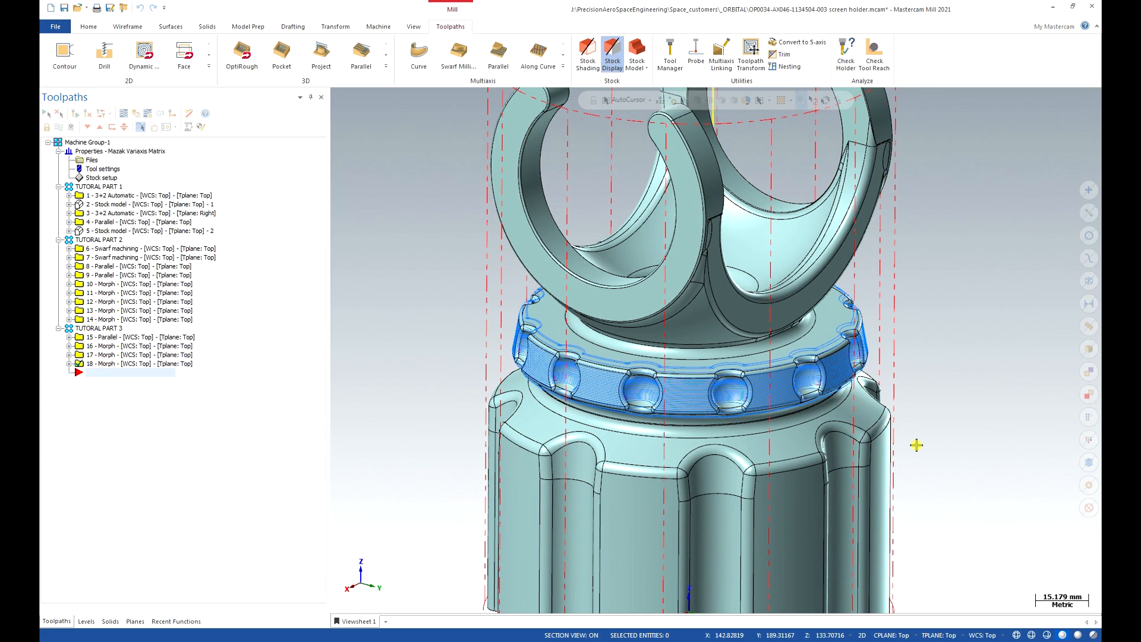
click(168, 414)
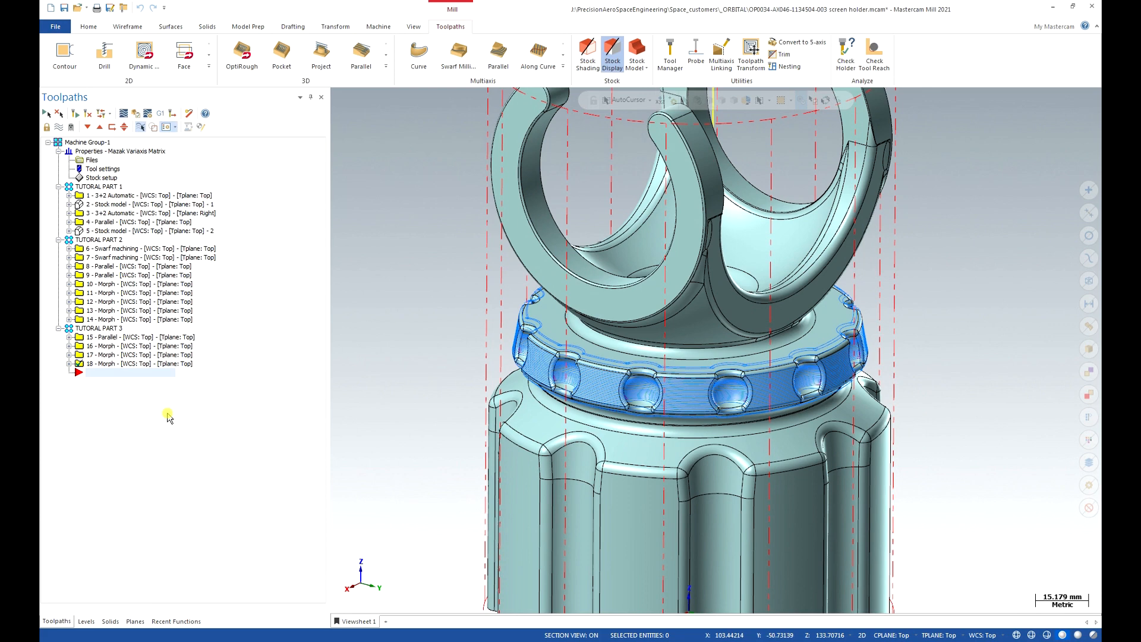
click(98, 355)
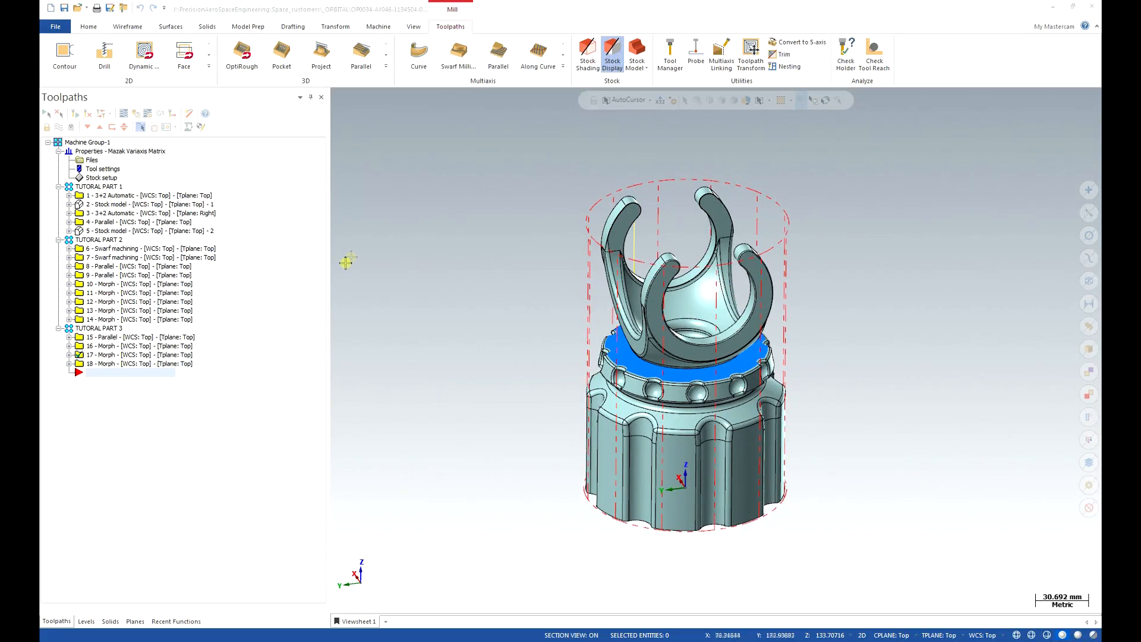
Add active level 5 named TOOL AXIS CONTR OP19 CLEANCORE.
click(86, 621)
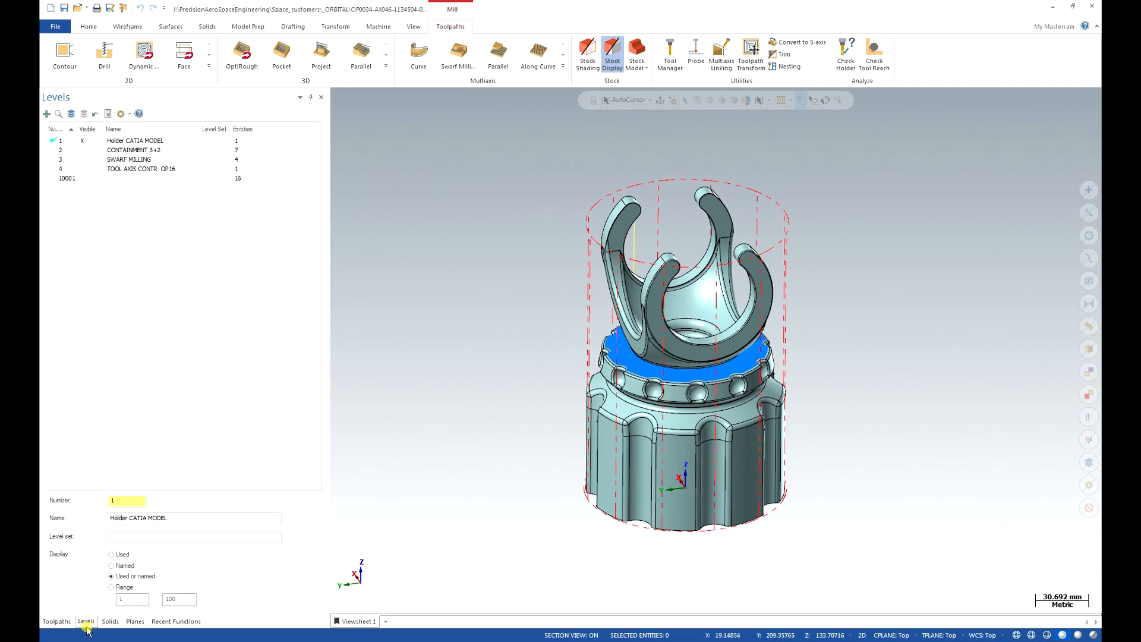
click(46, 113)
double_click(125, 188)
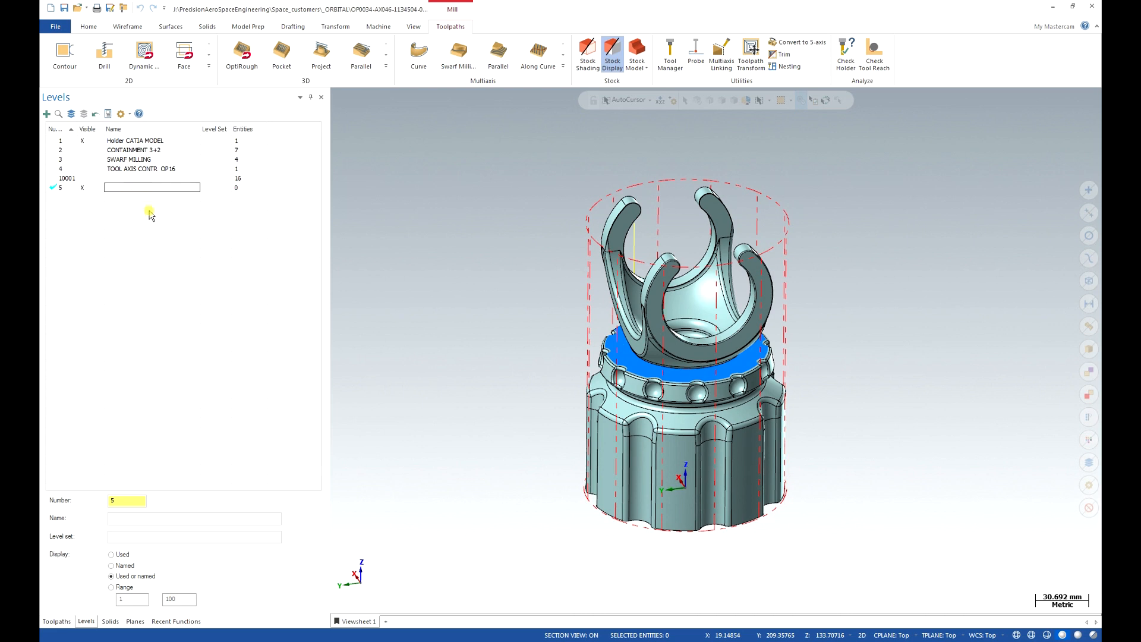
text(TOOL AXIS CONTR  OP19)
text(CLEAN CORE)
key(Return)
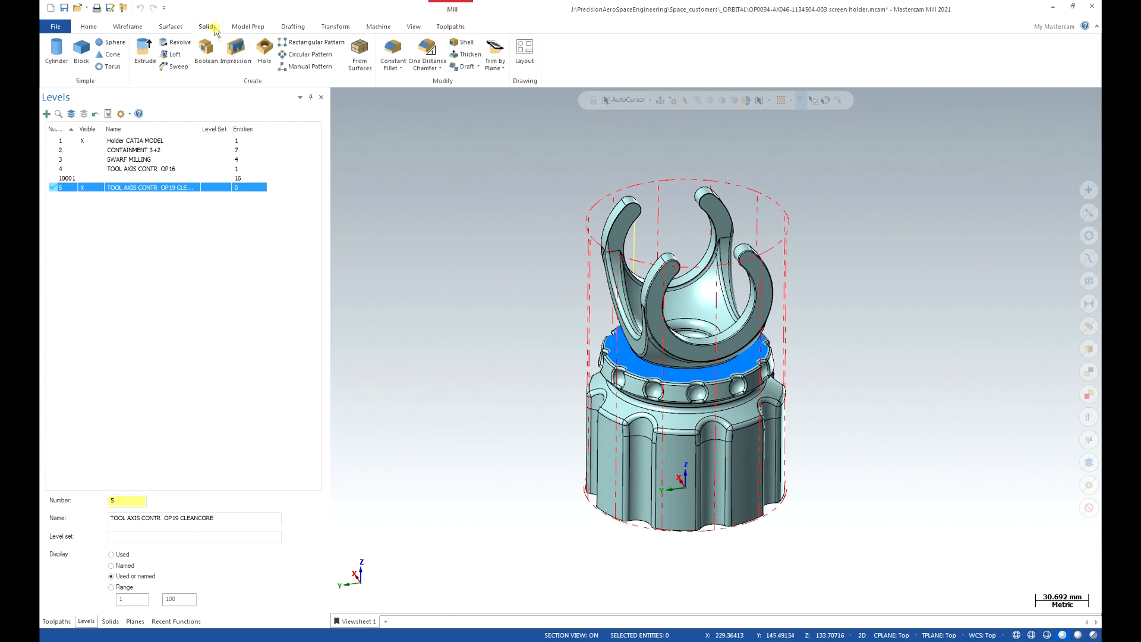
Start Circle Center Point and switch construction mode from 2D to 3D.
click(127, 26)
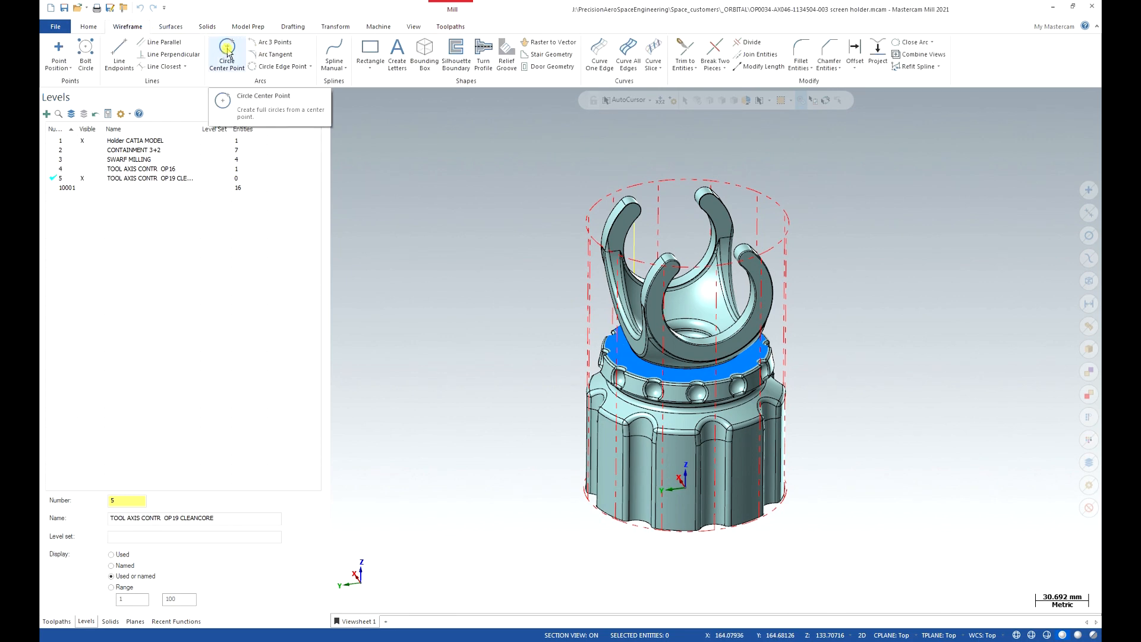
click(227, 50)
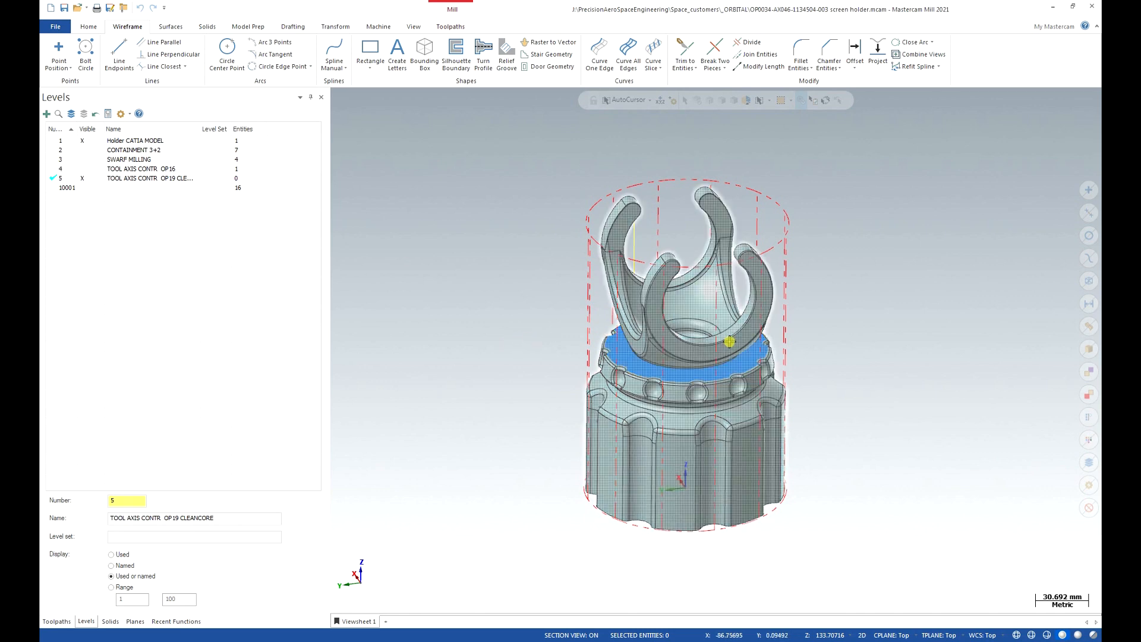
click(862, 636)
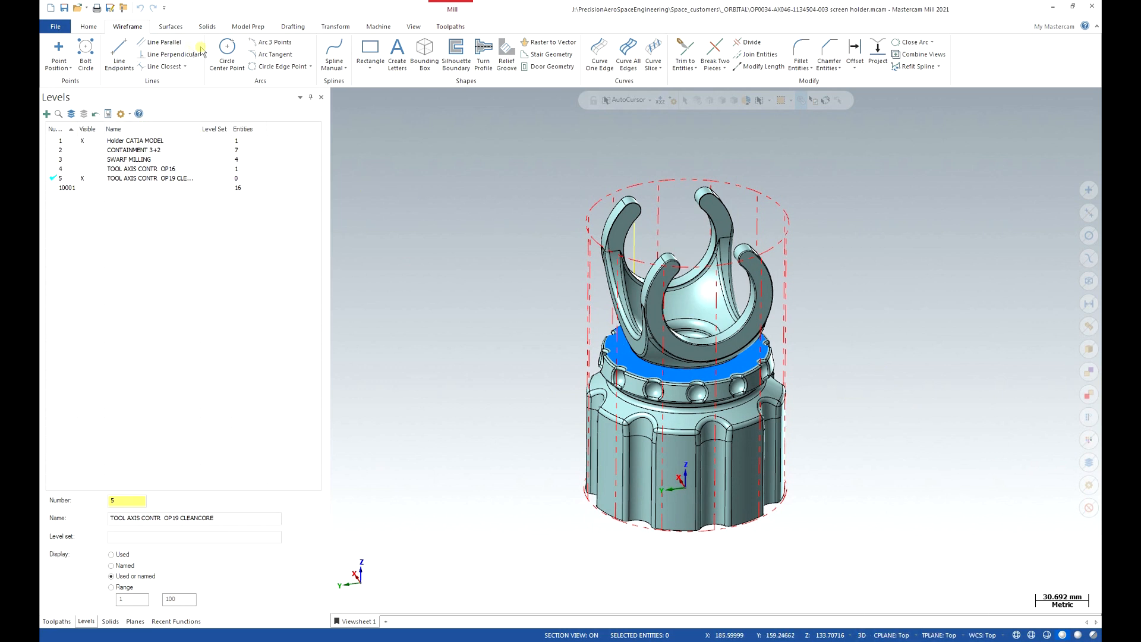
Draw a 54.826-radius circle around the holder, sized to the fluted base edge.
click(229, 57)
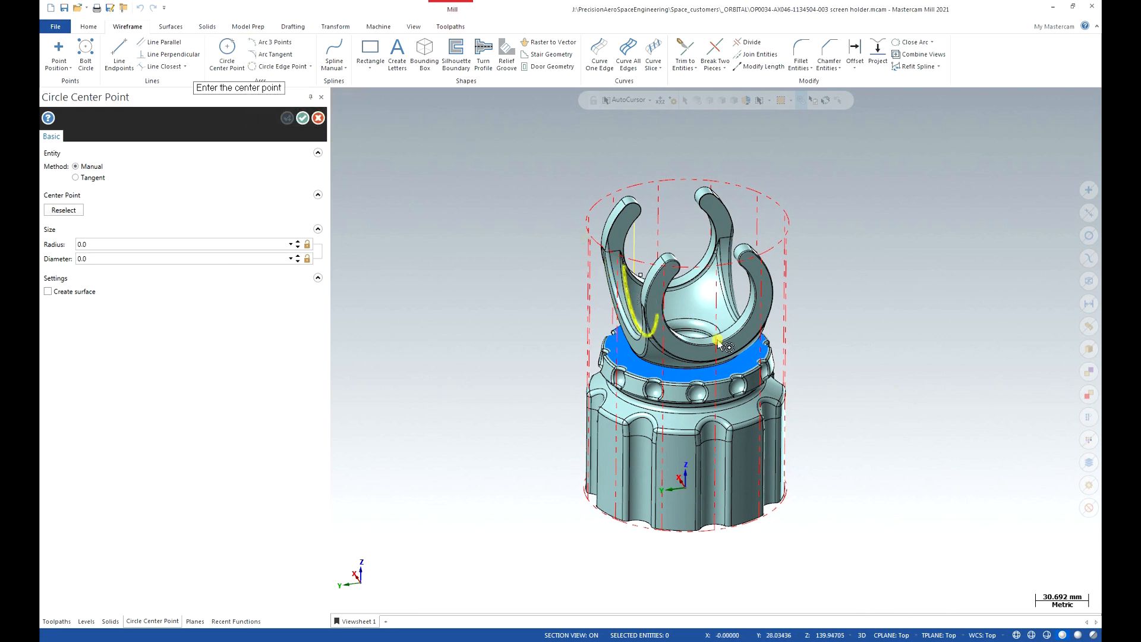
click(687, 430)
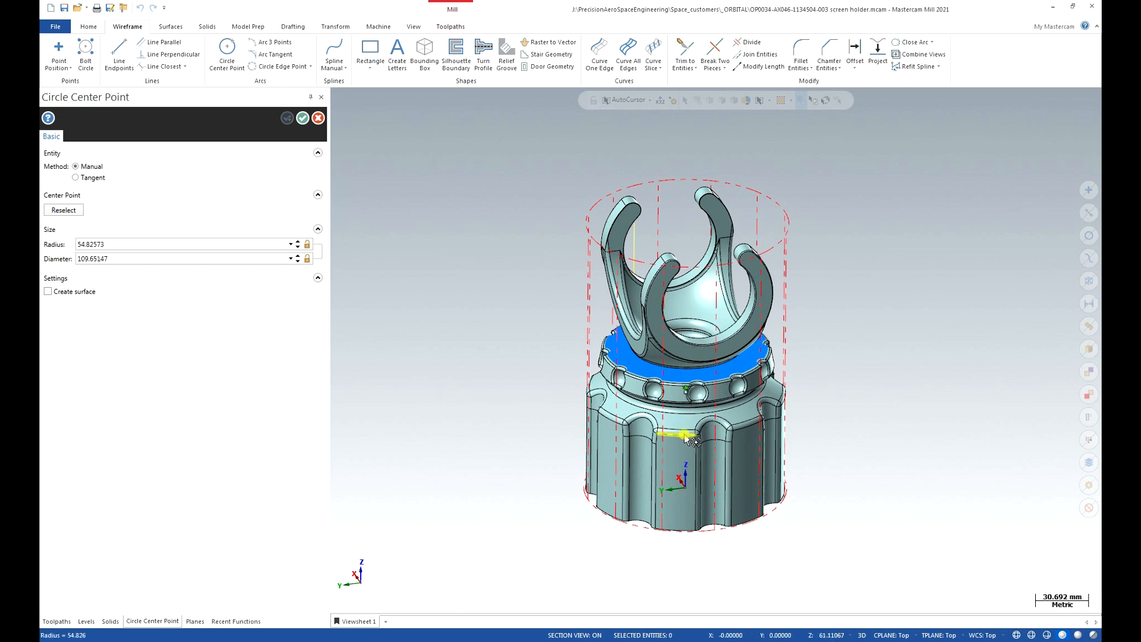
click(688, 434)
middle_drag(848, 437, 827, 410)
scroll(655, 422, up, 6)
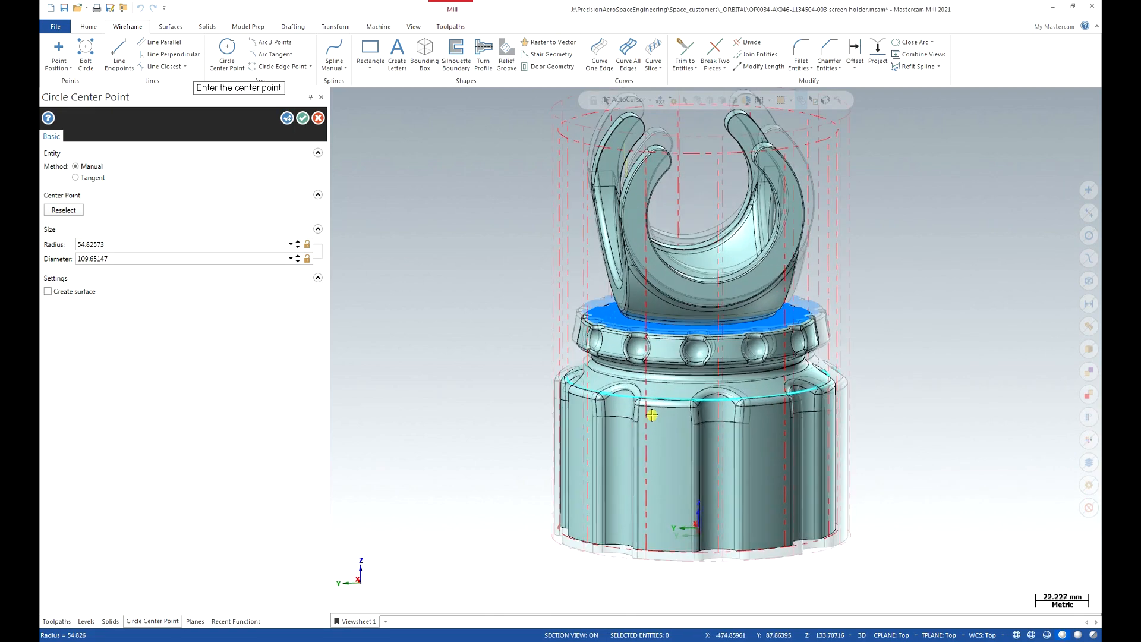
middle_drag(690, 442, 682, 438)
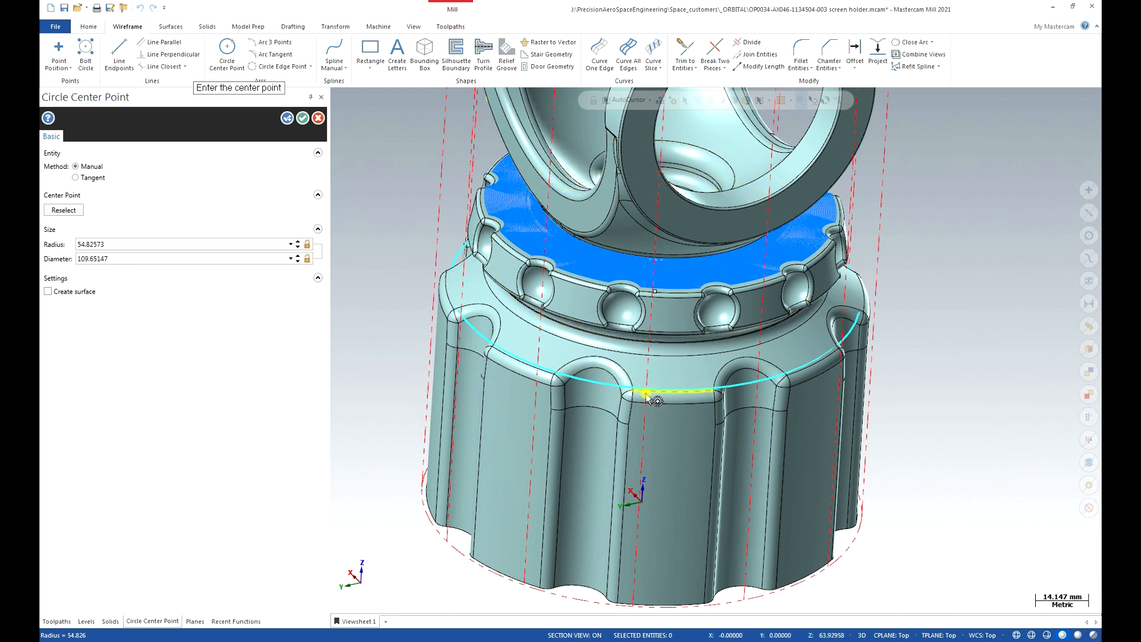
middle_drag(679, 396, 672, 461)
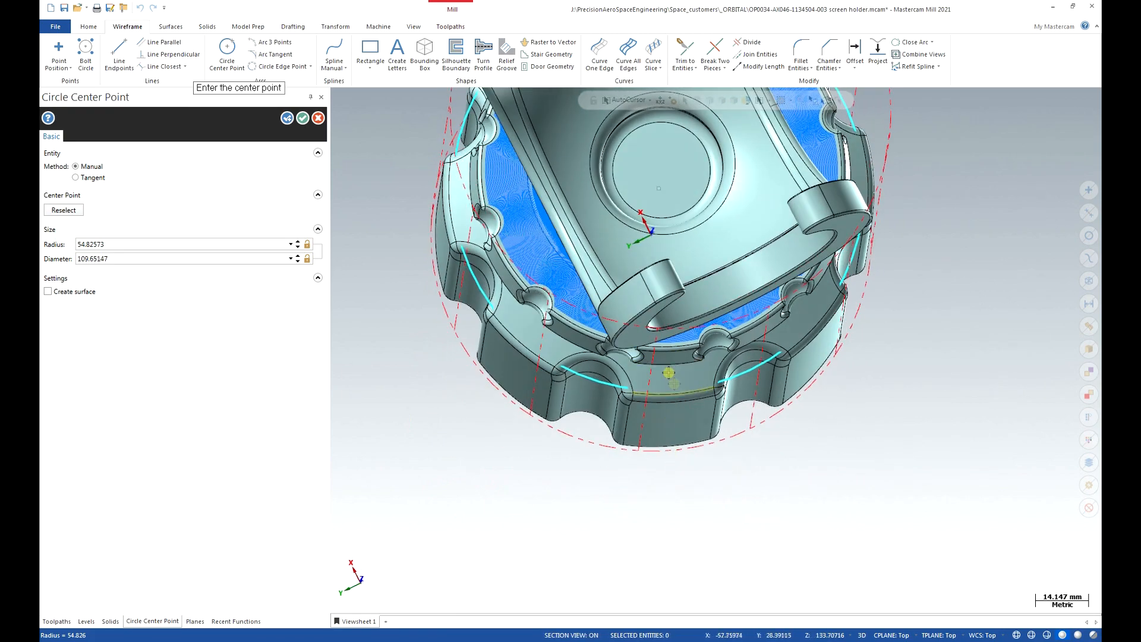
middle_drag(671, 368, 699, 398)
middle_drag(710, 353, 676, 344)
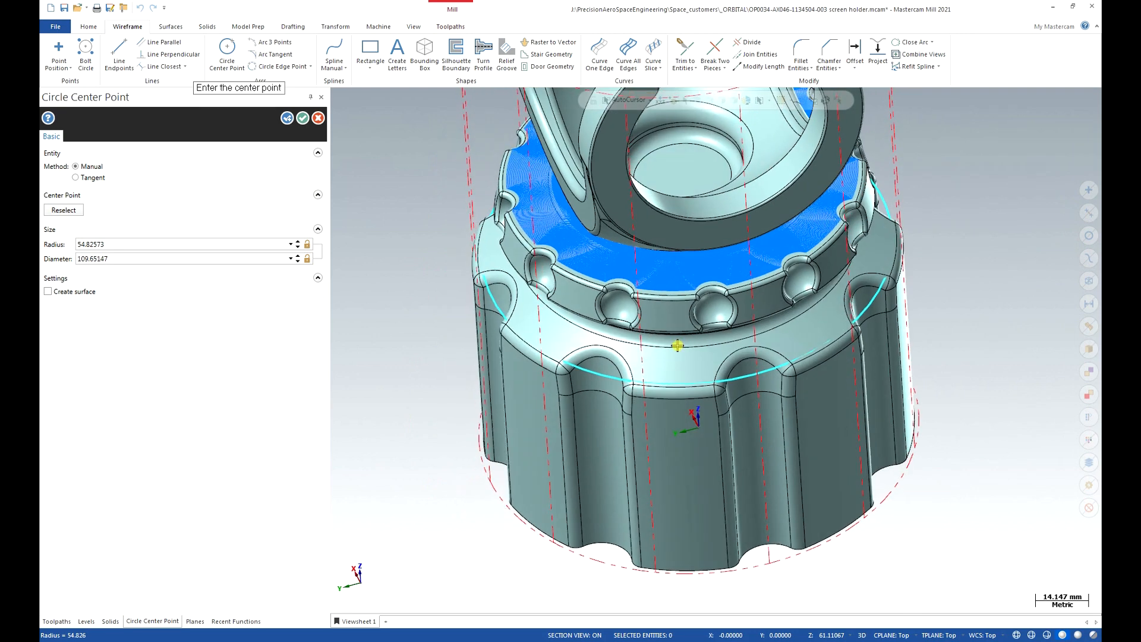
click(303, 118)
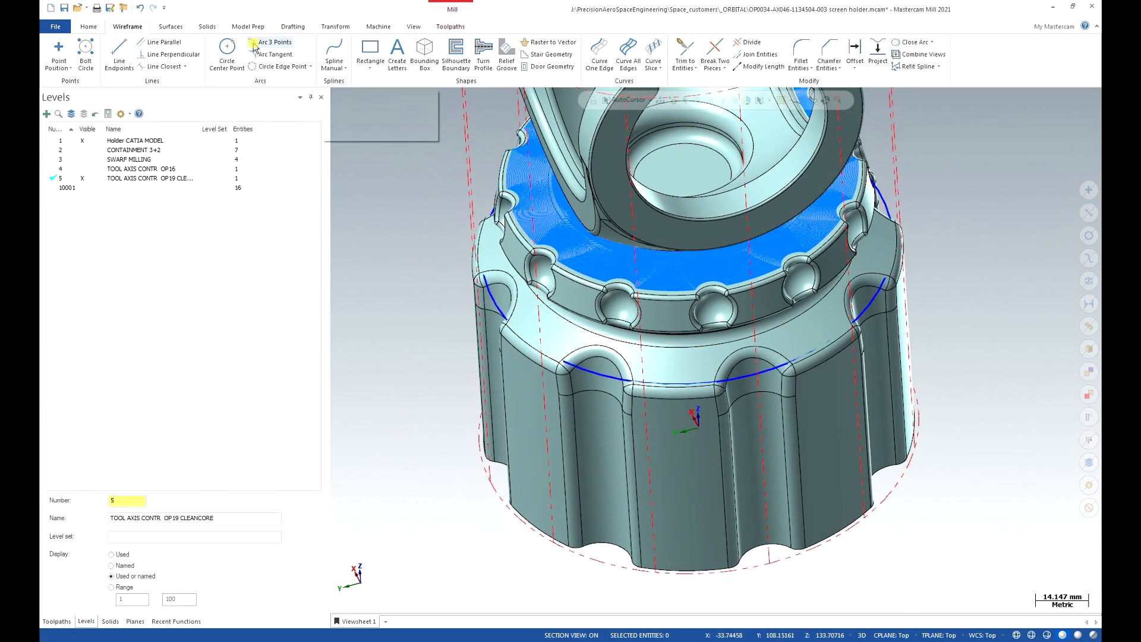
Extrude the circle 30 mm into a new solid named CLEAN CORE OP19.
click(207, 27)
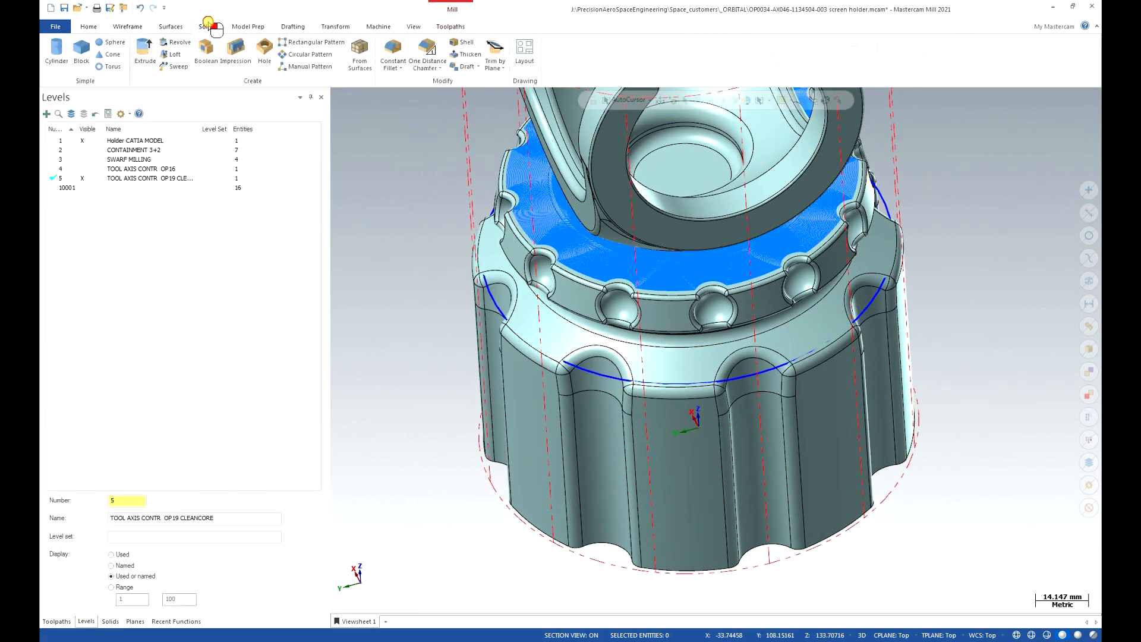
click(145, 53)
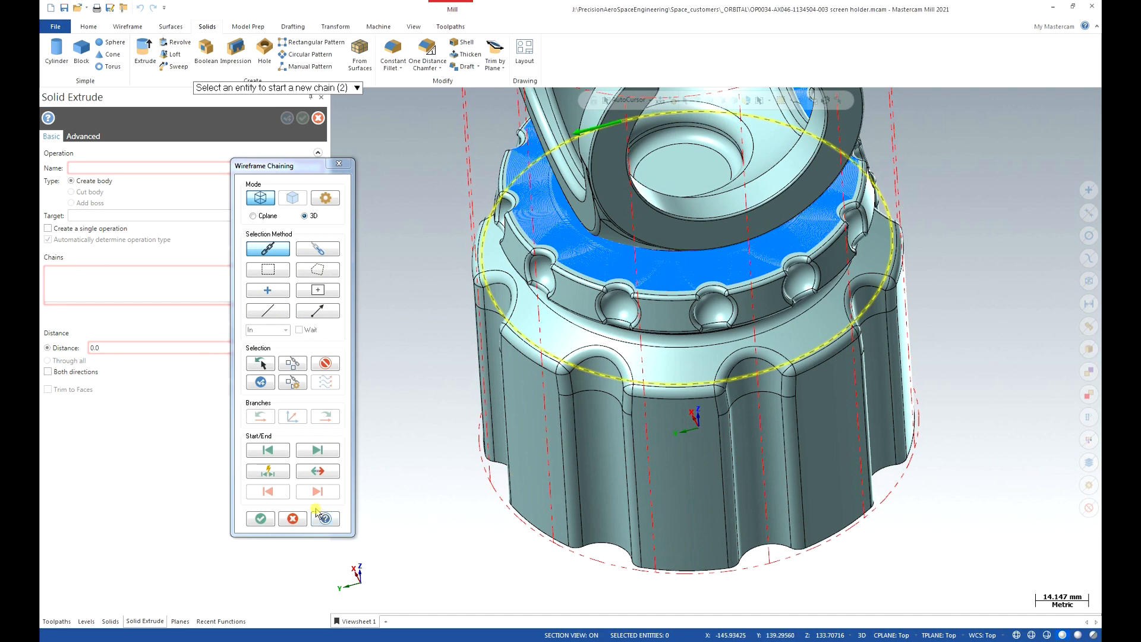
click(260, 517)
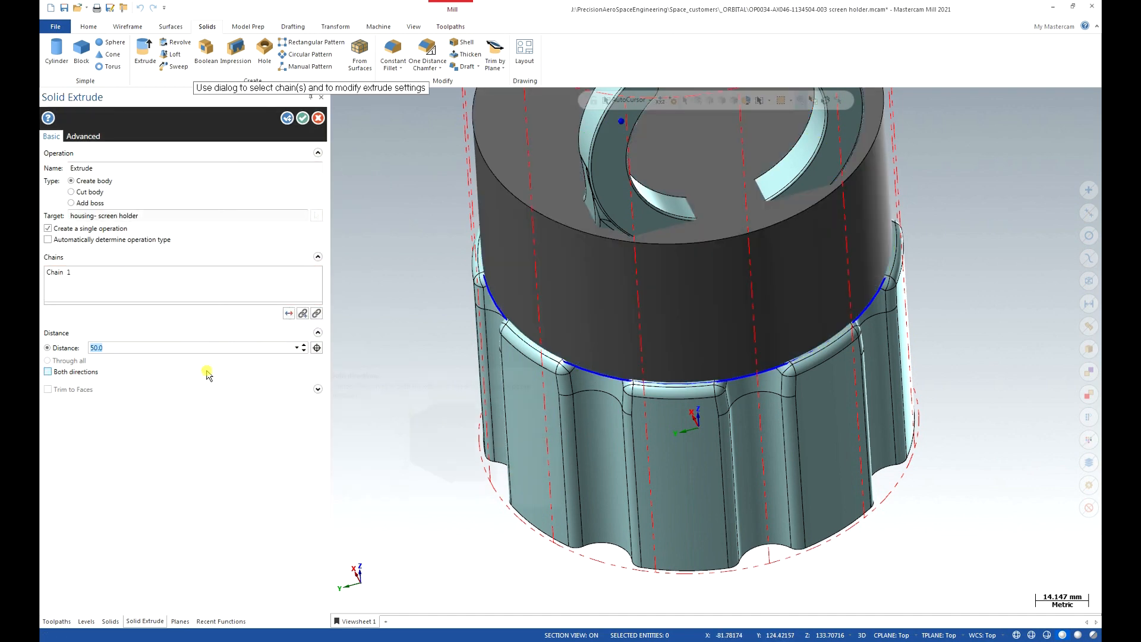
text(30)
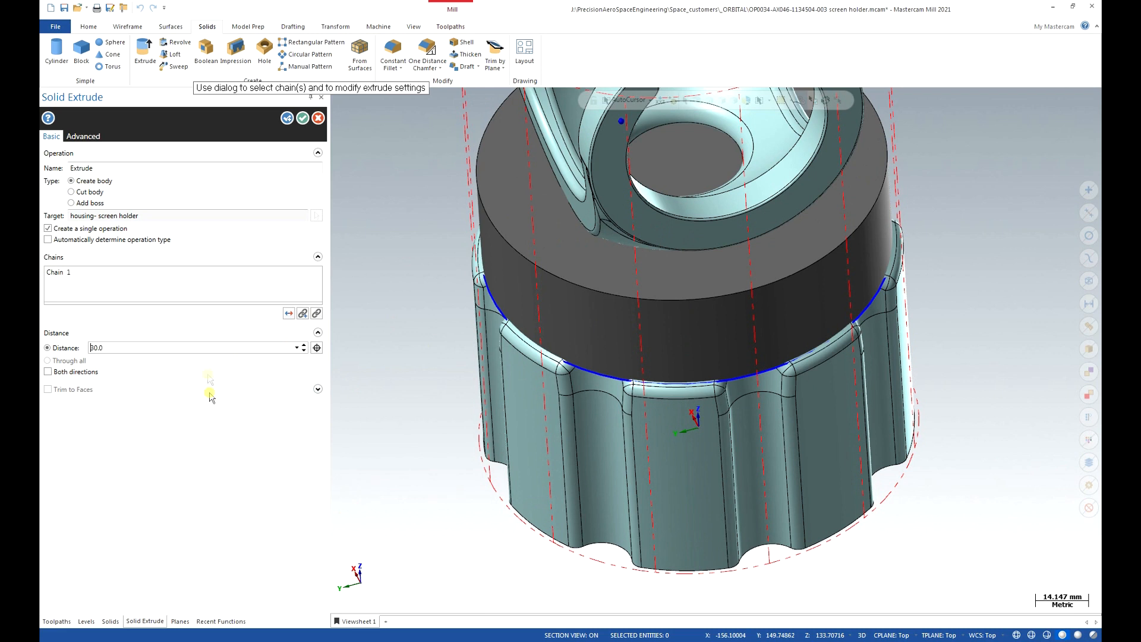
click(169, 167)
double_click(170, 166)
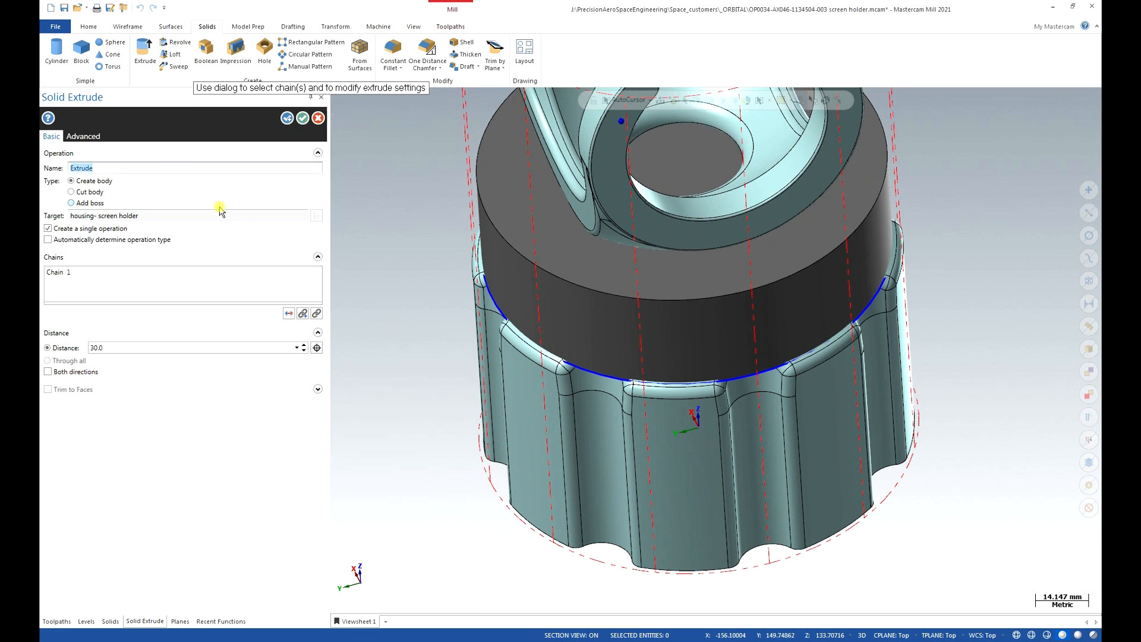
text(CLEAN CORE OP19)
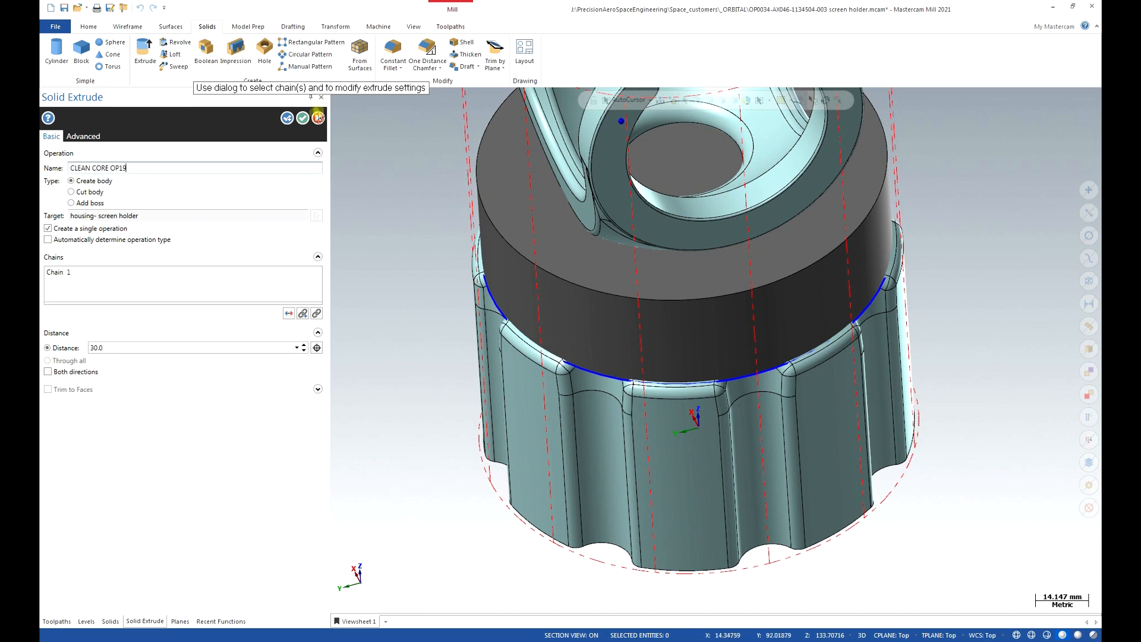
click(303, 117)
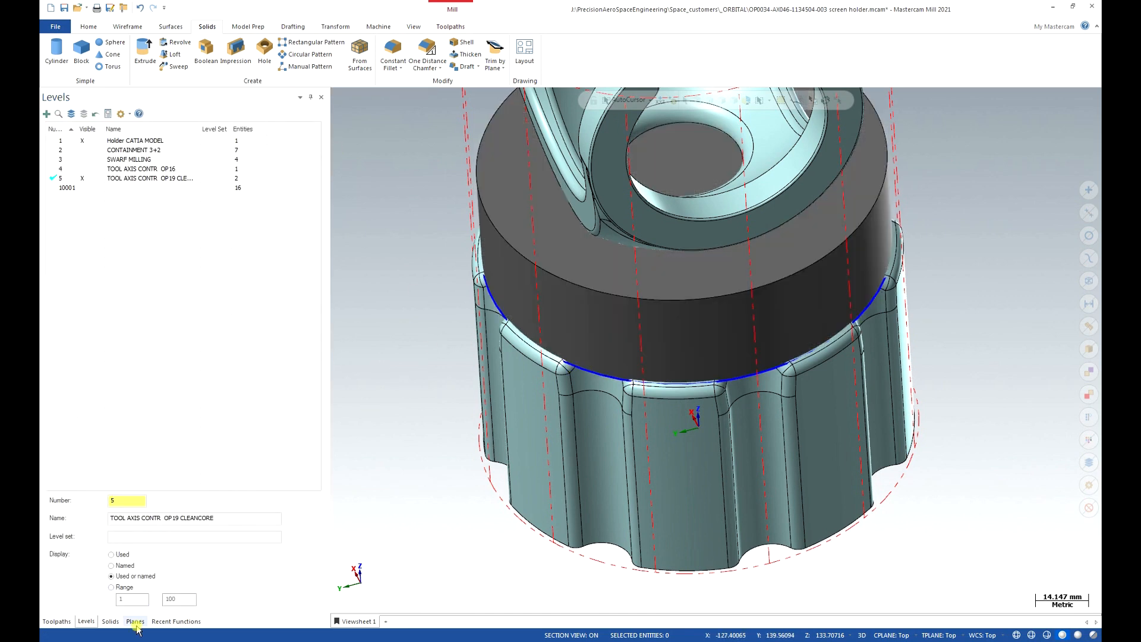
Check the new CLEAN CORE OP19 feature in the Solids list, then return to Toolpaths.
click(111, 621)
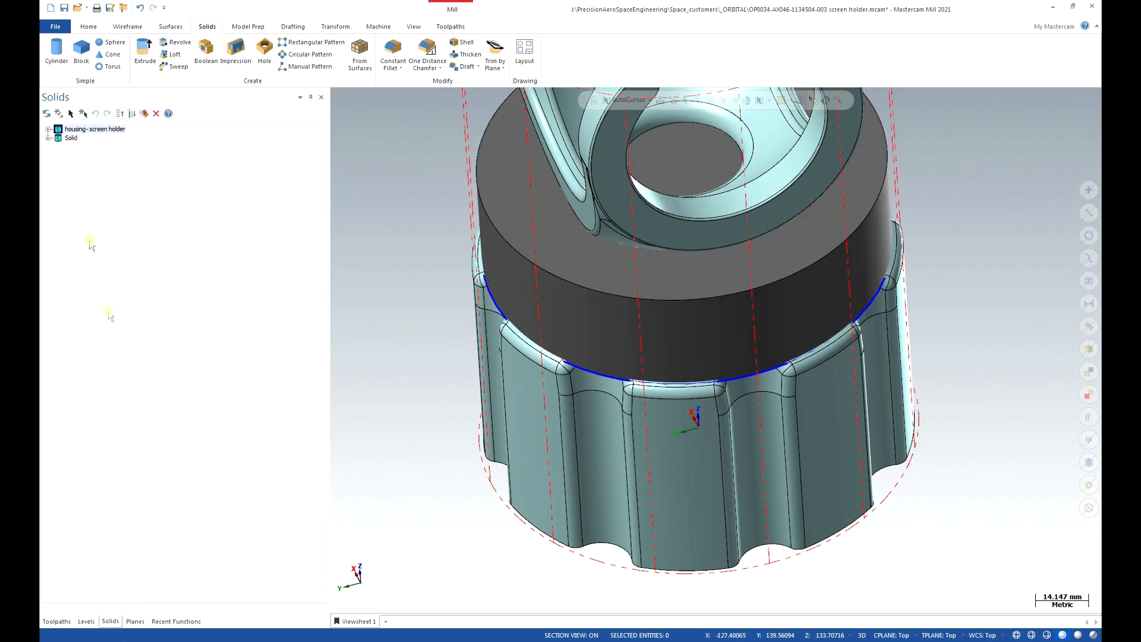
double_click(83, 137)
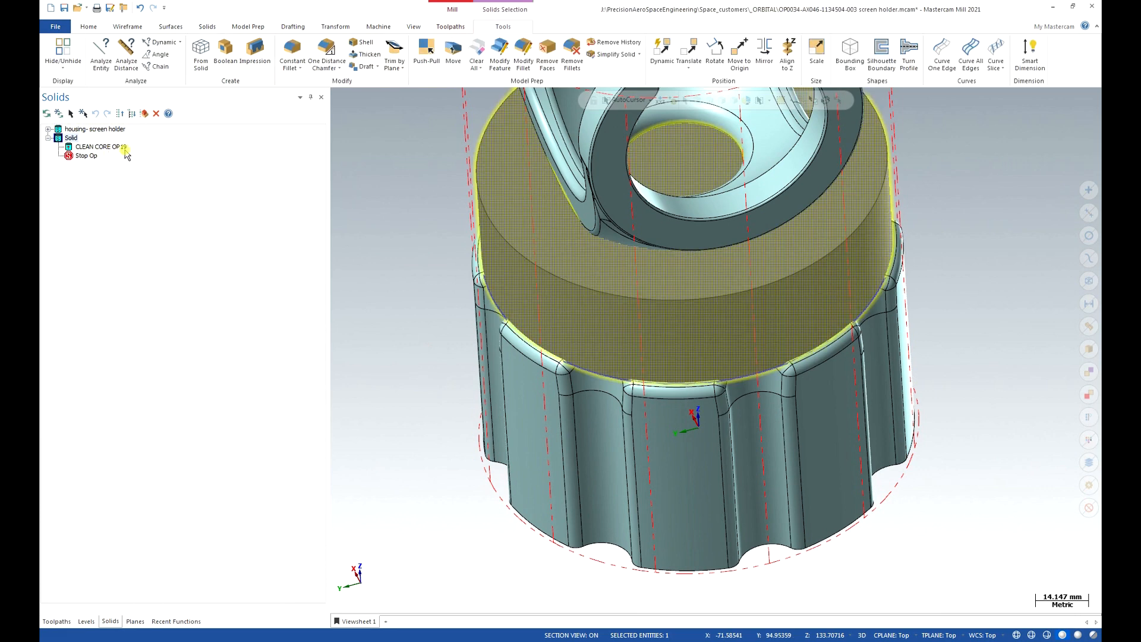
click(47, 138)
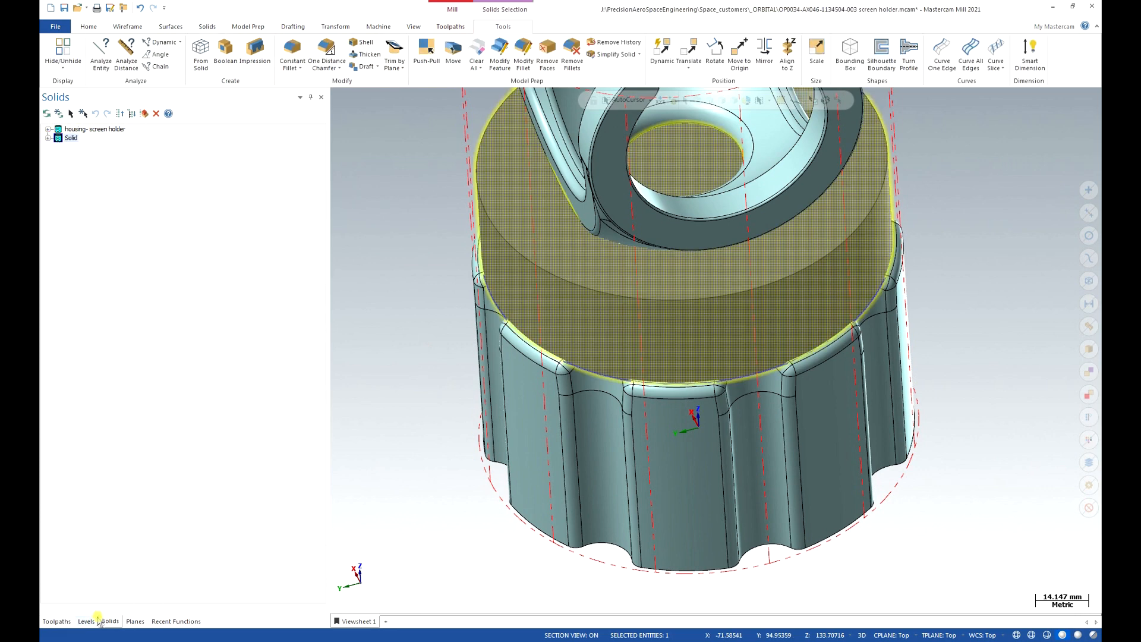
click(57, 620)
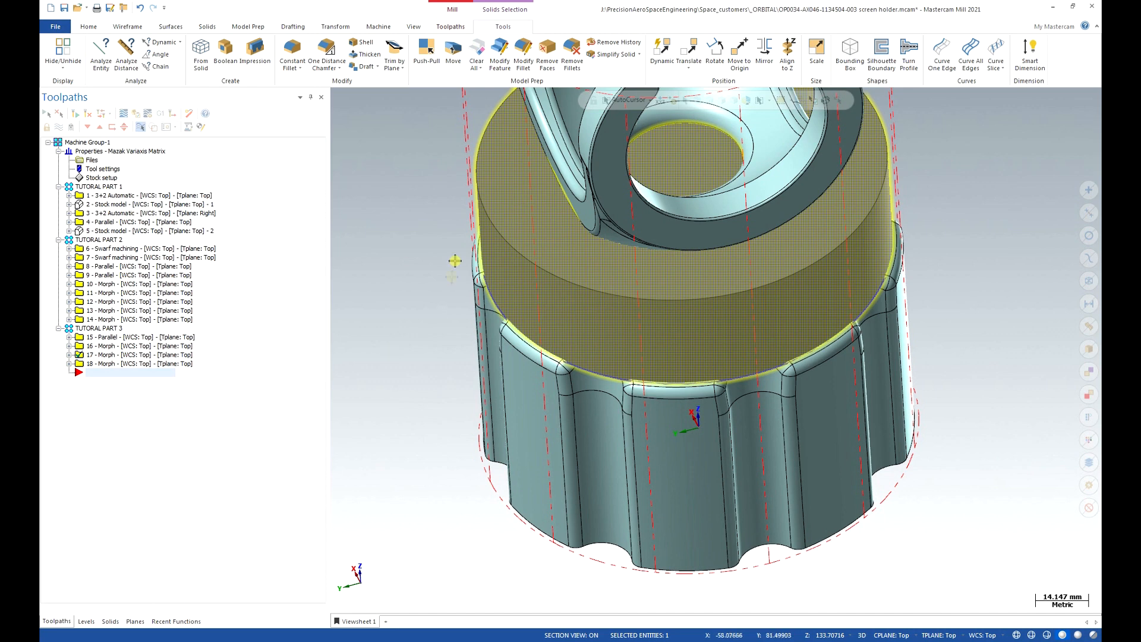
Create a new Morph toolpath from the Multiaxis toolpath gallery.
click(457, 27)
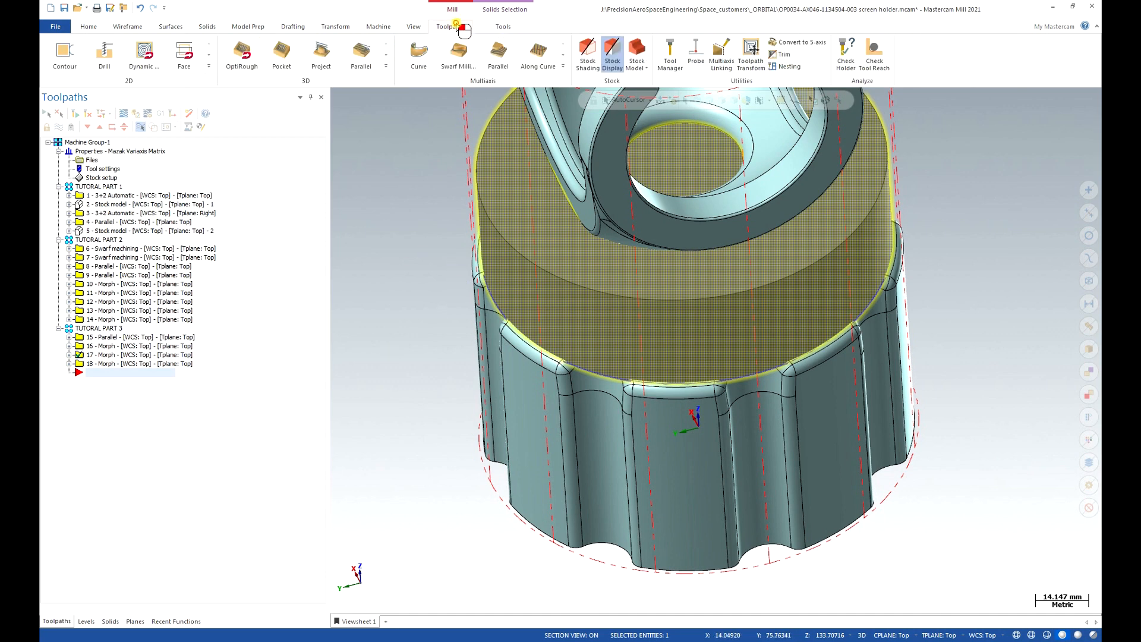
key(Escape)
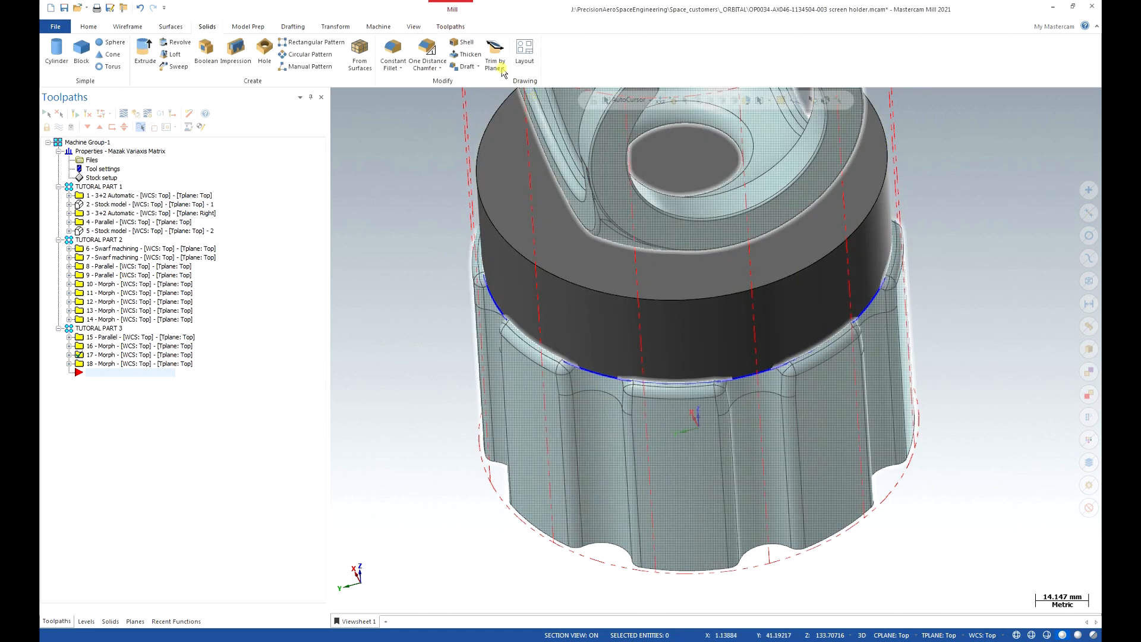
click(443, 27)
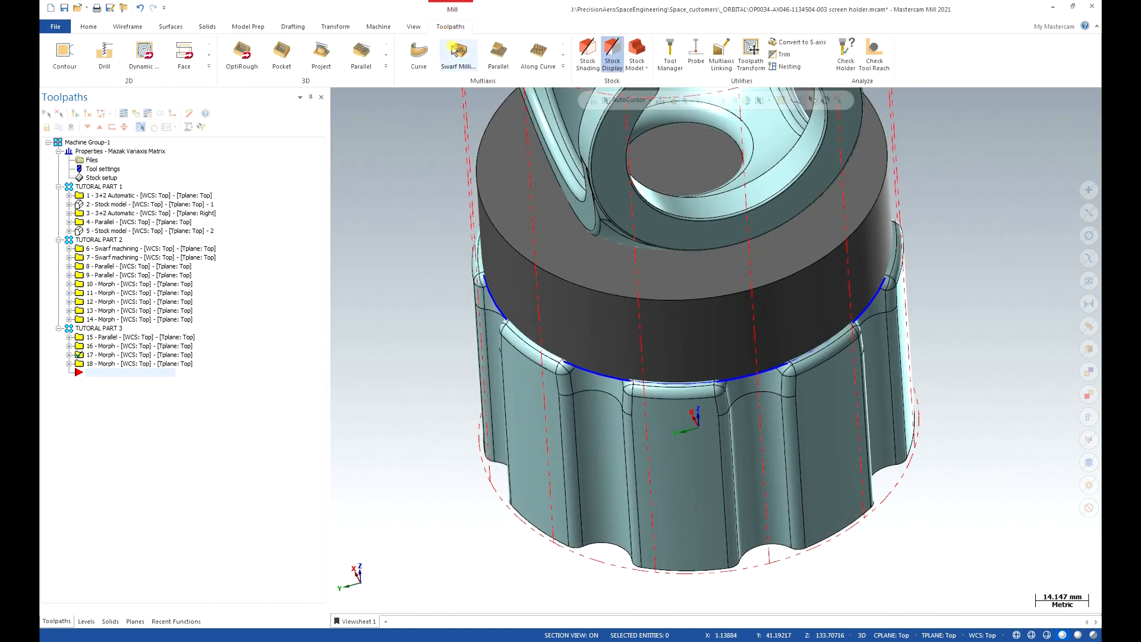
click(563, 65)
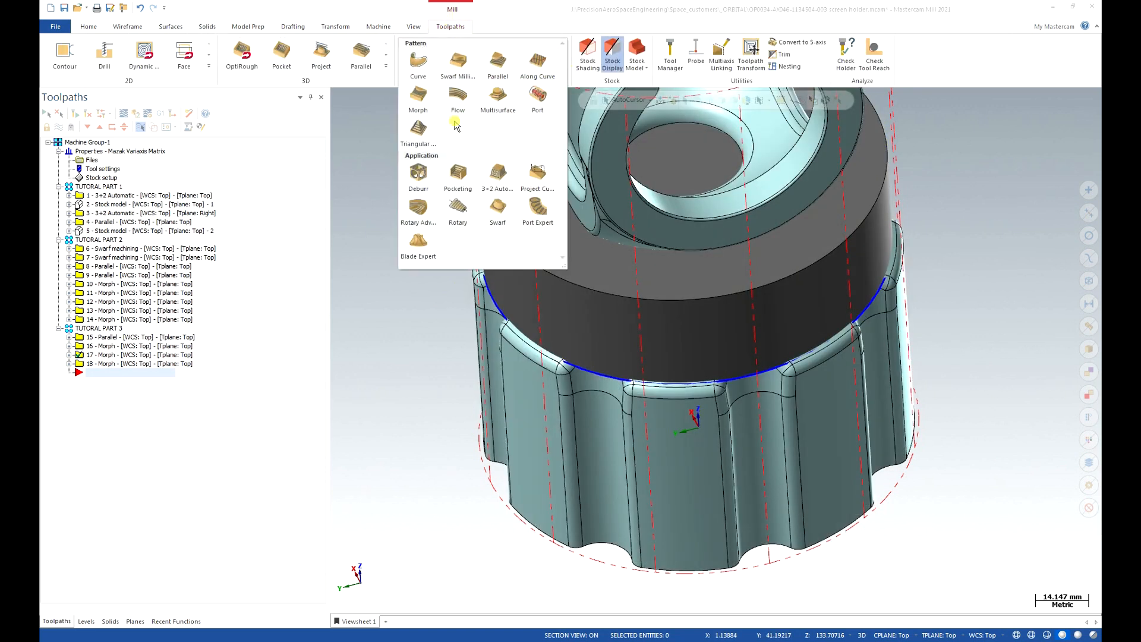
click(423, 95)
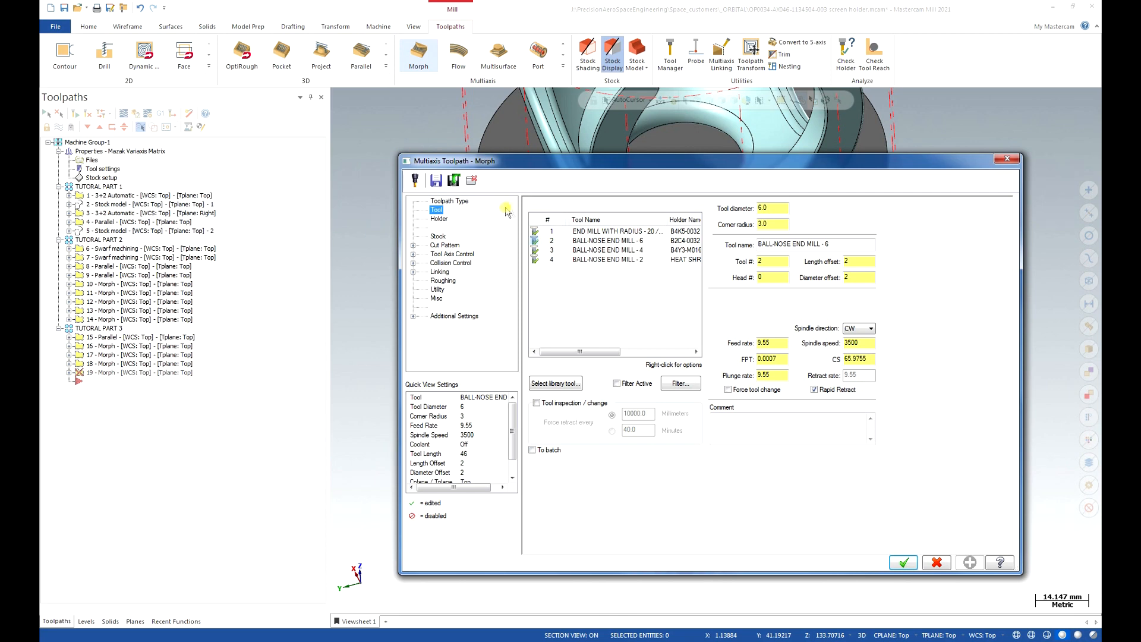
Switch the Morph toolpath to BALL-NOSE END MILL - 4 with feed 2000, plunge 2000 and spindle 10000.
click(607, 250)
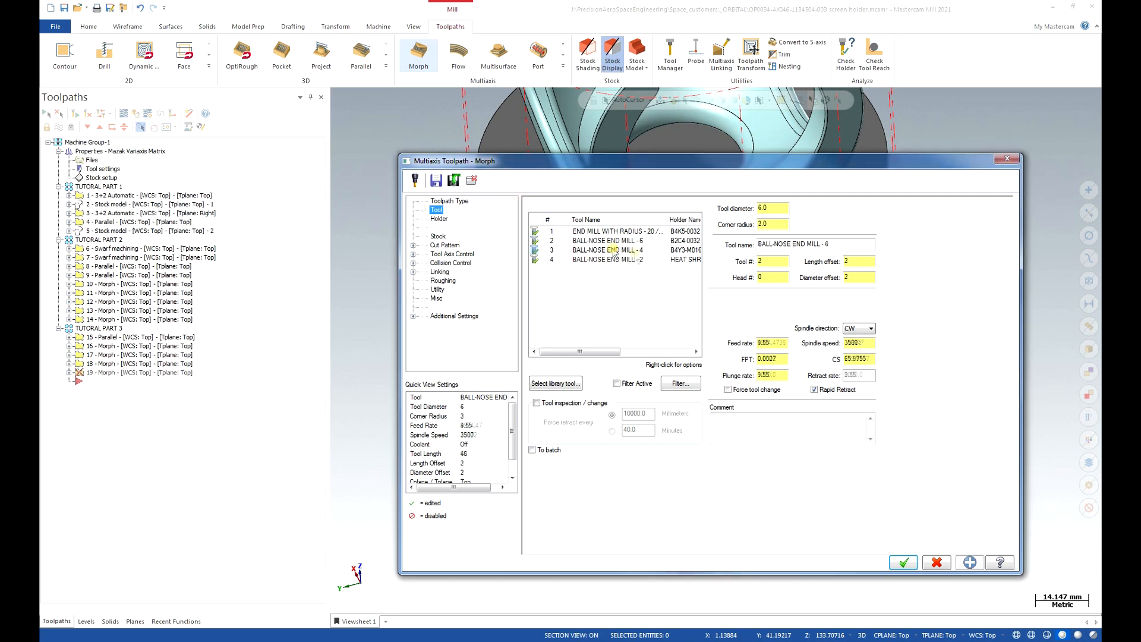
click(237, 207)
double_click(772, 343)
text(2000)
key(Tab)
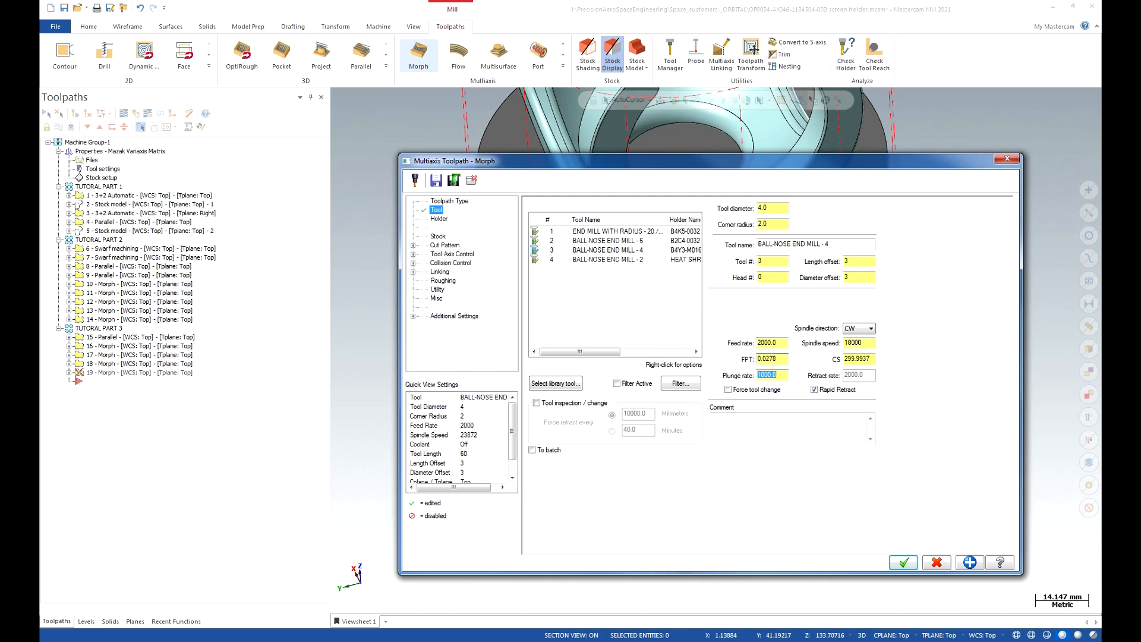
text(2000)
key(Tab)
key(Tab)
click(444, 218)
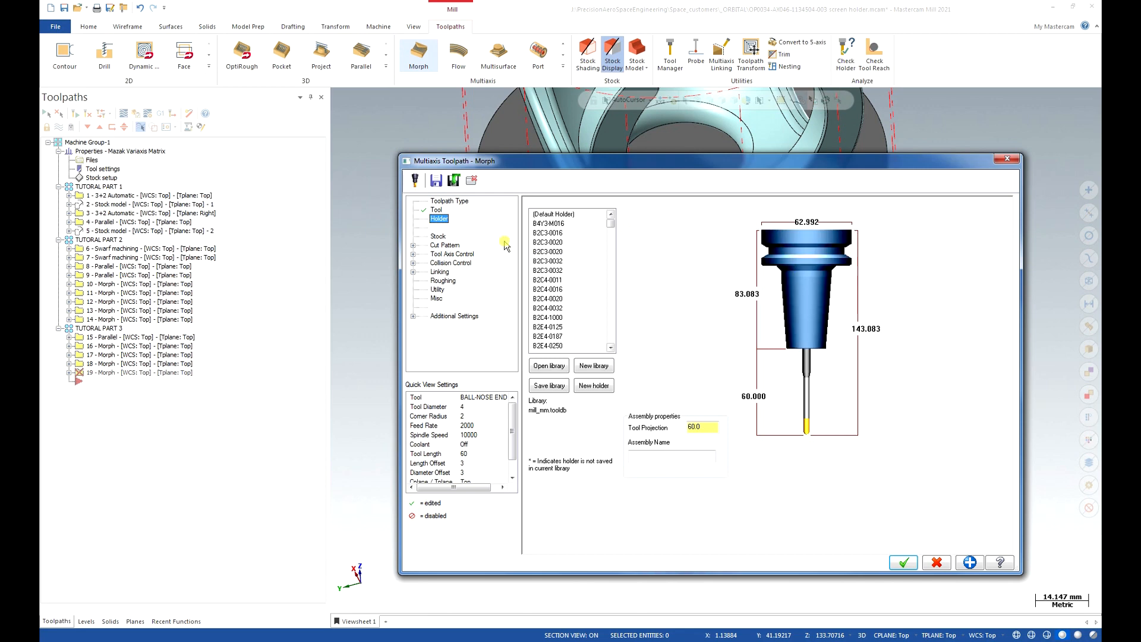
click(457, 245)
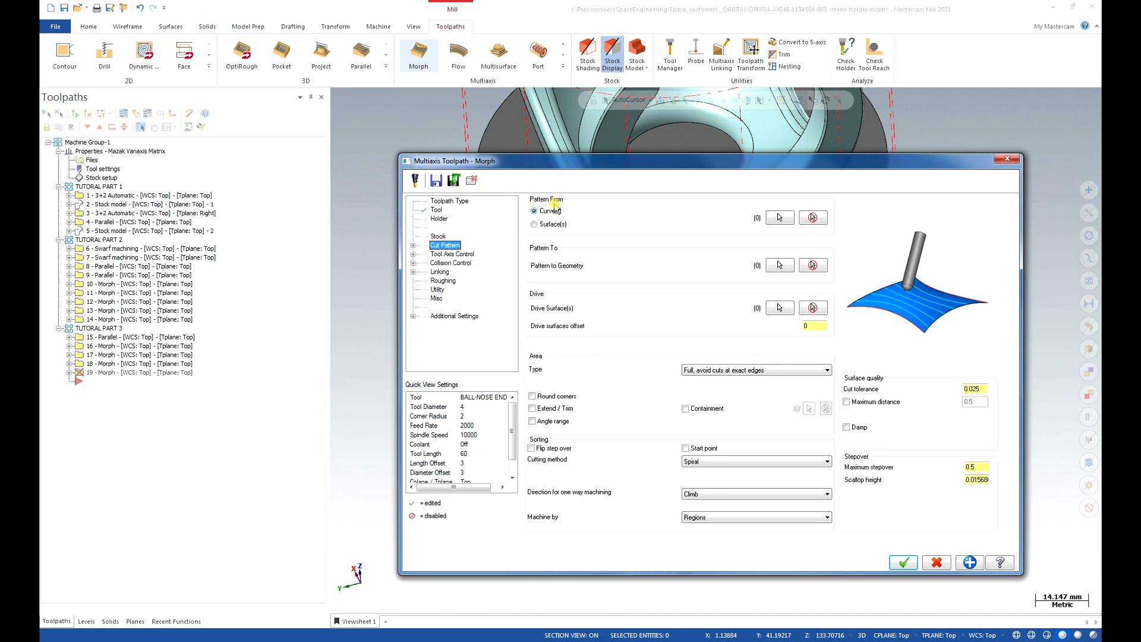
Set the band's top edge loop as the pattern curve and its lower edge loop as the pattern-to geometry.
click(779, 218)
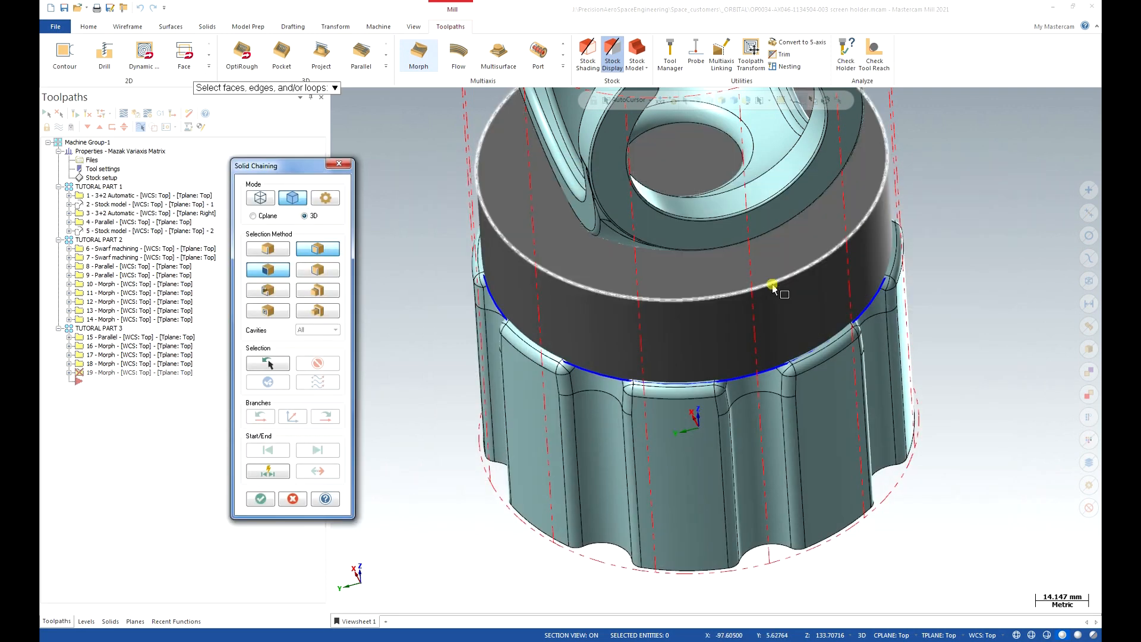
click(575, 284)
middle_drag(597, 358, 644, 364)
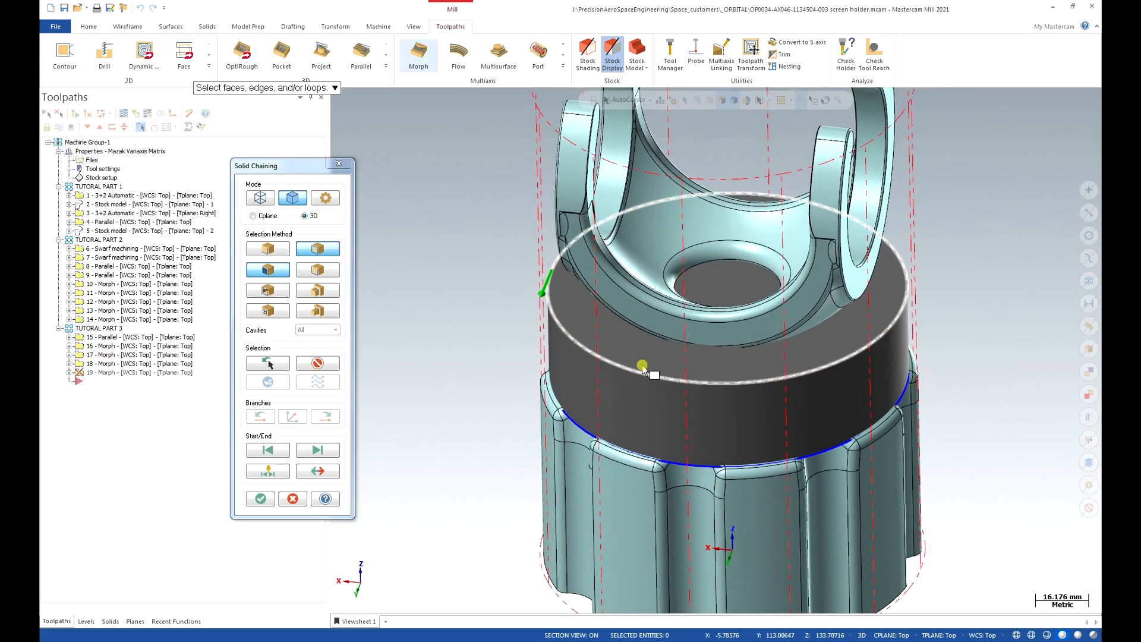
click(262, 499)
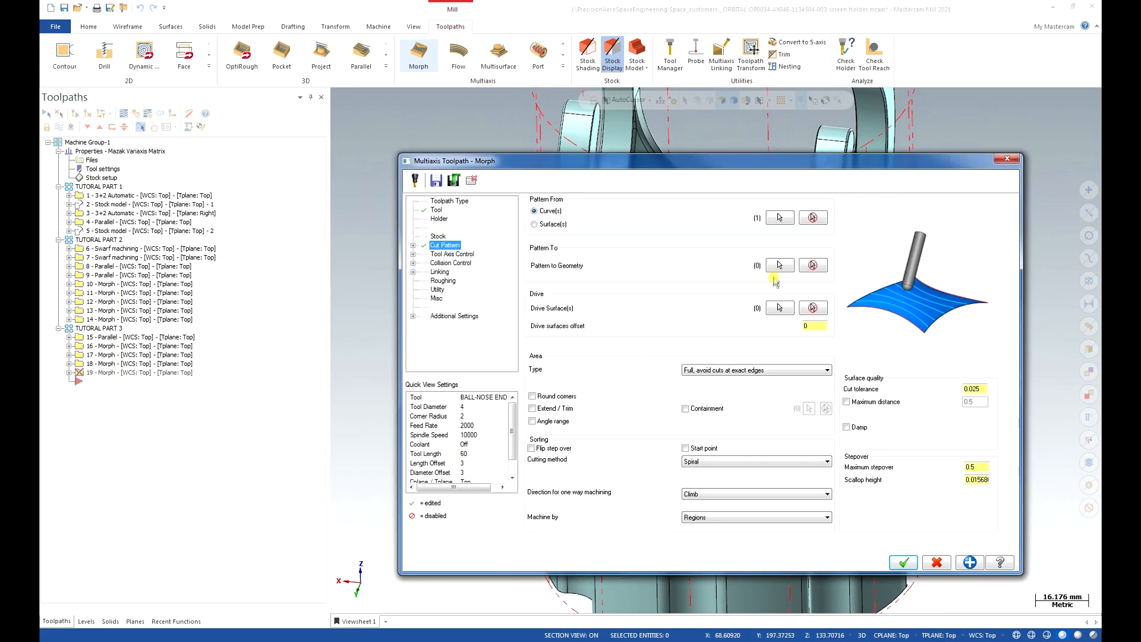
click(780, 266)
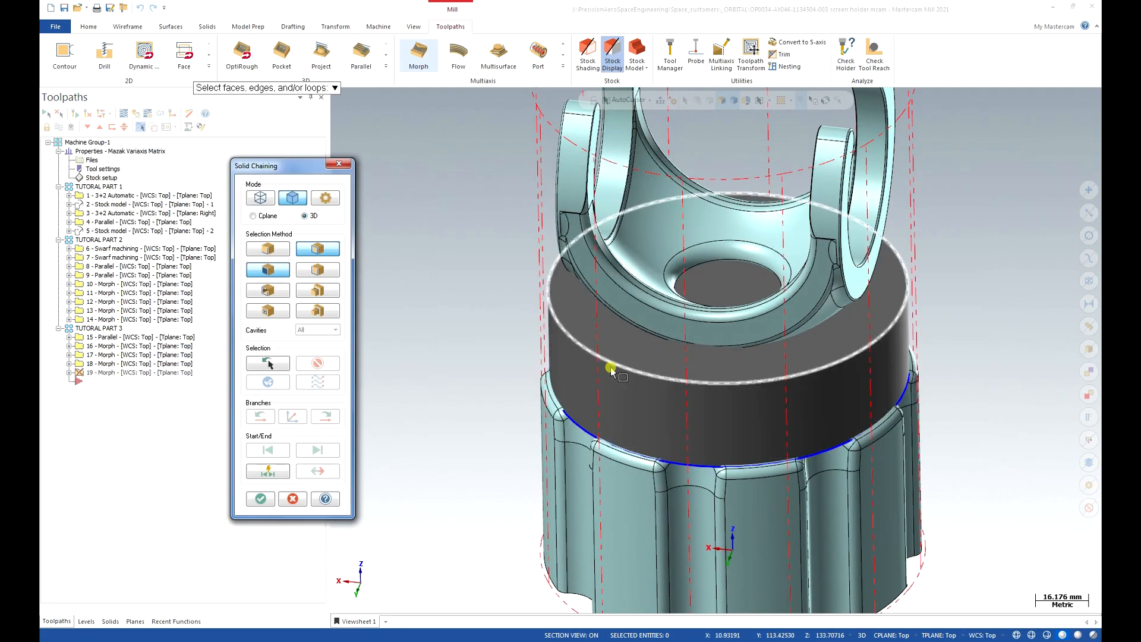
click(587, 433)
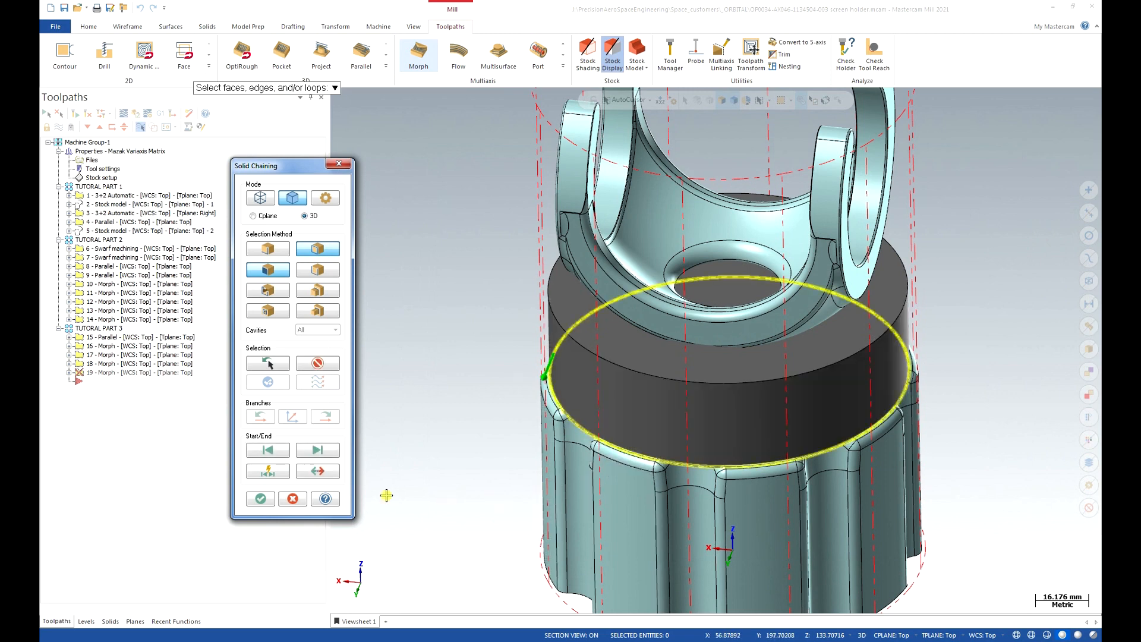
click(261, 501)
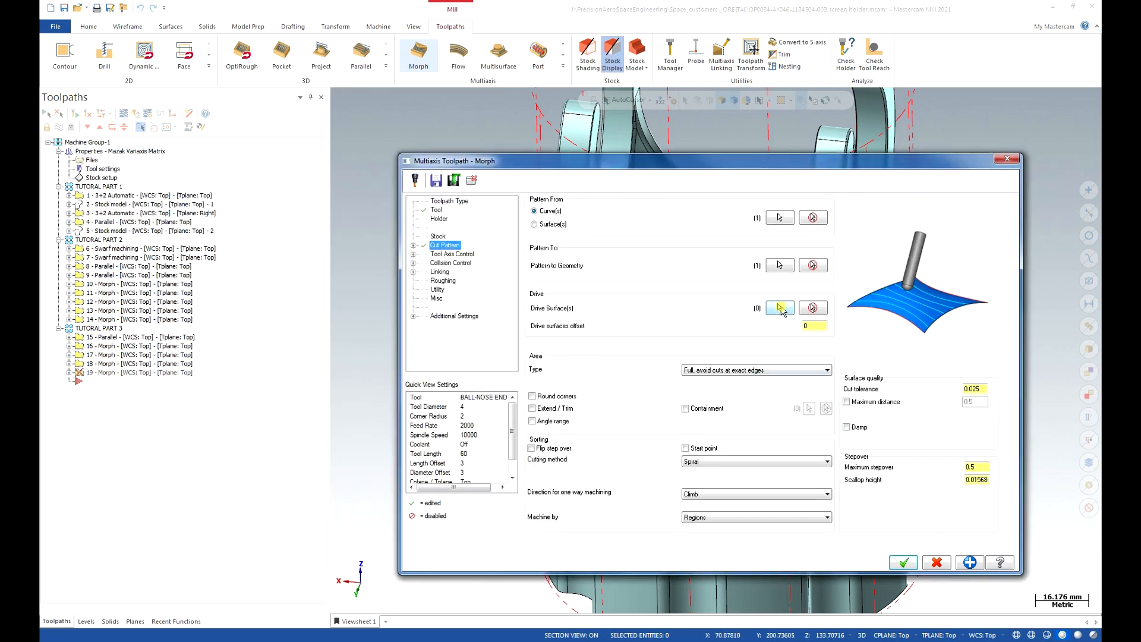
Select the band's cylindrical face as the drive surface, with level 1 Holder CATIA MODEL active.
click(781, 307)
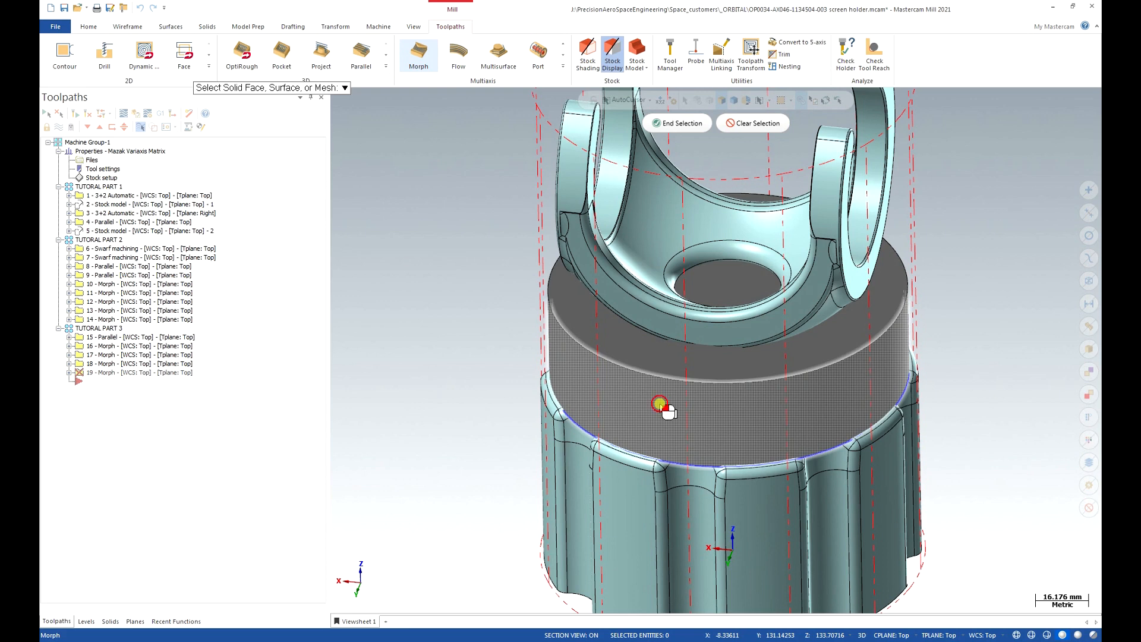
click(872, 411)
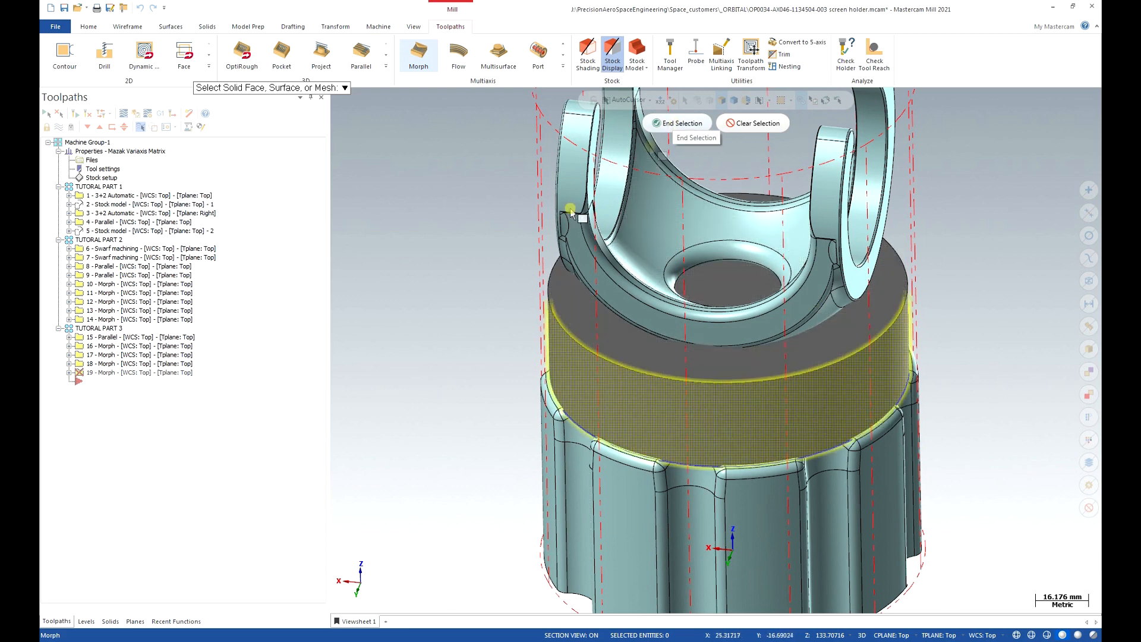
click(86, 621)
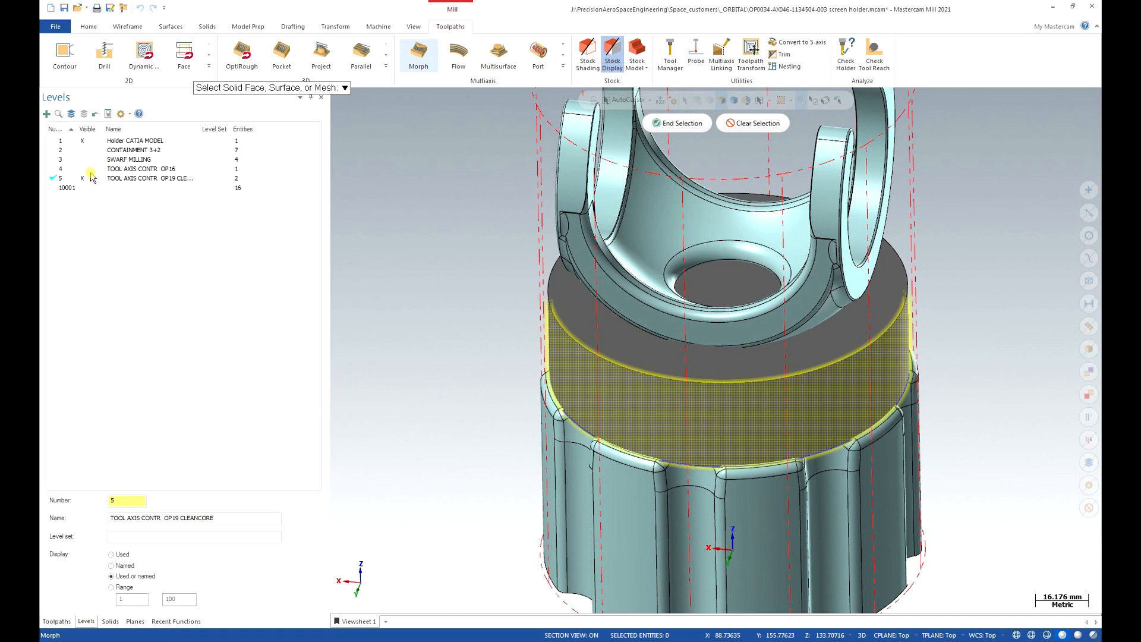
click(60, 142)
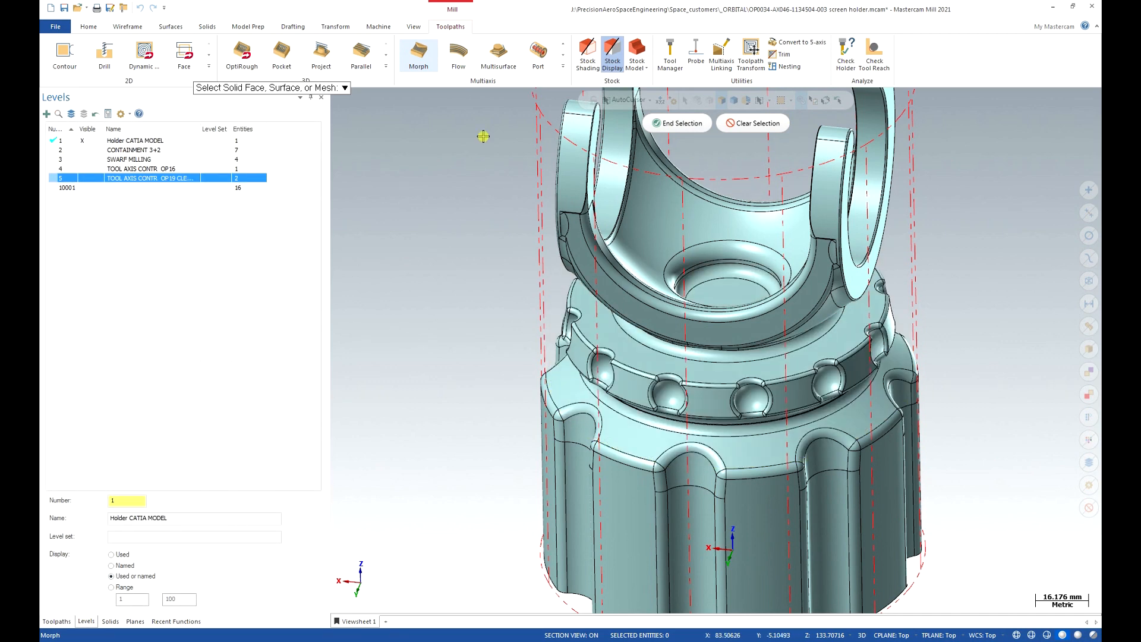
click(678, 123)
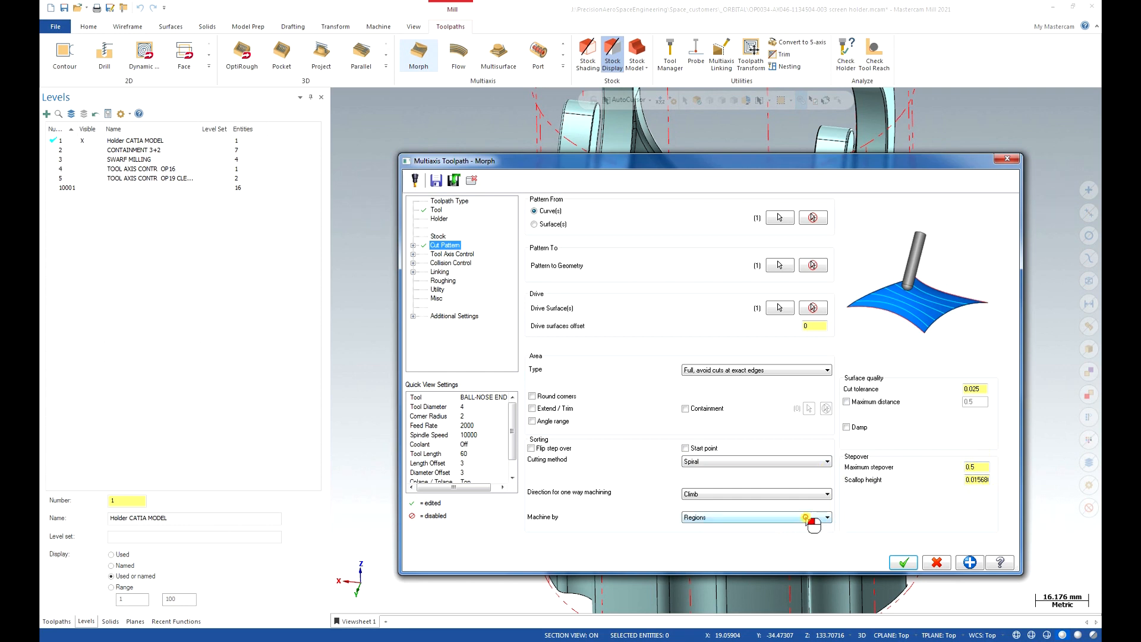
Set the Morph pattern to machine by Lanes.
click(824, 516)
click(780, 535)
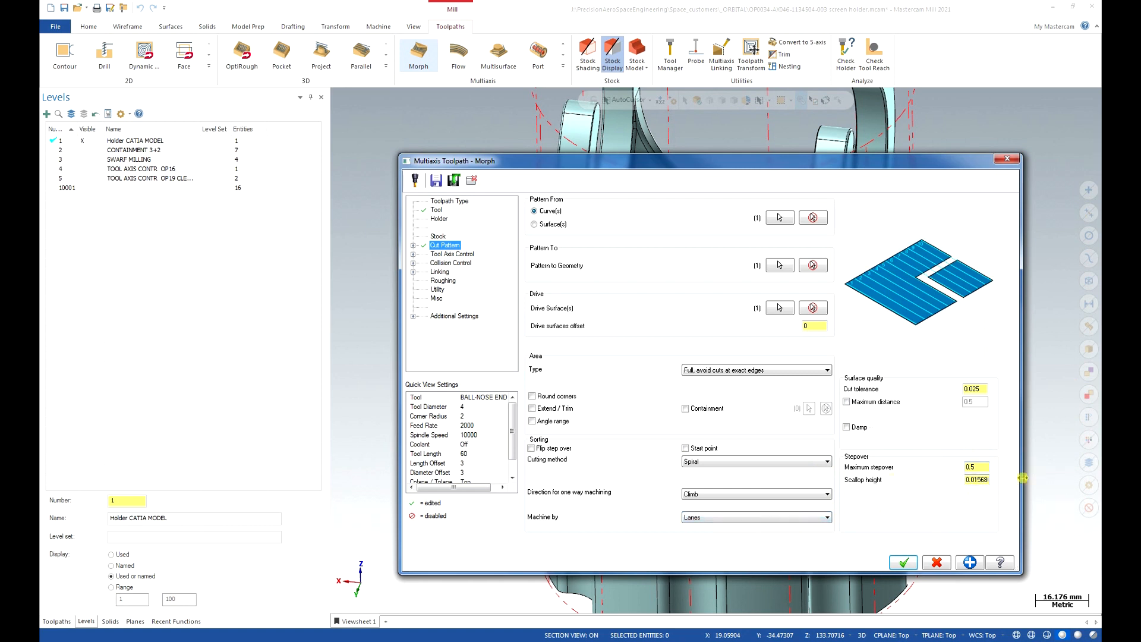
click(454, 254)
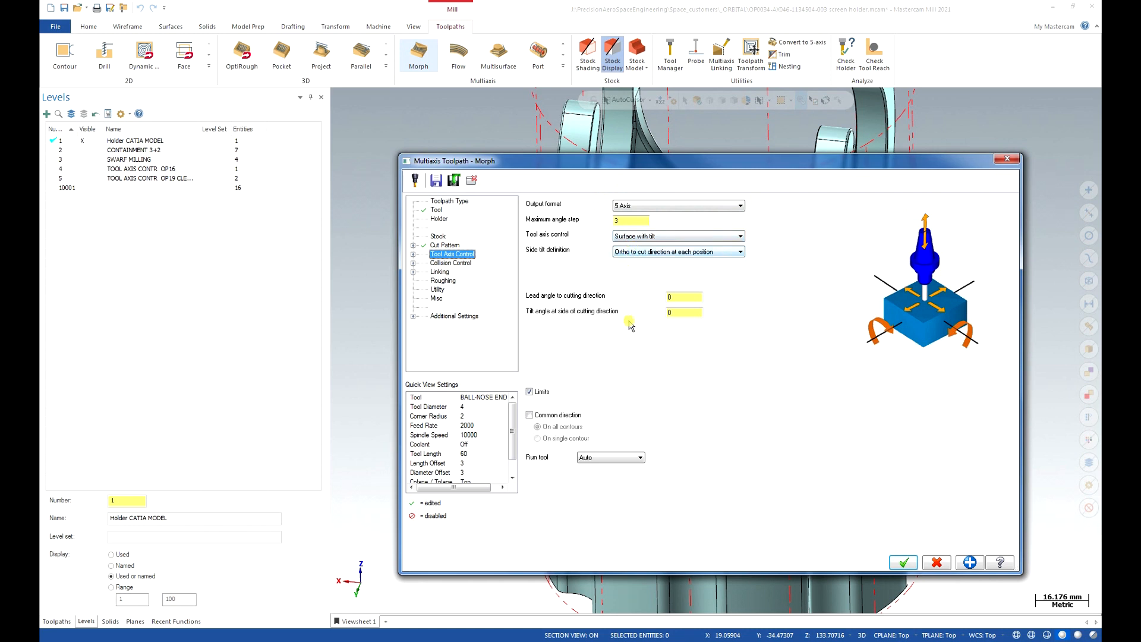
Turn off the tool axis angle limits and set a 10° side tilt angle.
click(529, 392)
click(696, 312)
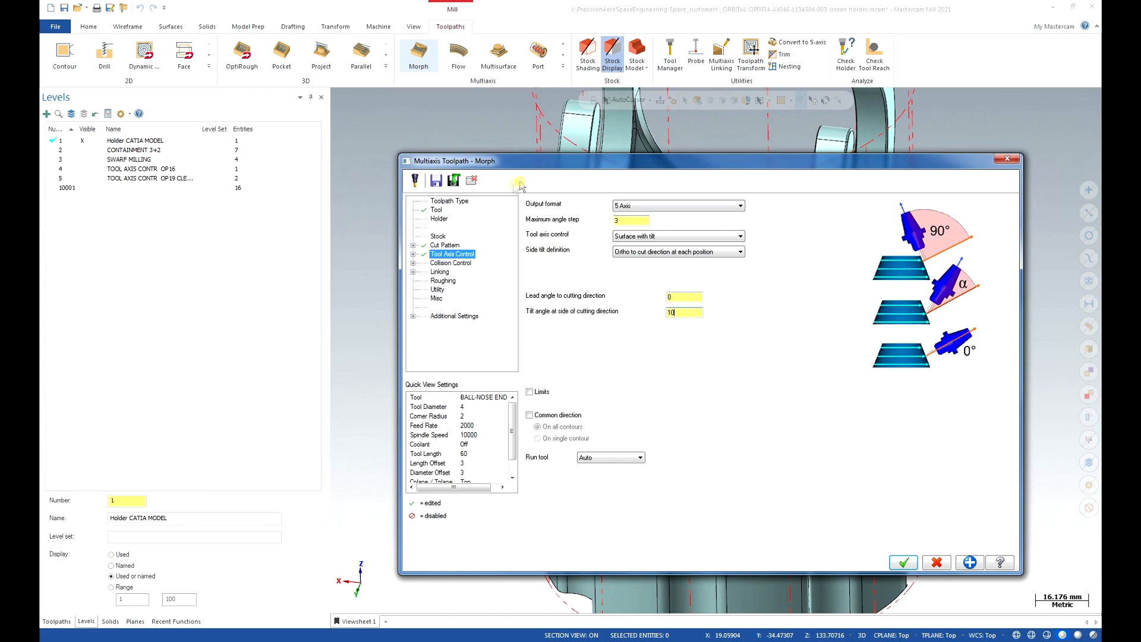
click(471, 179)
middle_drag(684, 275, 628, 358)
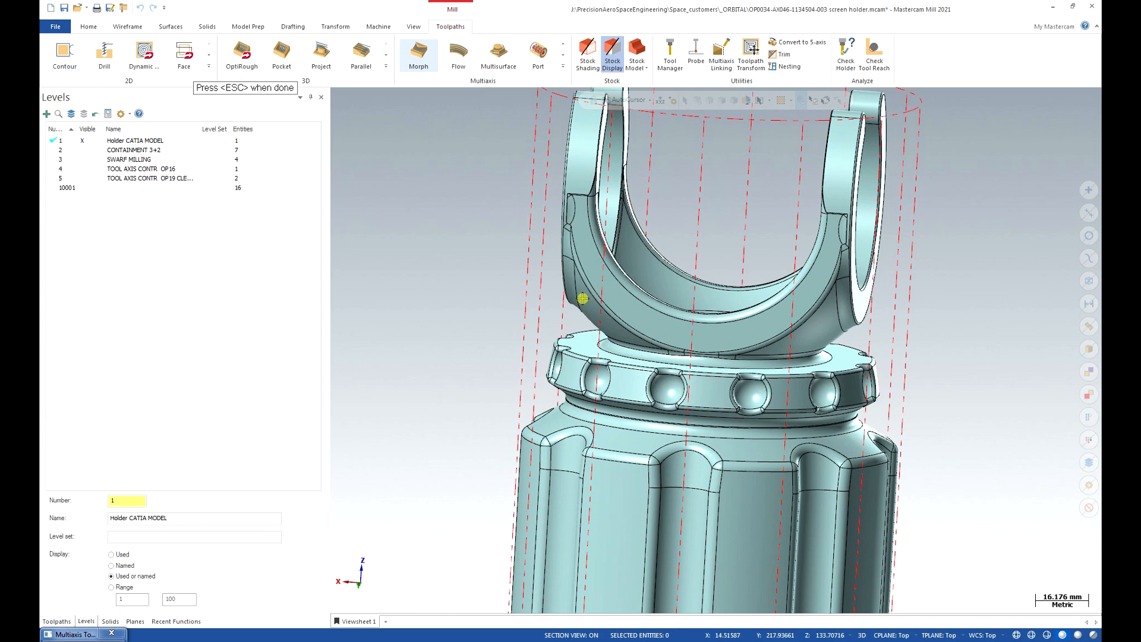
key(Escape)
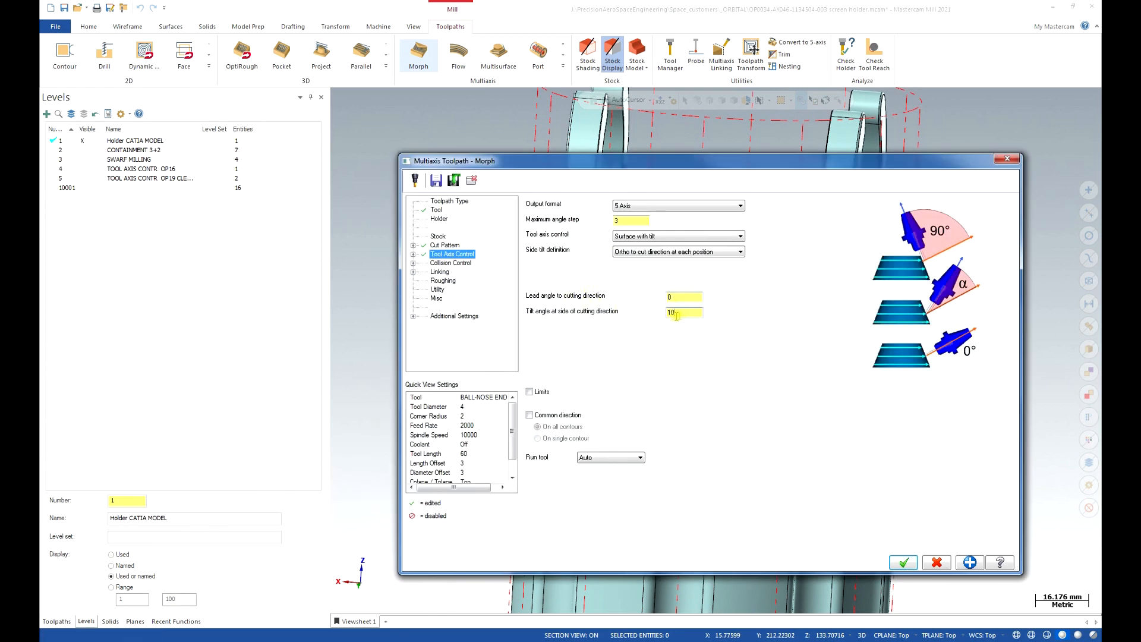
Set the gradual side tilt angle change to -20 in the advanced tilting options.
click(413, 254)
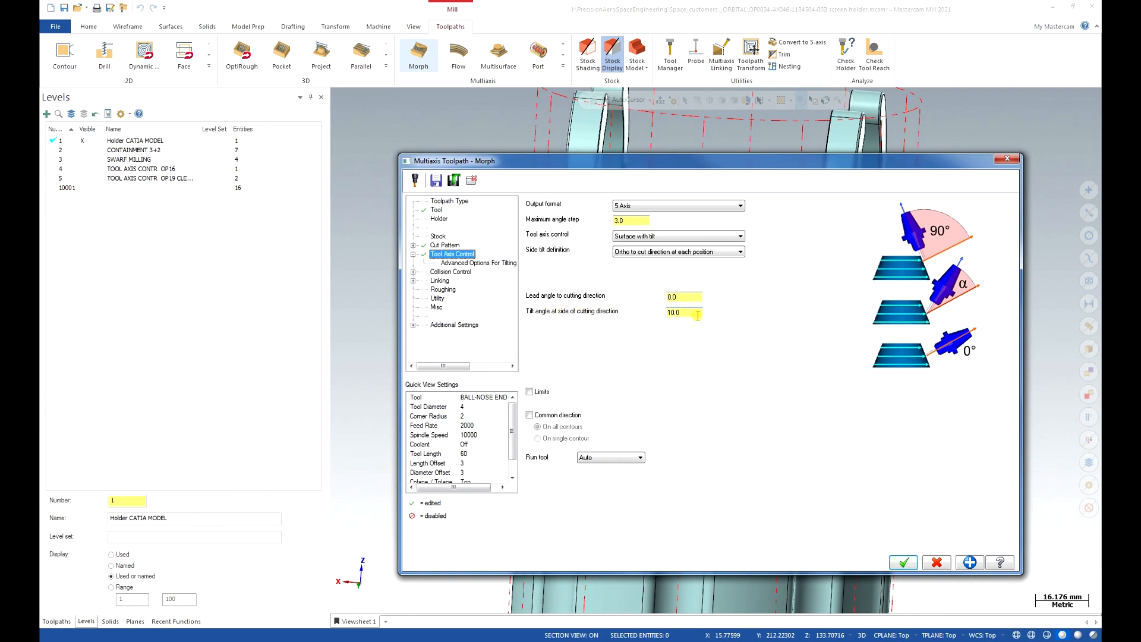
click(492, 263)
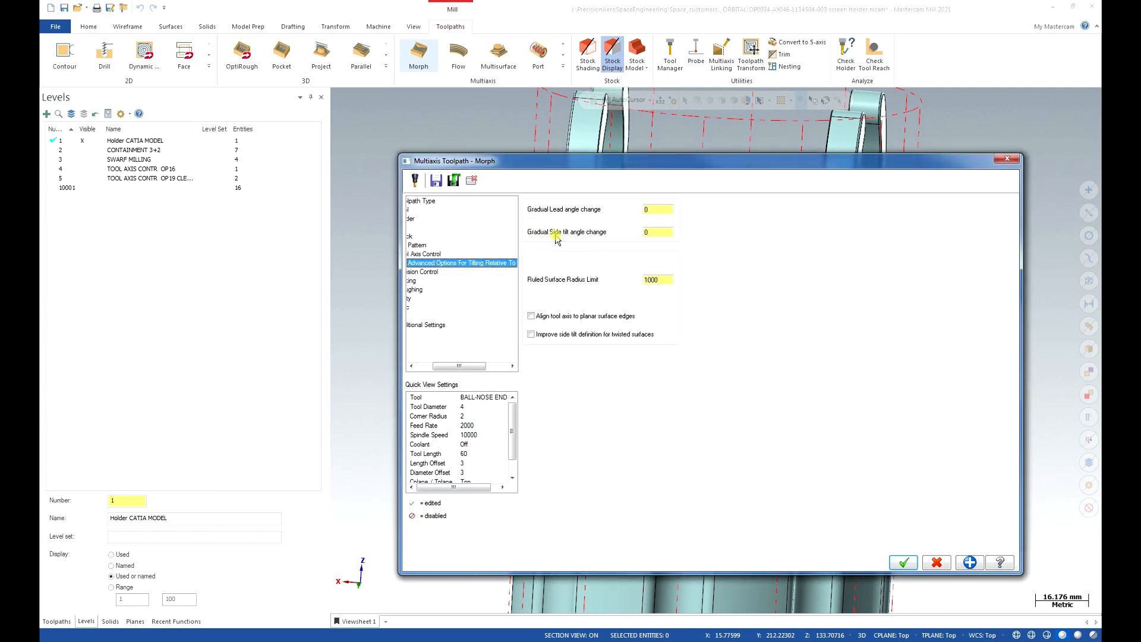
click(656, 232)
text(20)
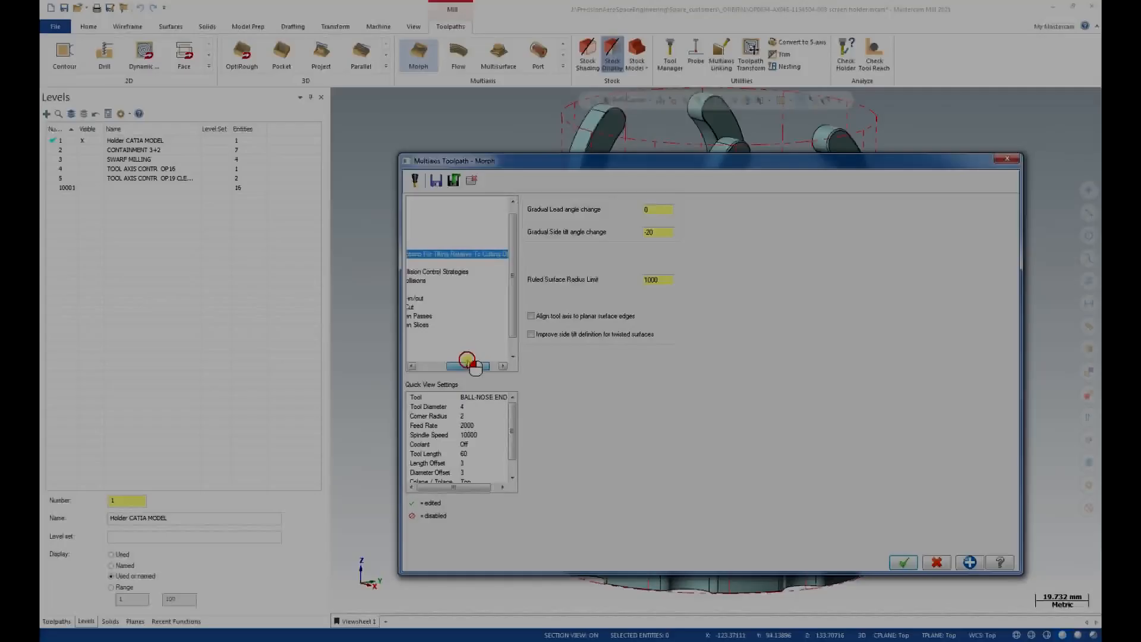
drag(458, 365, 410, 366)
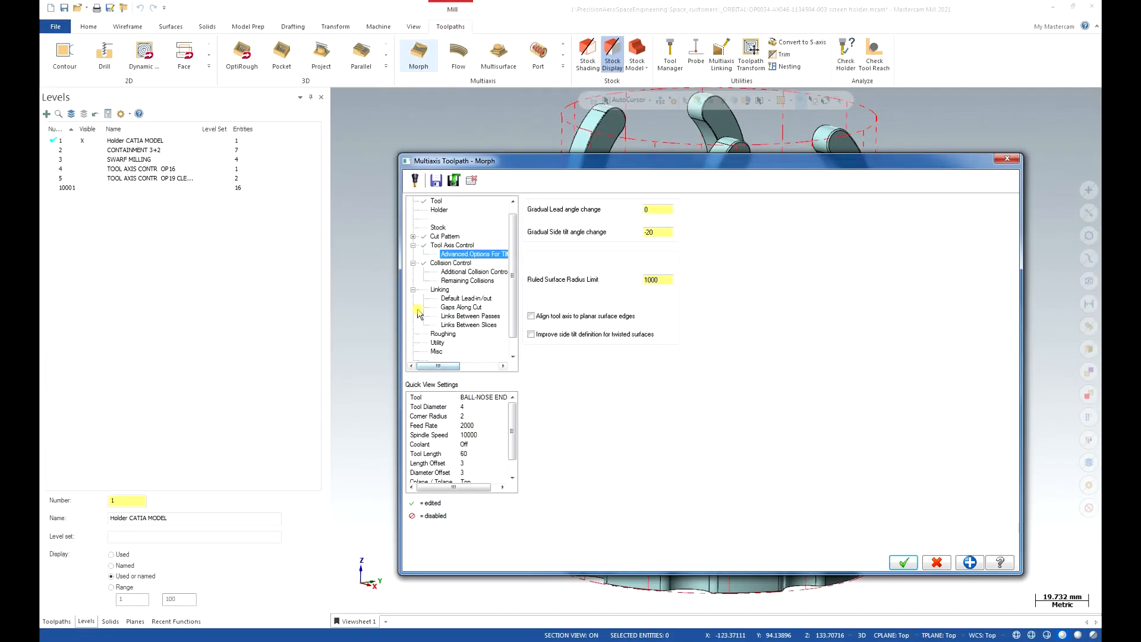
Enable the second collision check, which tilts the tool automatically at 0.03 tolerance.
click(450, 263)
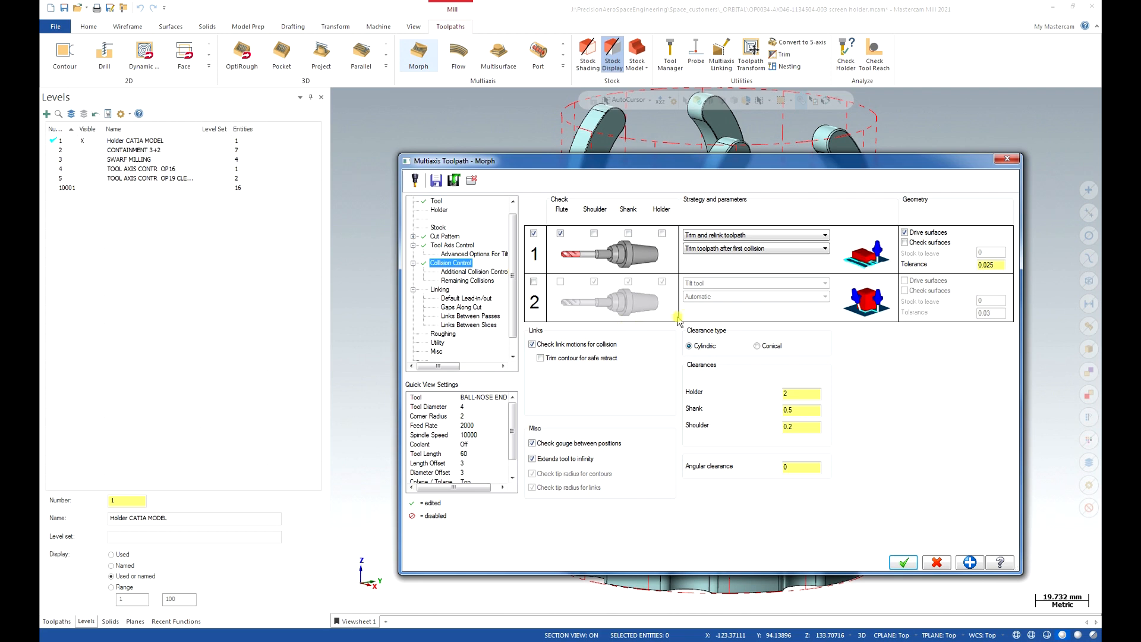
click(534, 282)
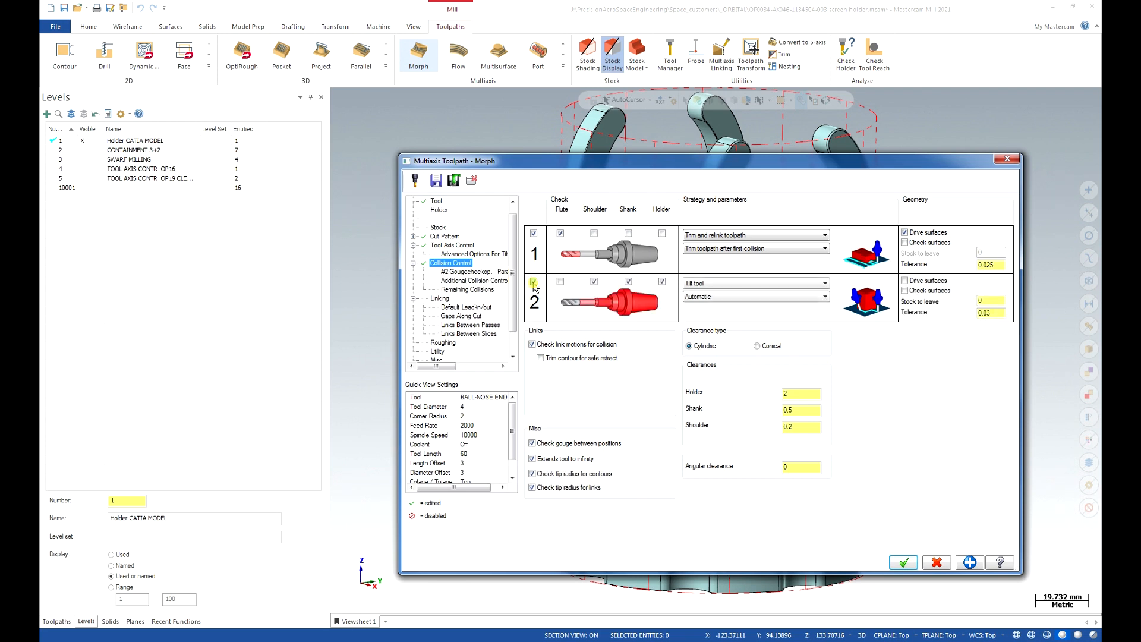
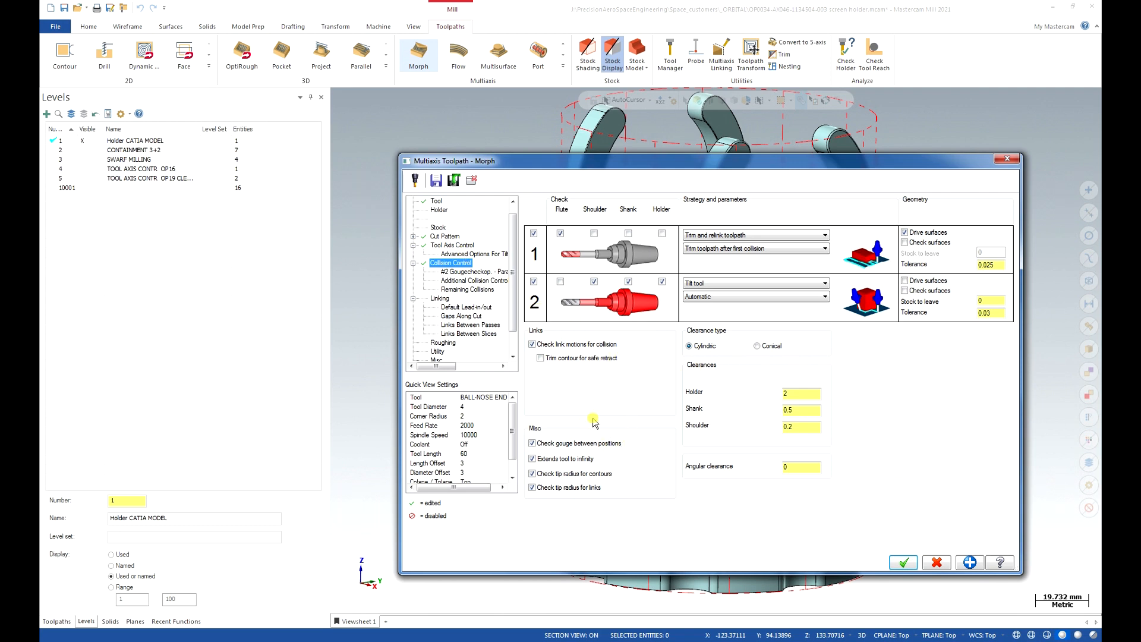
Limit the second collision check to the flute, unchecking shoulder, shank and holder.
click(560, 282)
click(594, 281)
click(628, 281)
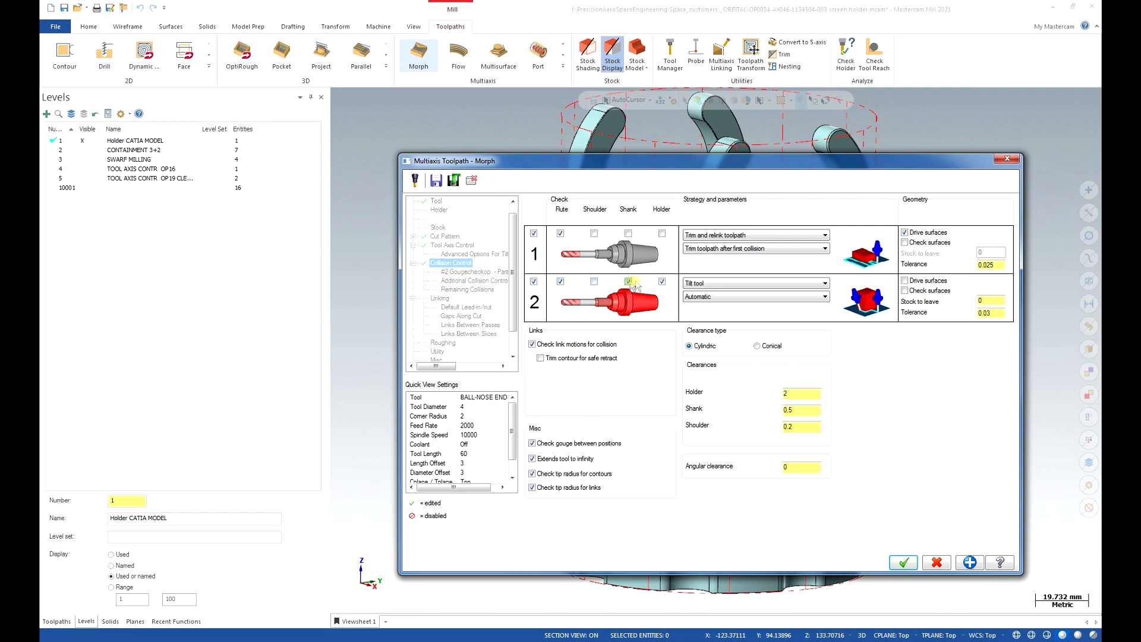
click(662, 282)
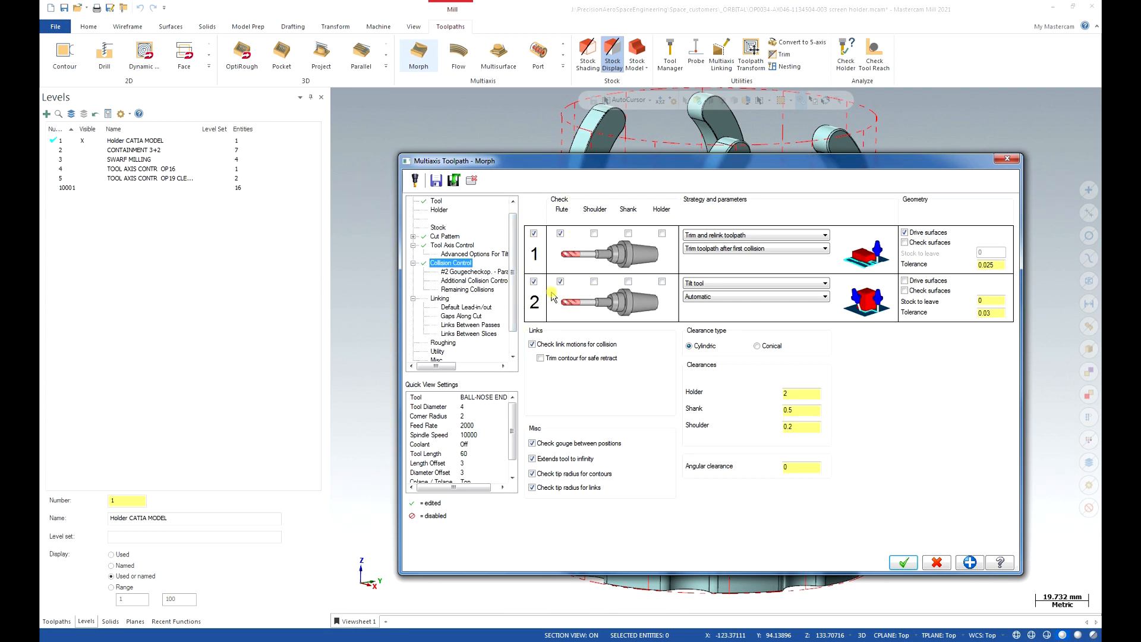
Set row two to retract the tool along the surface normal, checked against check surfaces.
click(740, 284)
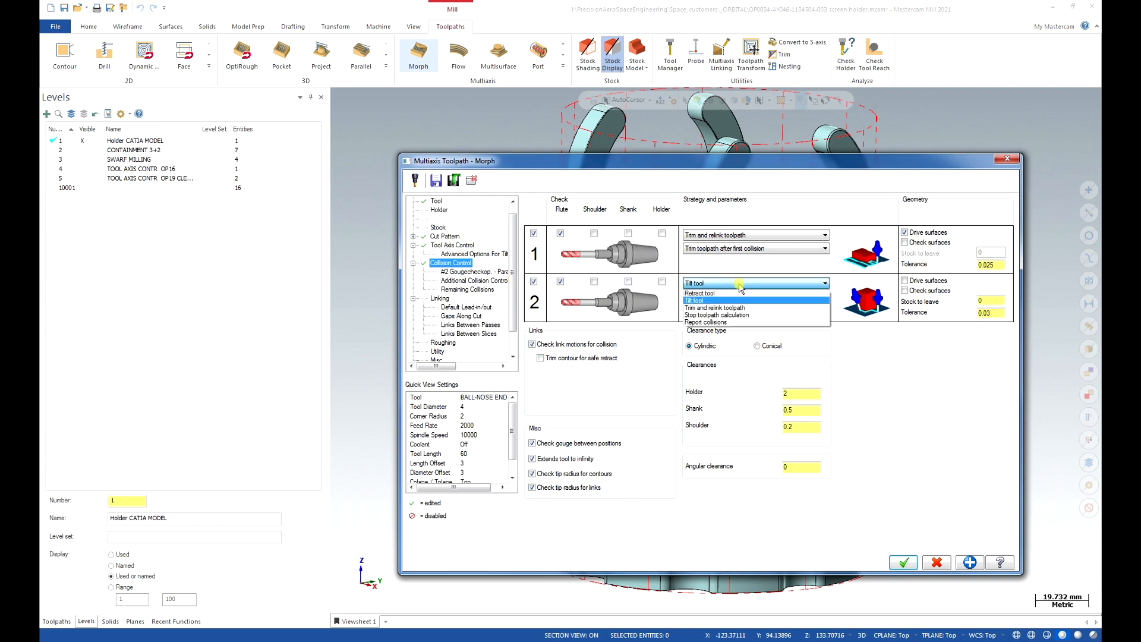
click(739, 293)
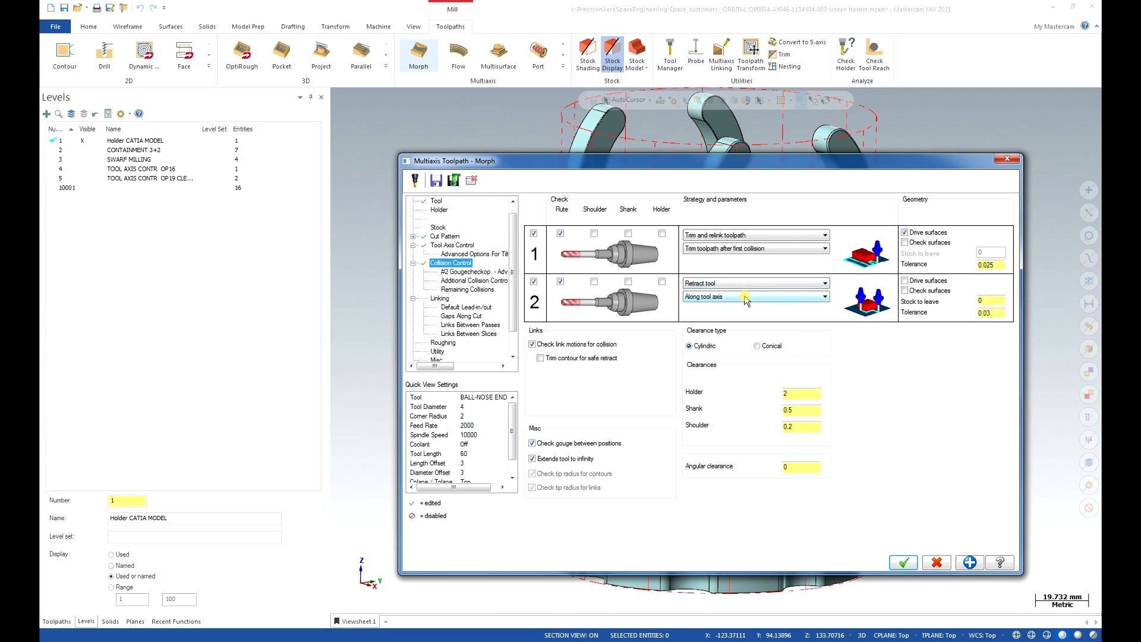
click(745, 297)
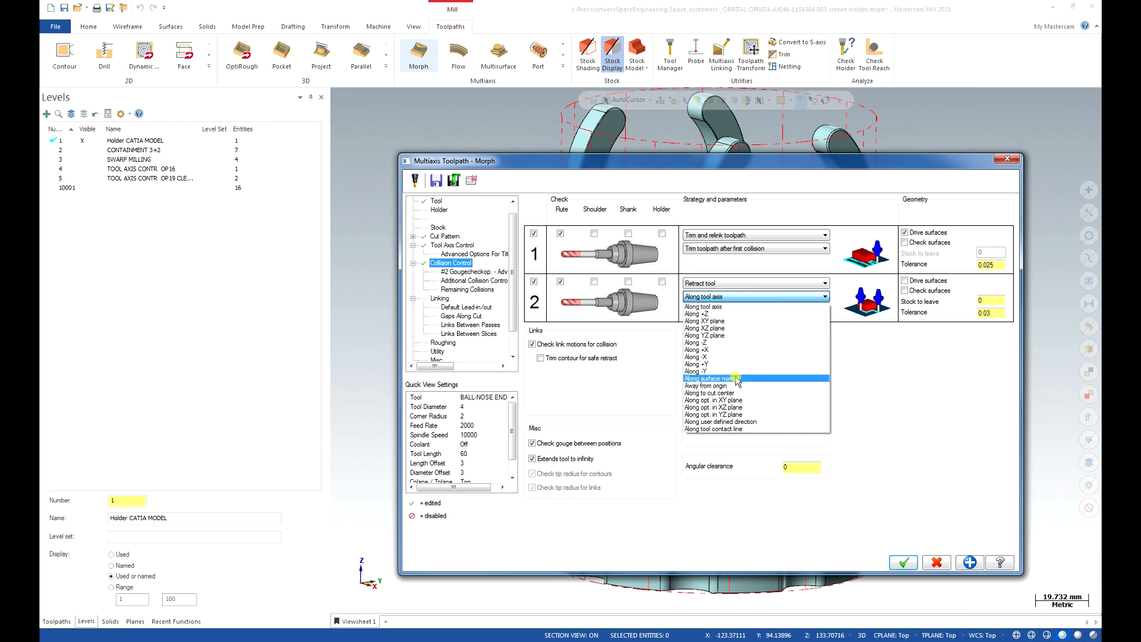
click(768, 379)
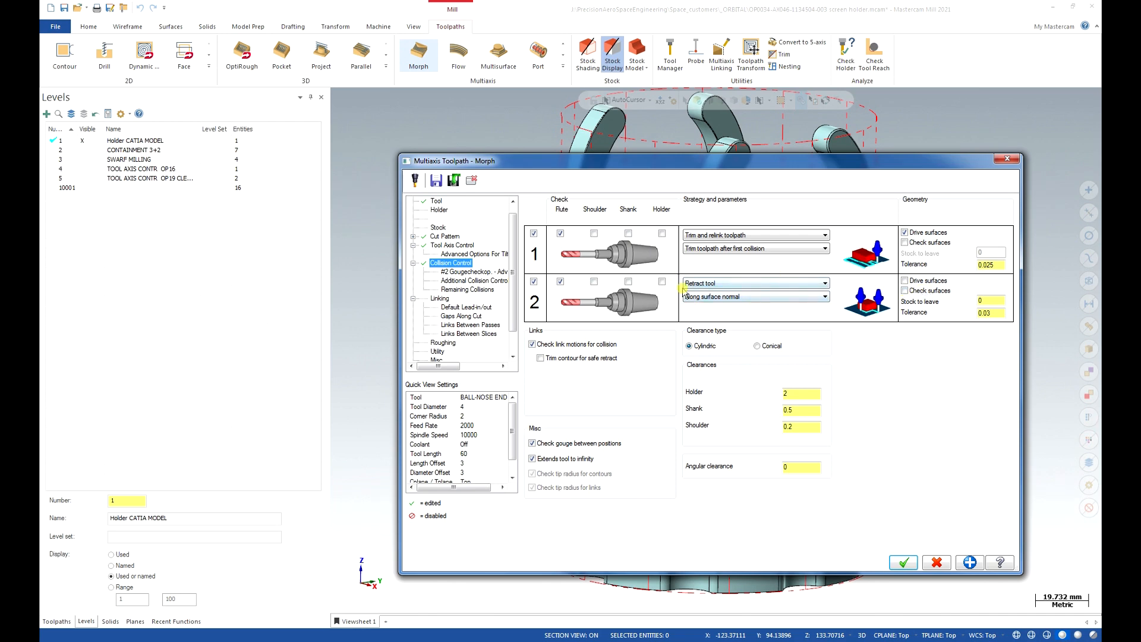
click(904, 290)
click(998, 288)
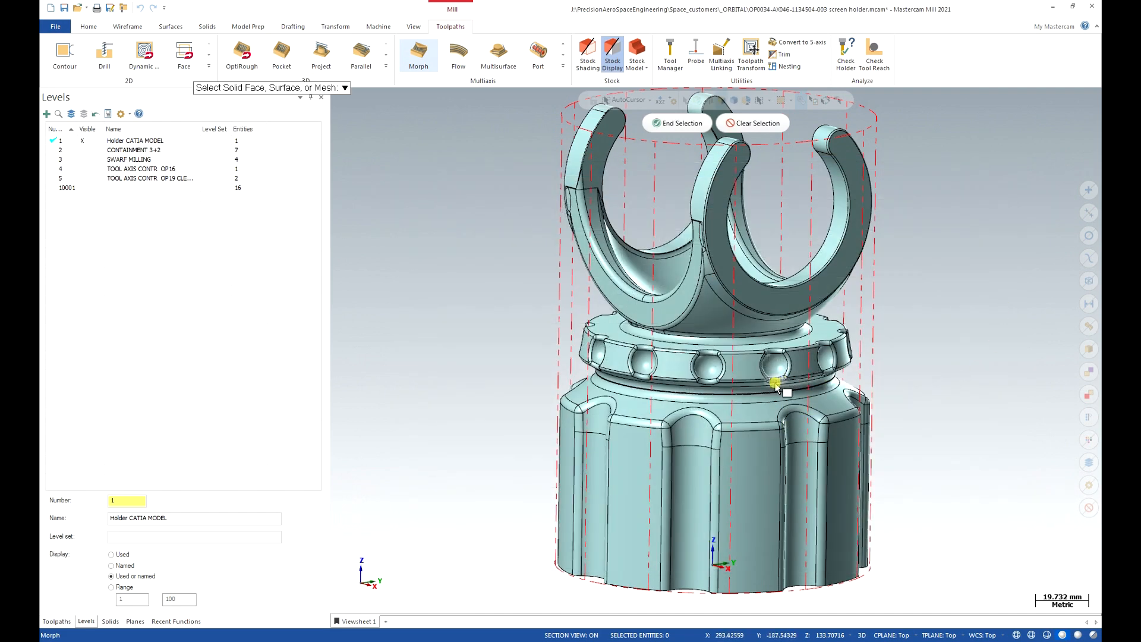
Window-select the ball-detent ring faces in Front view as the second check's check surfaces.
key(alt+2)
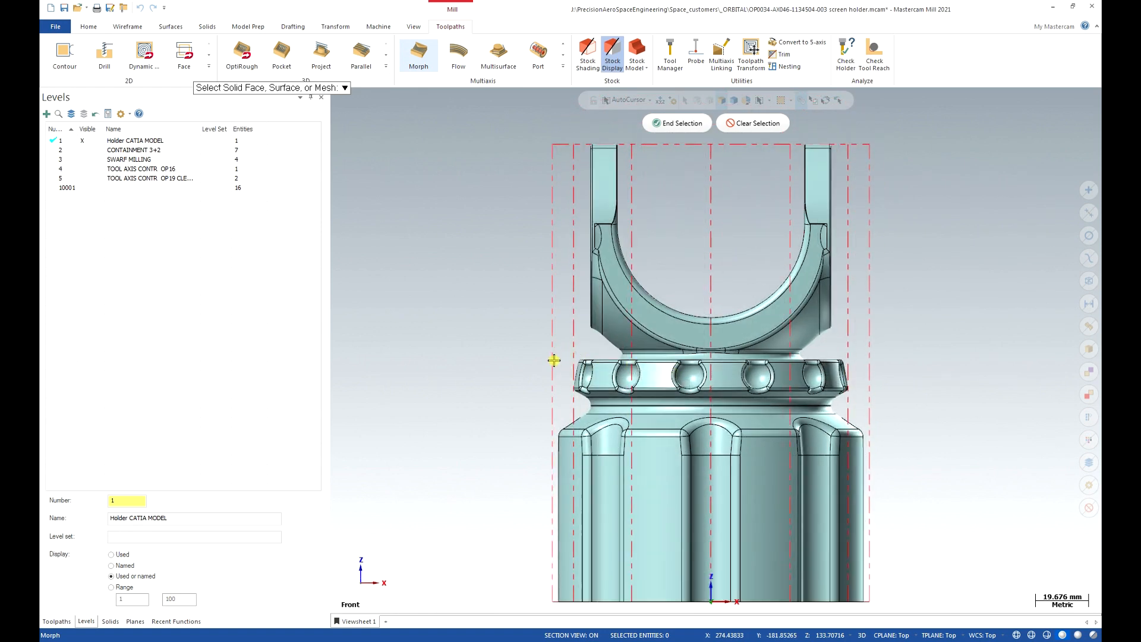
drag(554, 355, 869, 400)
middle_drag(900, 364, 904, 390)
middle_drag(736, 355, 737, 384)
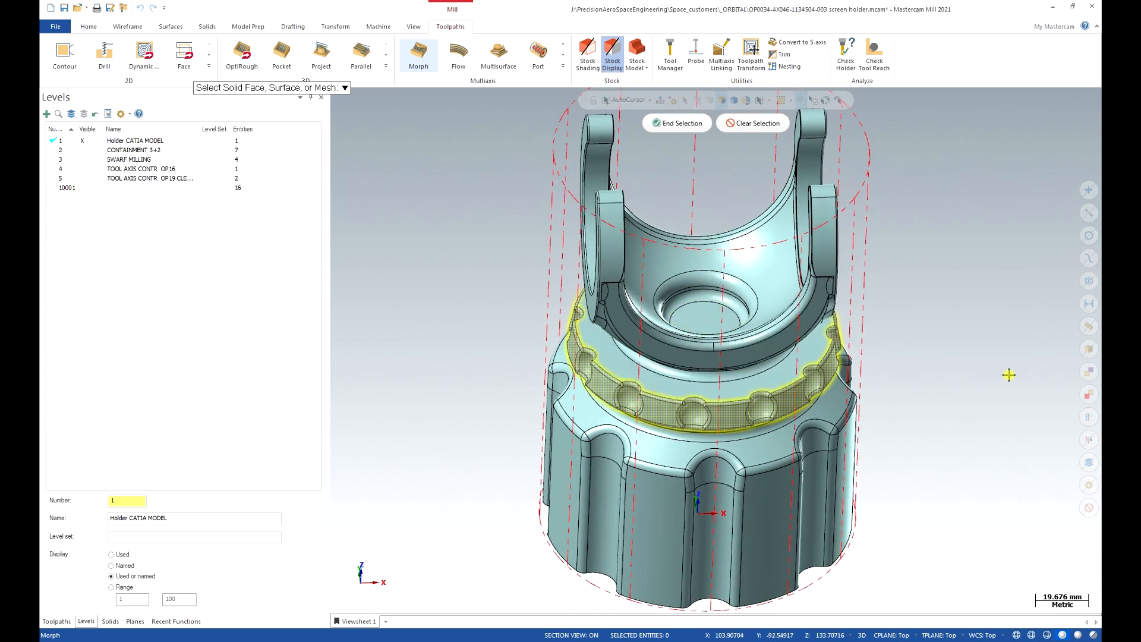
click(1017, 634)
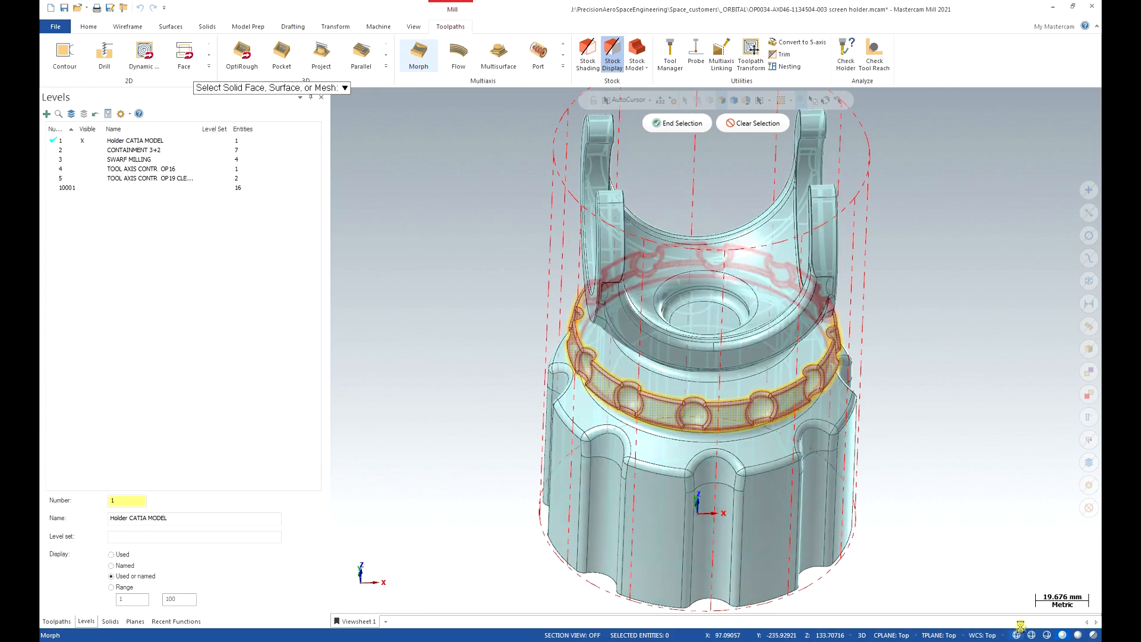
middle_drag(919, 522, 886, 479)
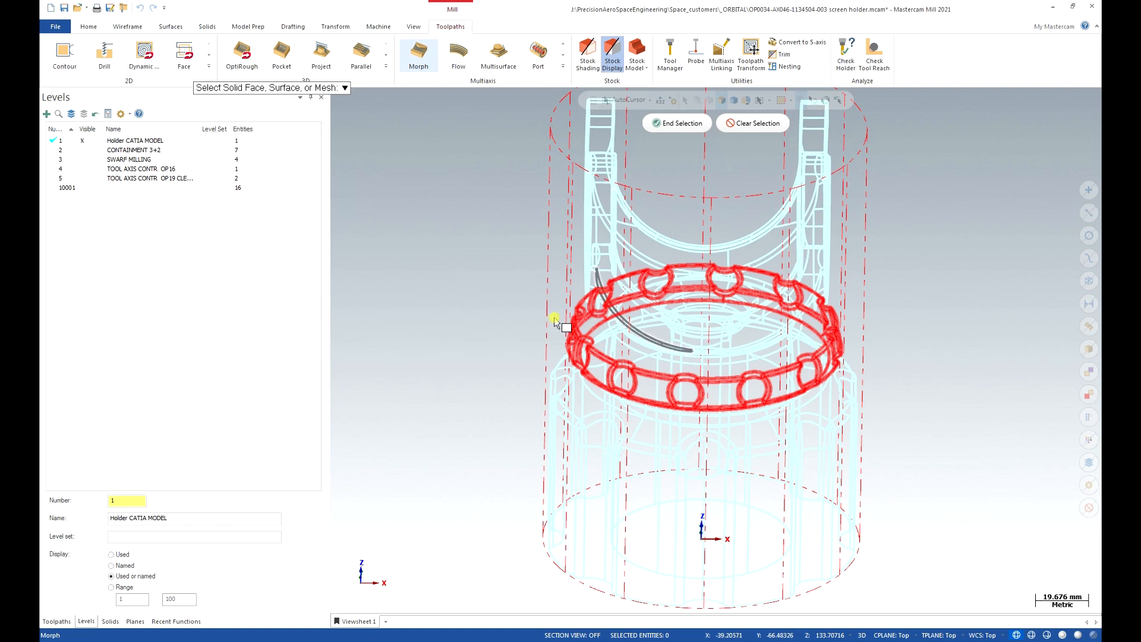
middle_drag(804, 427, 798, 466)
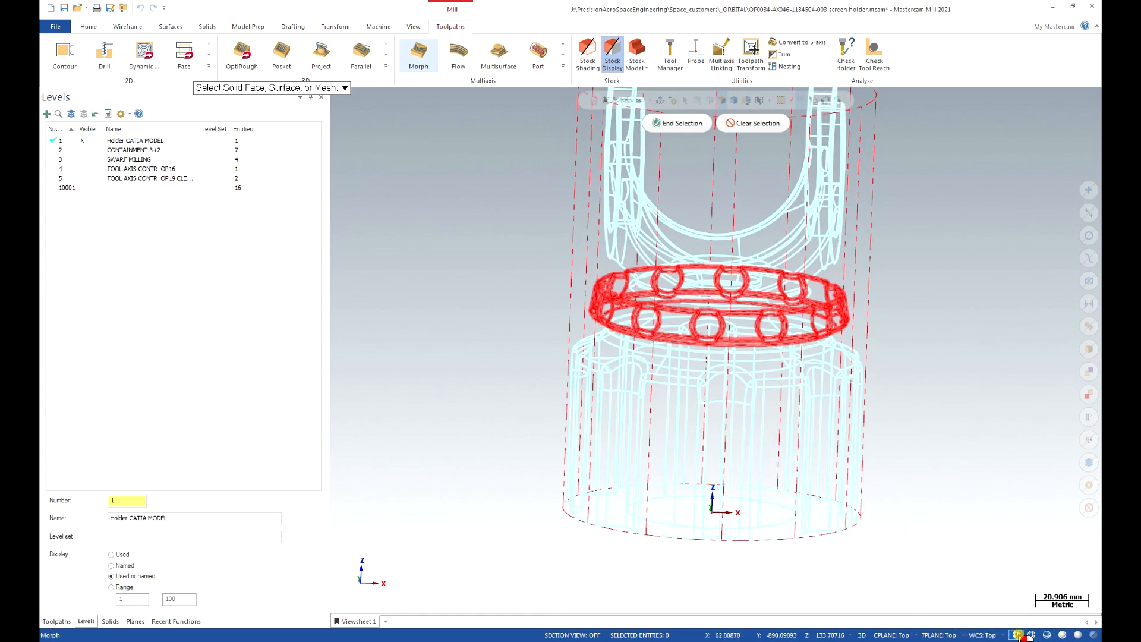
click(1062, 634)
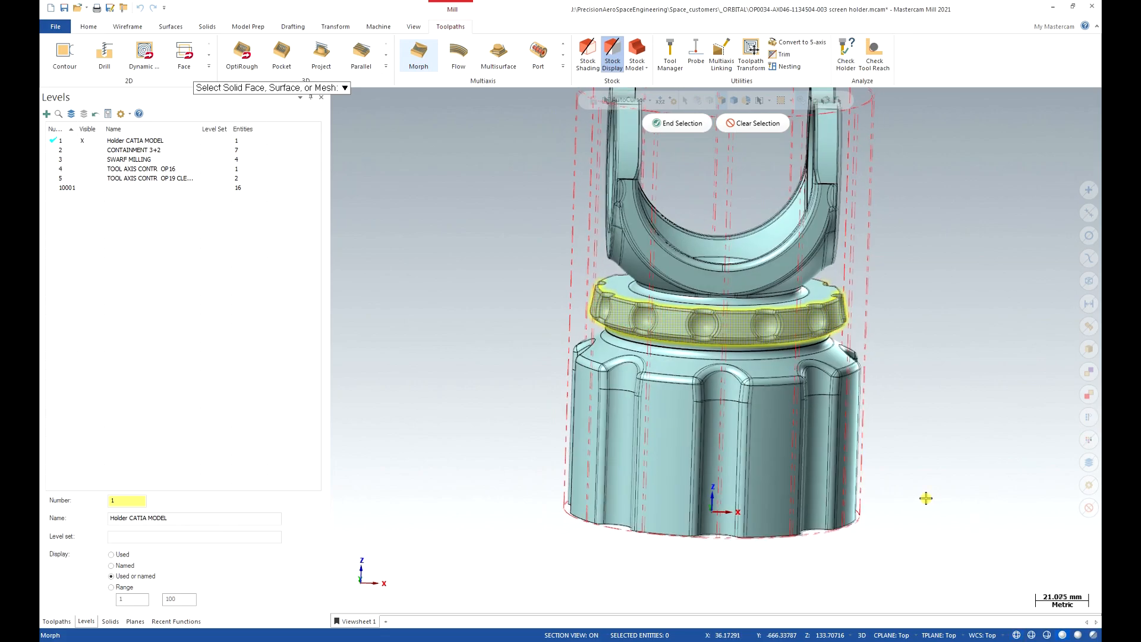
middle_drag(926, 498, 917, 498)
scroll(918, 497, down, 4)
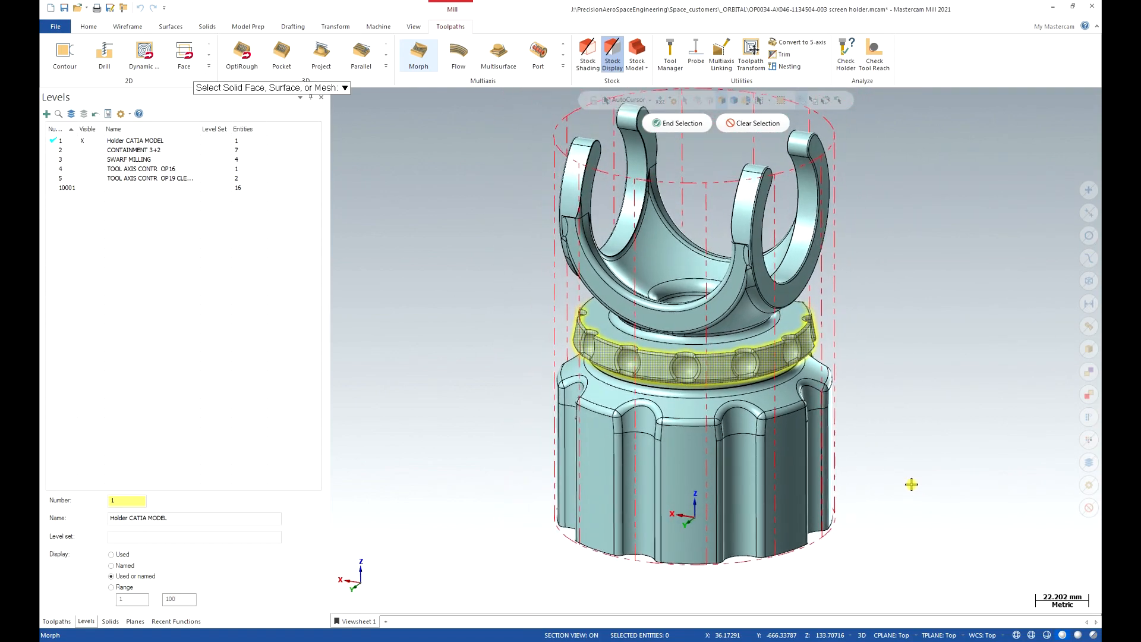
click(675, 132)
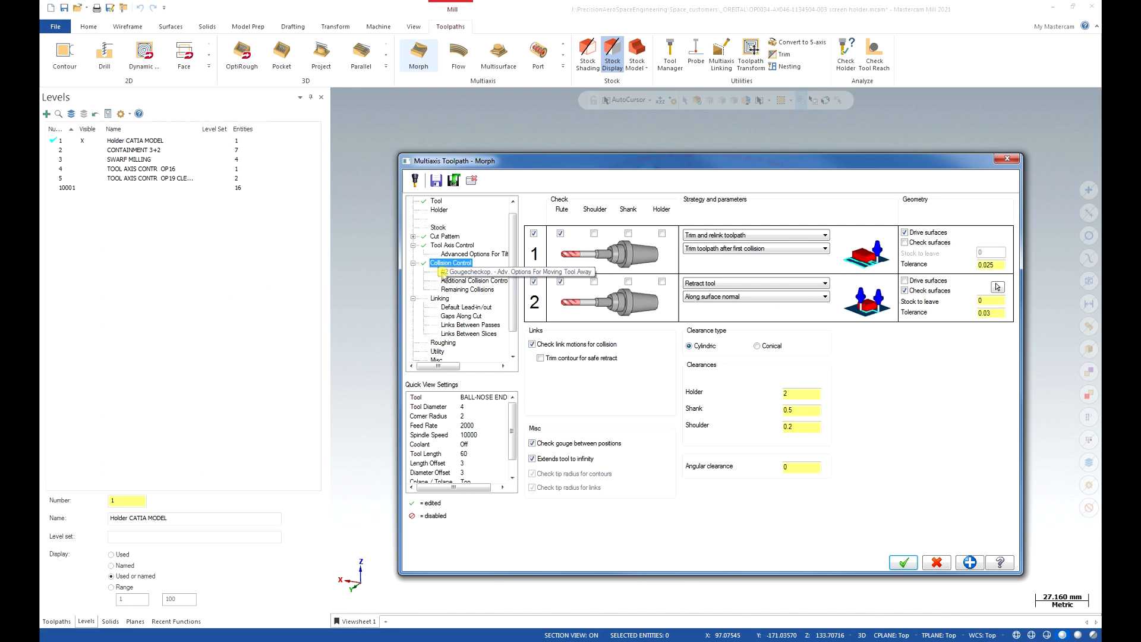
Enable Project tool on direction wherever needed in the second gouge check's advanced options.
click(474, 272)
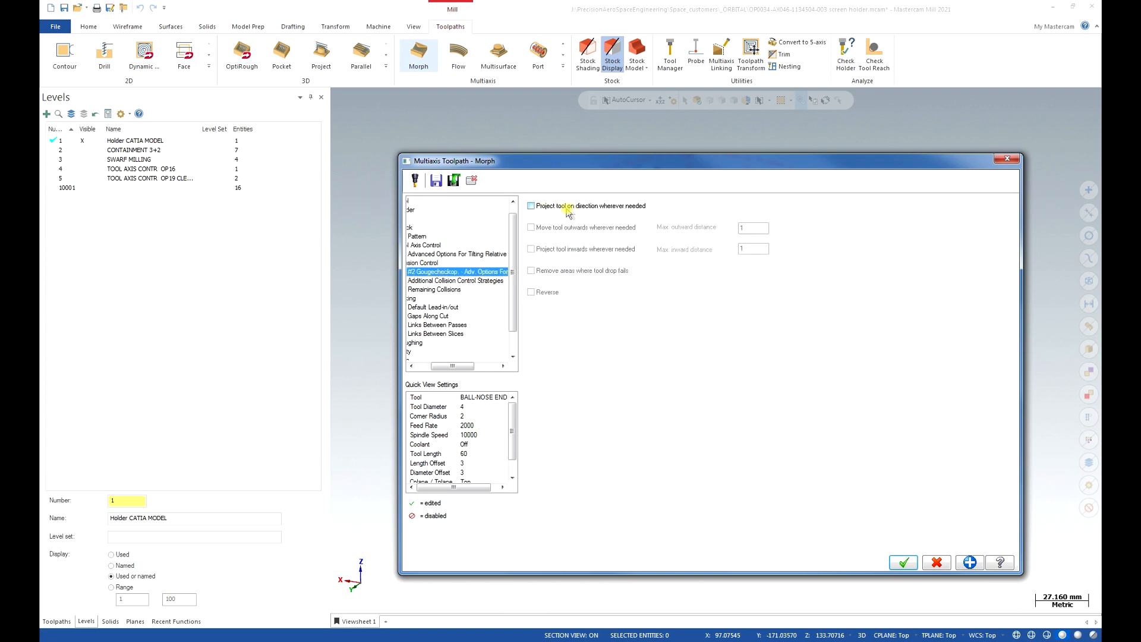
click(532, 207)
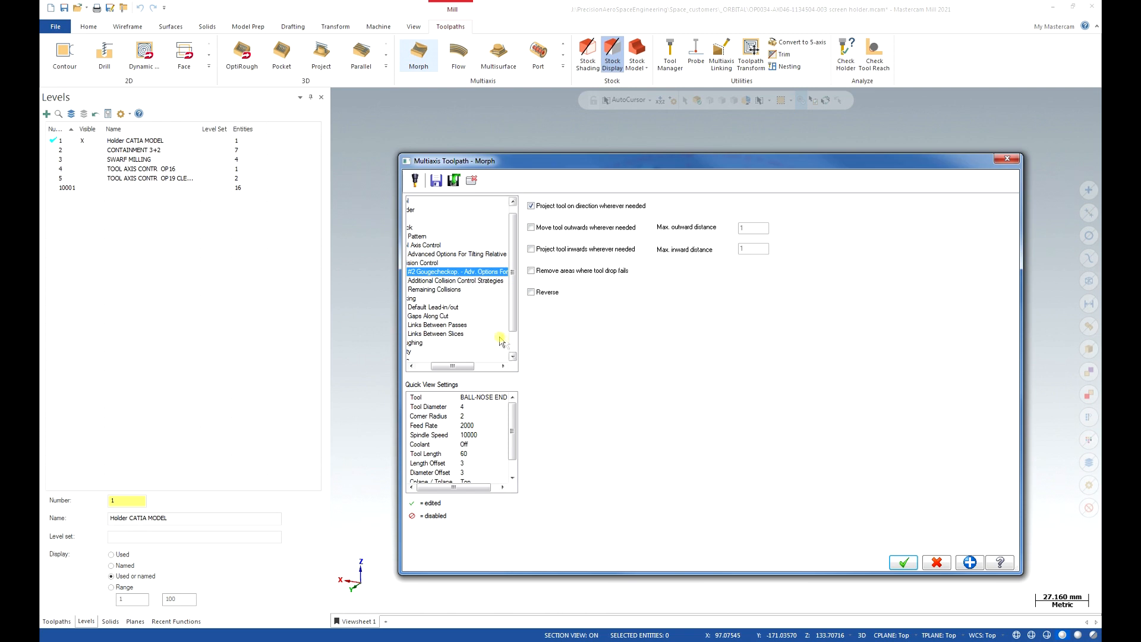
click(531, 271)
drag(460, 365, 447, 366)
click(450, 263)
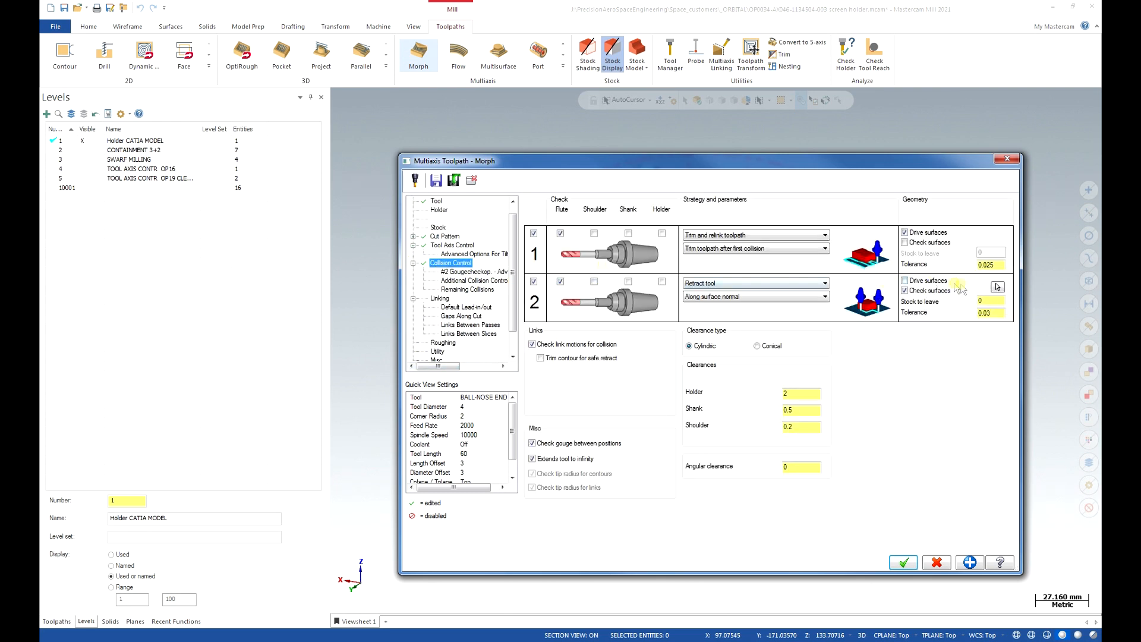
Review the second collision check's selected ring check surfaces from several angles.
click(997, 288)
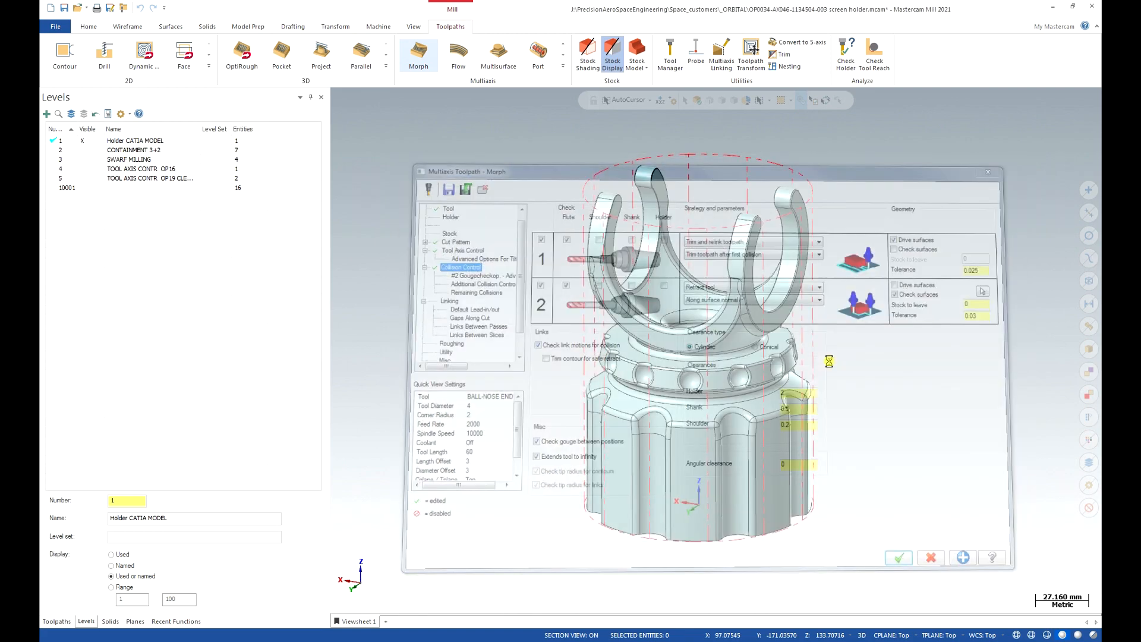
middle_drag(718, 400, 711, 317)
scroll(701, 400, up, 1)
scroll(702, 401, up, 6)
mouse_move(697, 413)
middle_down()
mouse_move(683, 433)
mouse_move(698, 436)
middle_up()
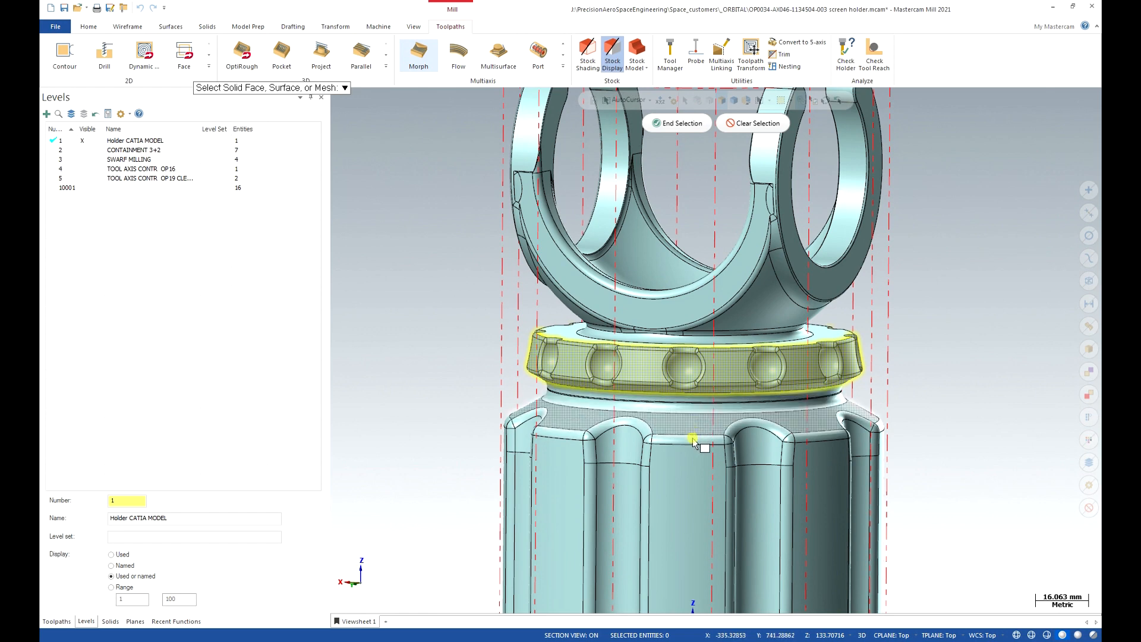
click(679, 125)
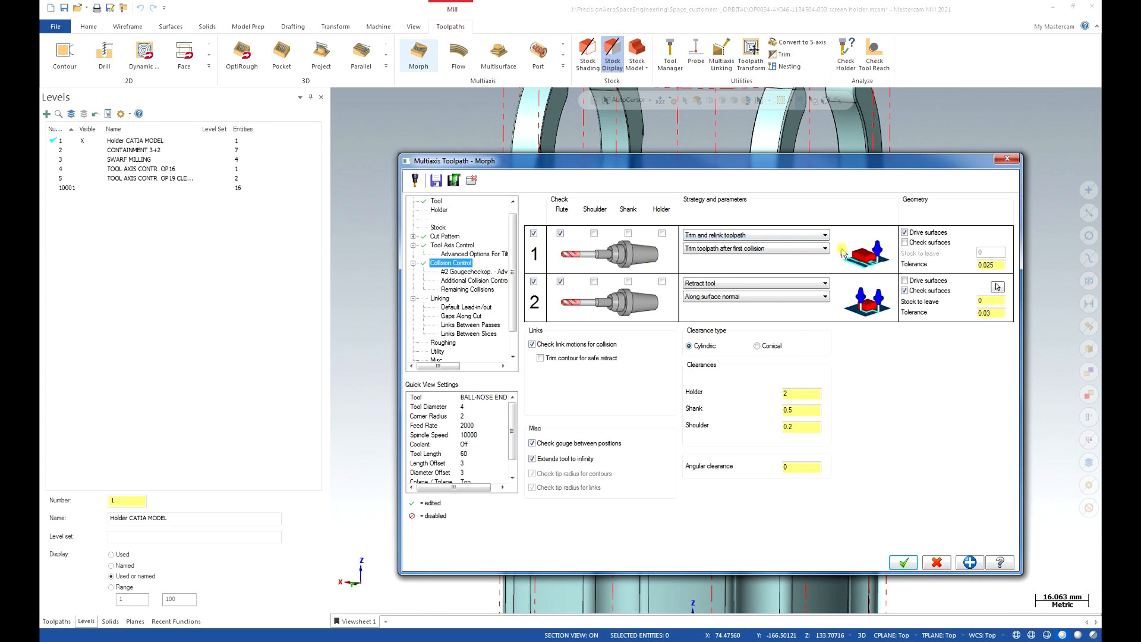
Switch the first collision check from drive surfaces to the waist and flange check surfaces.
click(909, 239)
click(905, 243)
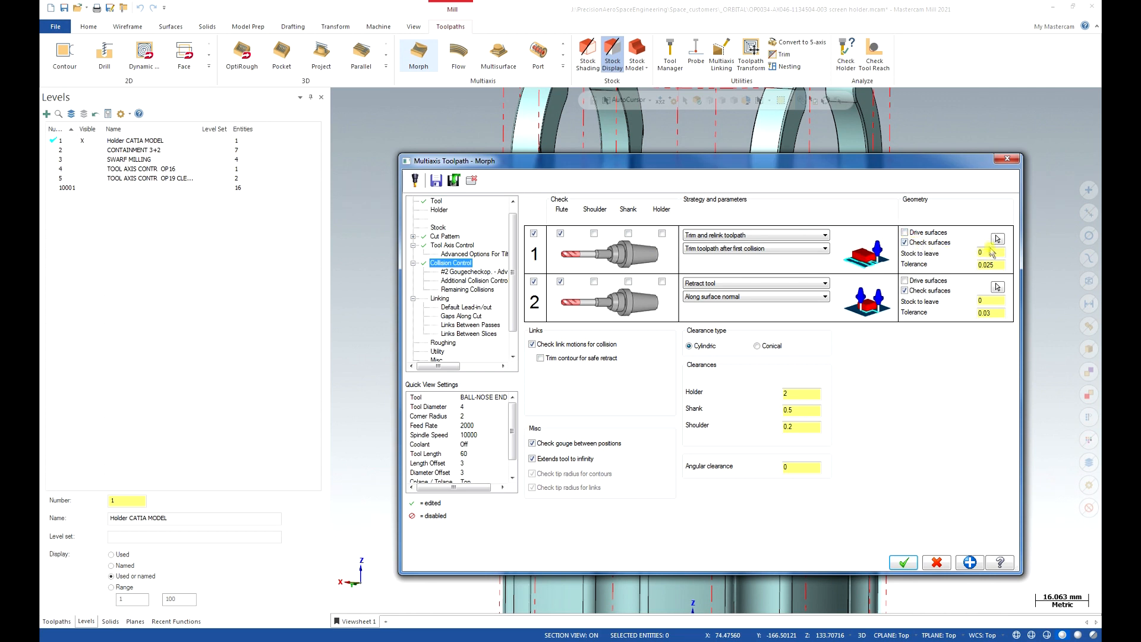
click(997, 240)
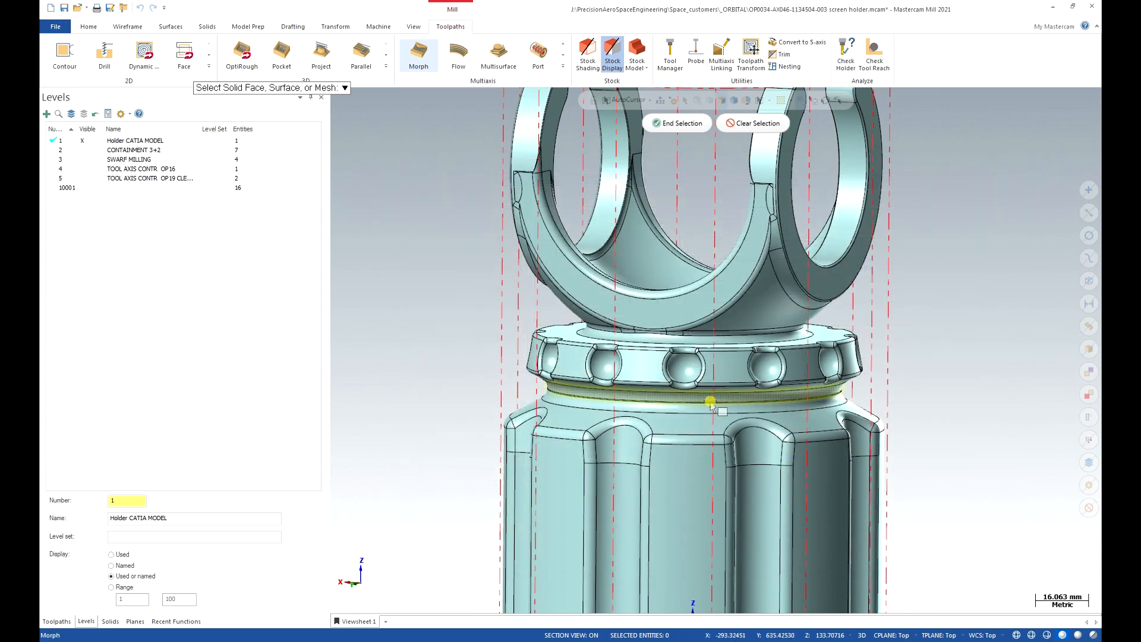
click(711, 401)
scroll(707, 398, up, 5)
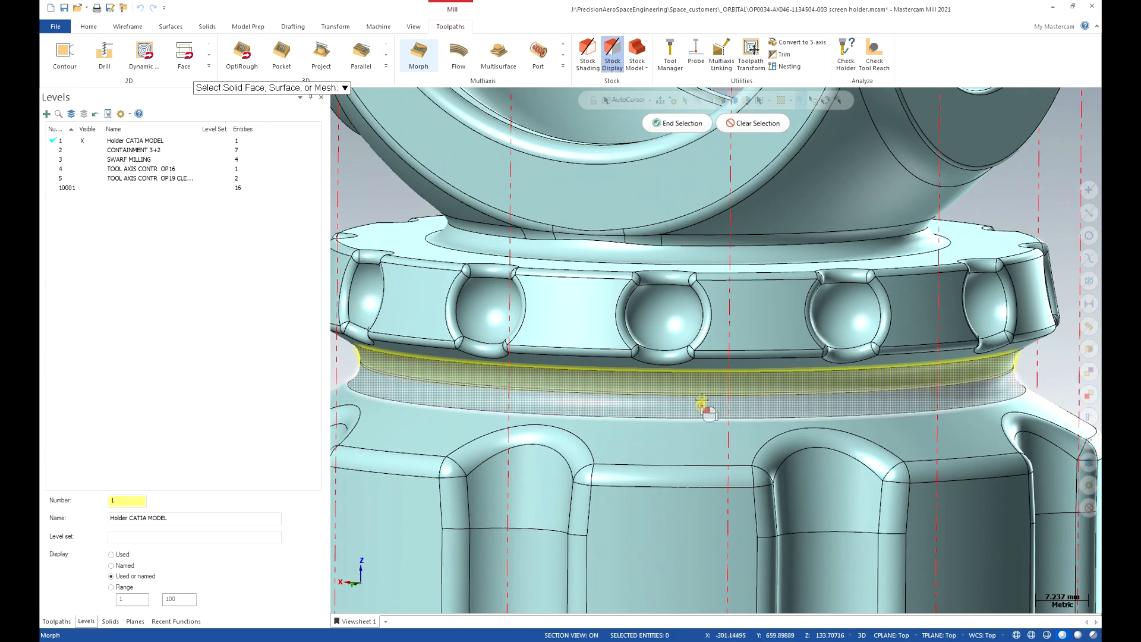
click(741, 262)
click(682, 125)
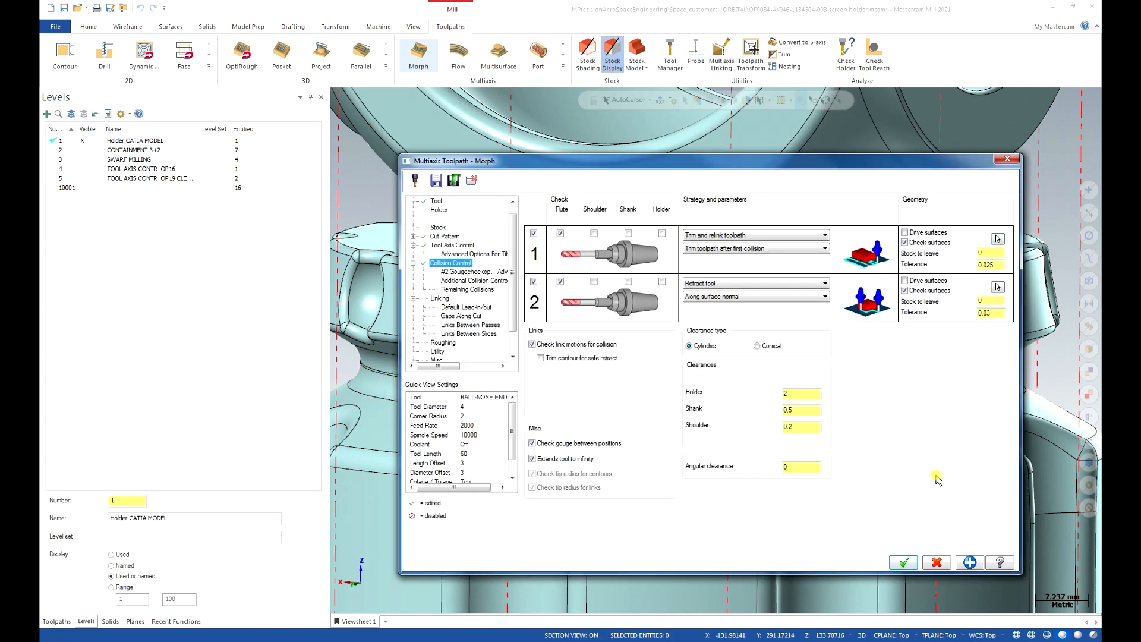
Set the Linking clearance area type to Automatic, review Roughing and Utility, and accept.
click(440, 298)
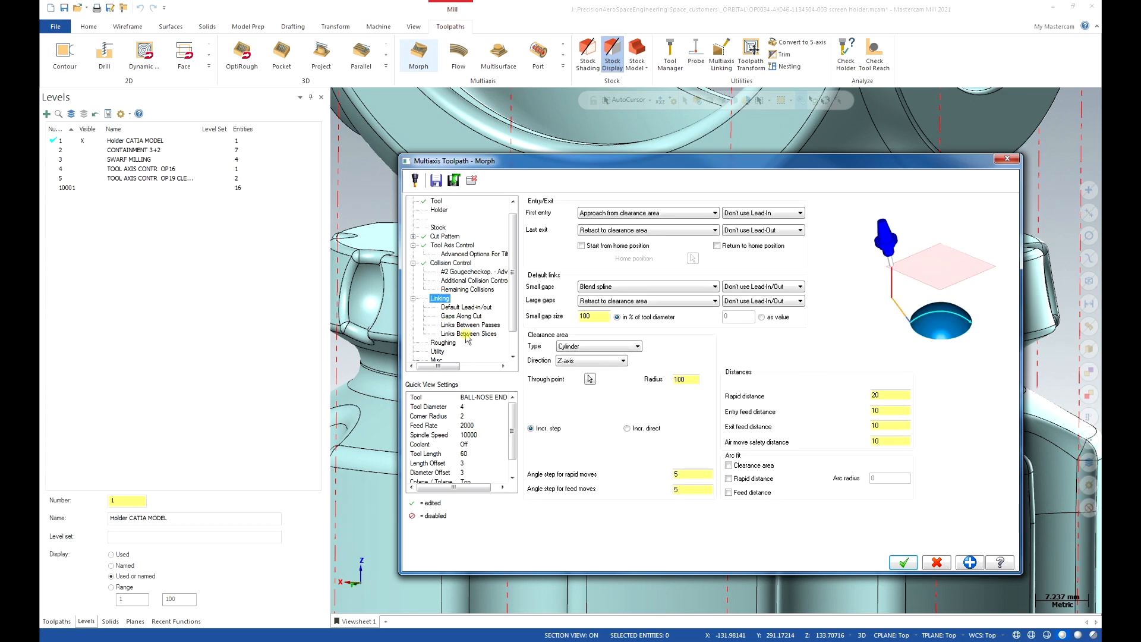
click(635, 347)
click(610, 363)
click(612, 346)
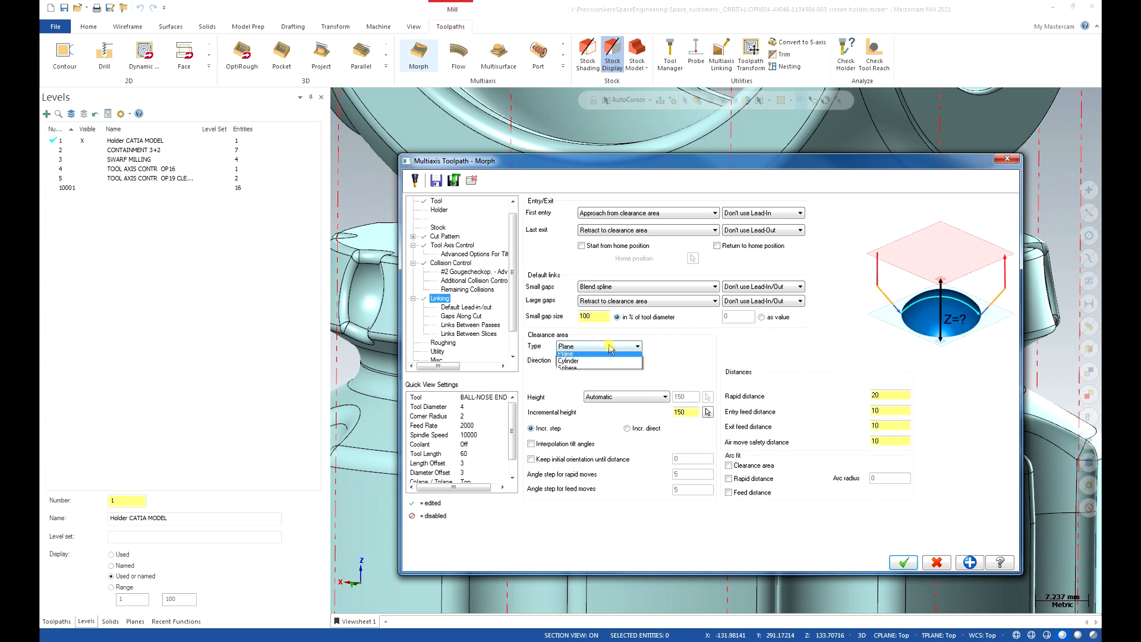
click(601, 355)
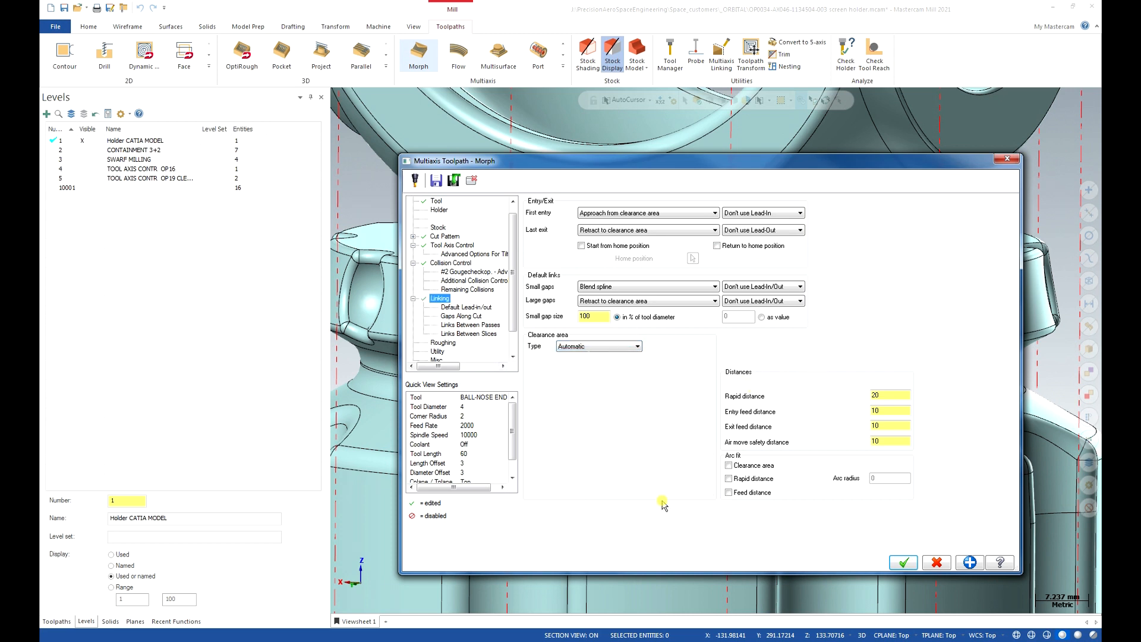
click(441, 345)
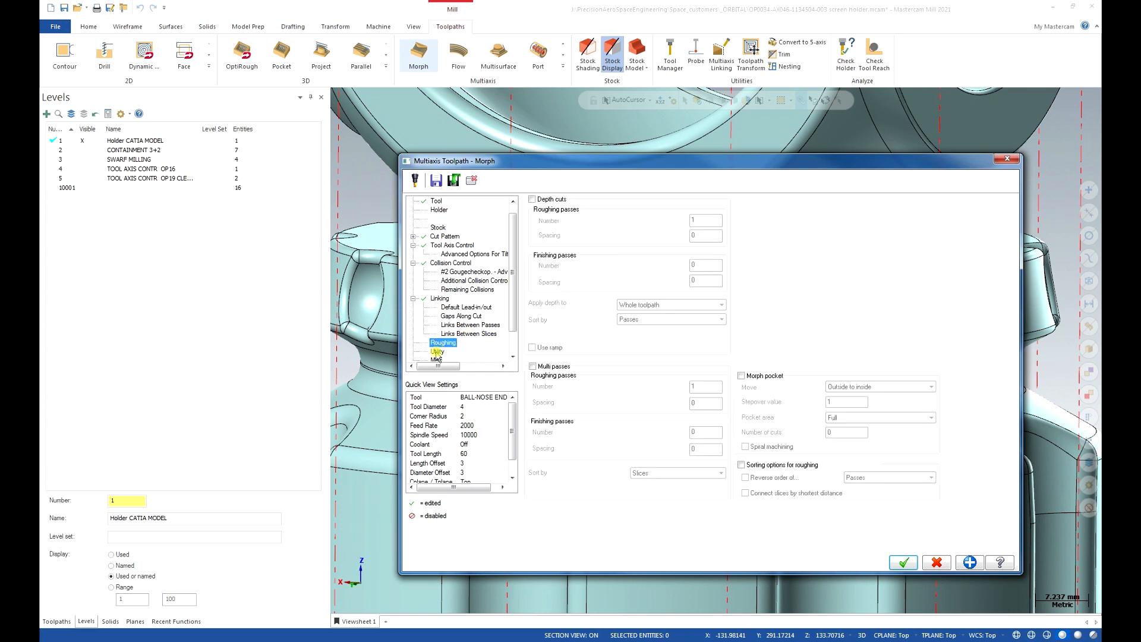
click(438, 351)
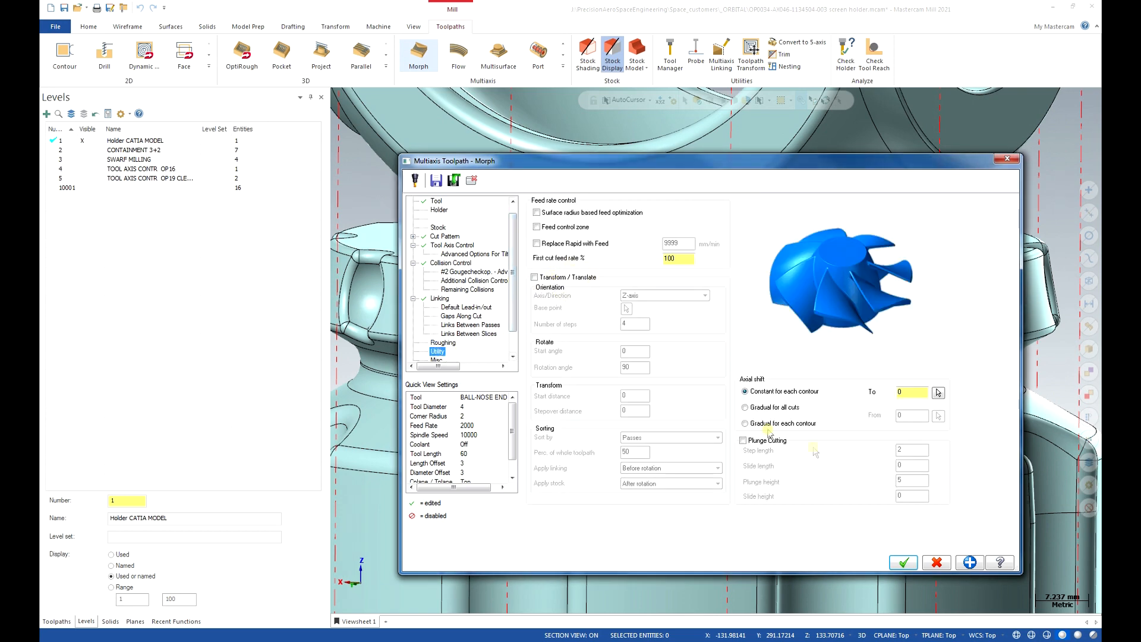
click(907, 562)
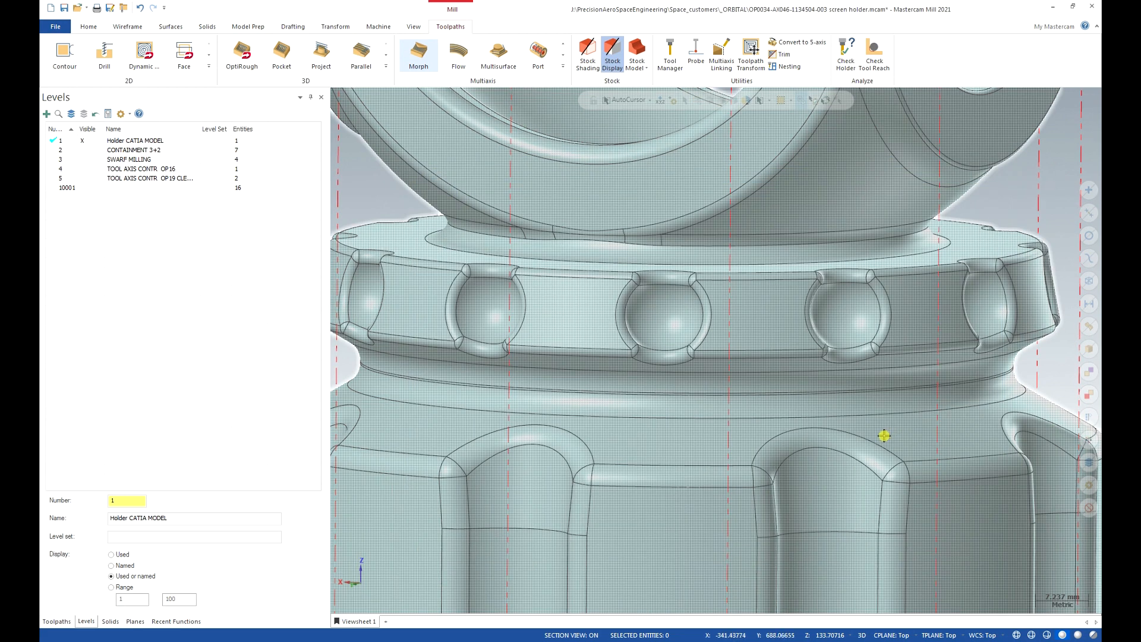
Verify operation 19 - Morph in Mastercam Simulator.
scroll(871, 434, down, 3)
scroll(867, 434, down, 5)
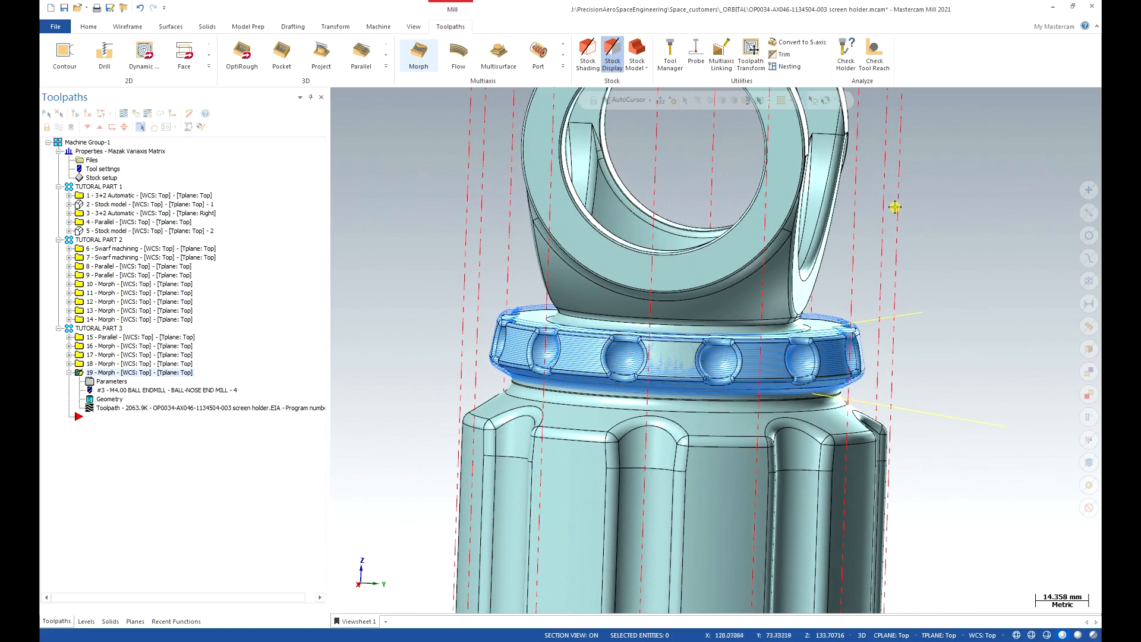
click(135, 114)
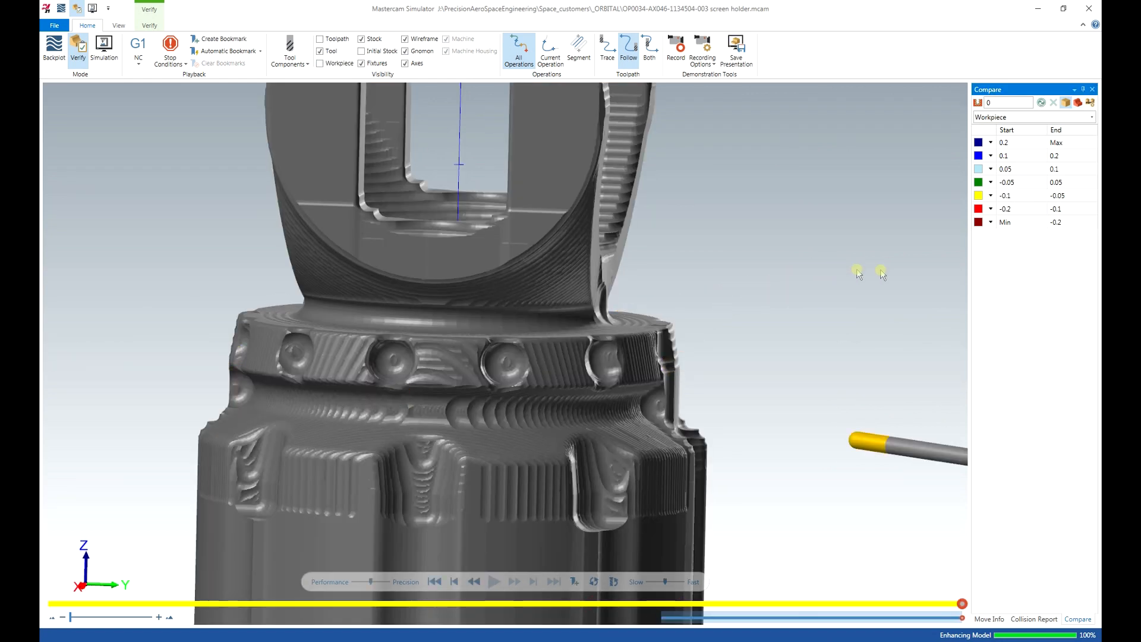
Compare the machined stock to the part at .05 tolerance, then close the Simulator.
click(1089, 103)
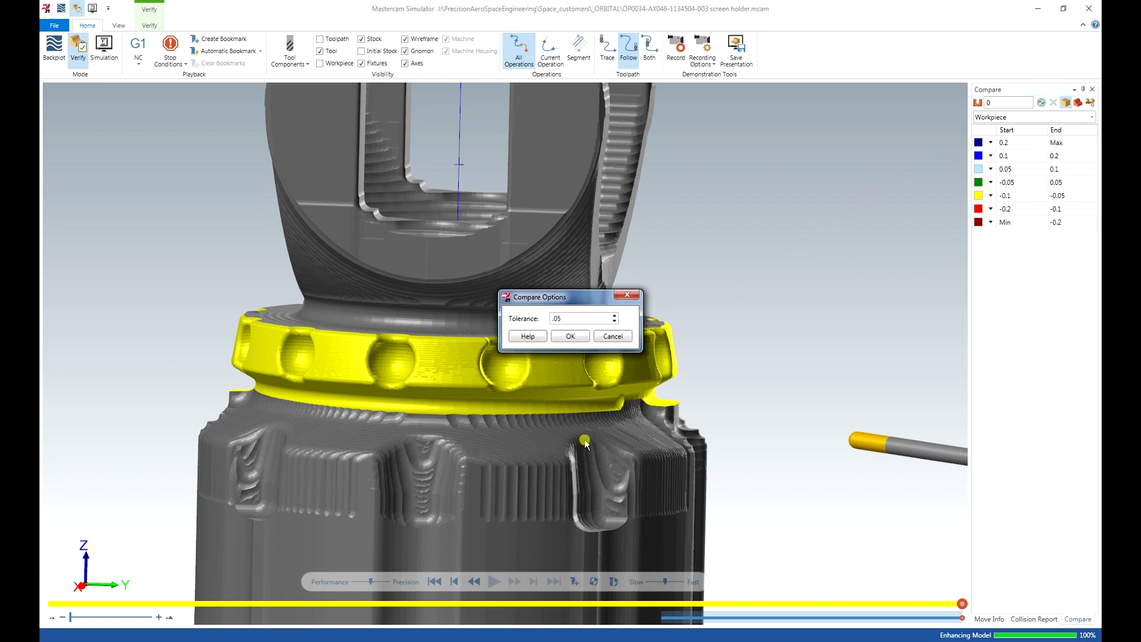
click(565, 336)
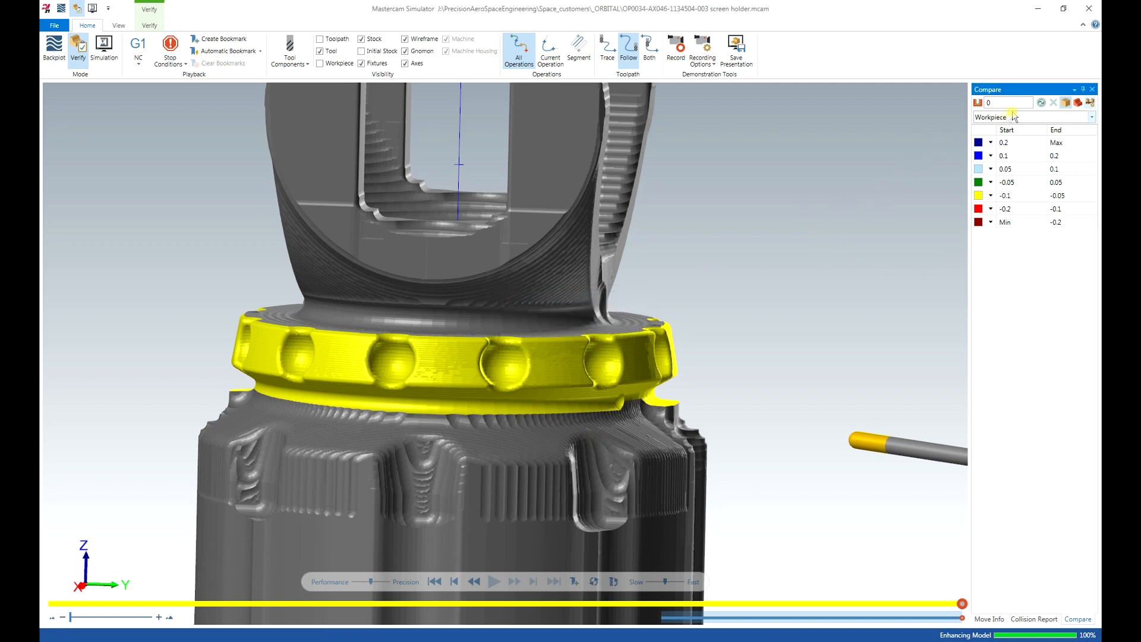
click(1041, 104)
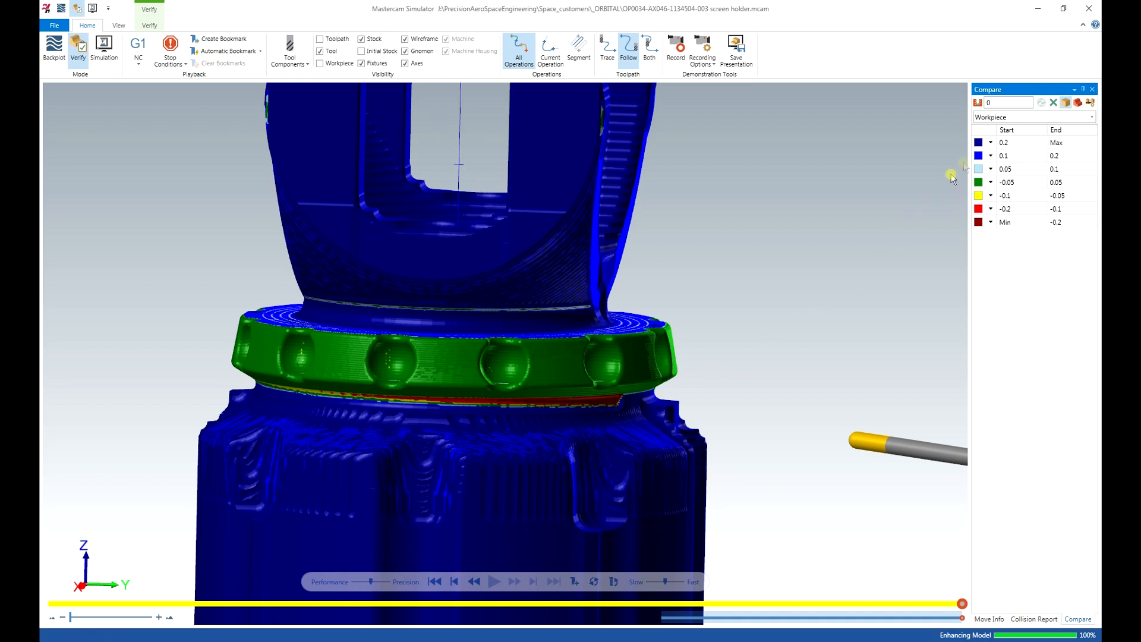
click(1092, 9)
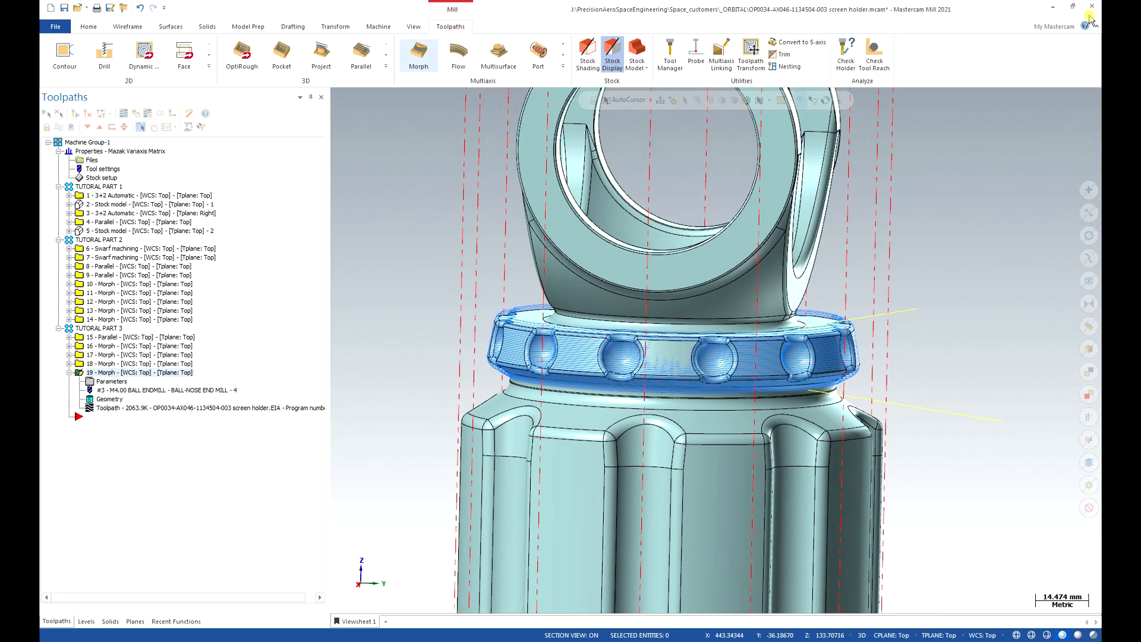
Turn on Trim contour for safe retract in the Morph collision settings and check the 0.2 stepover.
click(113, 381)
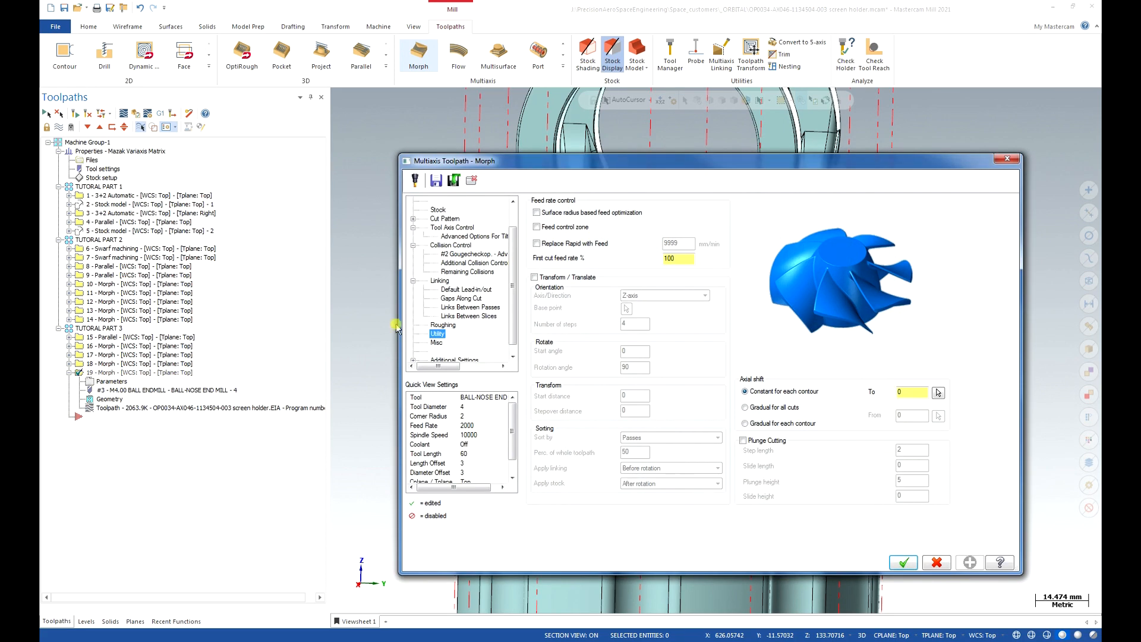
click(466, 229)
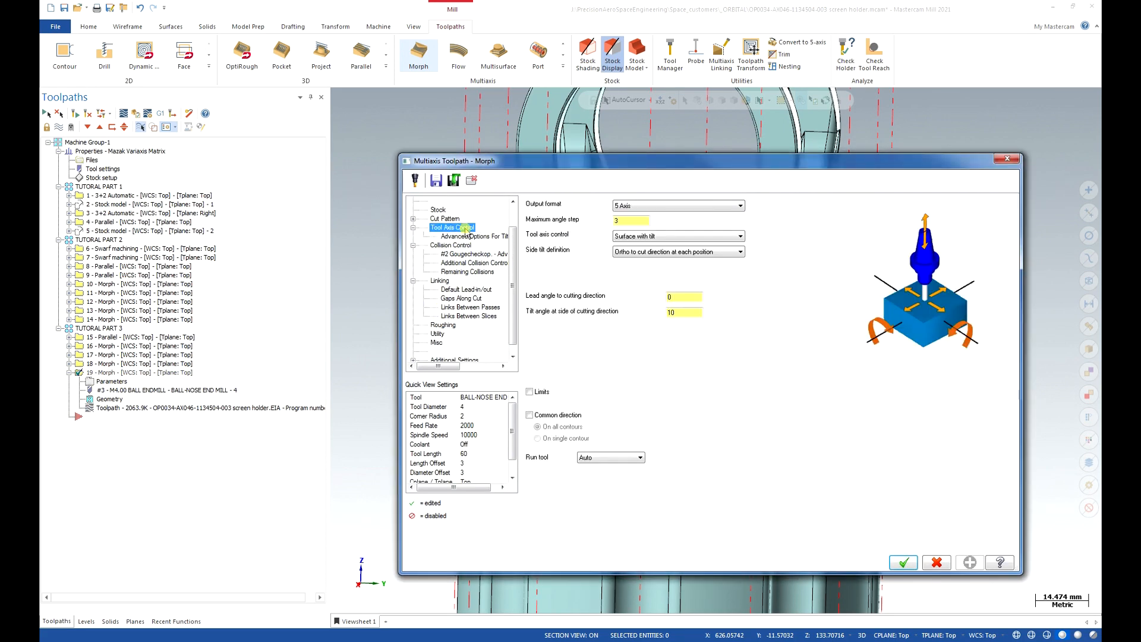
click(455, 246)
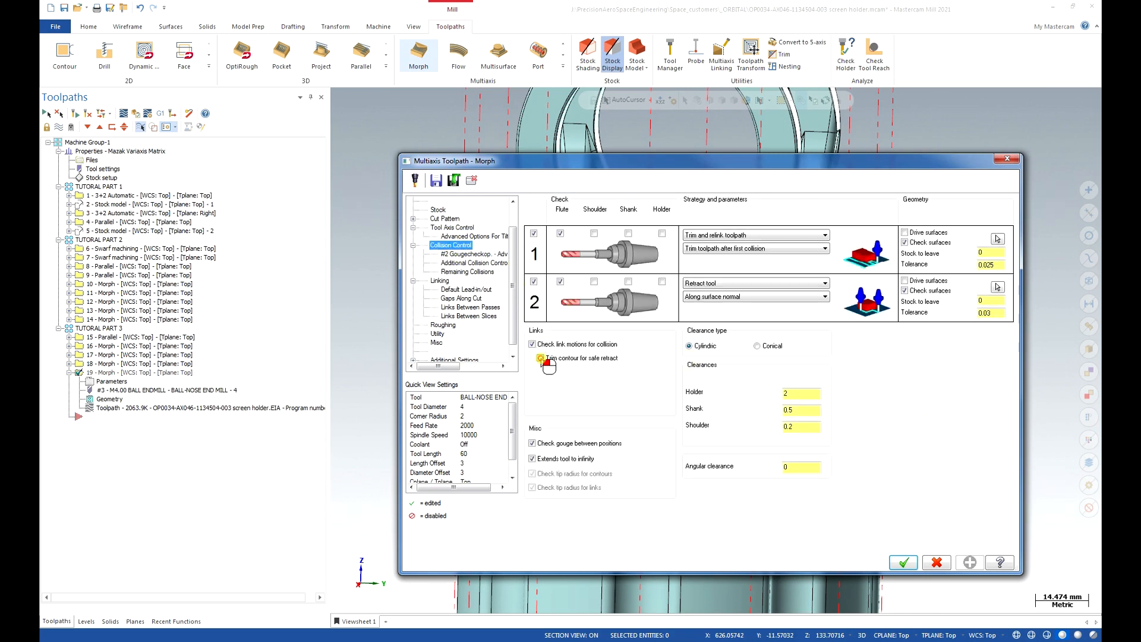
click(541, 358)
scroll(493, 255, up, 2)
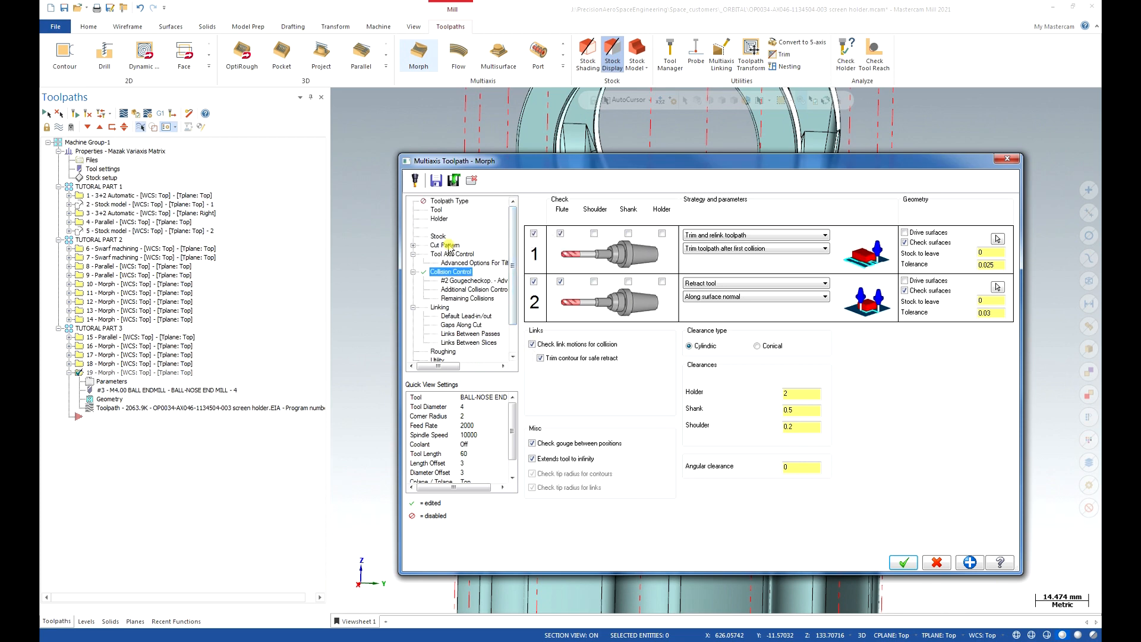
click(450, 245)
click(970, 466)
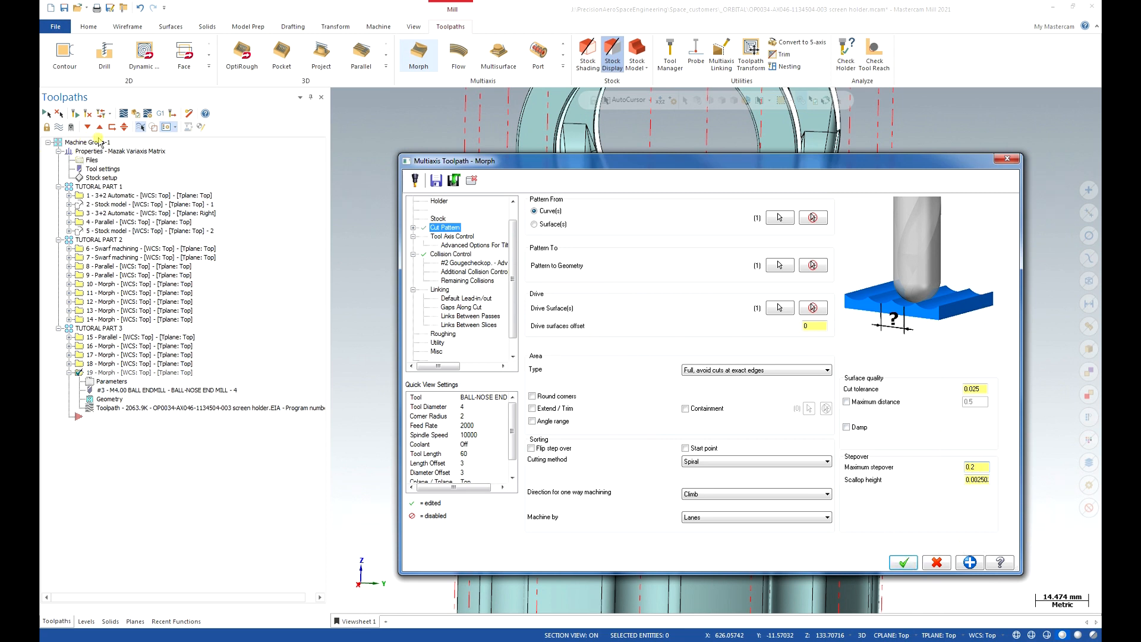
key(Return)
Regenerate the edited operation 19 Morph toolpath.
click(76, 113)
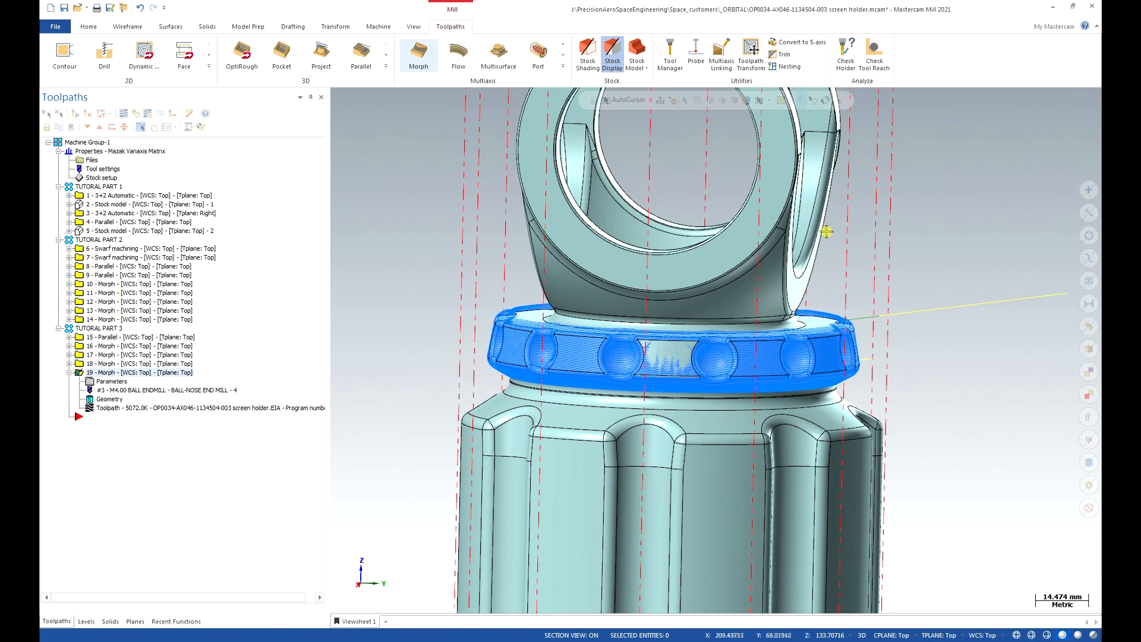
scroll(648, 344, down, 2)
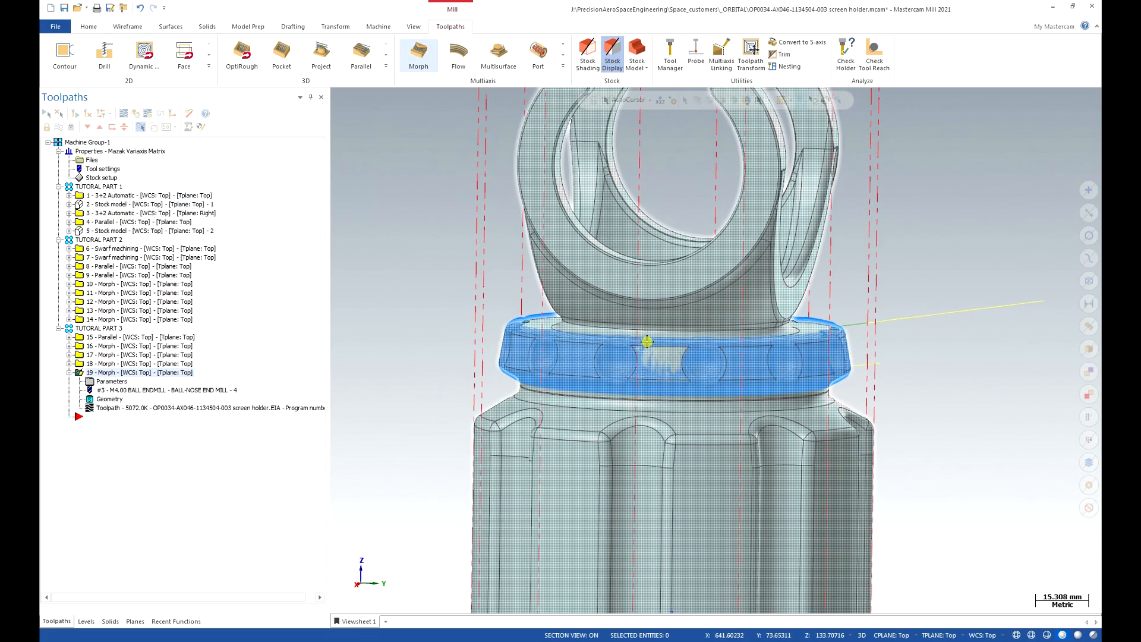
scroll(648, 343, up, 6)
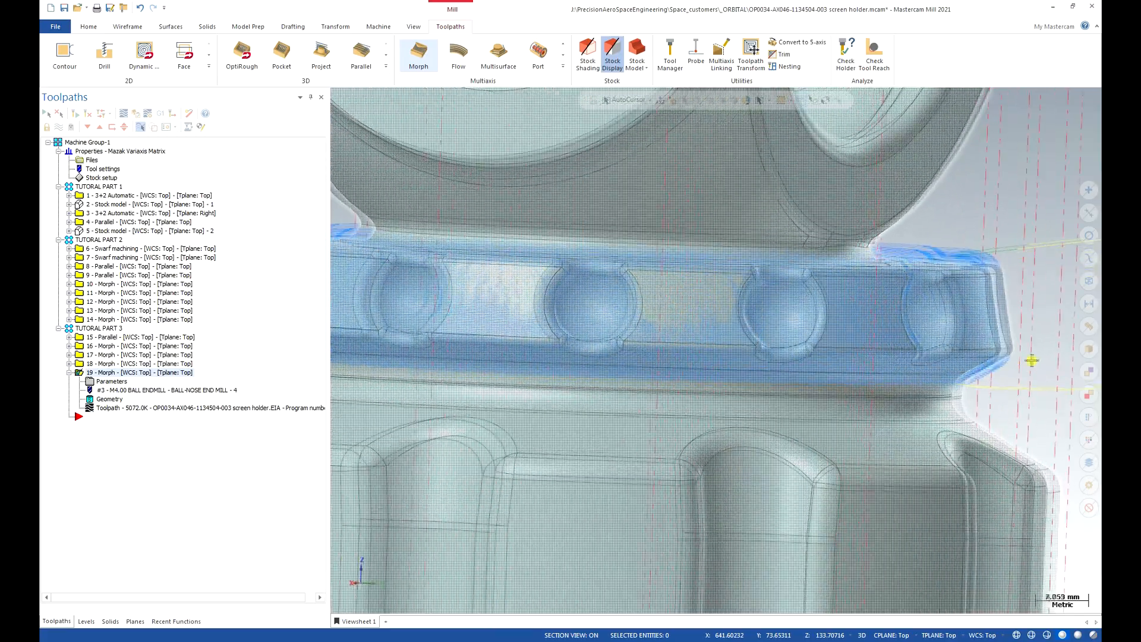
Re-run the stock comparison, confirming the ring within -0.05 to 0.05, then close the Simulator.
scroll(1034, 358, up, 2)
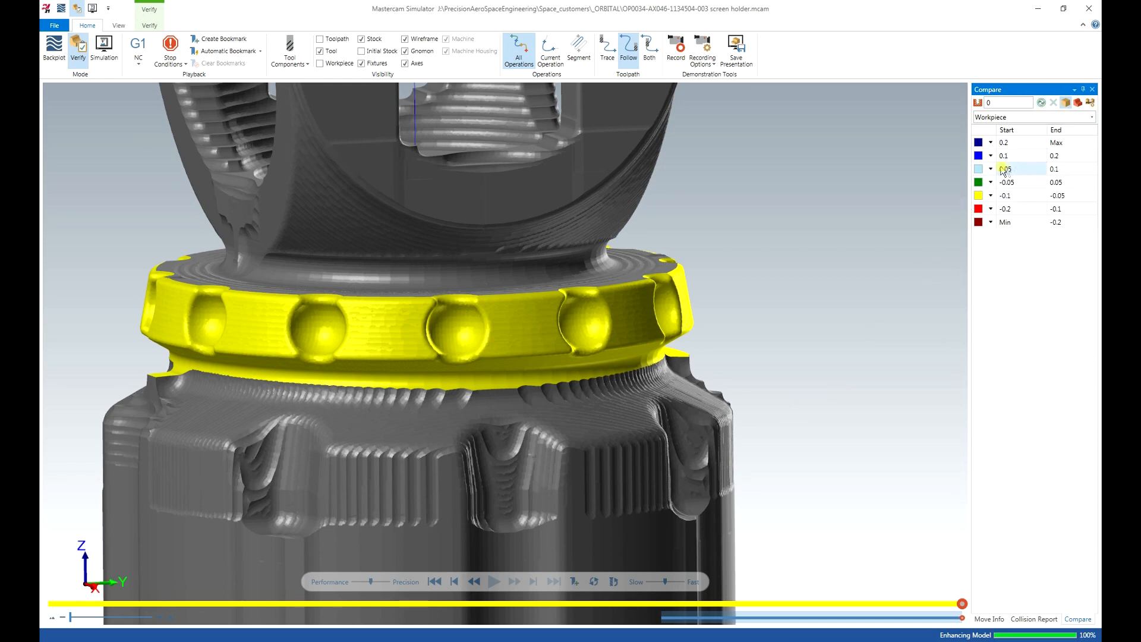
click(1042, 104)
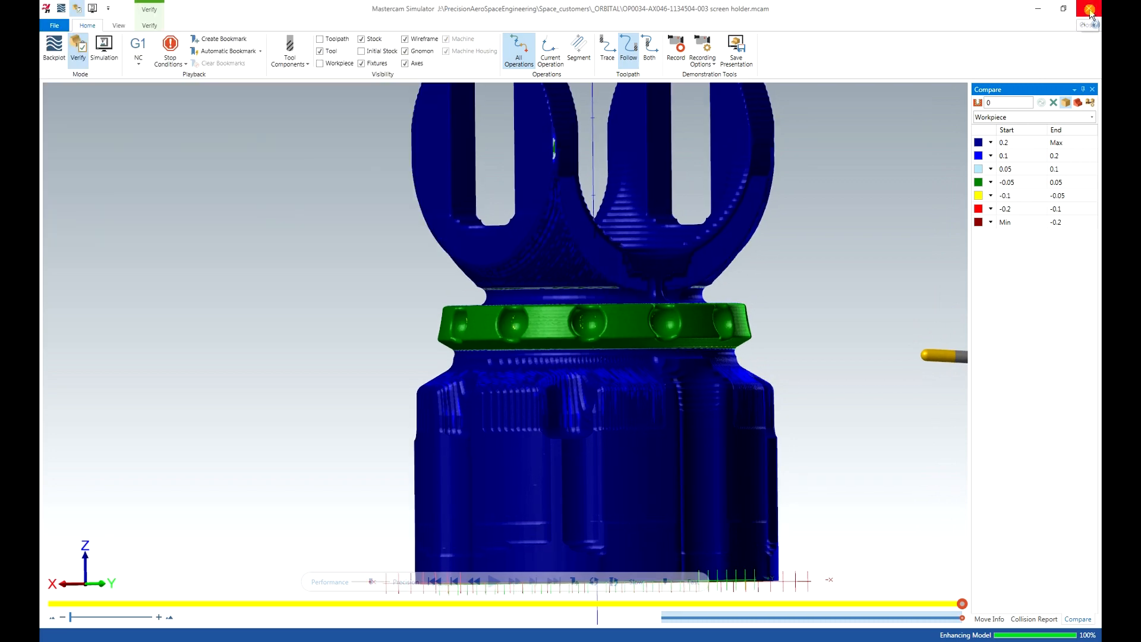
click(1092, 11)
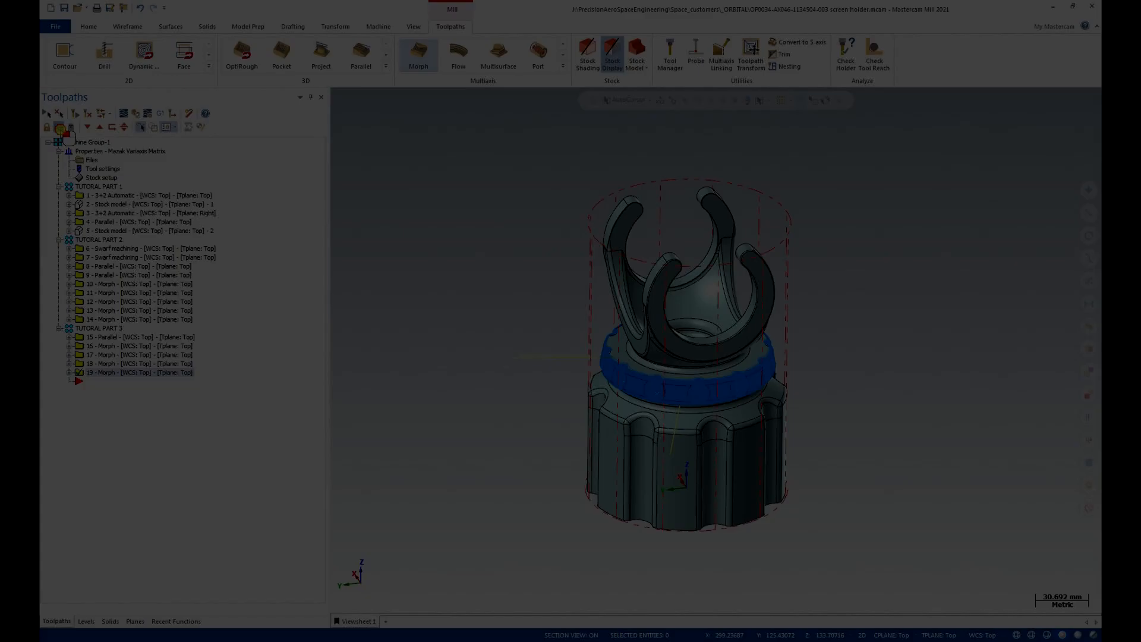
Zoom in on the groove beneath the ring band to inspect it, then zoom back out.
scroll(502, 270, up, 10)
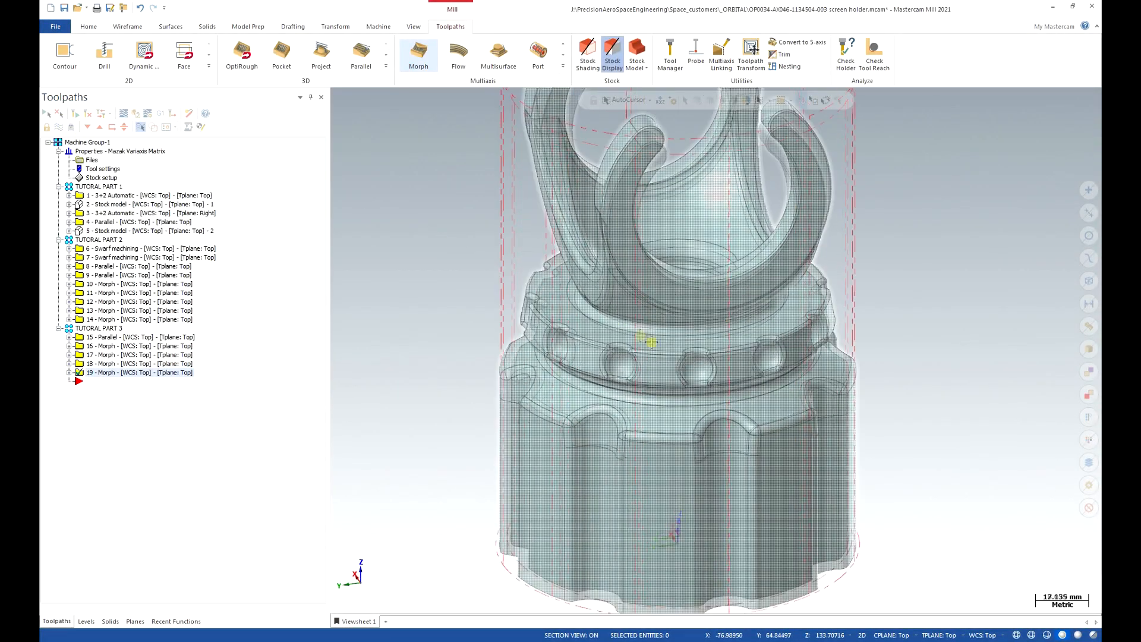
scroll(742, 372, up, 4)
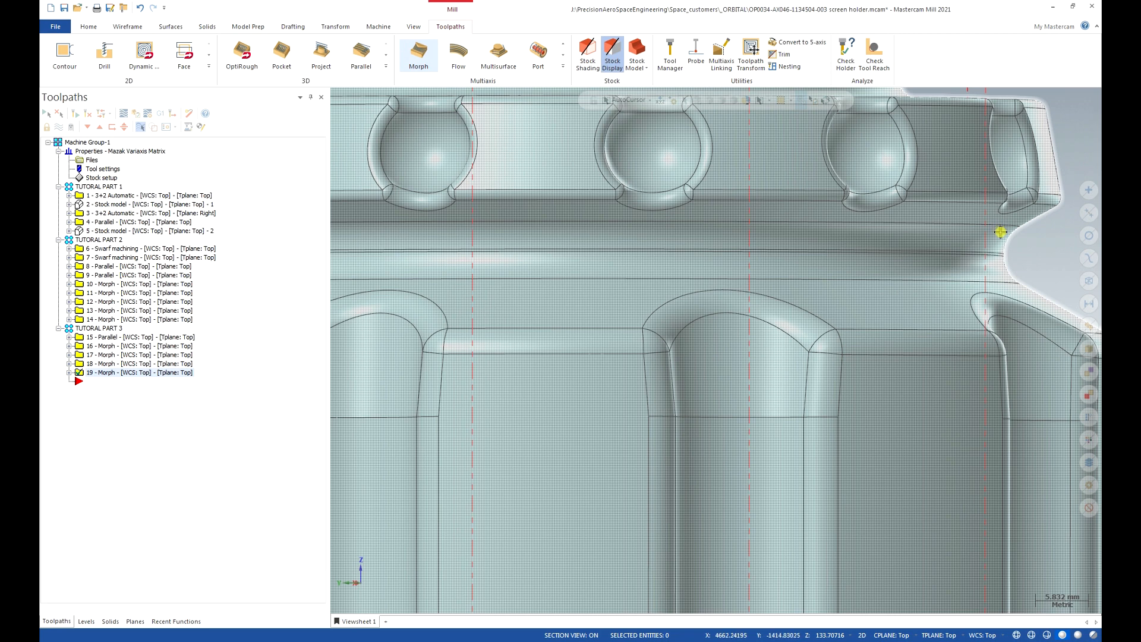
scroll(937, 259, down, 5)
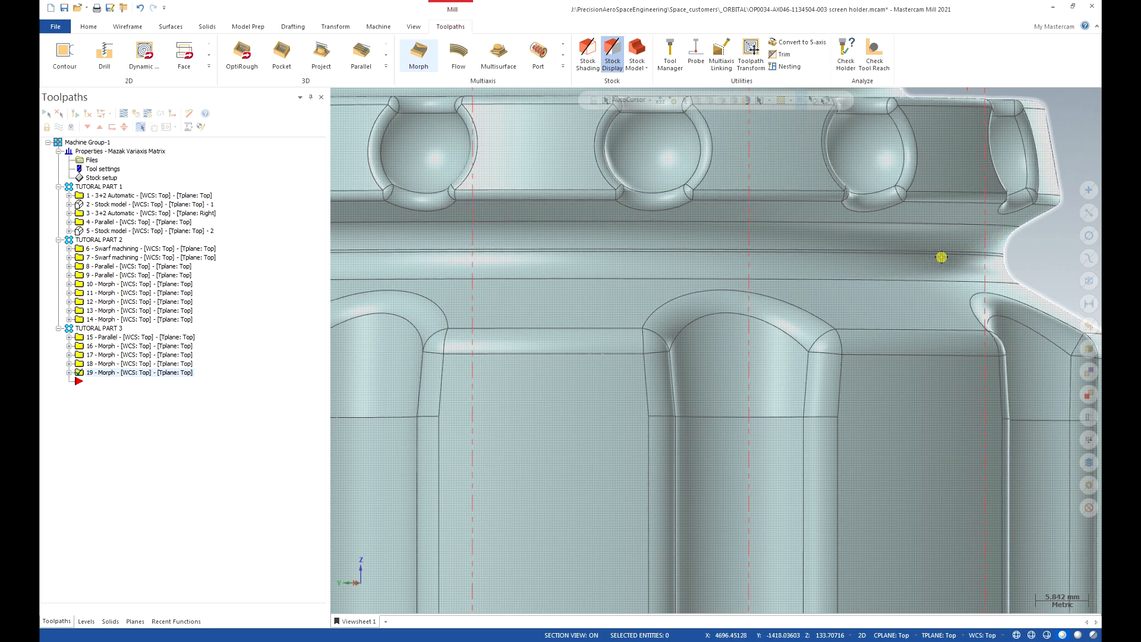
scroll(952, 254, down, 1)
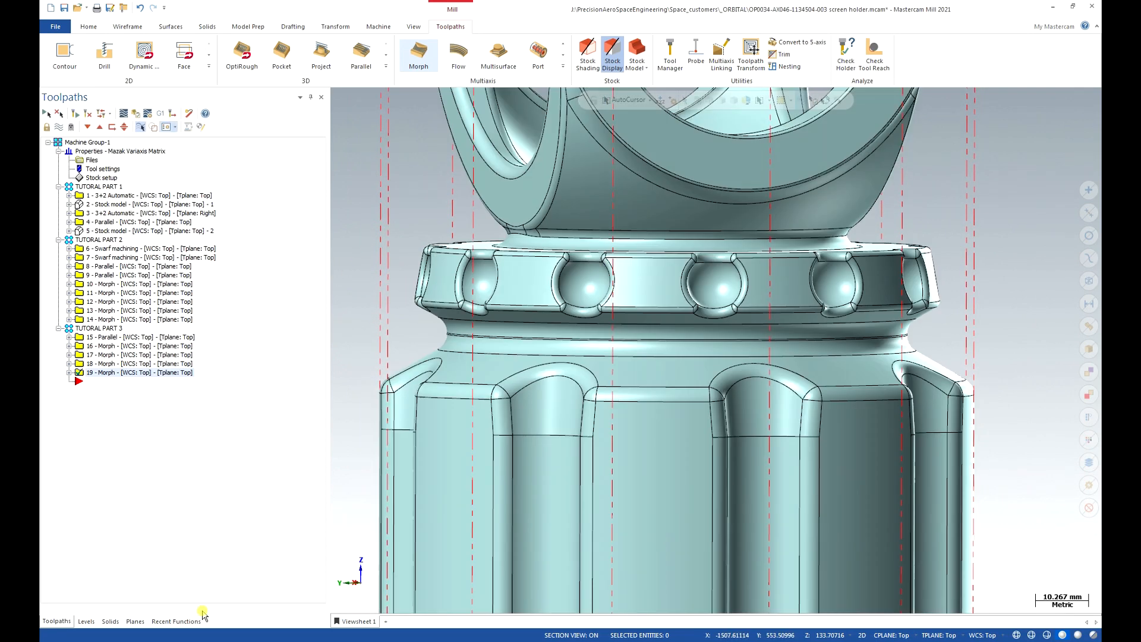
Make level 6, TOOL AXIS CONTROL OP 20 CHAIN, the current level in the Levels list.
click(86, 621)
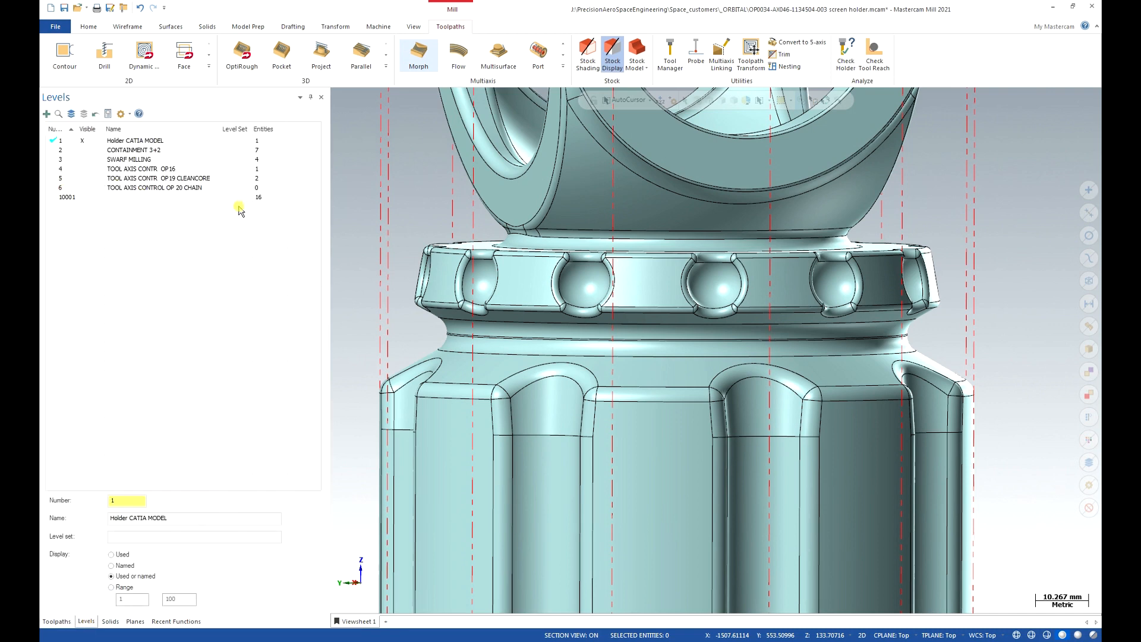
click(76, 189)
click(56, 188)
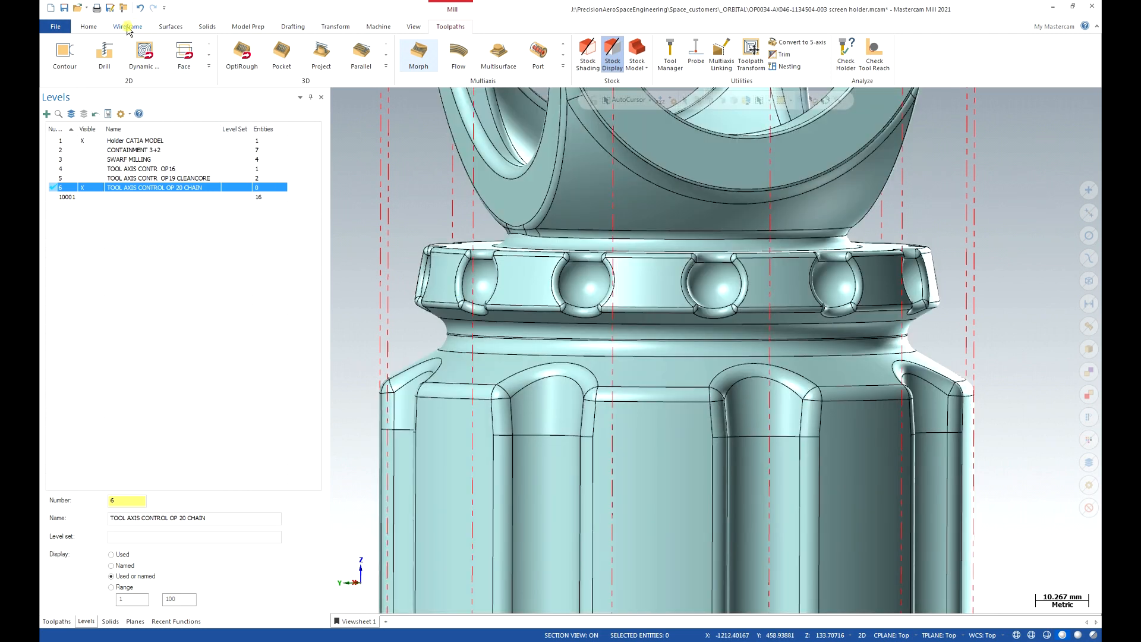
click(128, 28)
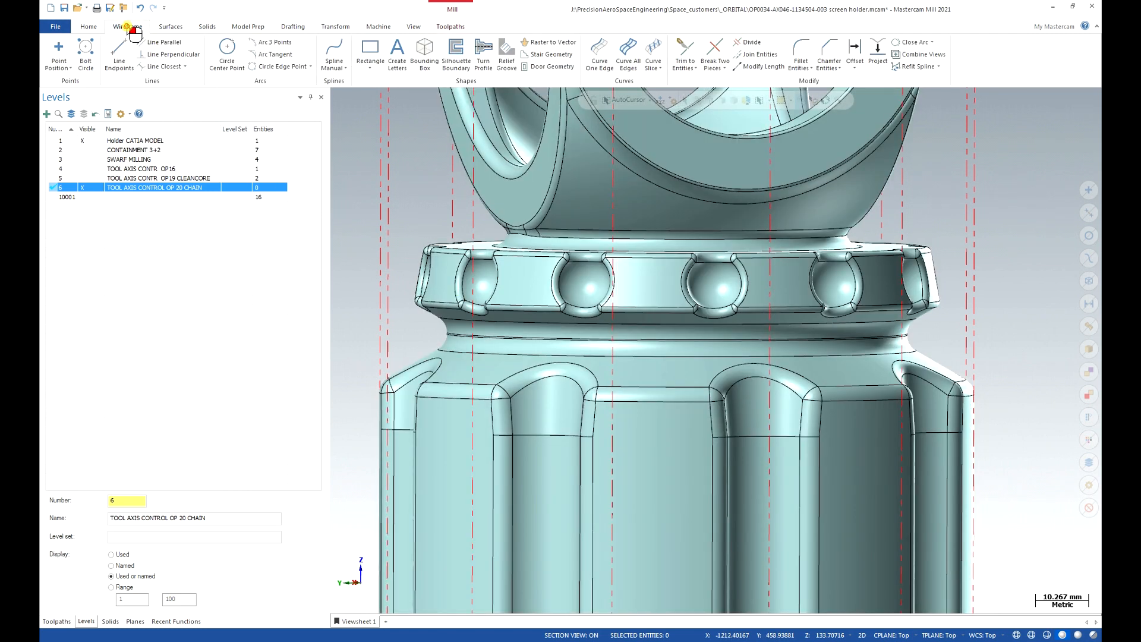
Create a 3D edge curve along the groove edge just below the detent ring.
click(601, 53)
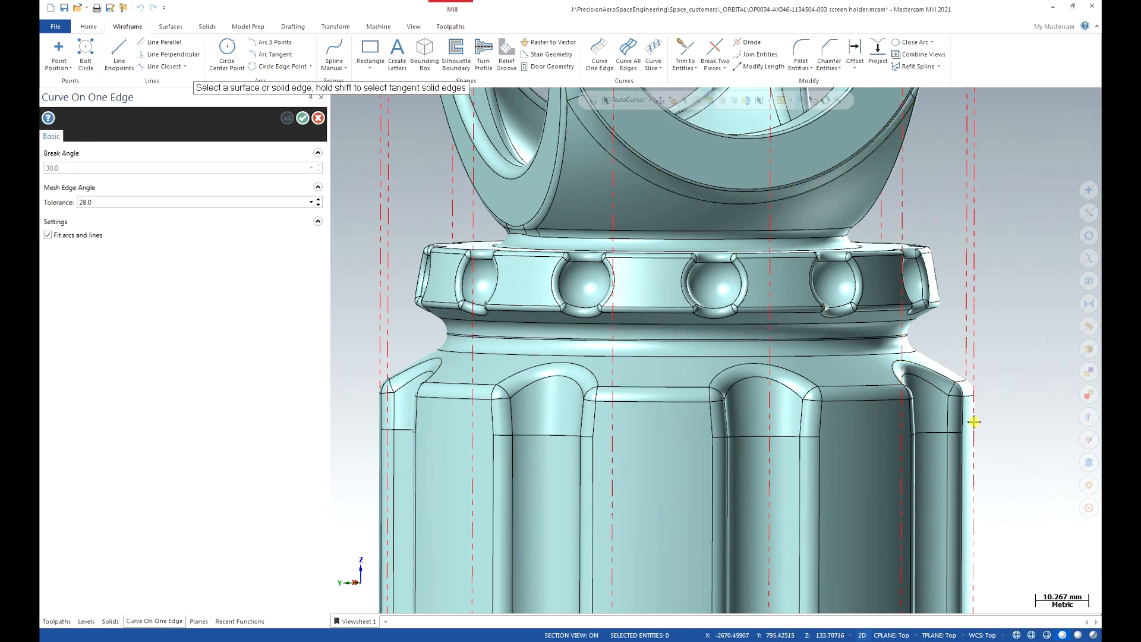
click(860, 636)
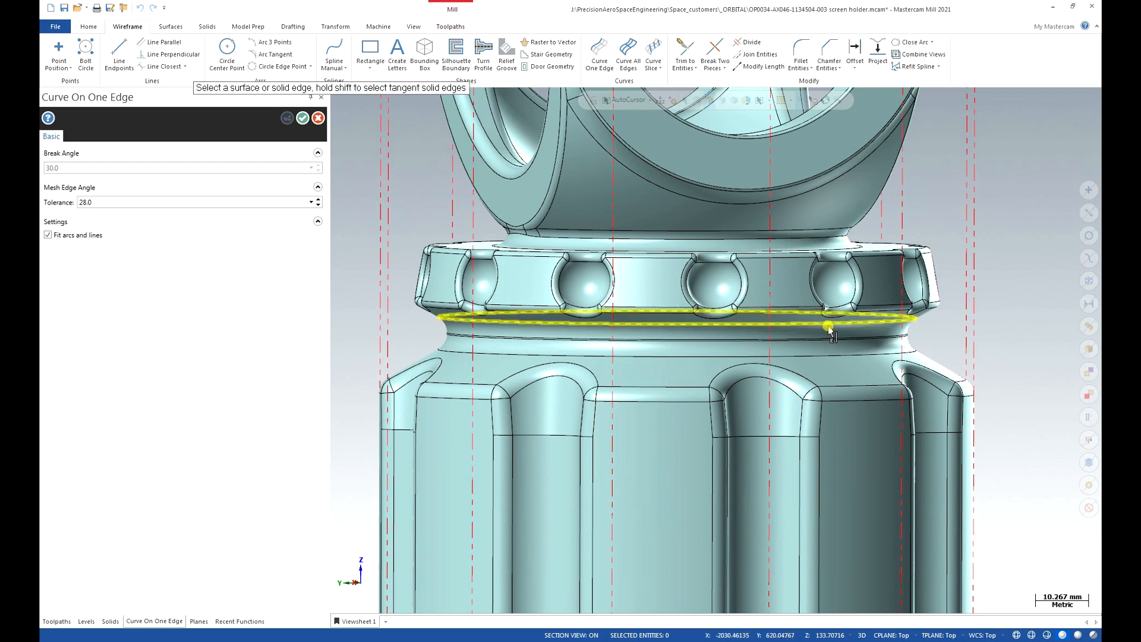
click(884, 321)
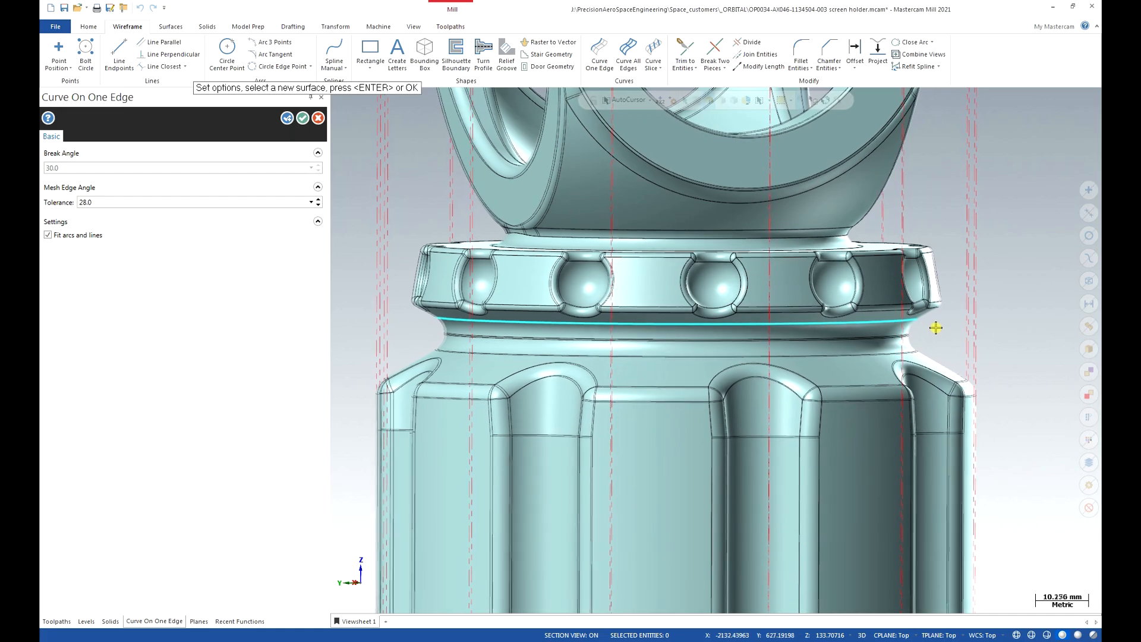
scroll(926, 327, up, 3)
scroll(949, 333, up, 3)
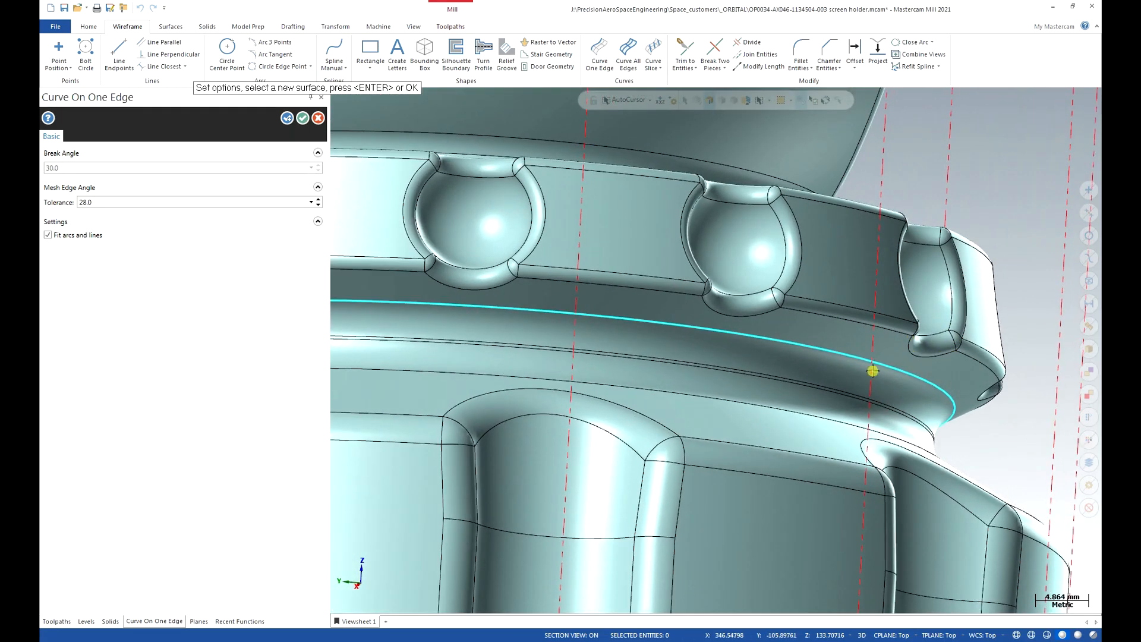
scroll(829, 365, down, 4)
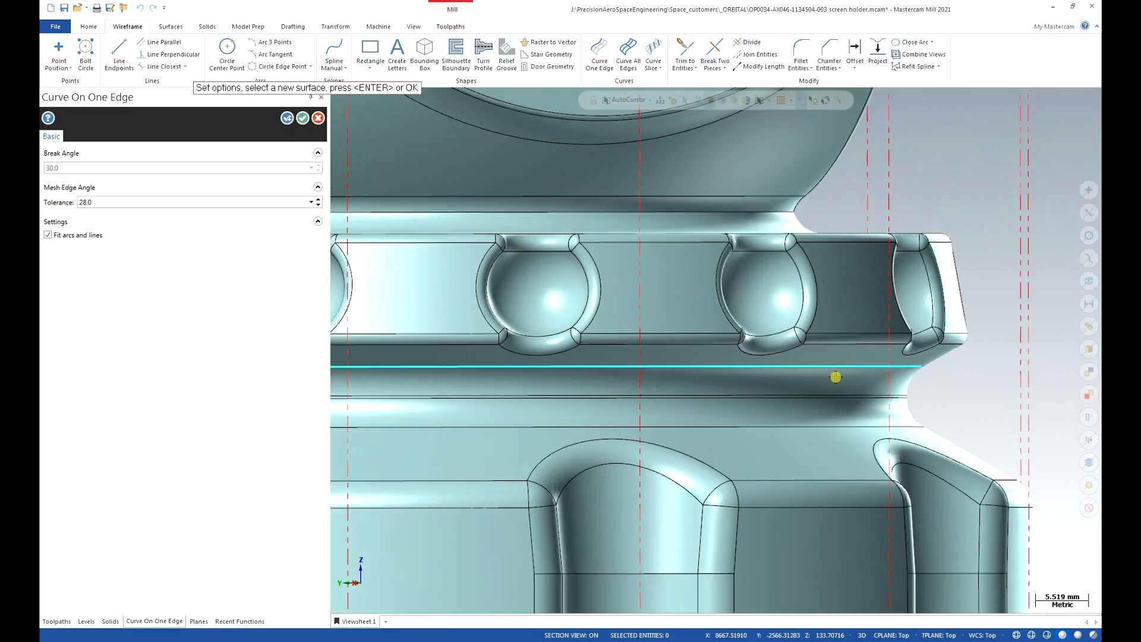
scroll(835, 379, down, 1)
middle_drag(480, 294, 492, 290)
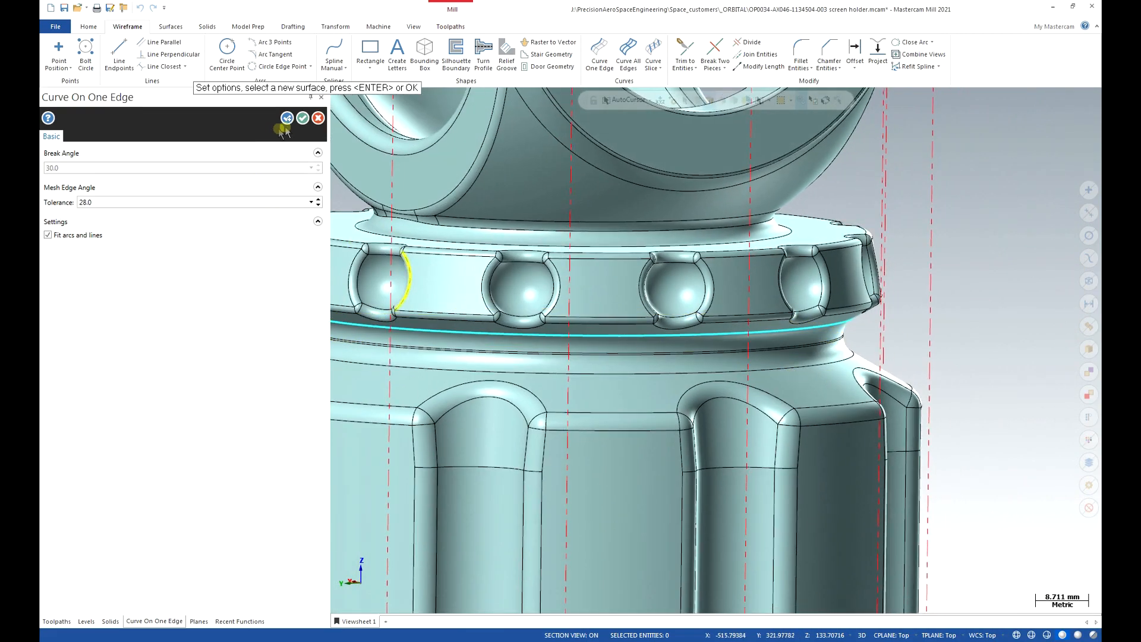
click(303, 119)
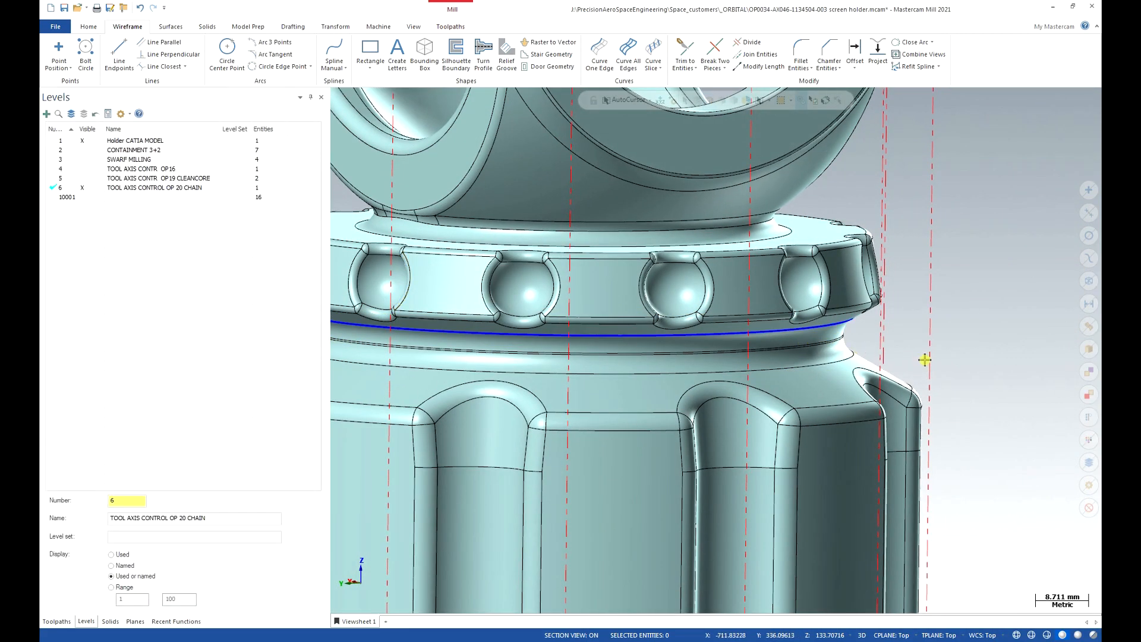
scroll(924, 359, down, 5)
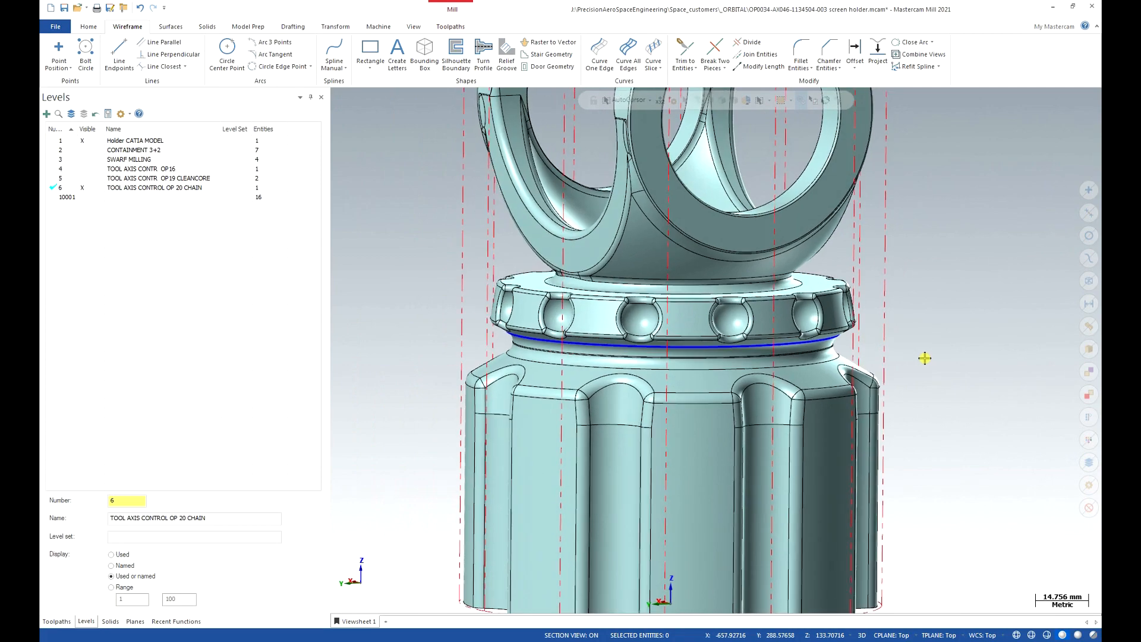
scroll(925, 357, up, 1)
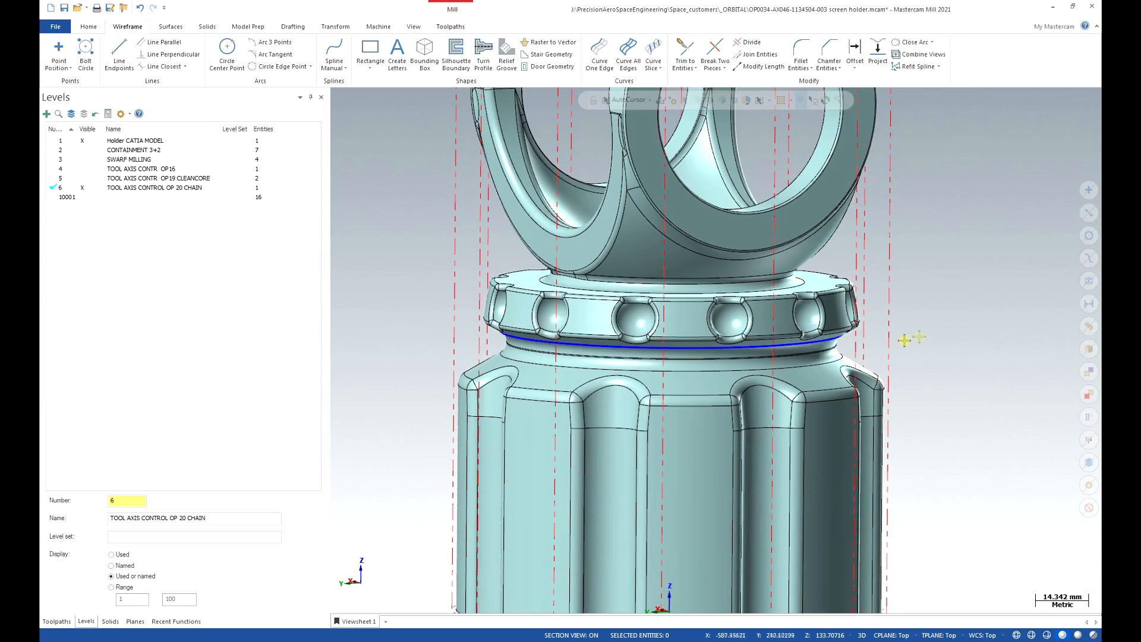
Offset a copy of the collar chain curve 10 mm, keeping the original.
click(828, 343)
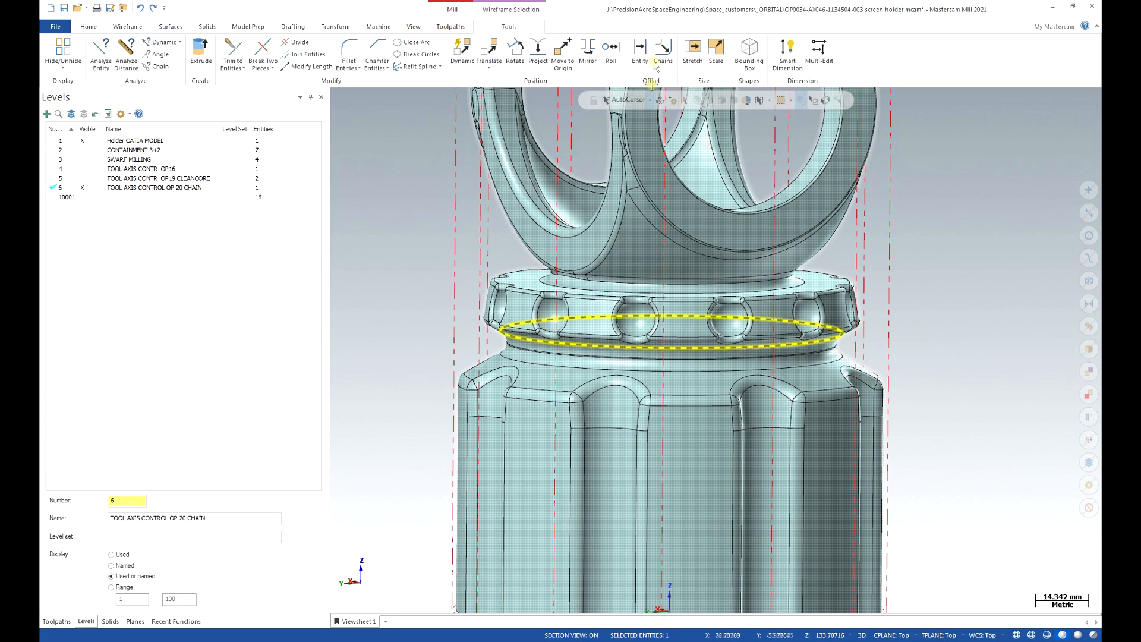
click(640, 52)
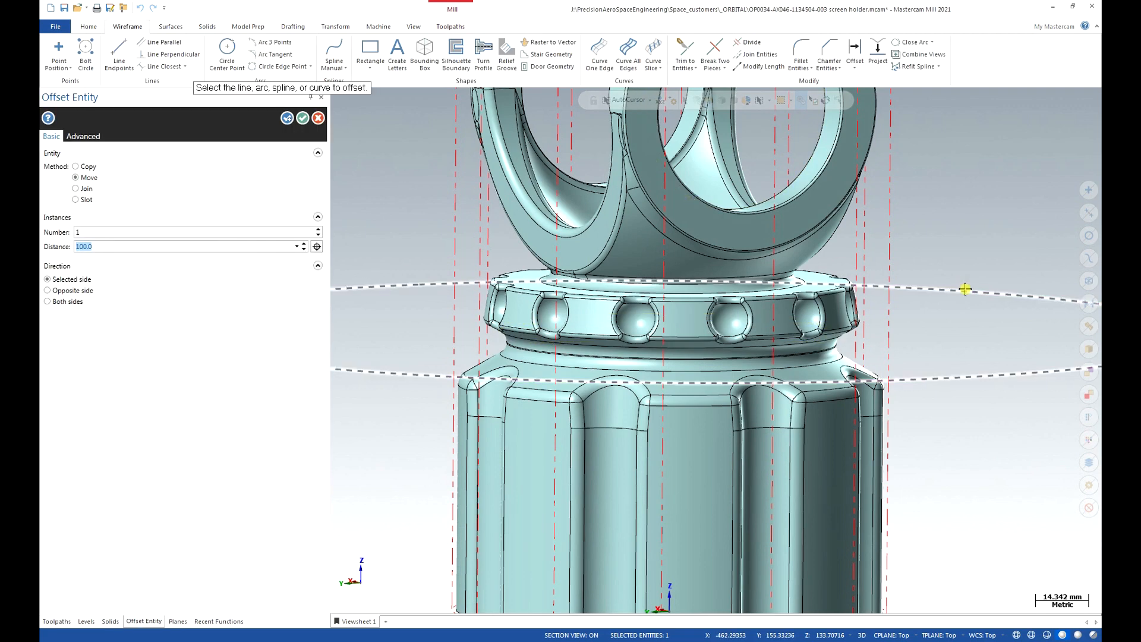
drag(160, 249, 56, 243)
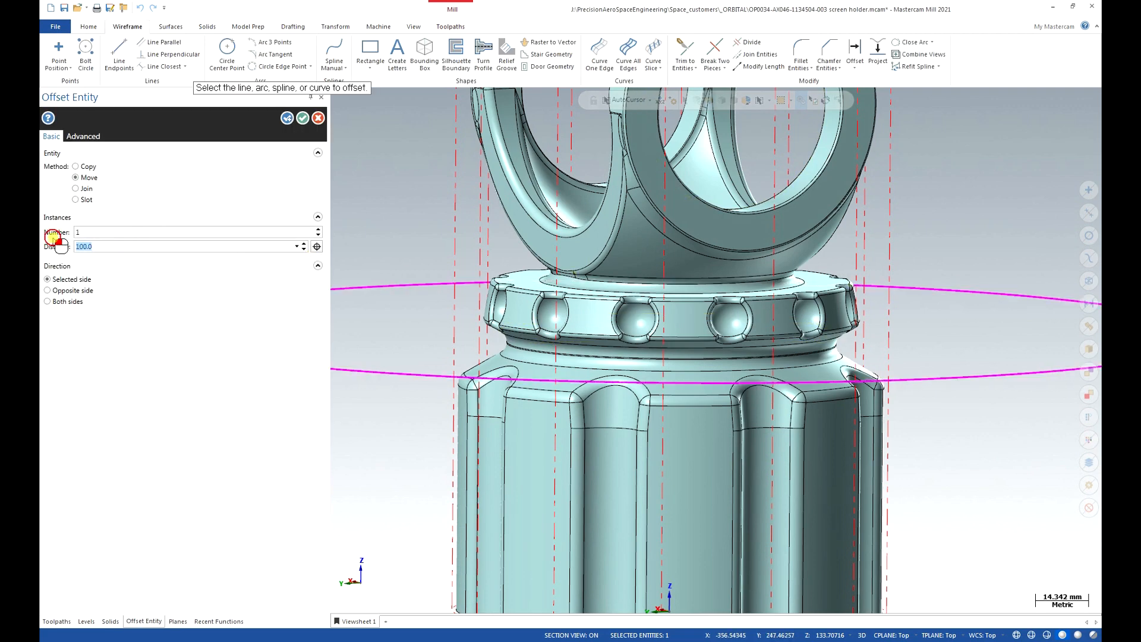
click(303, 250)
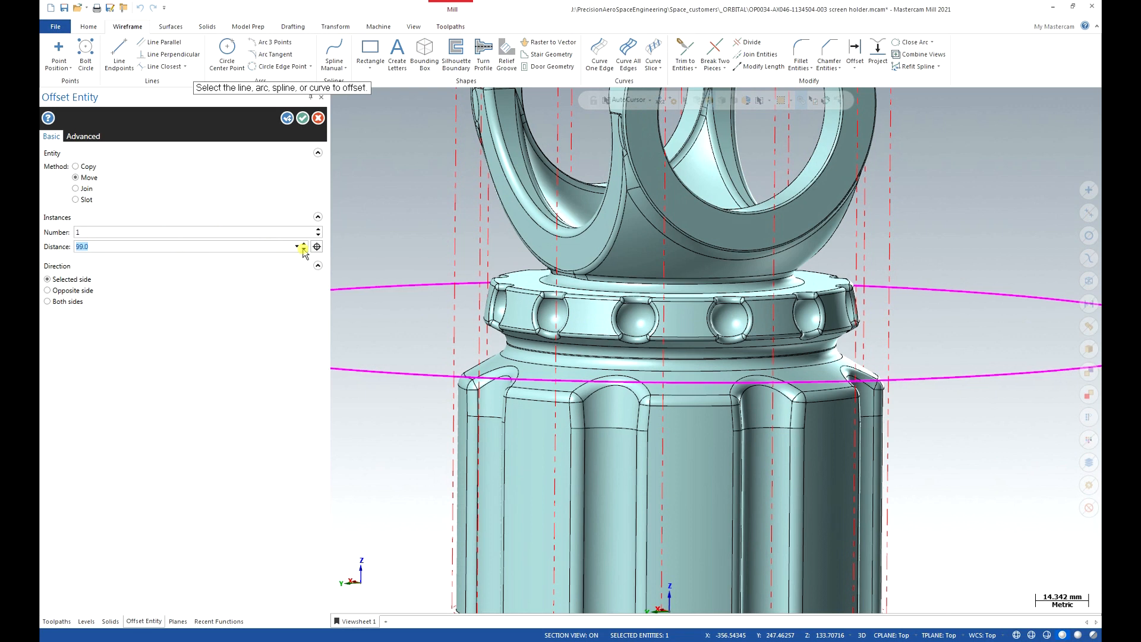
click(296, 246)
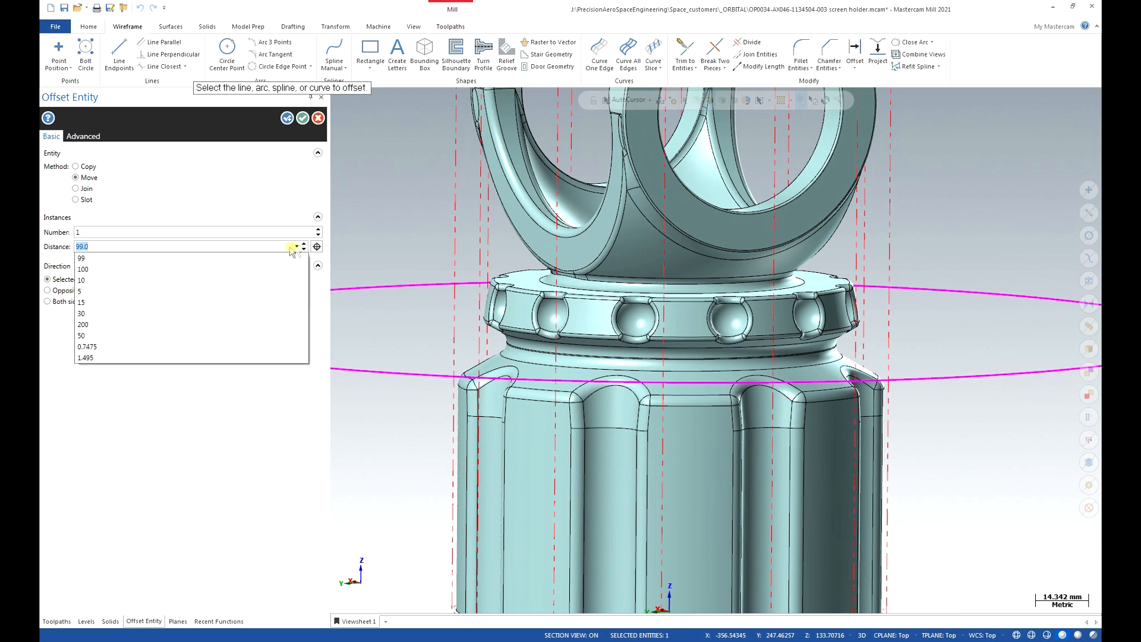
click(178, 279)
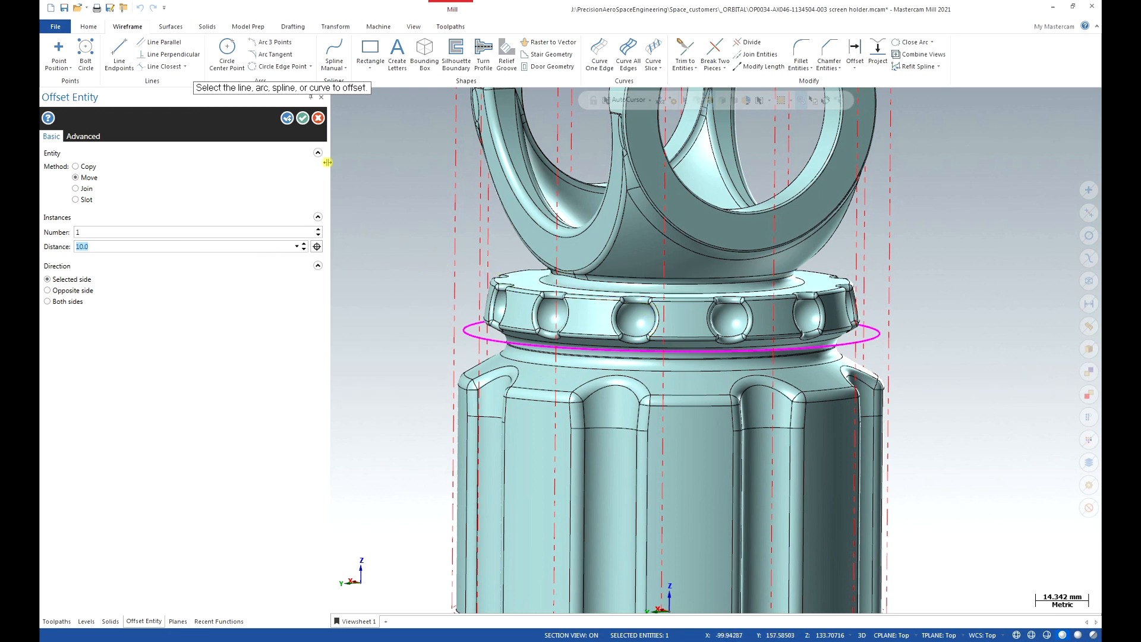
click(76, 166)
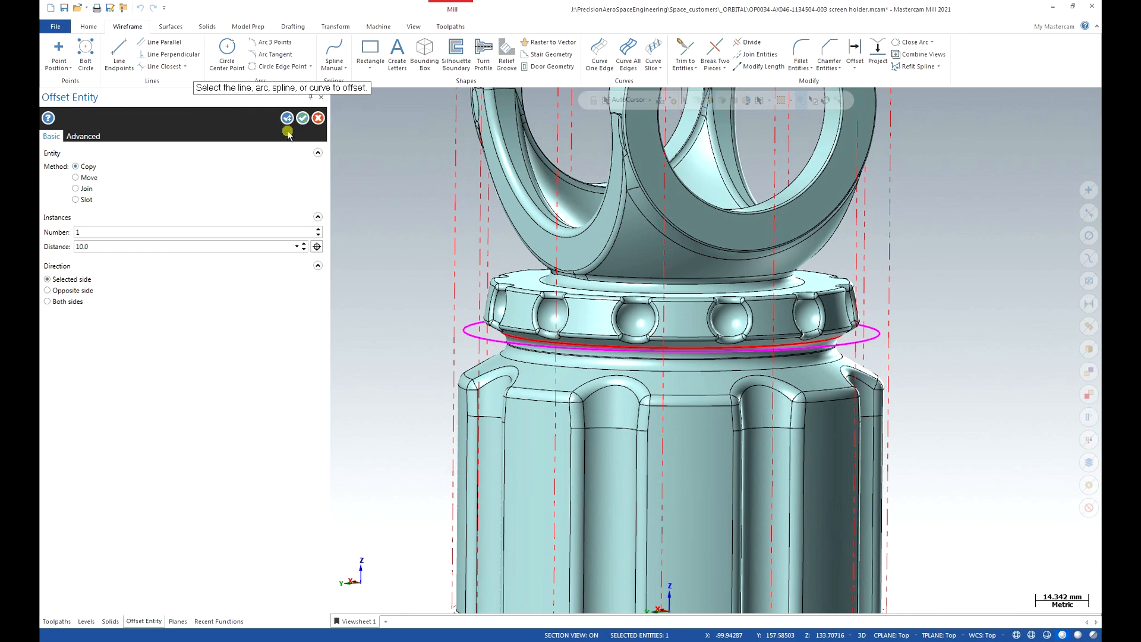
click(307, 120)
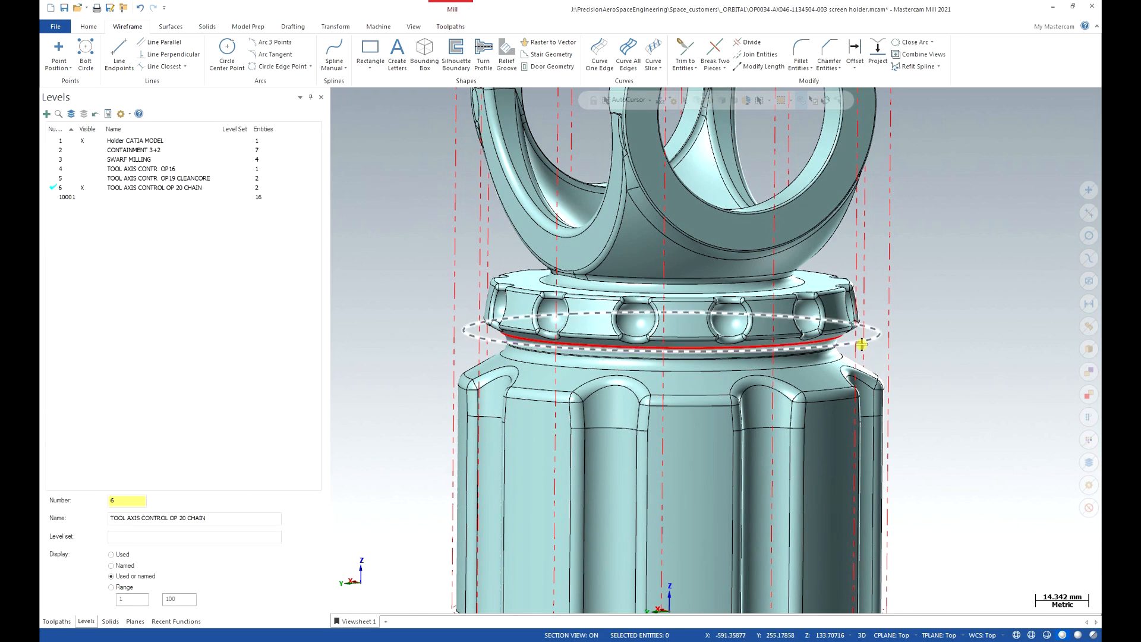
scroll(861, 344, up, 3)
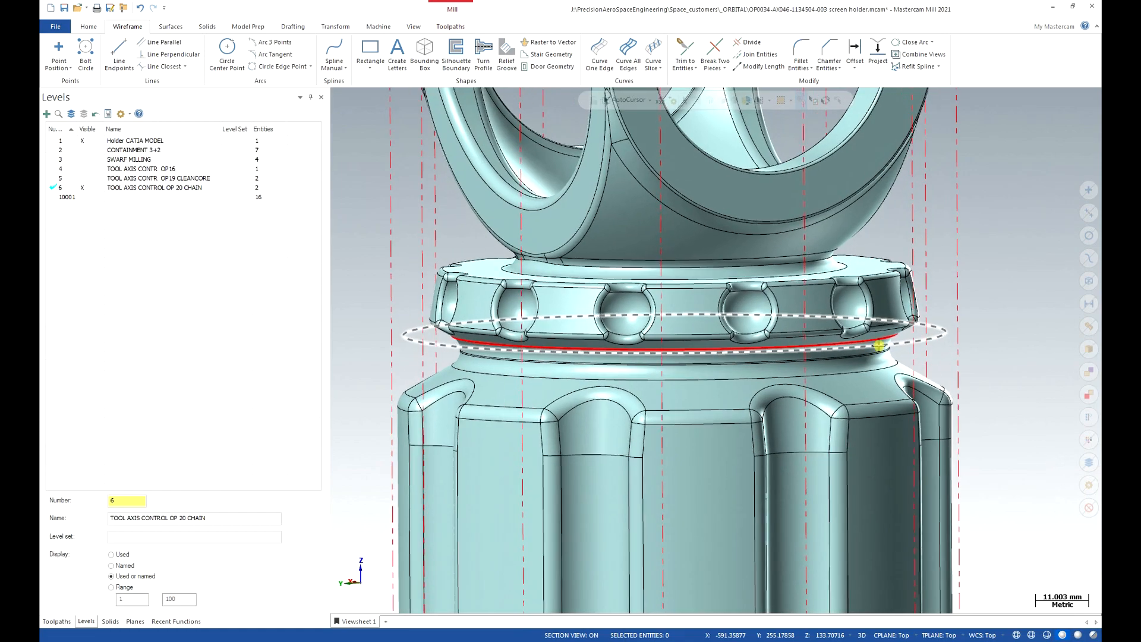
Move the original inner ring curve 100 mm outward with Offset Entity.
click(892, 343)
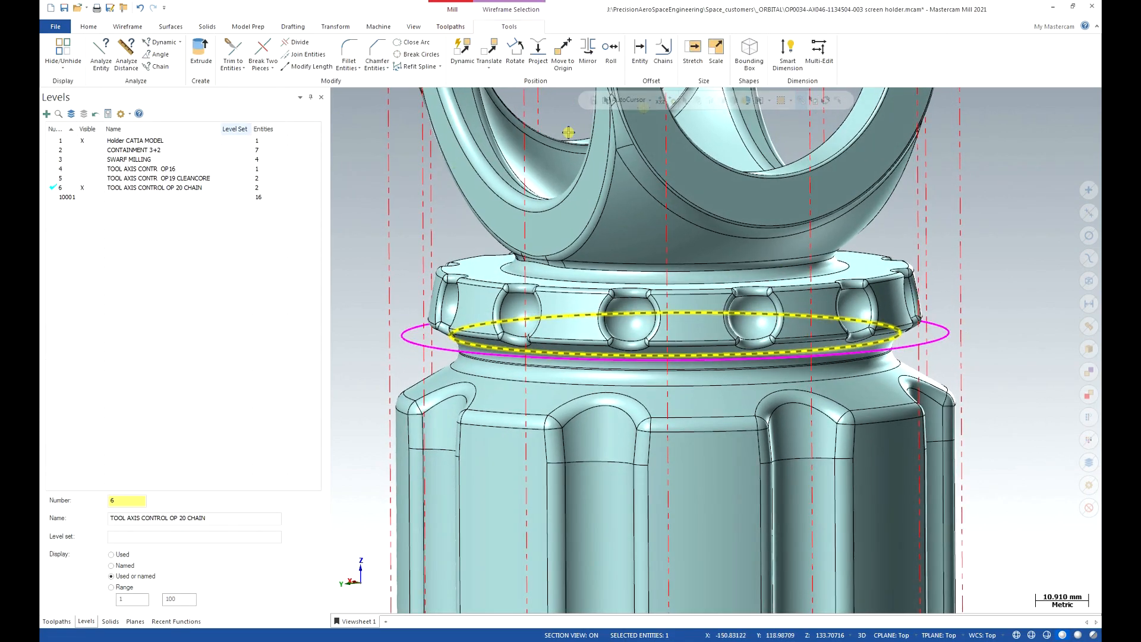
mouse_move(935, 358)
middle_down()
mouse_move(859, 372)
mouse_move(874, 356)
mouse_move(873, 324)
mouse_move(888, 343)
mouse_move(928, 347)
middle_up()
scroll(931, 351, up, 2)
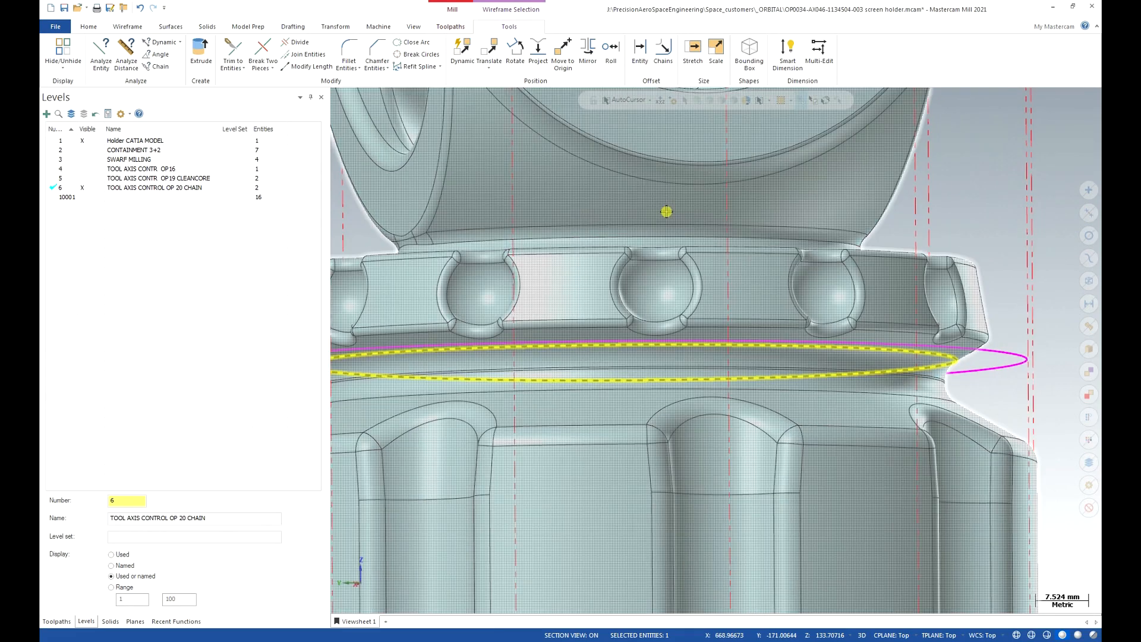
scroll(666, 212, down, 1)
scroll(666, 211, down, 3)
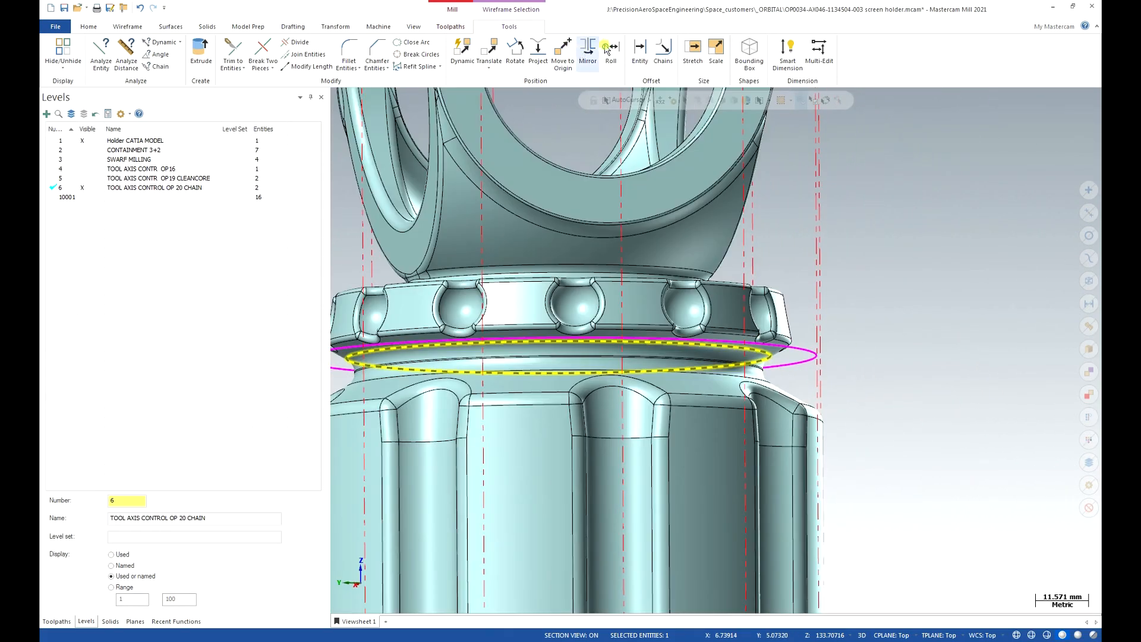
click(640, 48)
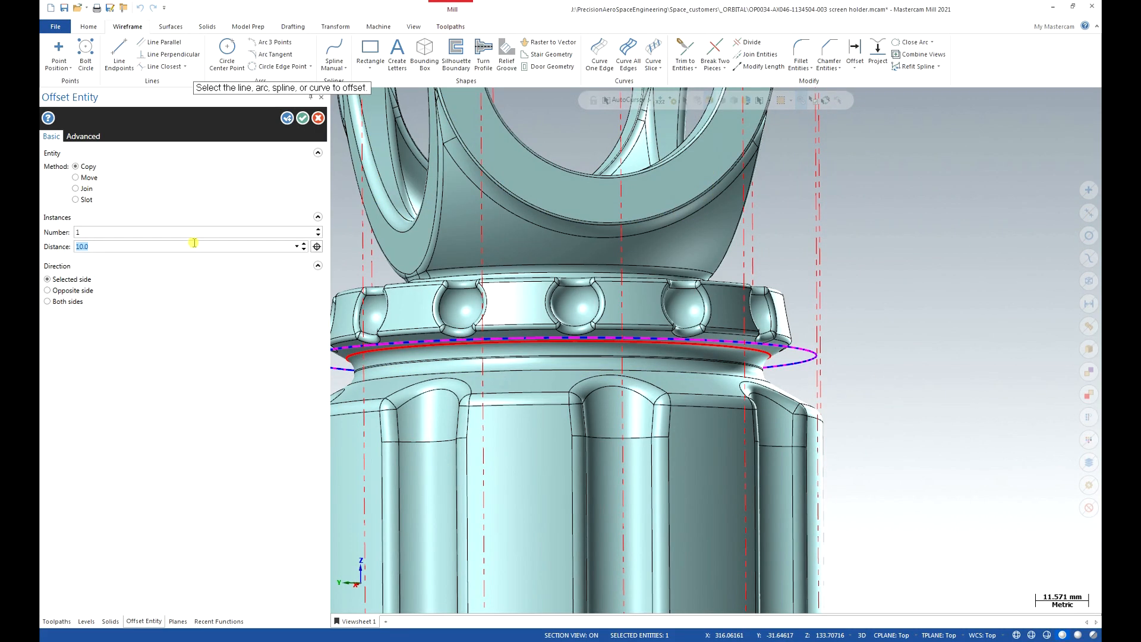
text(00)
key(Return)
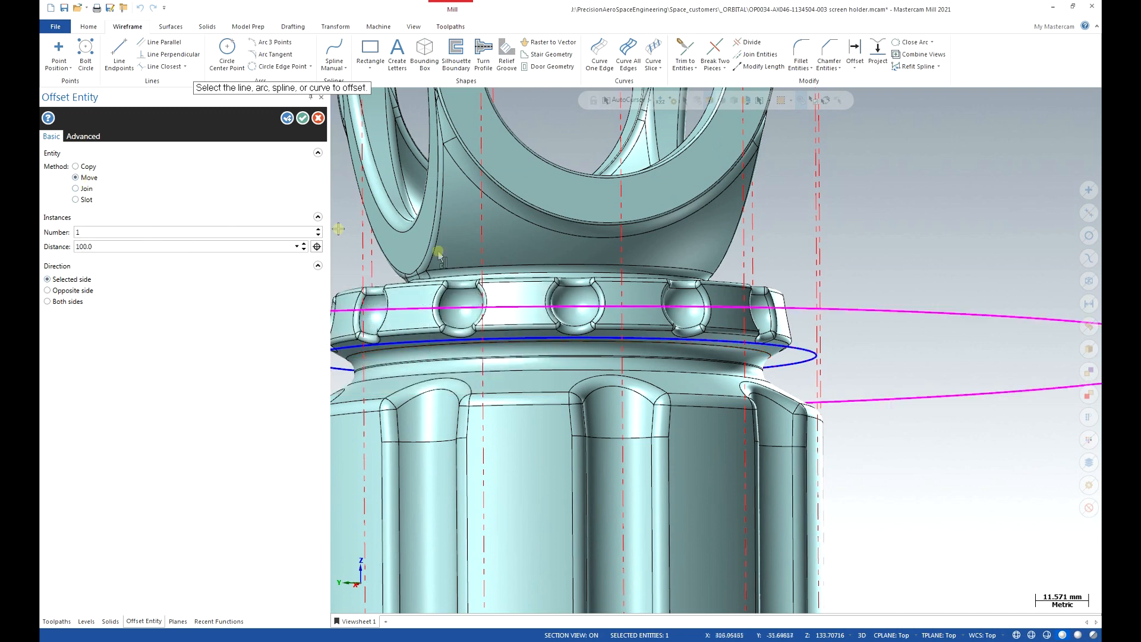
mouse_move(761, 351)
middle_down()
mouse_move(767, 365)
mouse_move(751, 359)
middle_up()
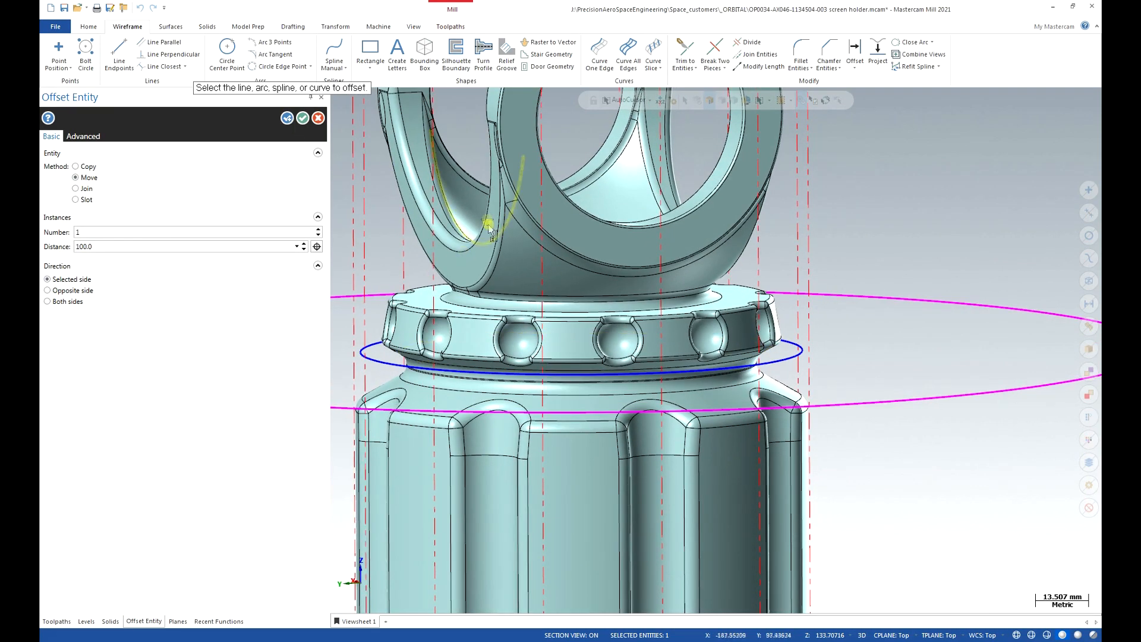
click(318, 117)
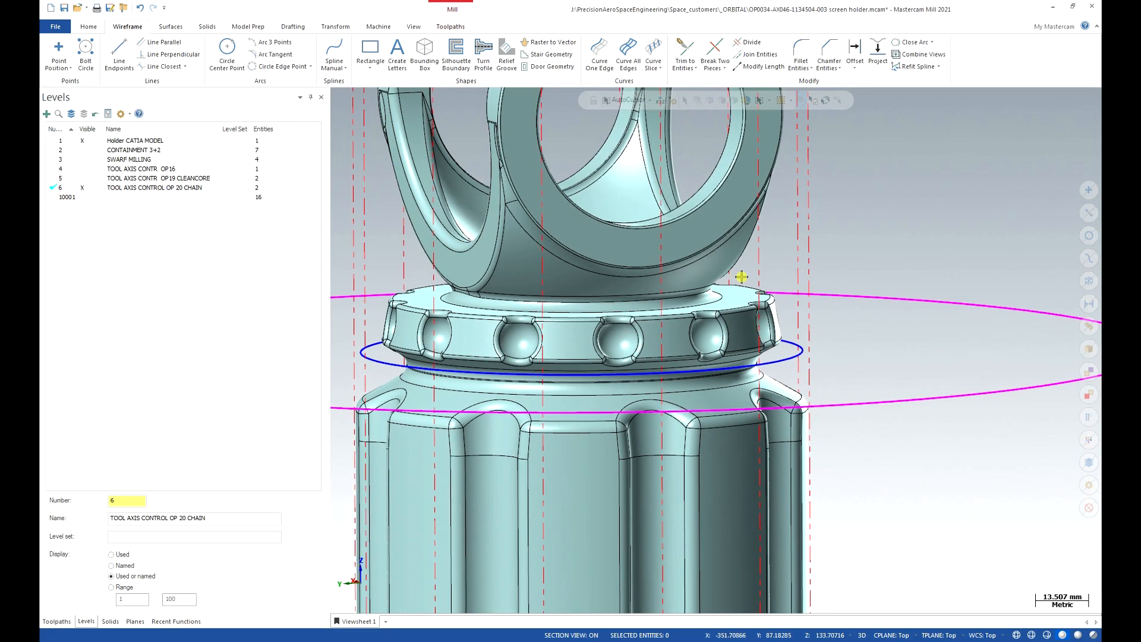
Tilt the view to see the whole holder and return to the toolpath list.
scroll(741, 277, down, 8)
middle_drag(759, 288, 804, 395)
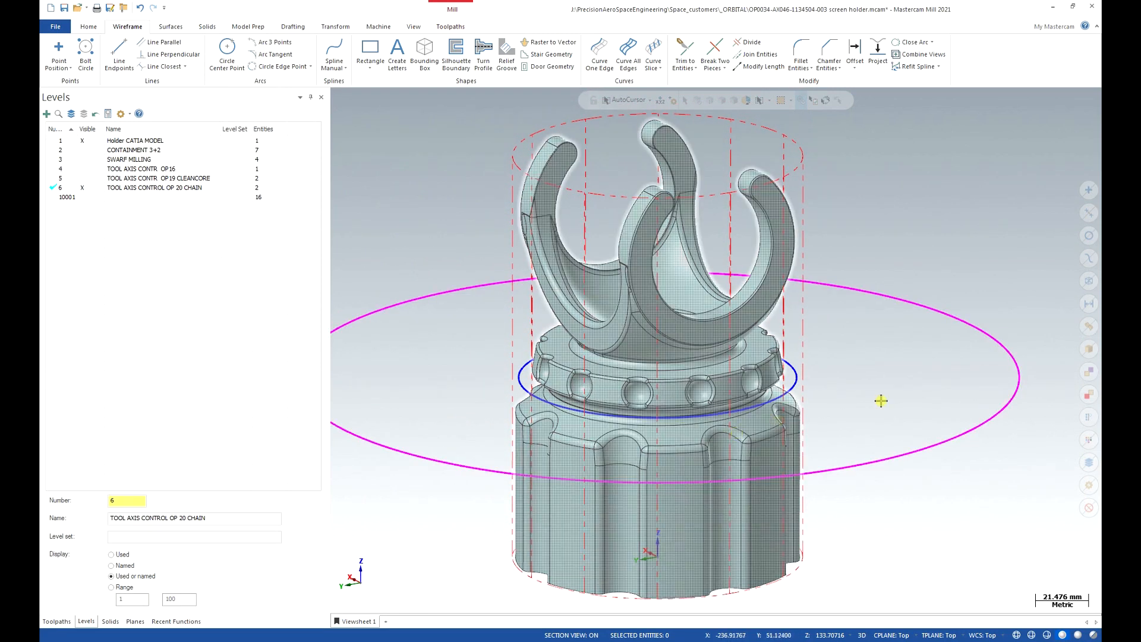
scroll(797, 324, up, 5)
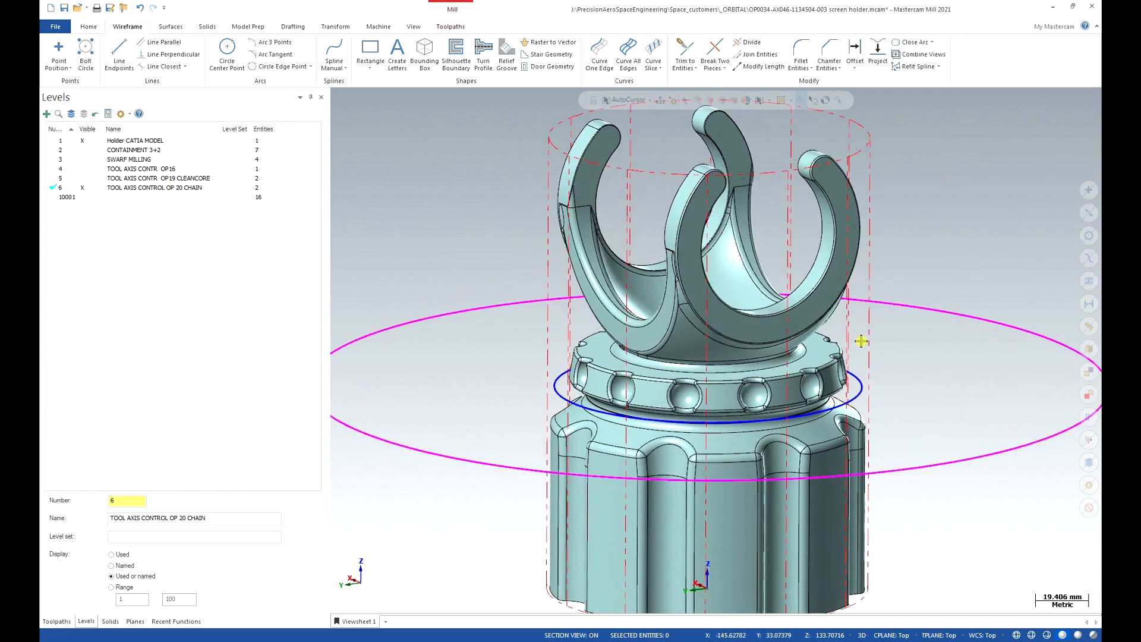
scroll(883, 351, up, 1)
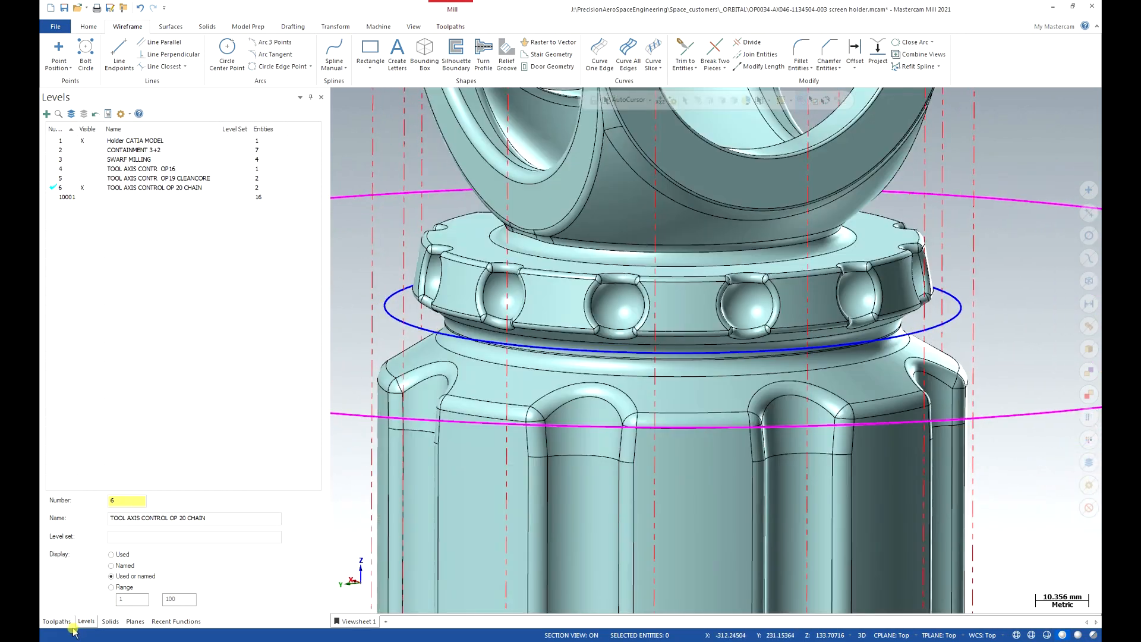
click(57, 621)
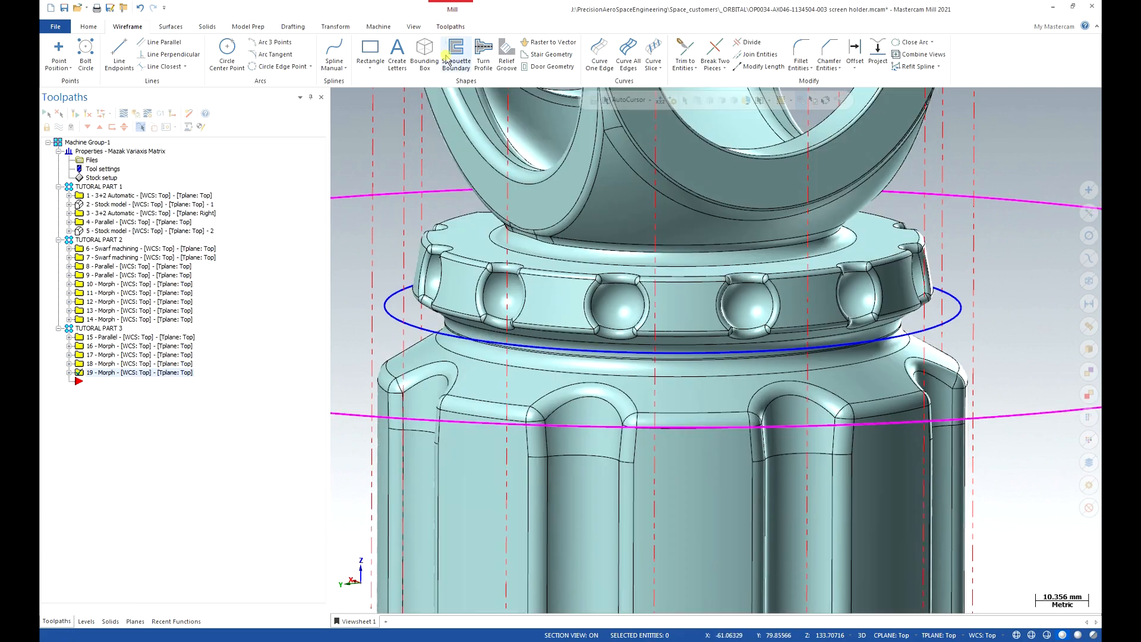
Create a new Morph multiaxis toolpath using BALL-NOSE END MILL - 2.
click(449, 27)
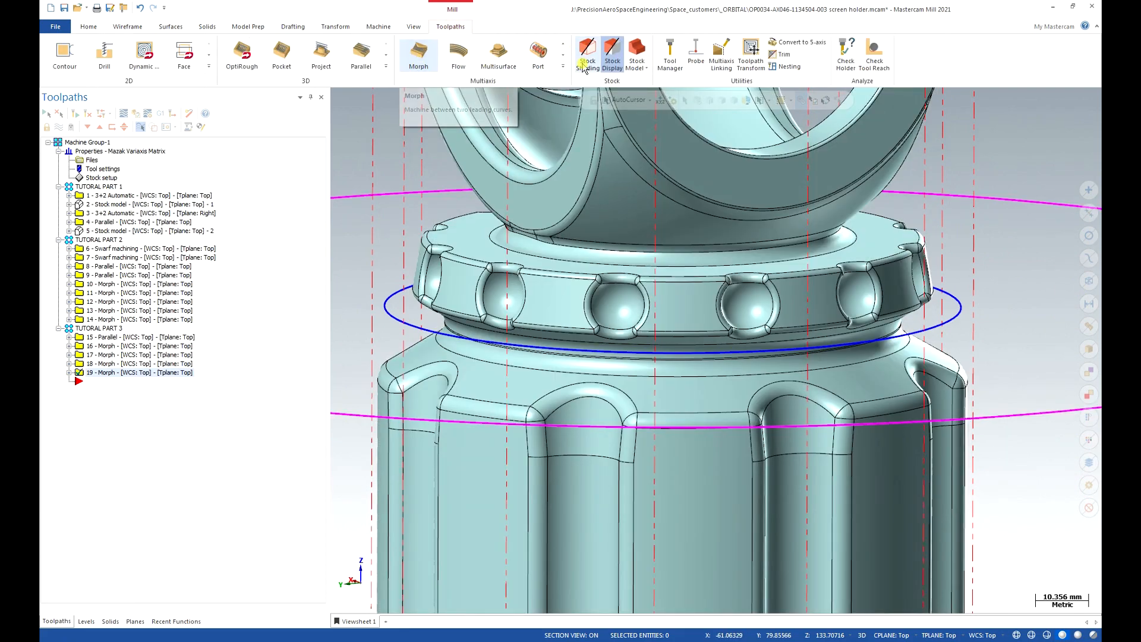
click(417, 59)
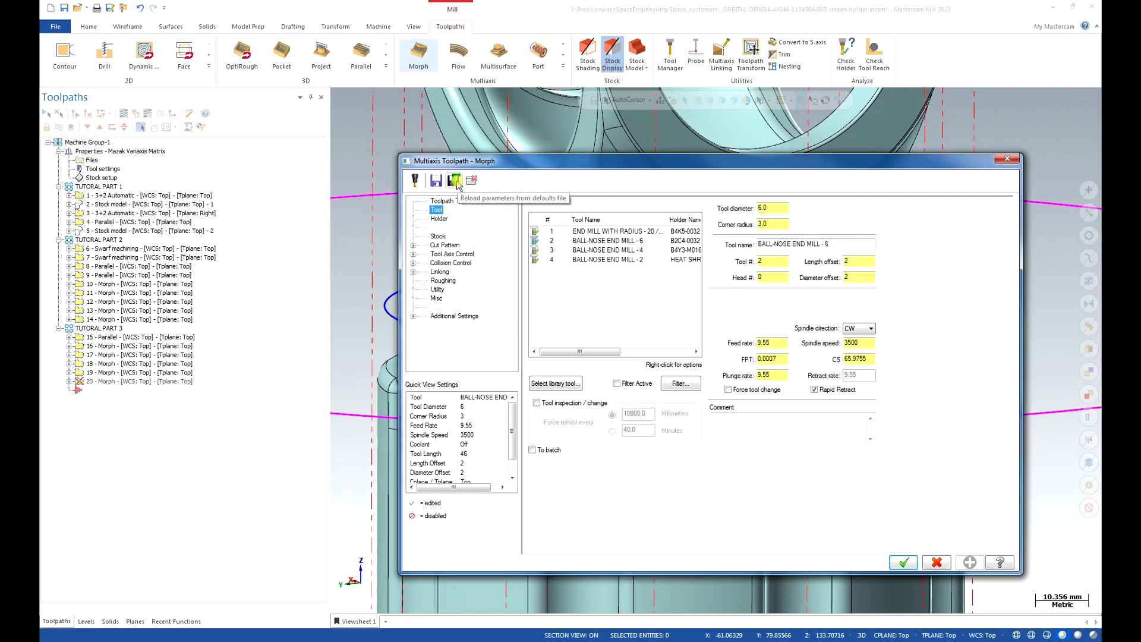
click(471, 181)
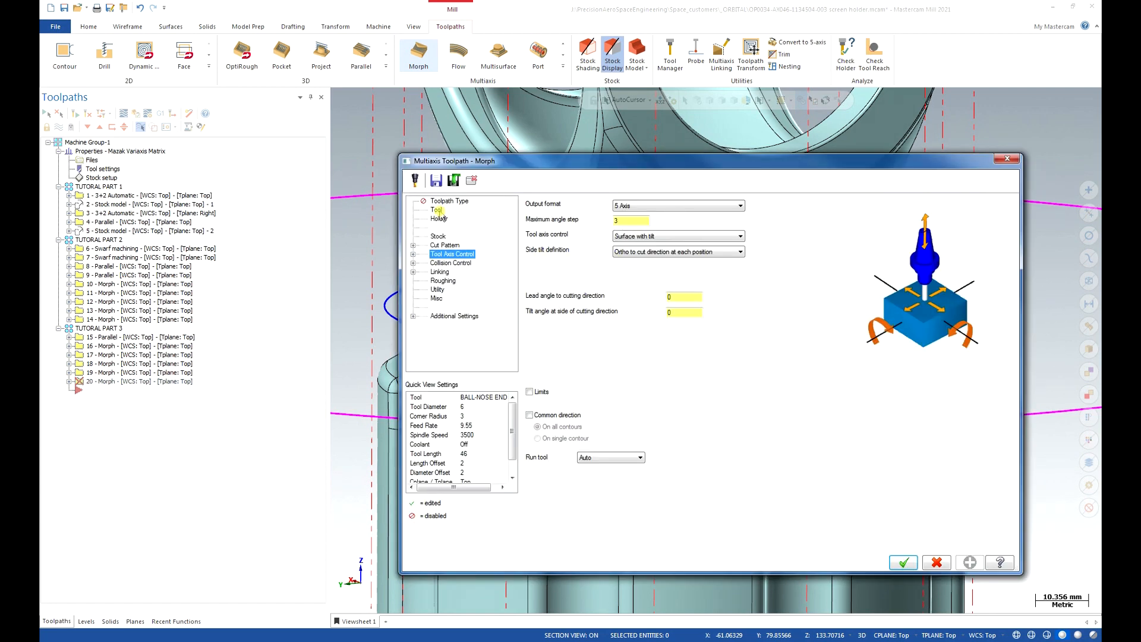
click(438, 210)
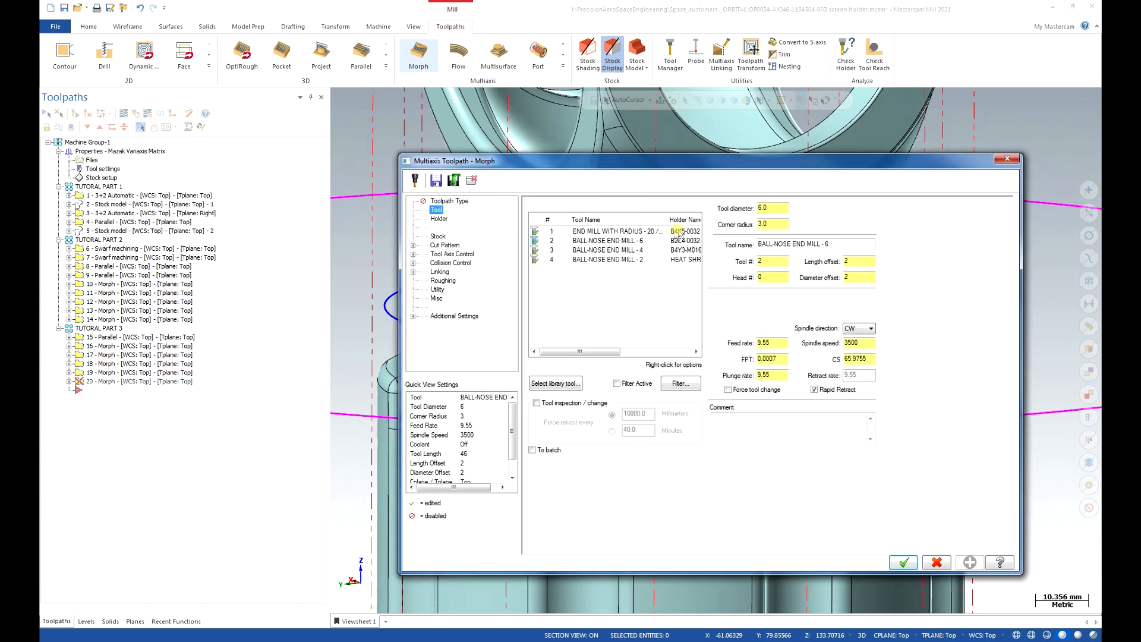
click(632, 259)
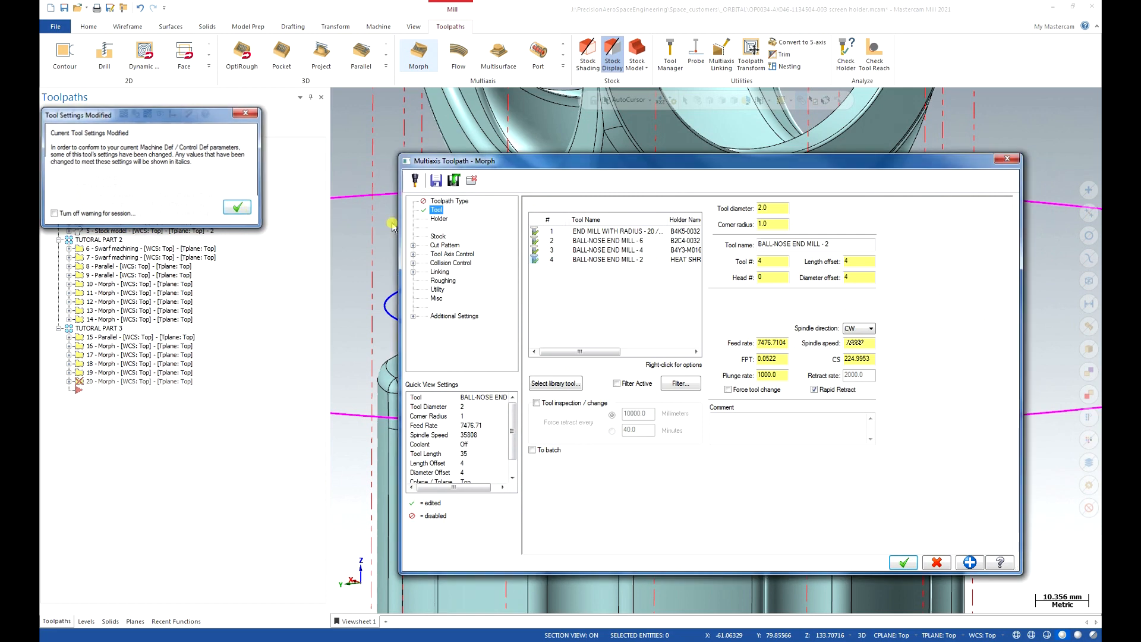
click(237, 206)
Set feed 1500, plunge 1500 and spindle speed 12000 for the ball-nose tool.
double_click(772, 342)
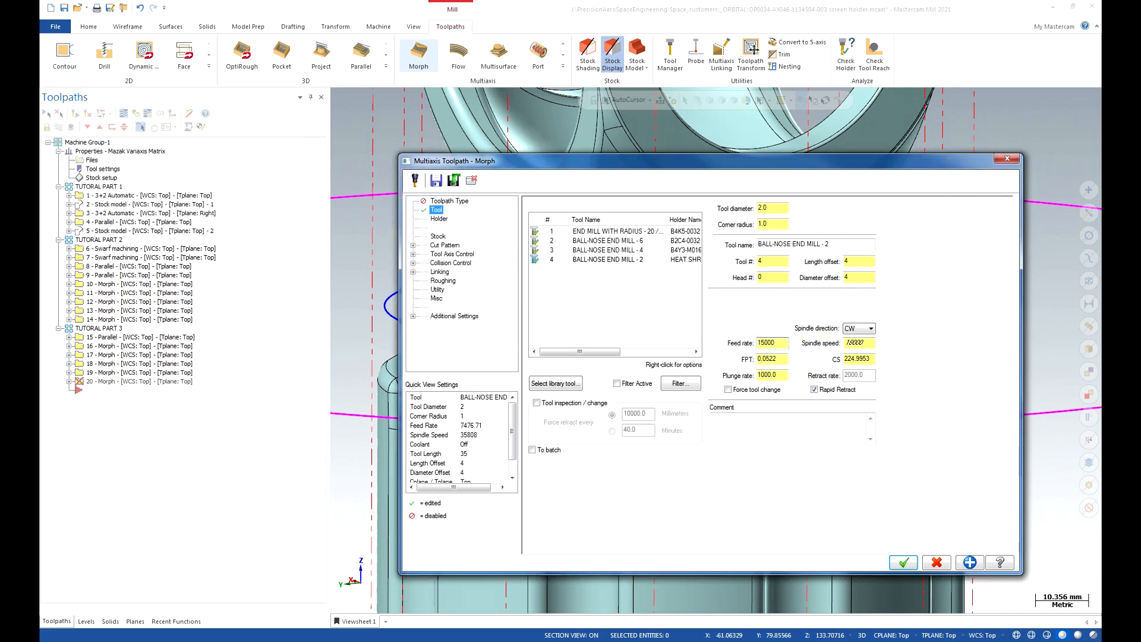
key(Tab)
text(15)
key(Tab)
key(Tab)
click(446, 246)
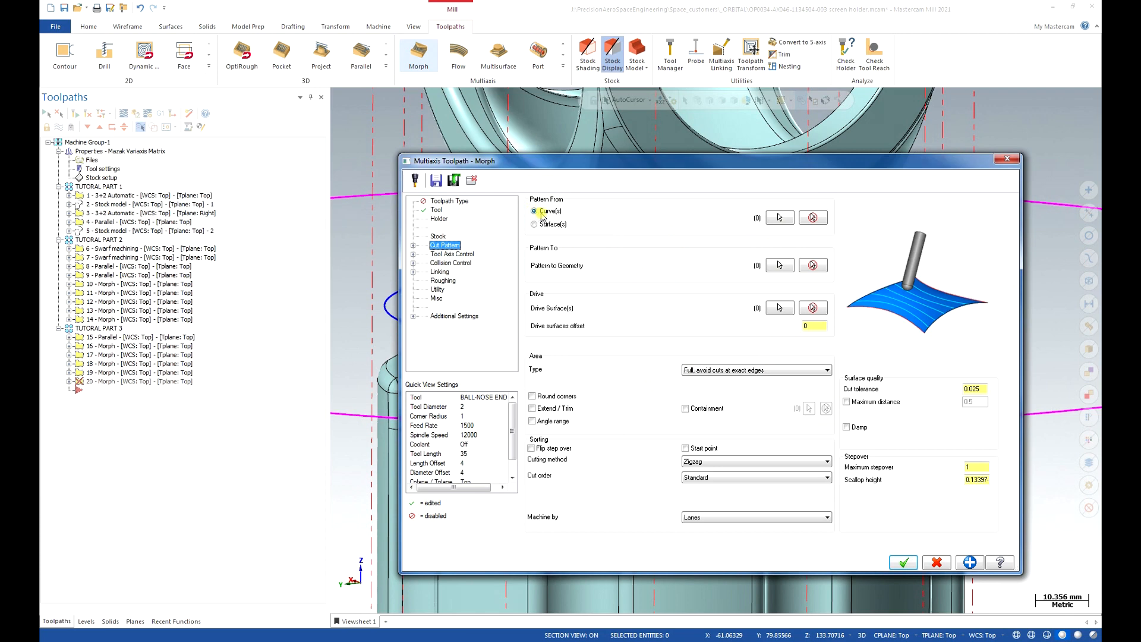
Chain the collar edge loop as the curve the Morph pattern runs from.
click(779, 218)
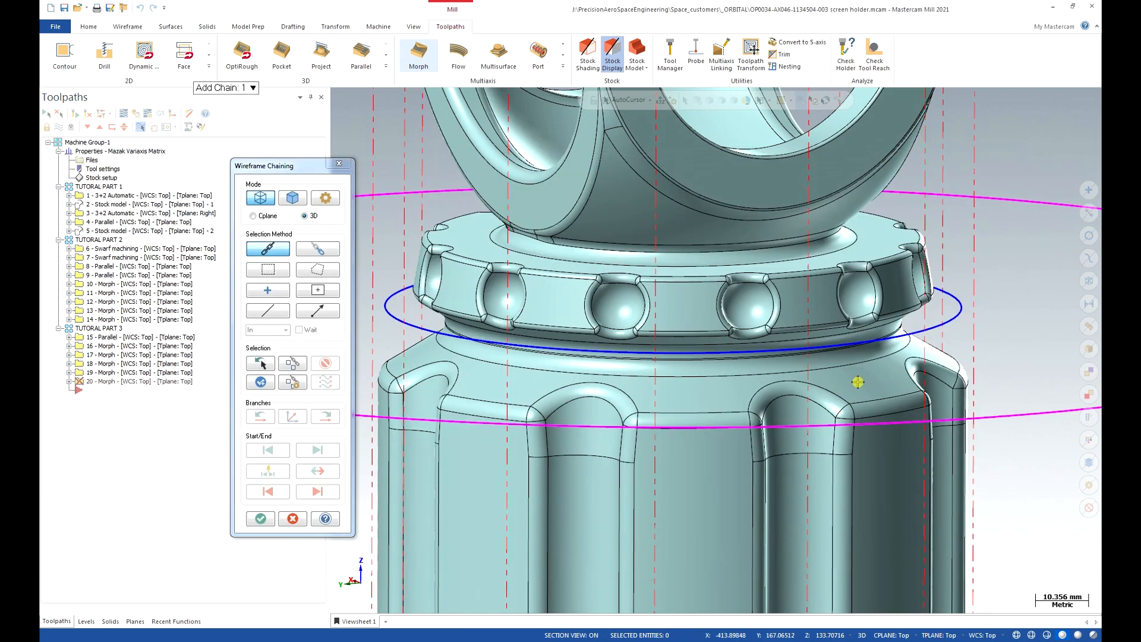
scroll(857, 382, up, 5)
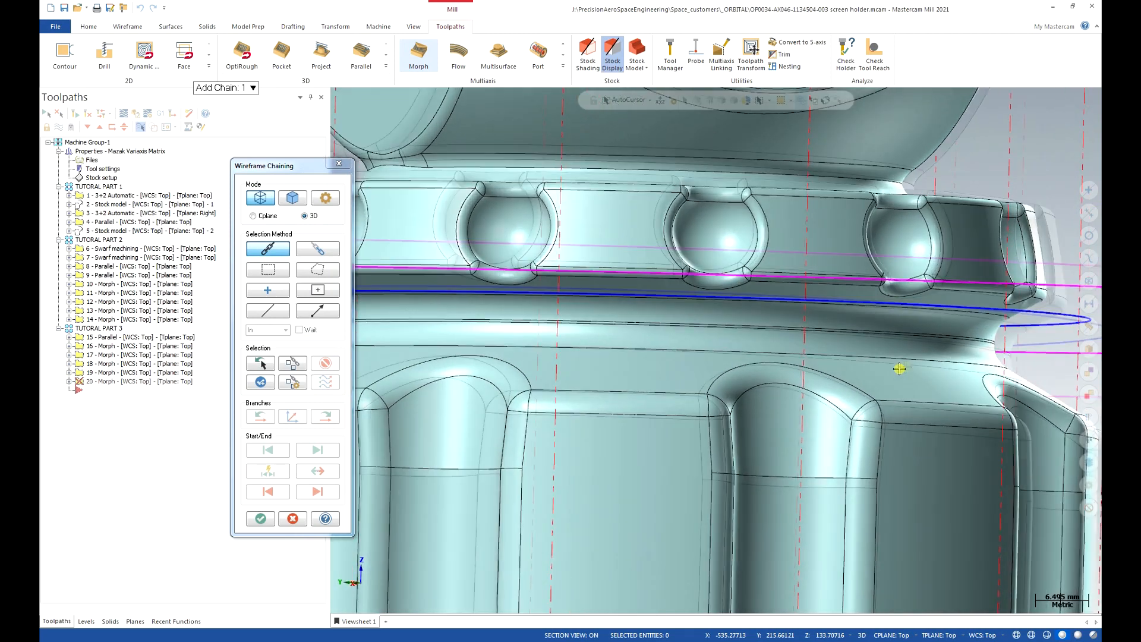
middle_drag(899, 368, 949, 362)
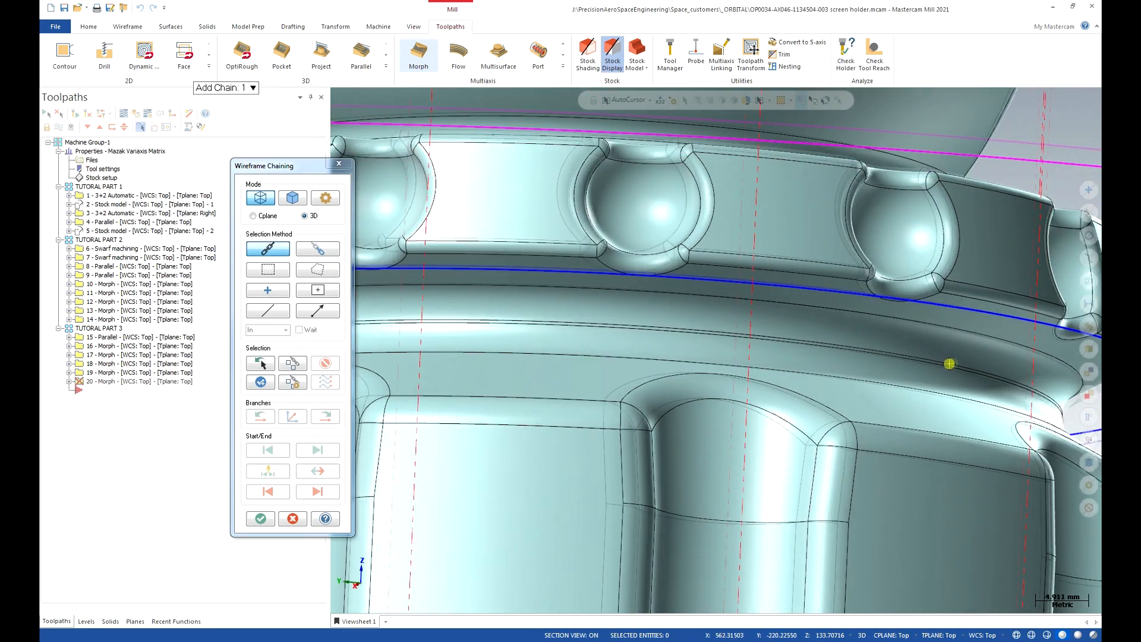
scroll(950, 359, up, 3)
scroll(931, 317, down, 1)
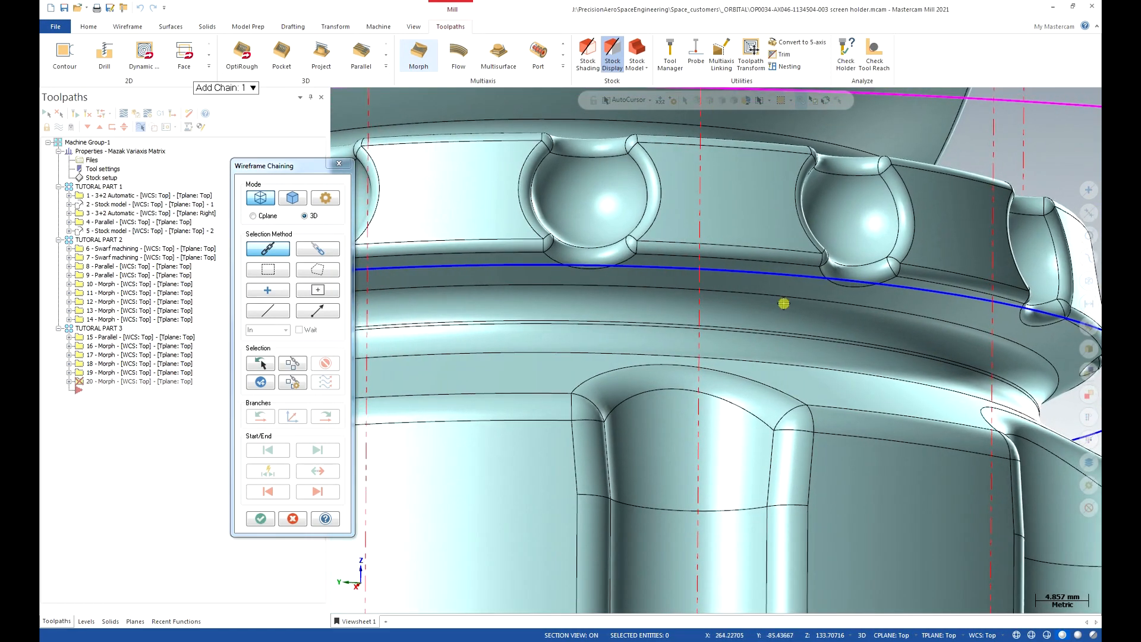
click(293, 198)
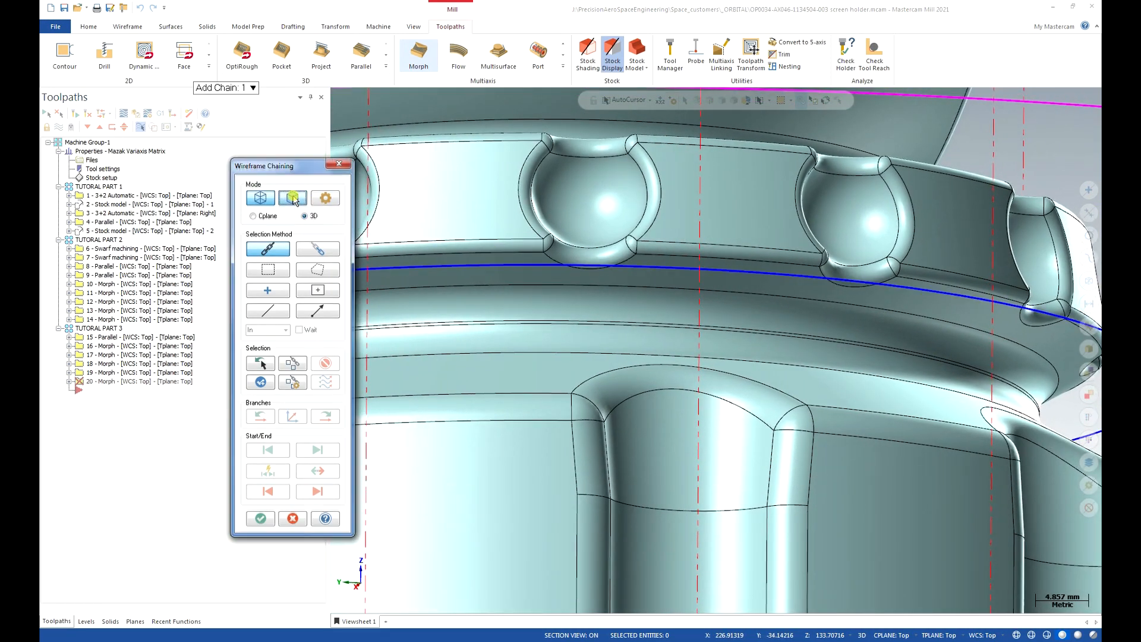
click(963, 327)
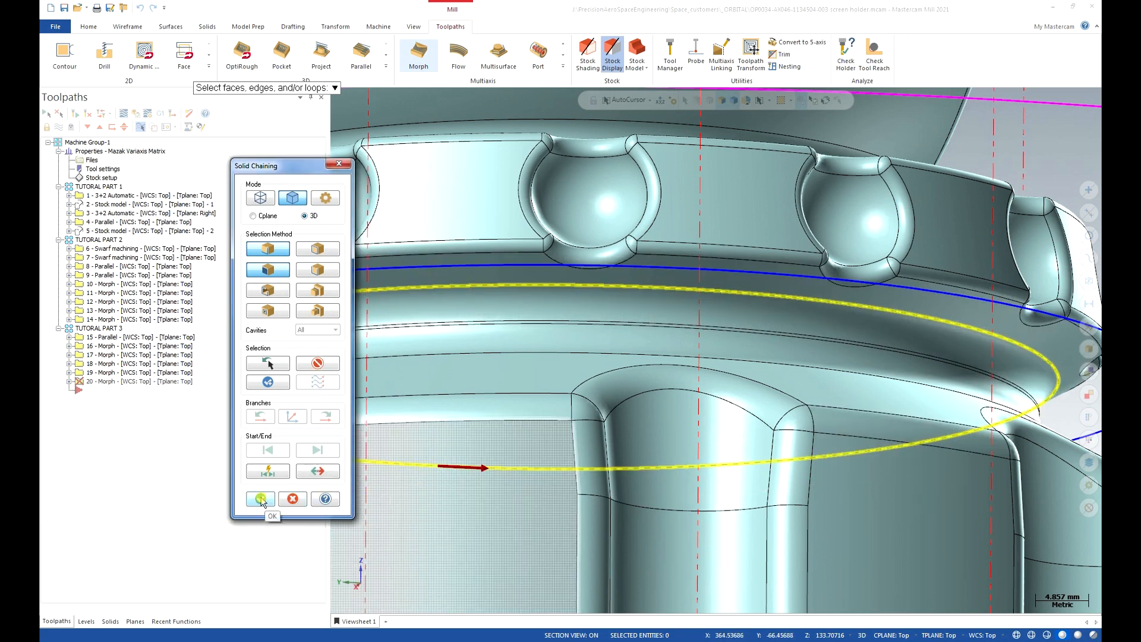
click(259, 499)
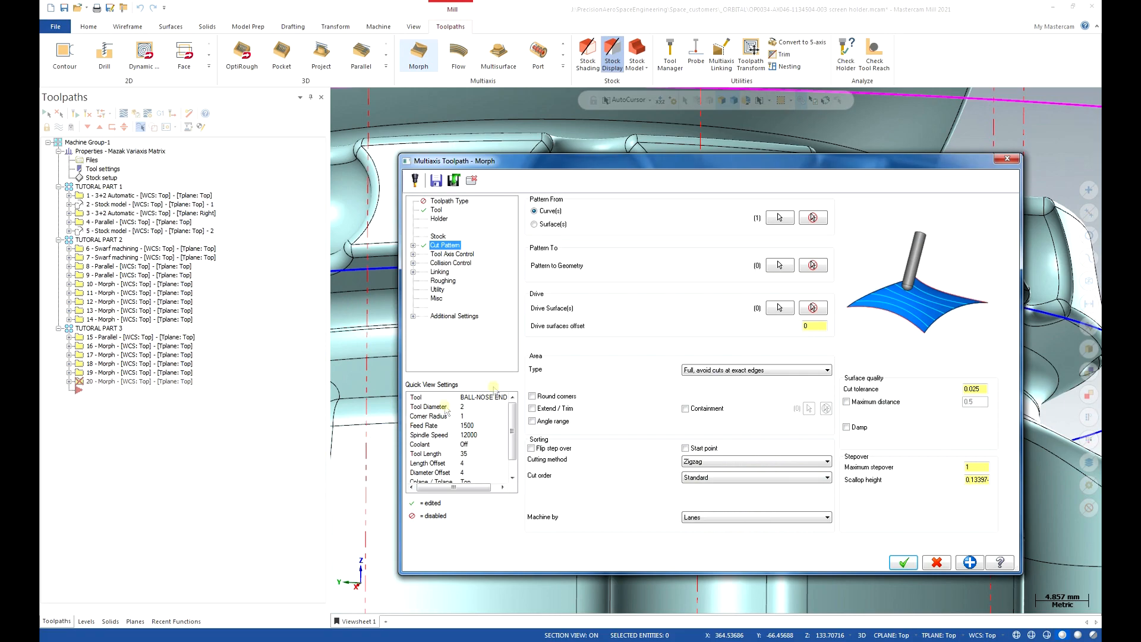
Chain the edge loop below the pockets as the pattern's target geometry.
click(779, 265)
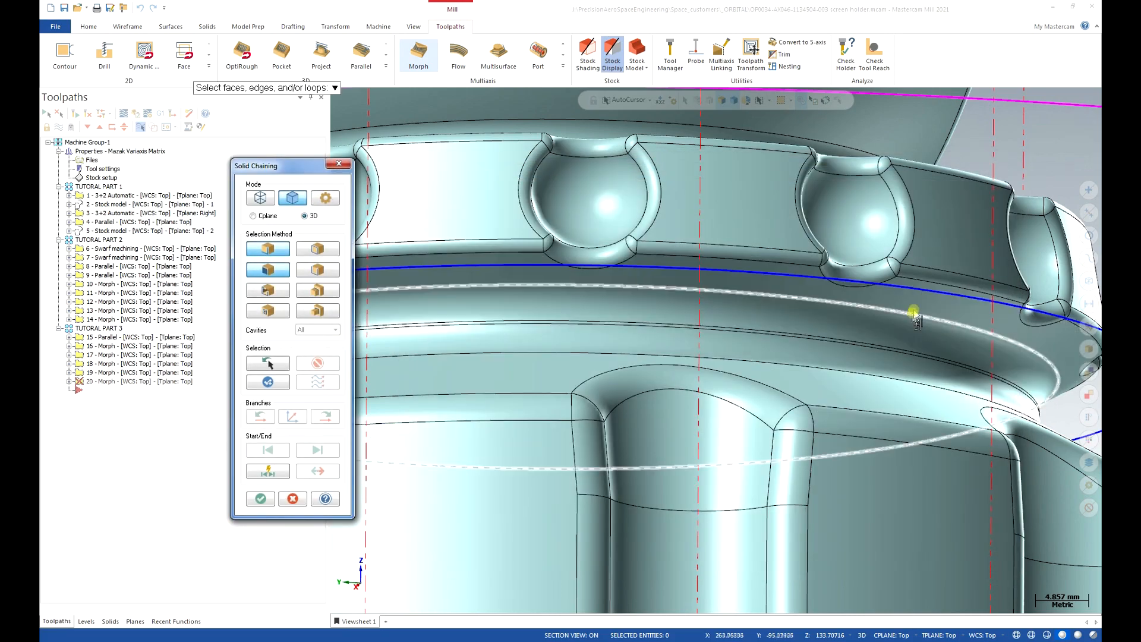
middle_drag(909, 374, 954, 480)
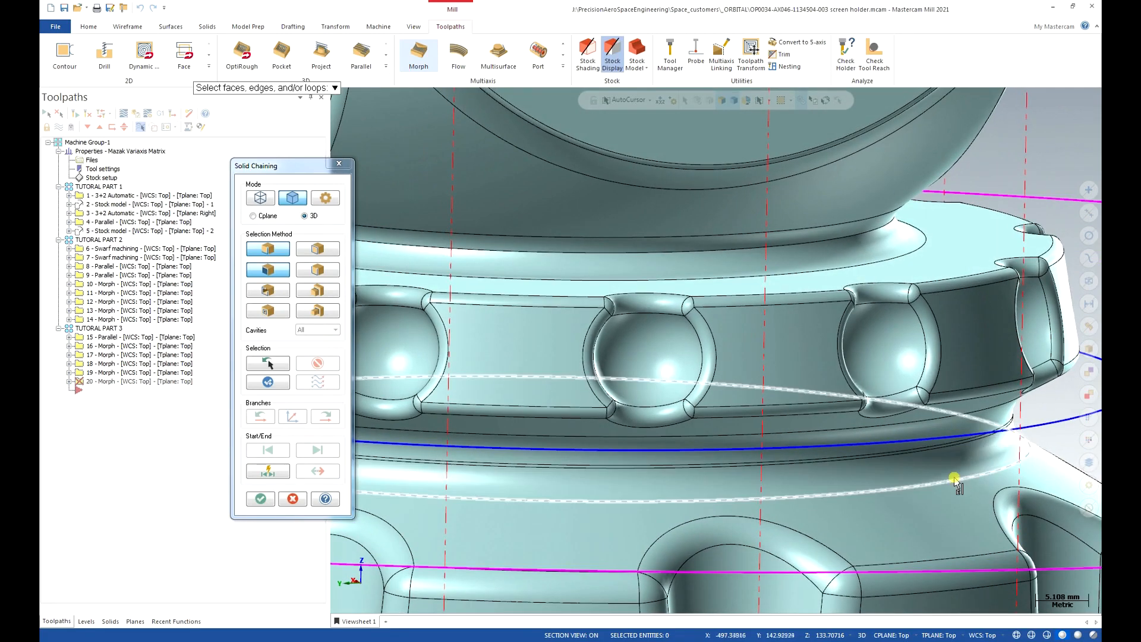
click(955, 480)
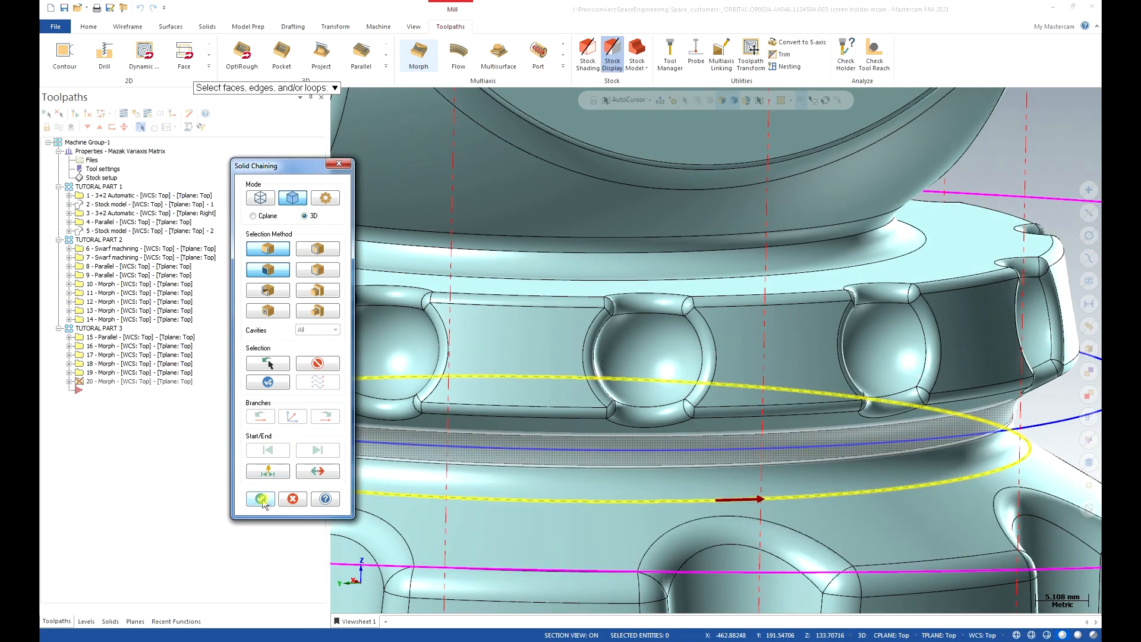
click(262, 498)
Pick the upper face, thin strip and lower face as the three drive surfaces.
click(779, 307)
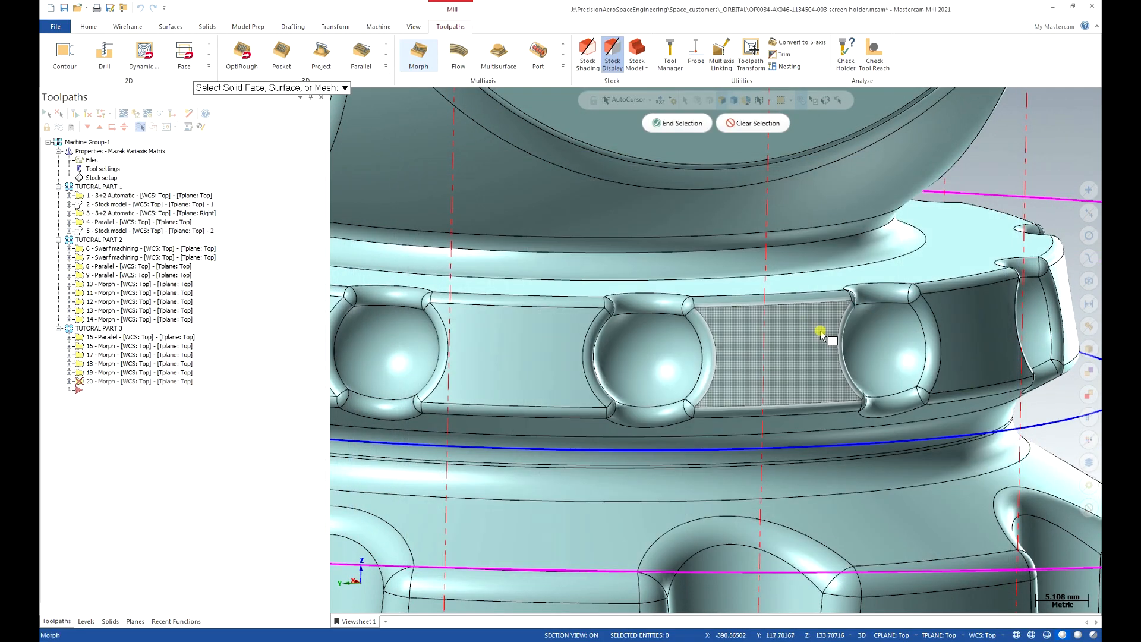
scroll(886, 369, up, 4)
middle_drag(890, 411, 900, 372)
click(900, 372)
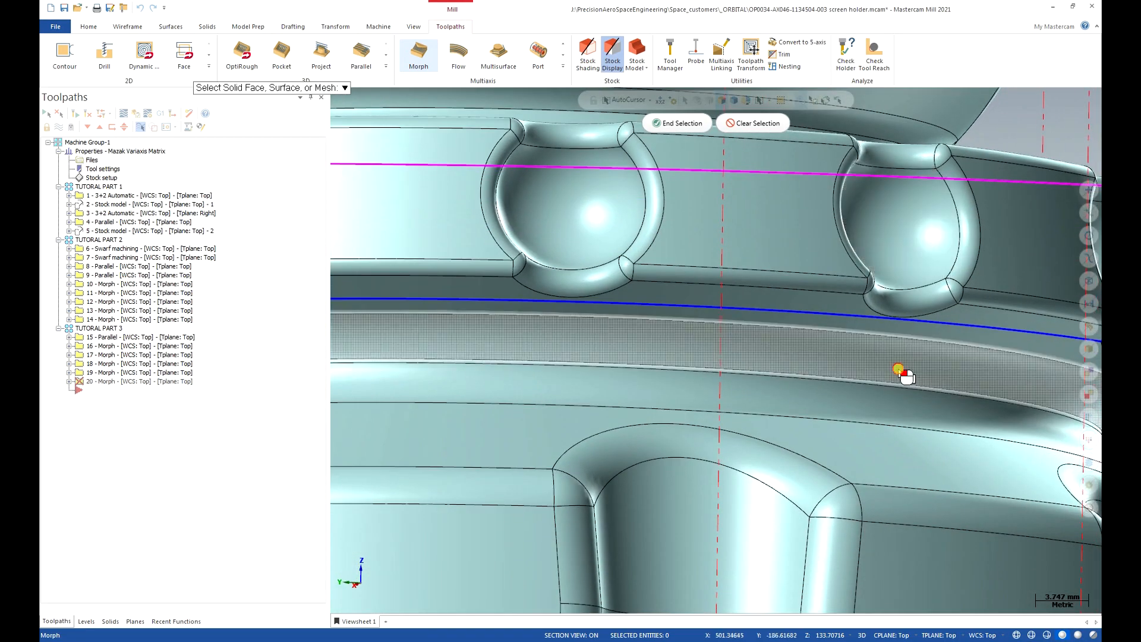
click(899, 387)
click(901, 412)
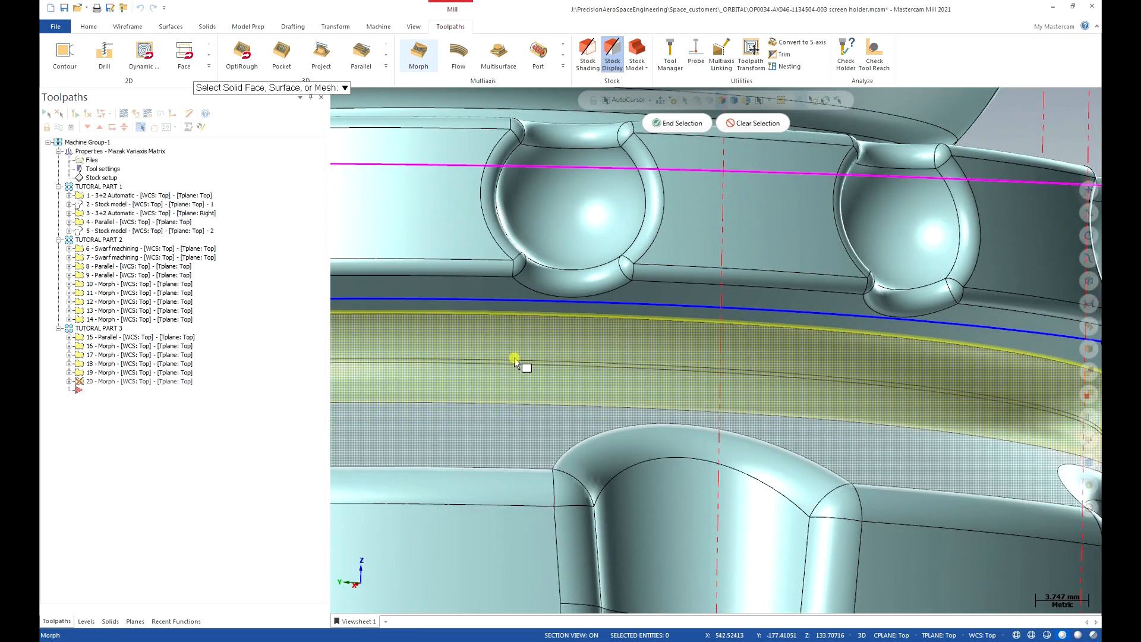
click(660, 123)
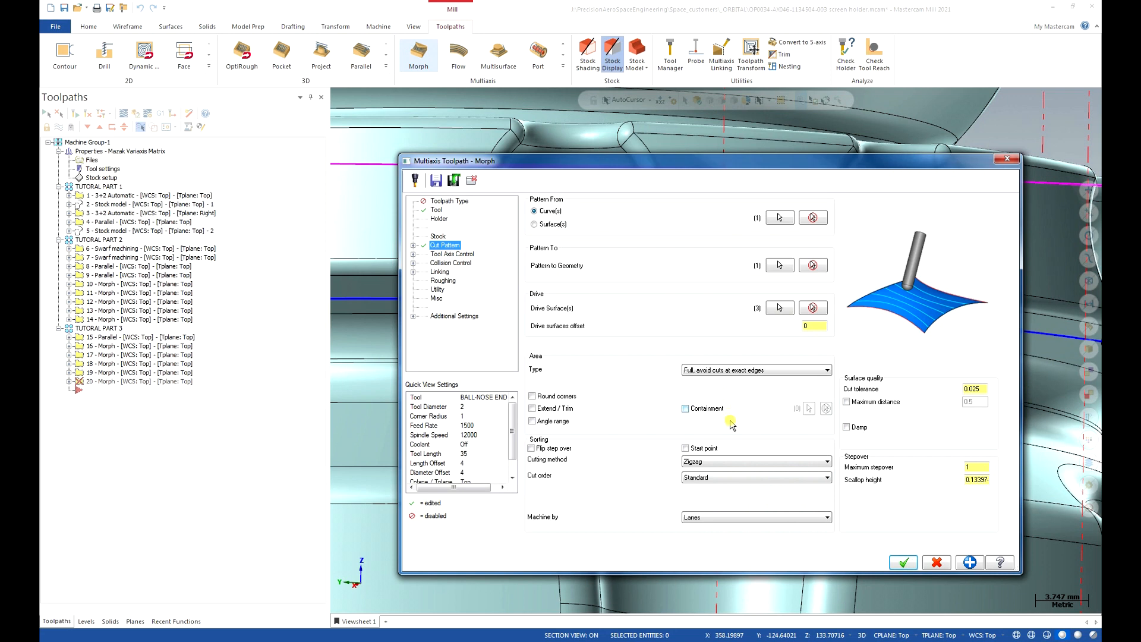
Set the cutting method to One way with a maximum stepover of 2.
click(769, 463)
click(752, 486)
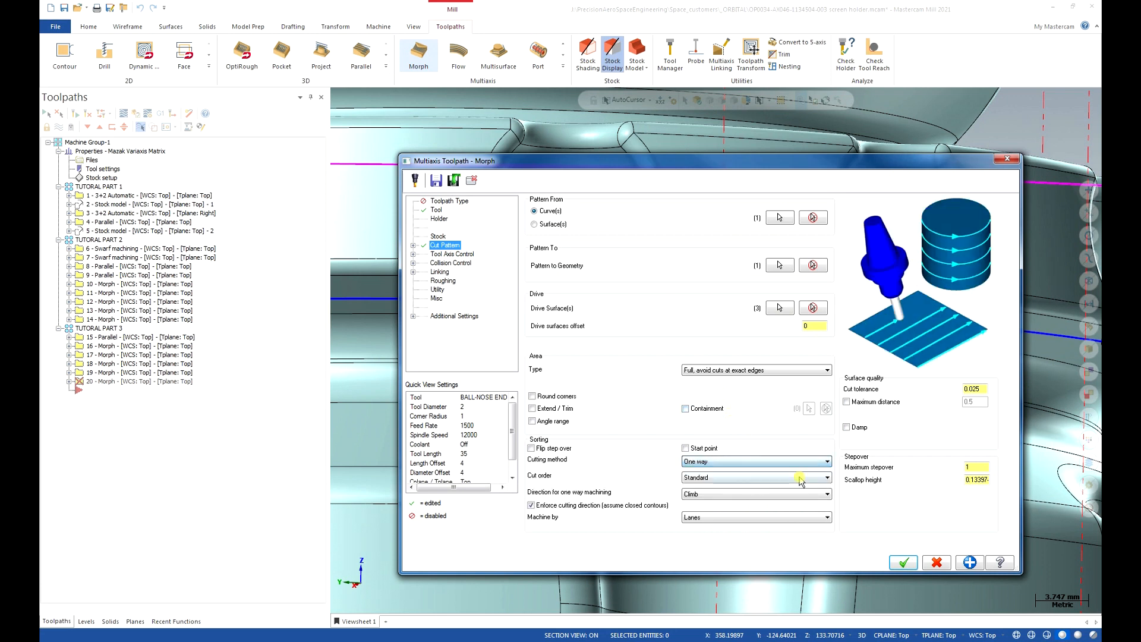
click(961, 466)
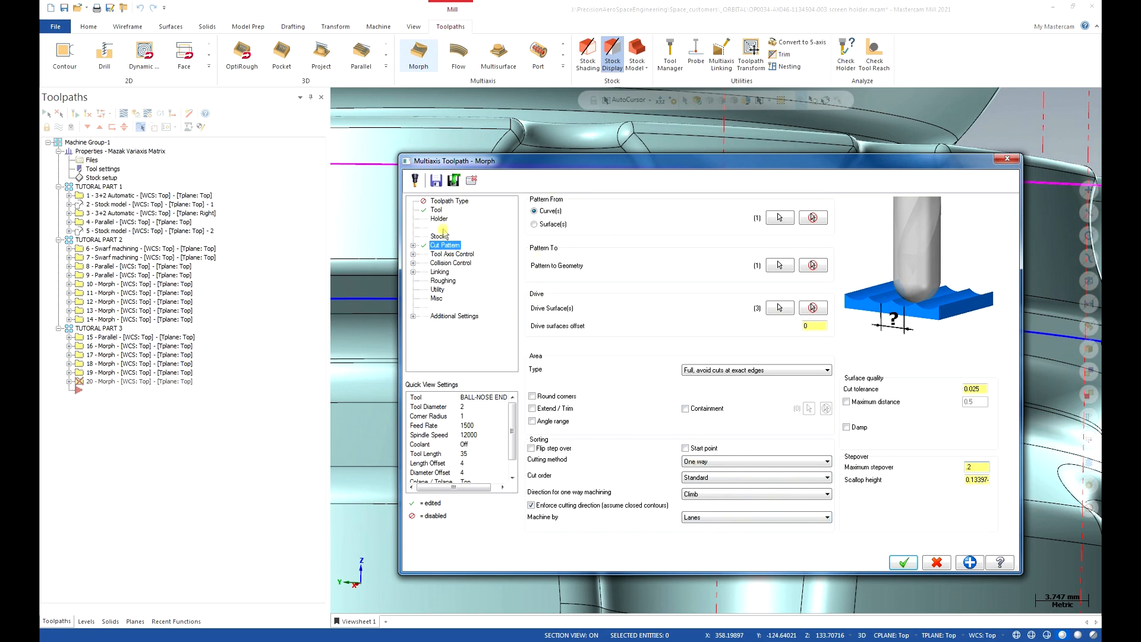
Set tool axis control to From Chain with Closest point curve tilt.
click(445, 254)
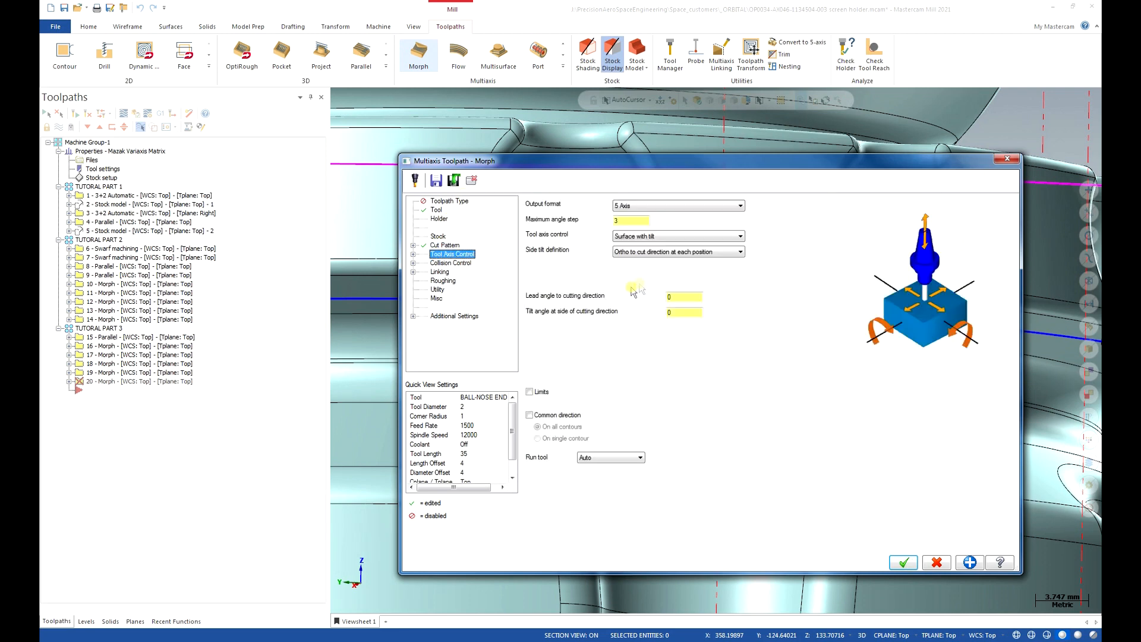
click(690, 238)
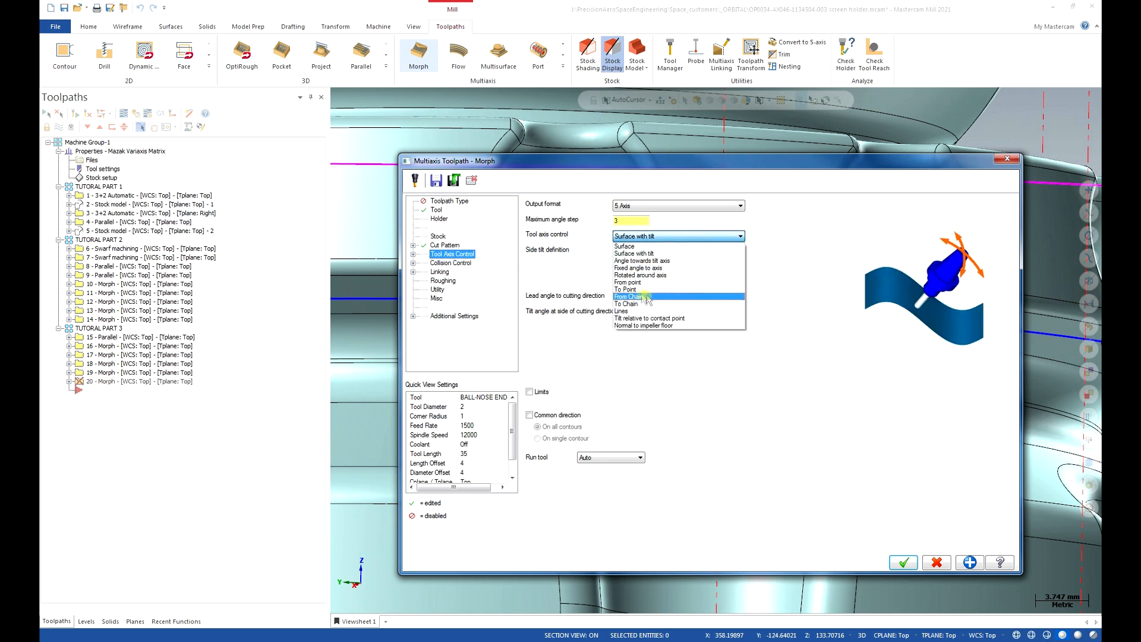
click(669, 297)
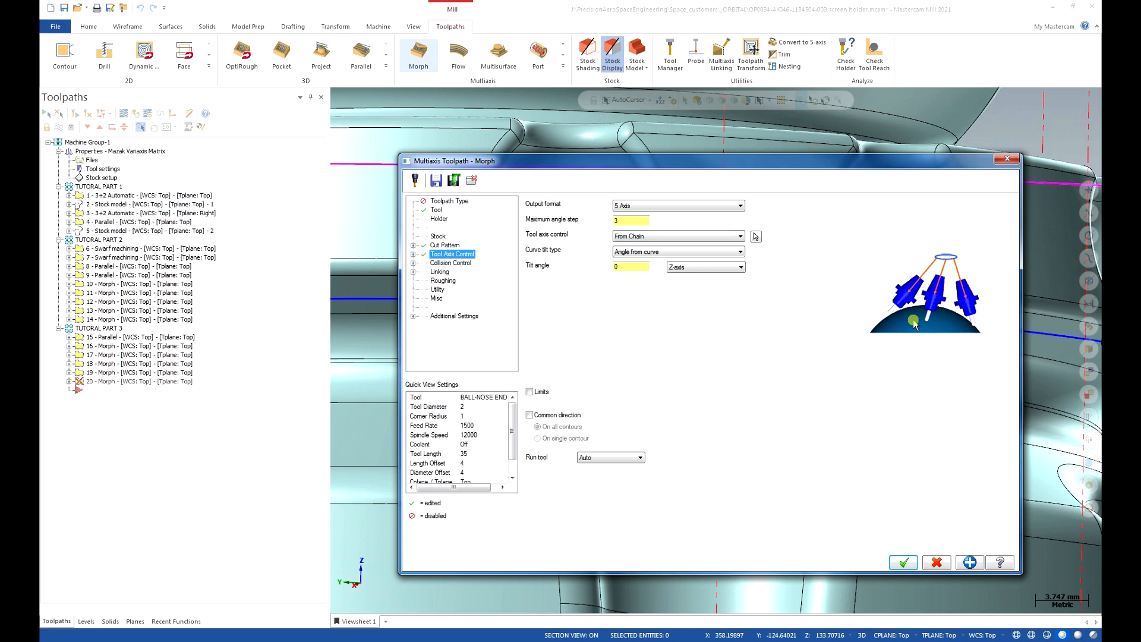
click(729, 255)
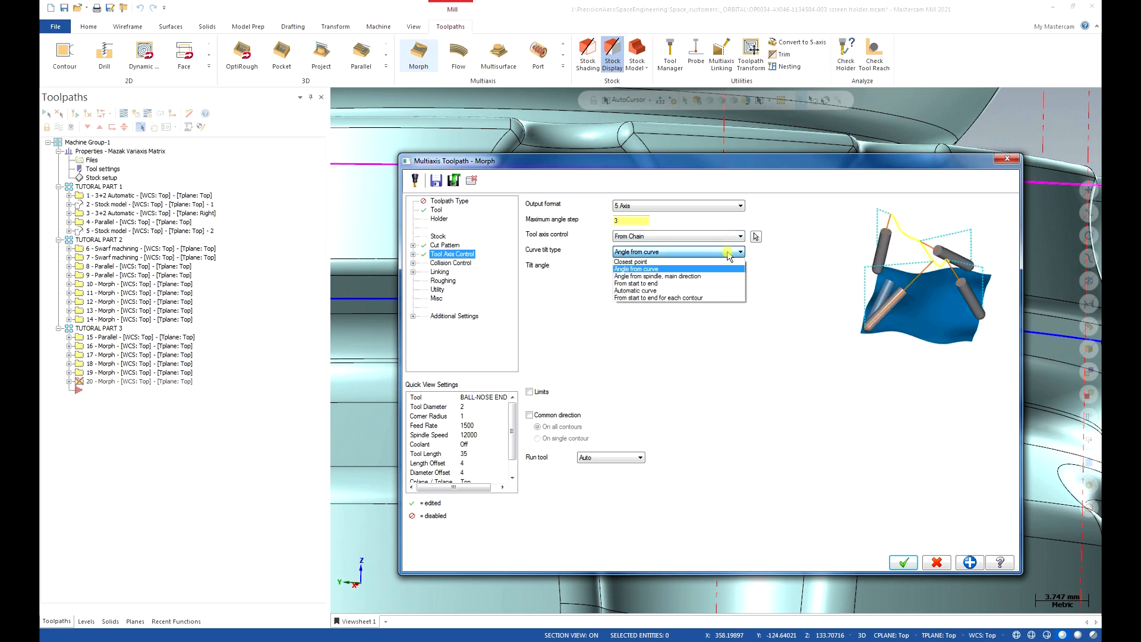
click(719, 262)
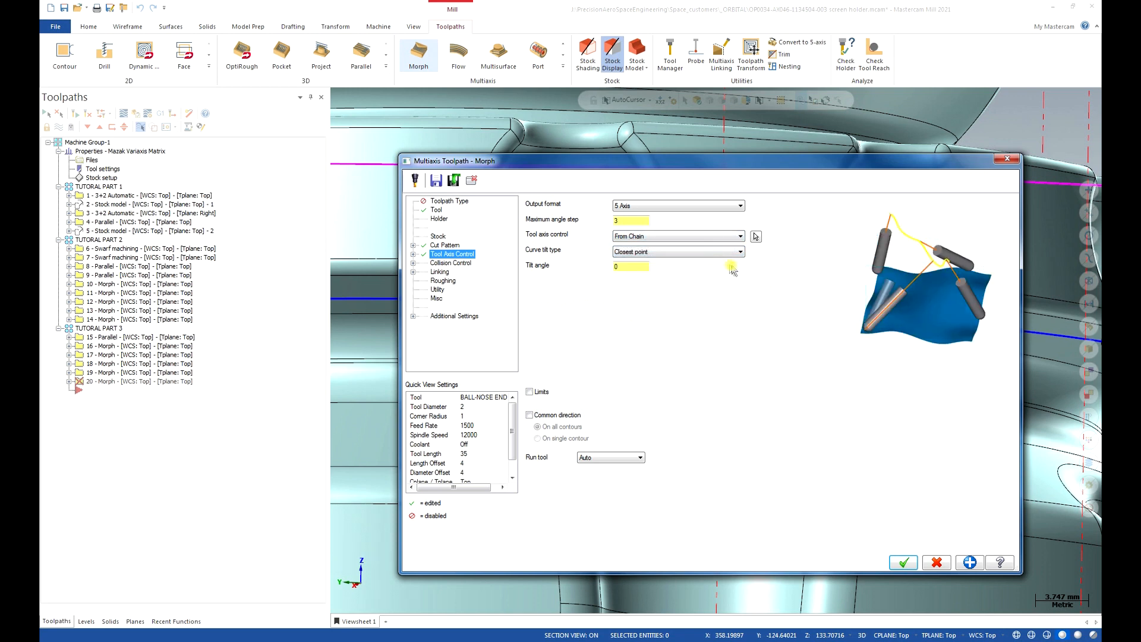
Chain the dashed wireframe loop above the ring as the tool-axis chain.
click(755, 237)
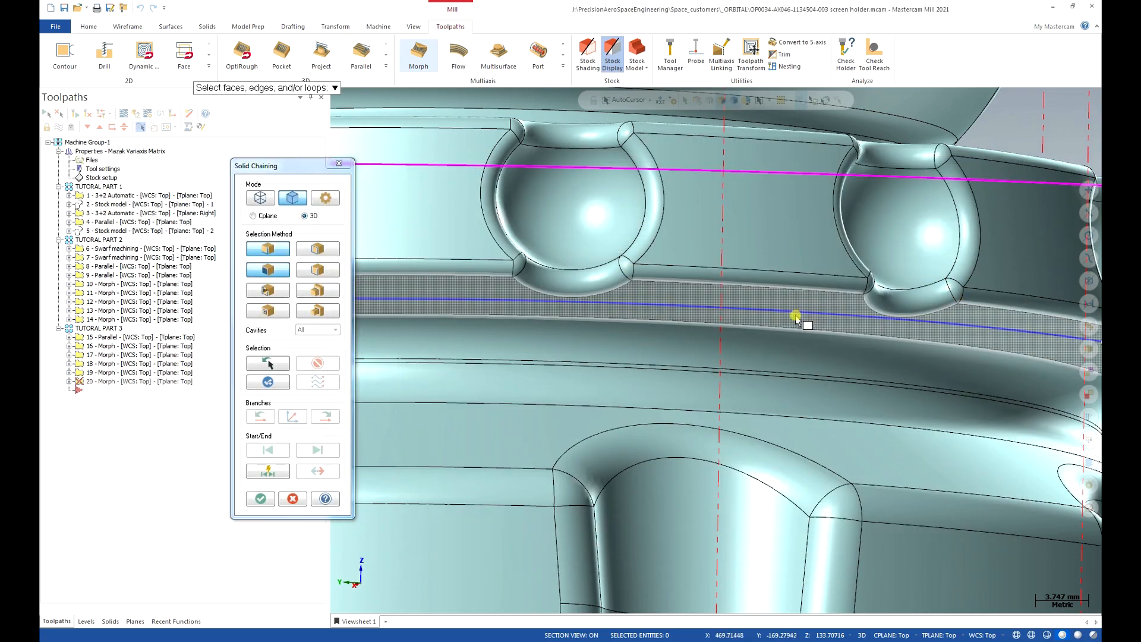
scroll(797, 321, up, 3)
scroll(803, 321, down, 2)
middle_drag(807, 326, 845, 440)
scroll(829, 415, down, 2)
scroll(832, 422, up, 2)
scroll(846, 441, up, 1)
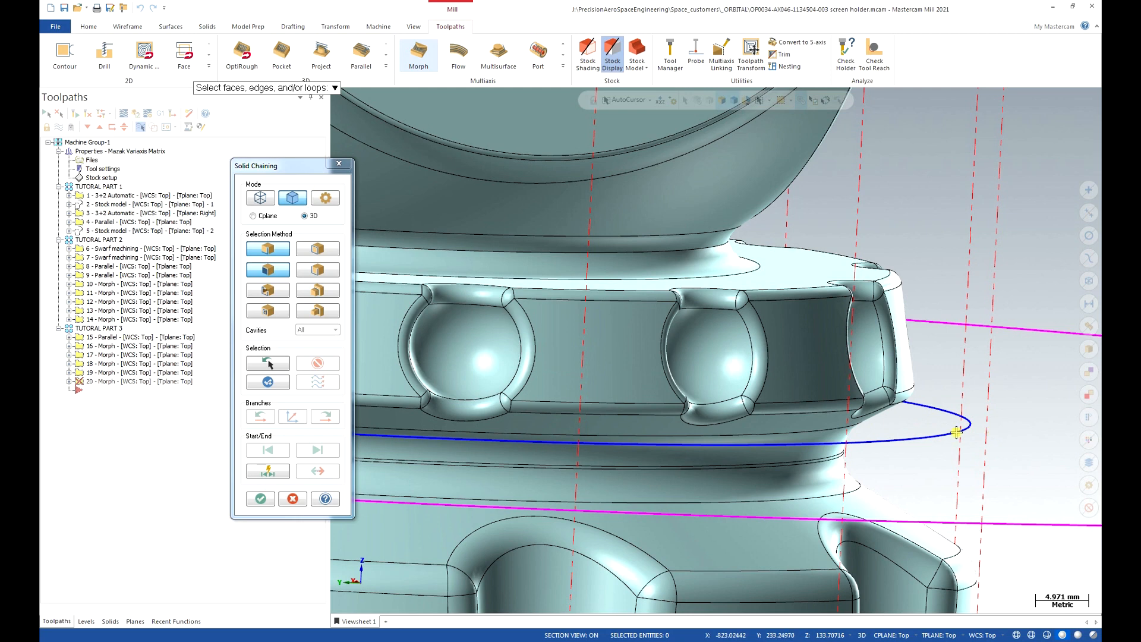
middle_drag(969, 428, 960, 463)
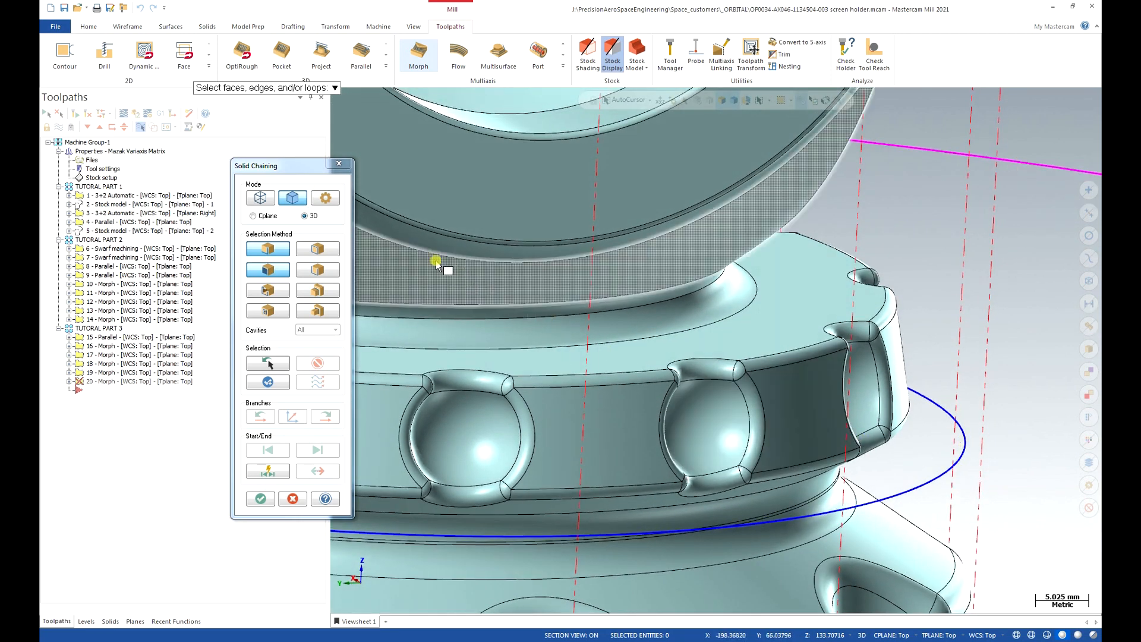
click(260, 198)
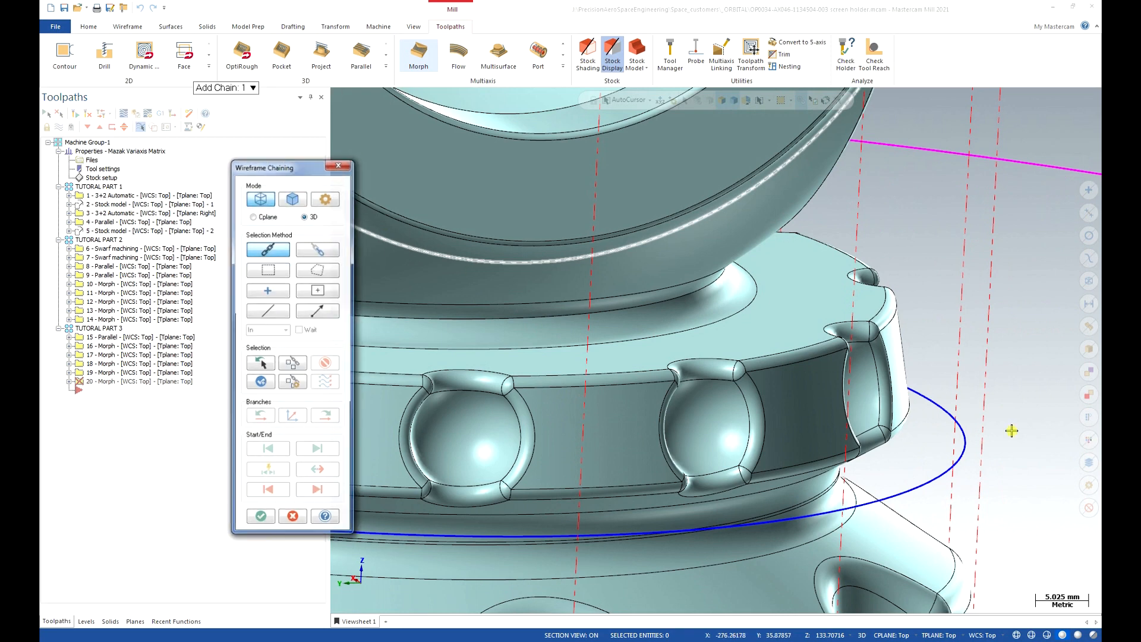
click(962, 463)
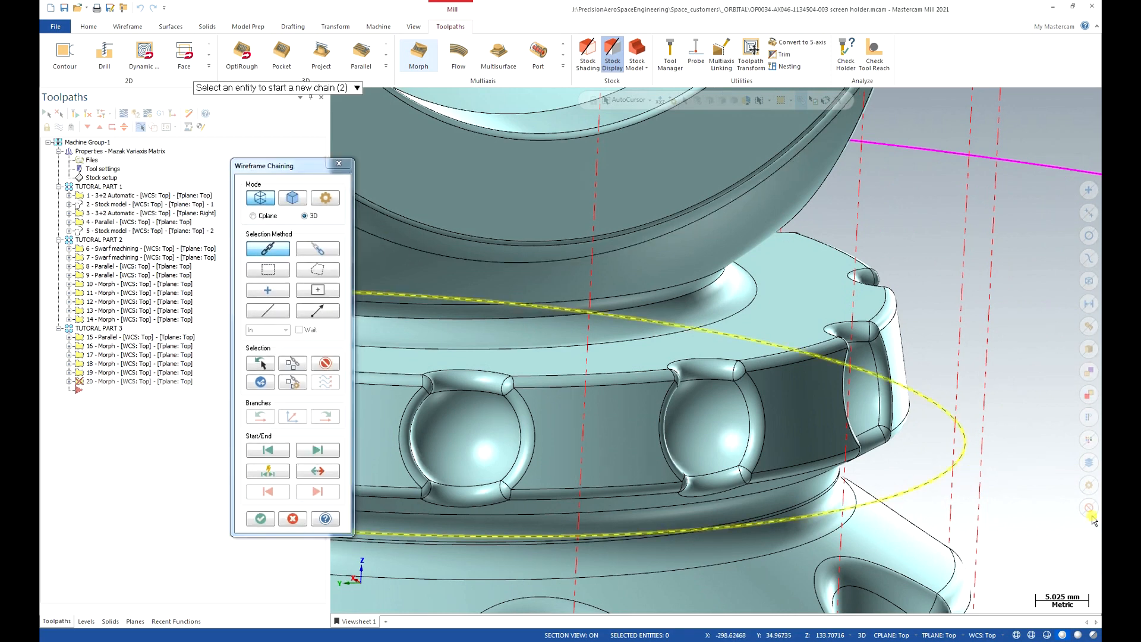
click(265, 518)
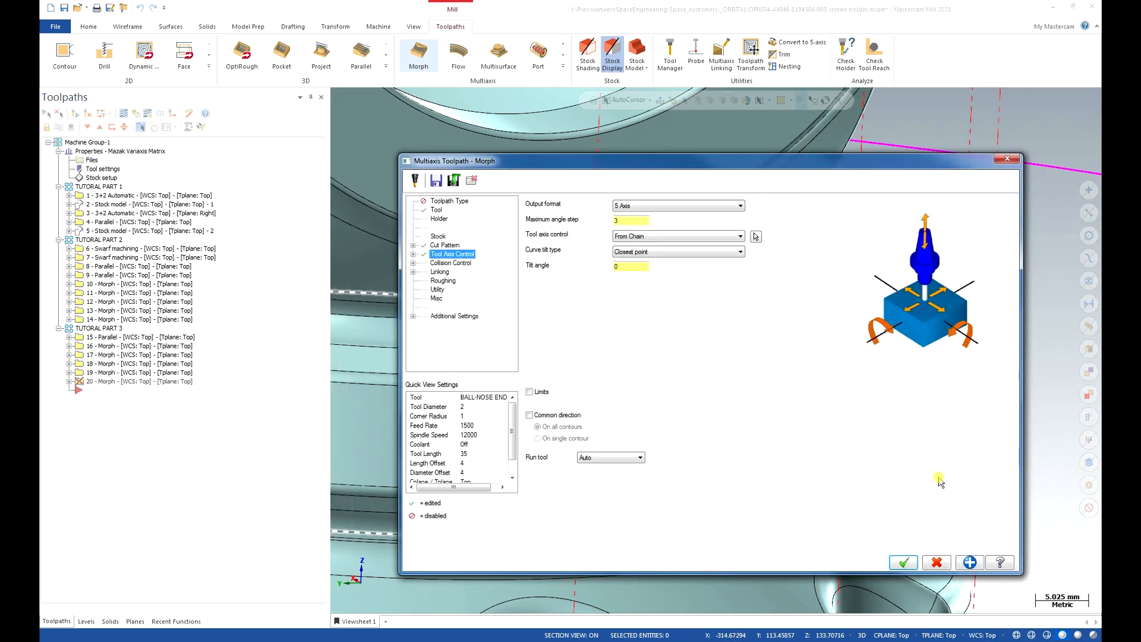
click(903, 562)
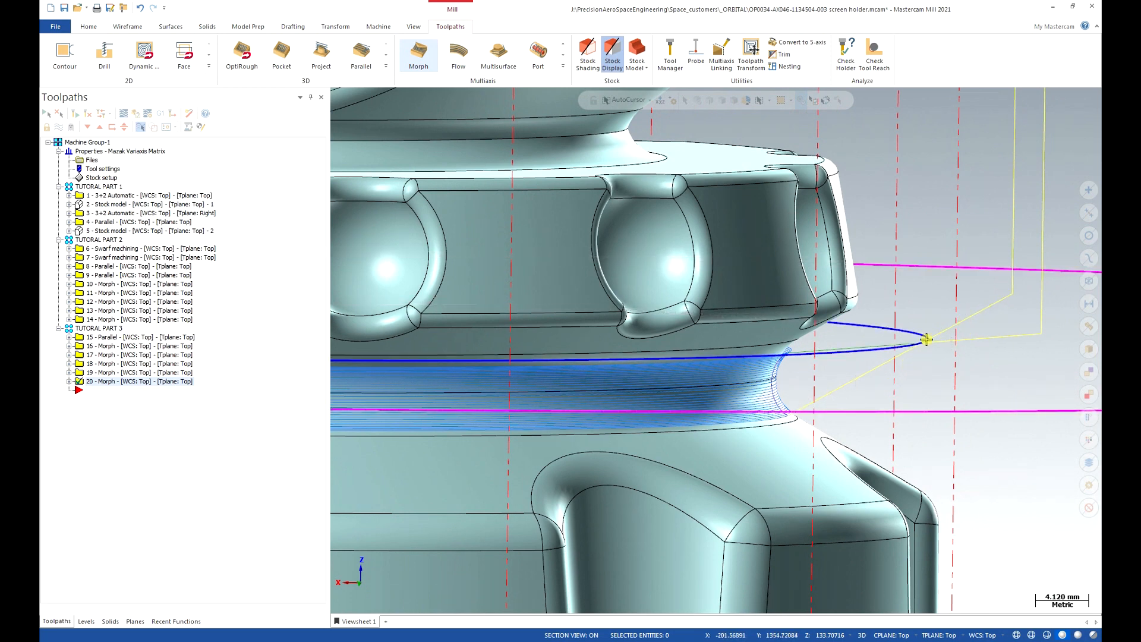
scroll(834, 396, down, 4)
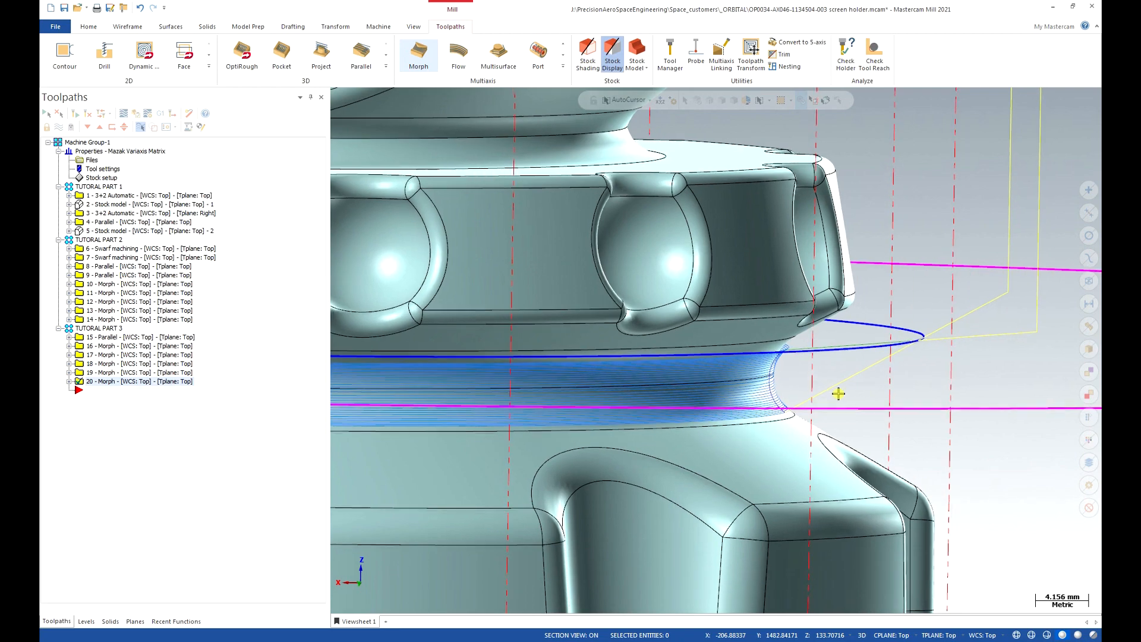
scroll(843, 387, down, 3)
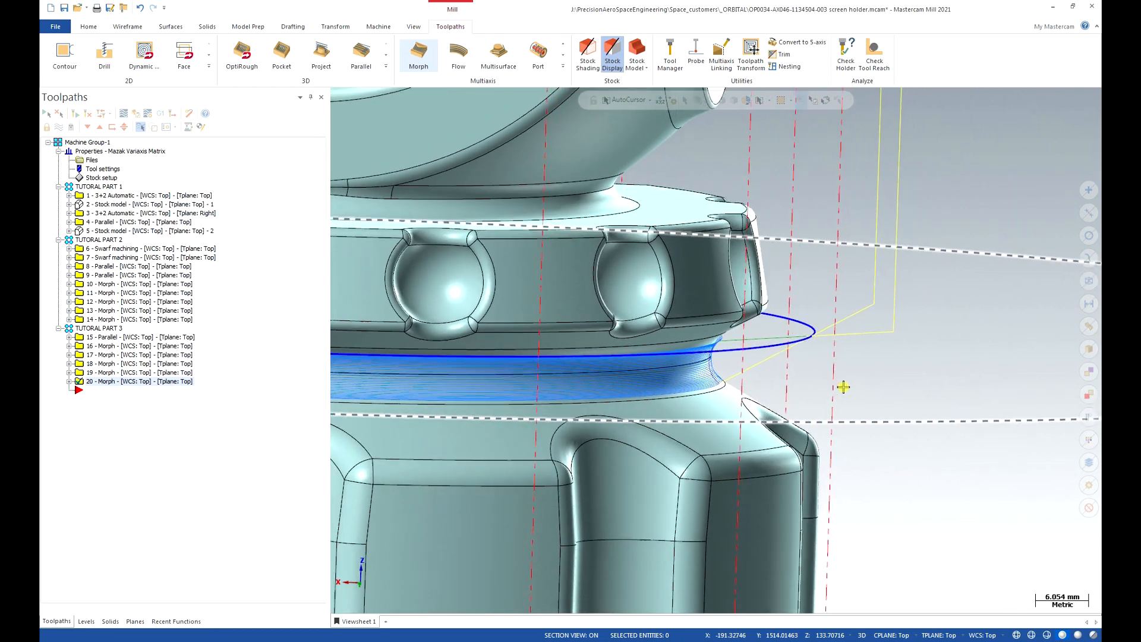
scroll(873, 380, down, 2)
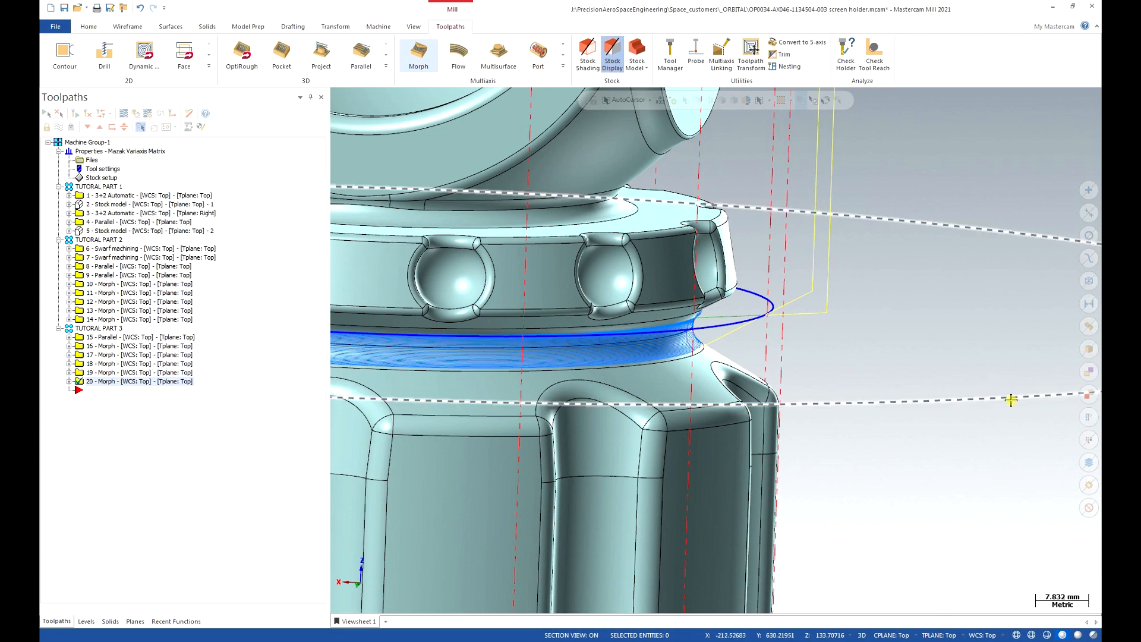
Copy toolpath 20 below itself as toolpath 21 and open its parameters.
click(99, 381)
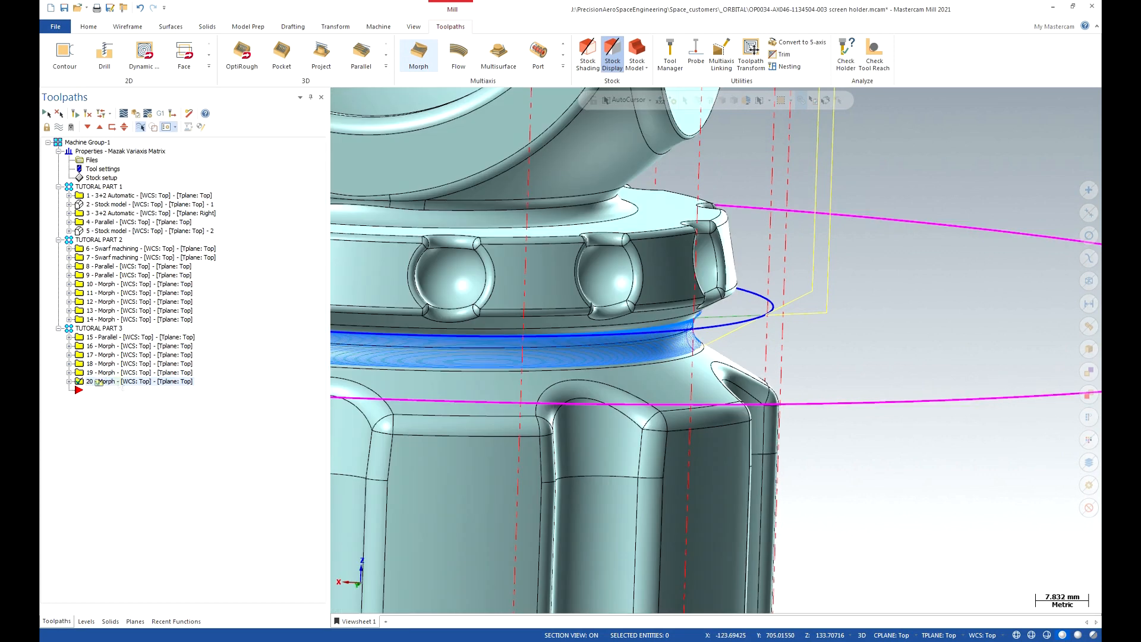
right_drag(98, 382, 119, 382)
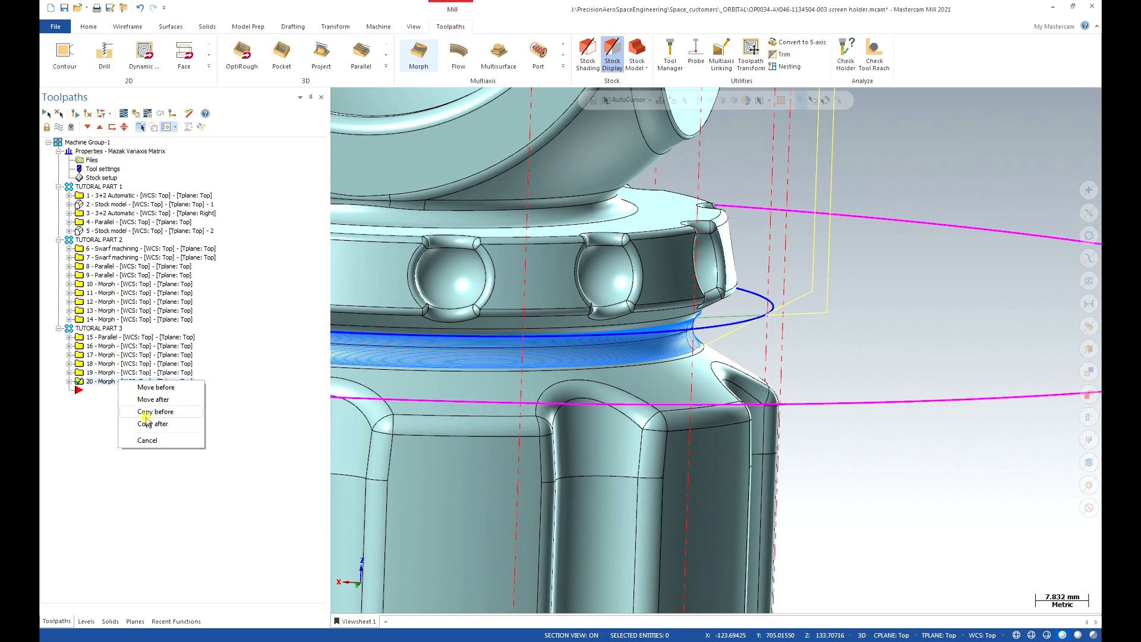
click(145, 415)
click(101, 391)
click(69, 390)
click(109, 400)
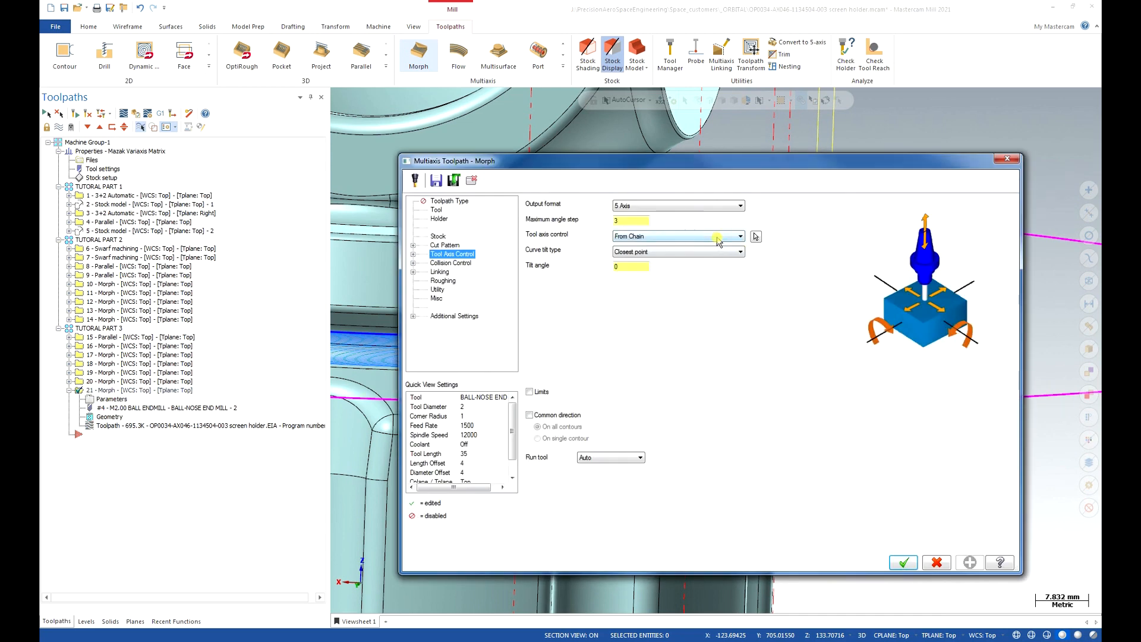
Rechain Chain 3 of the tool-axis control with the new curves and accept.
click(755, 236)
click(300, 402)
right_click(309, 447)
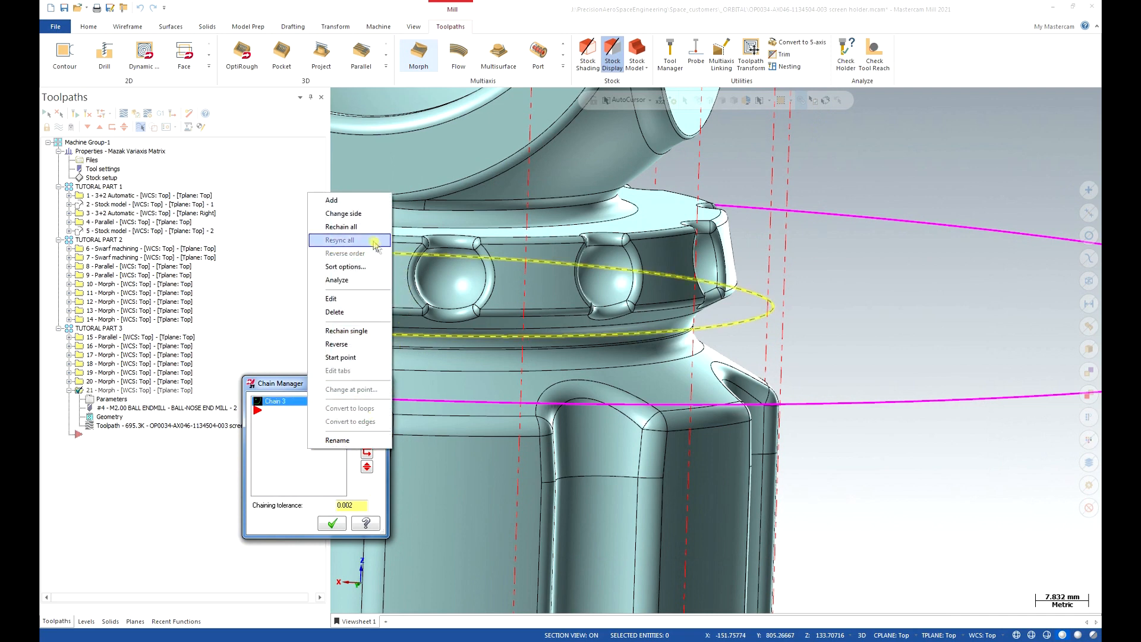
click(356, 227)
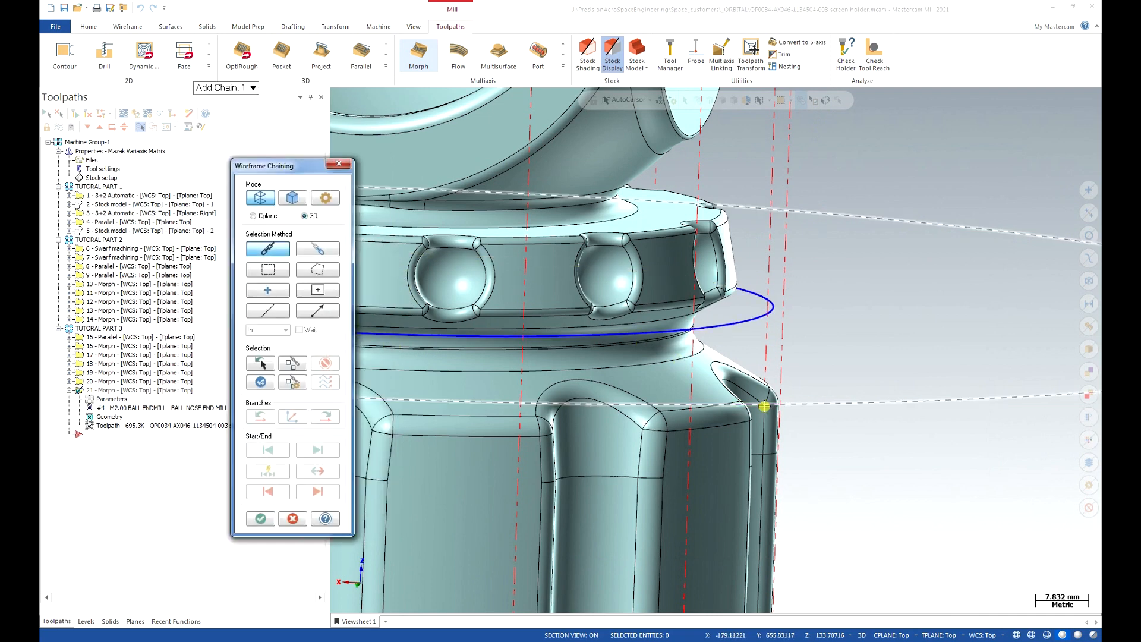
click(260, 518)
click(332, 523)
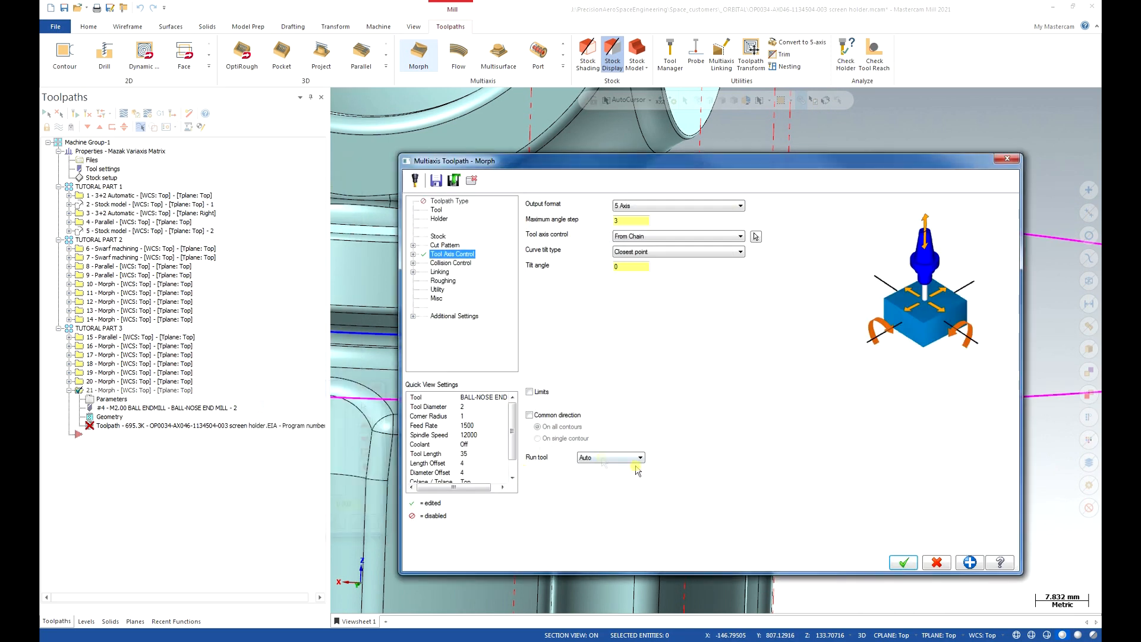
click(901, 558)
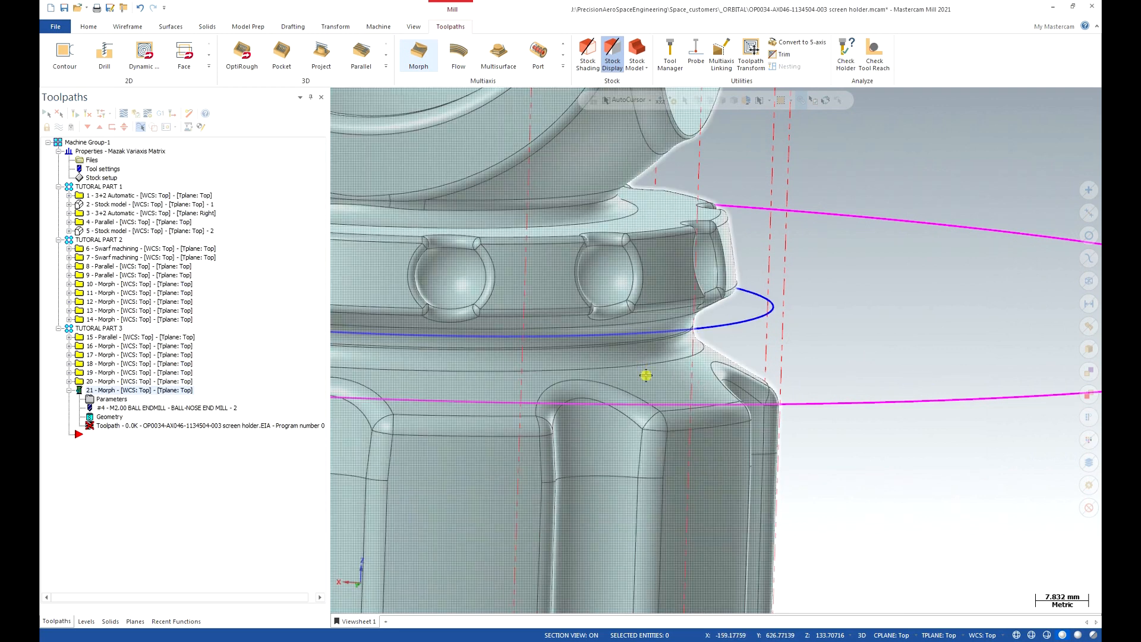
Make level 1 the main level and hide level 6's OP 20 chain curves.
click(86, 621)
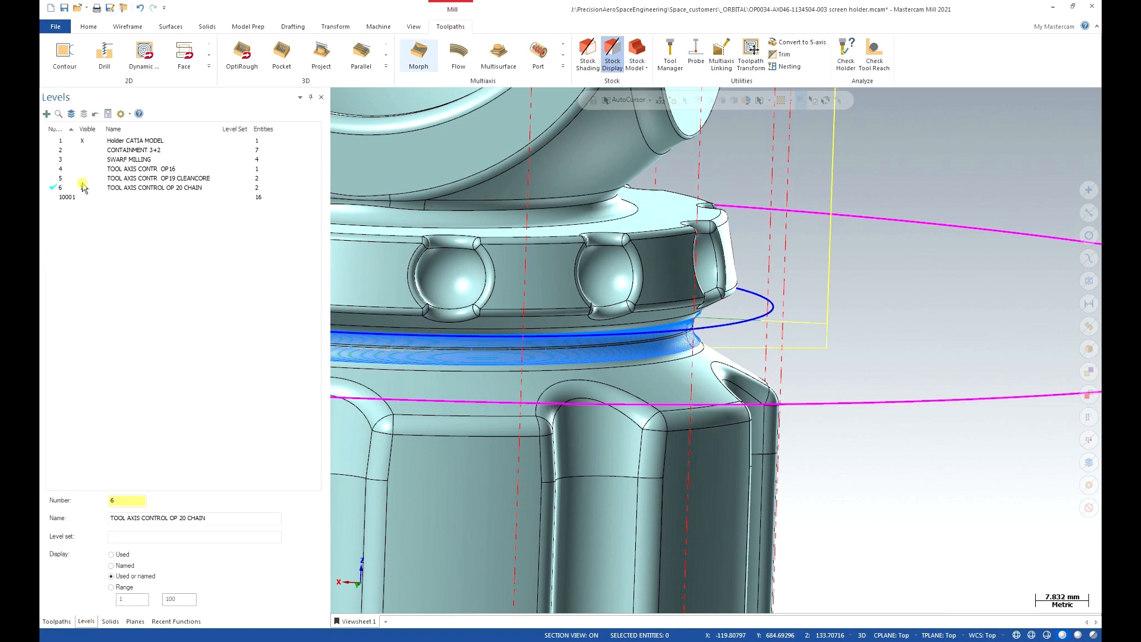
click(58, 142)
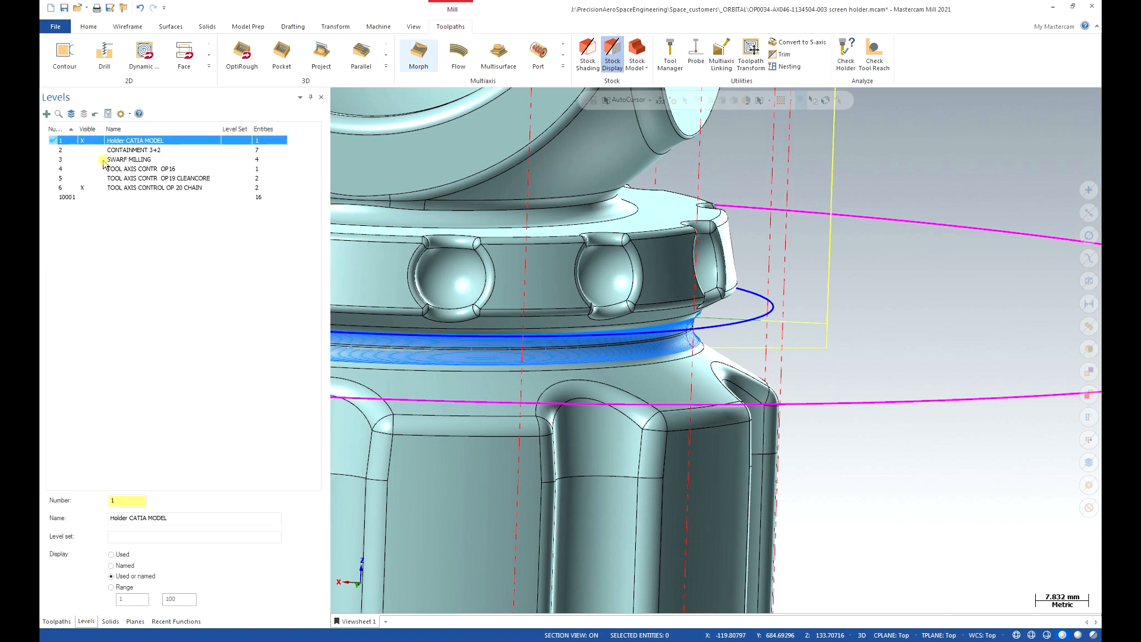
click(85, 188)
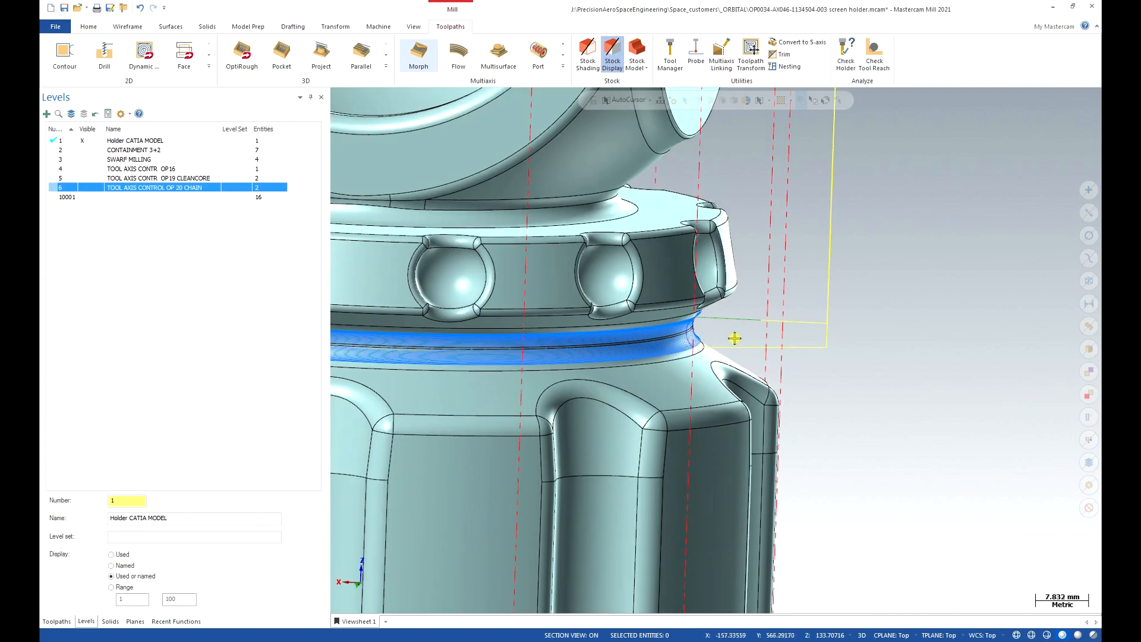
Orbit around the groove to inspect operation 21's clean-up passes.
scroll(739, 333, down, 2)
scroll(740, 331, up, 4)
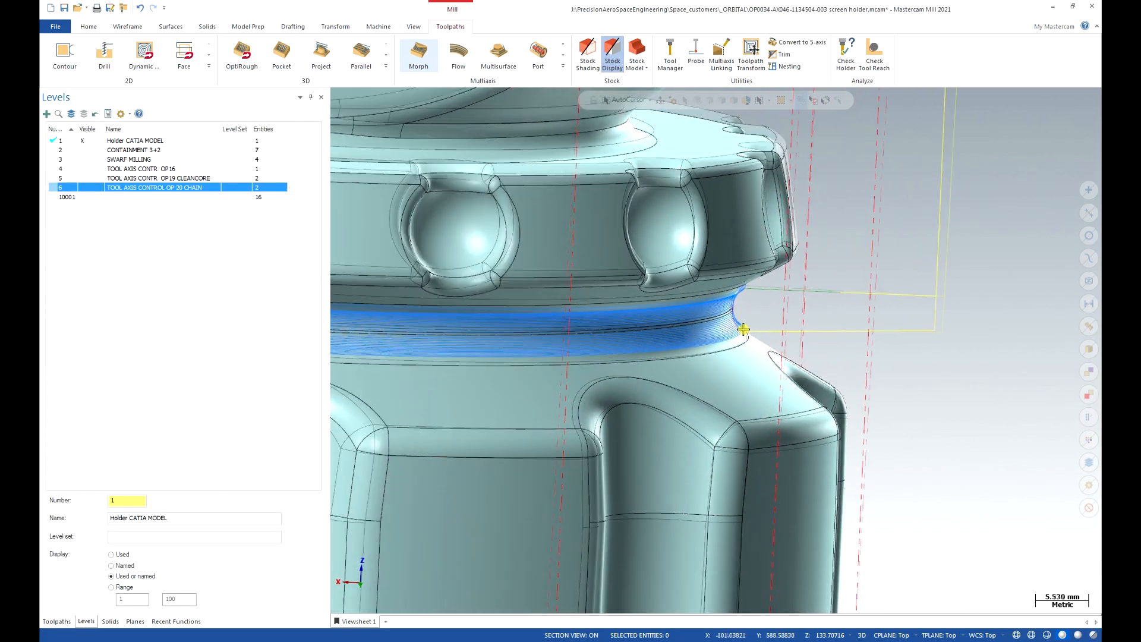
middle_drag(743, 328, 874, 289)
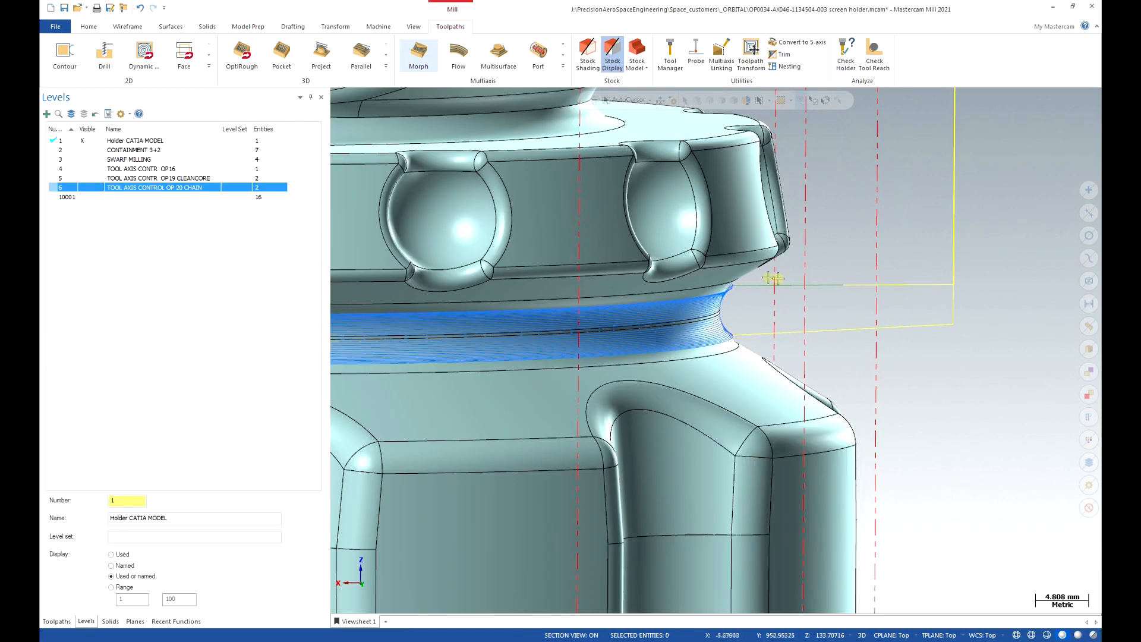
middle_drag(764, 323, 795, 301)
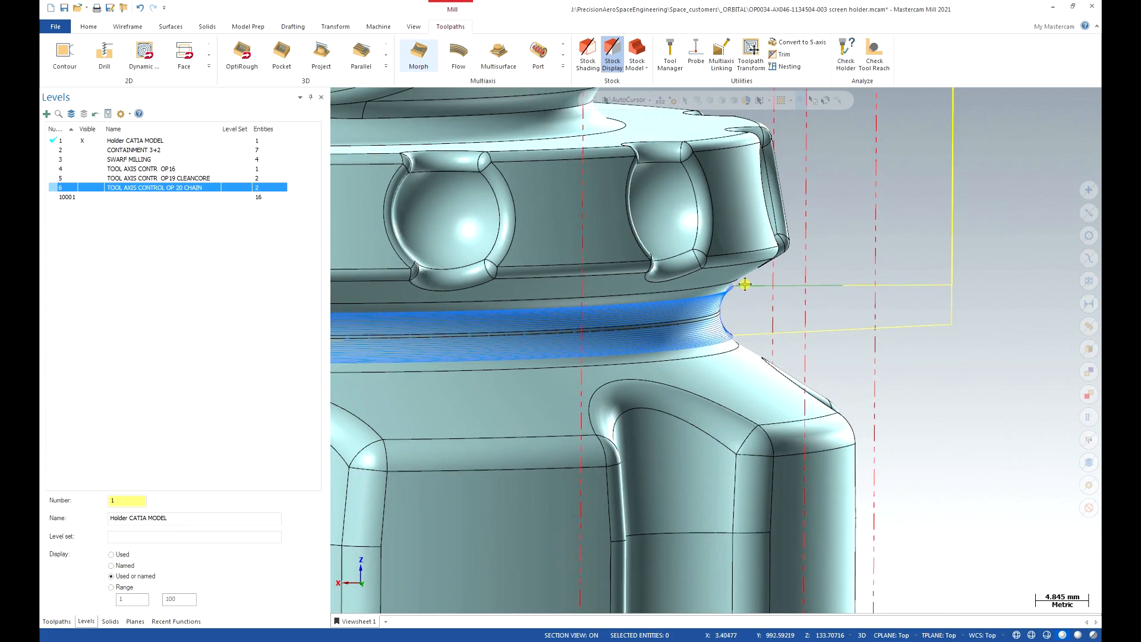
scroll(738, 340, up, 5)
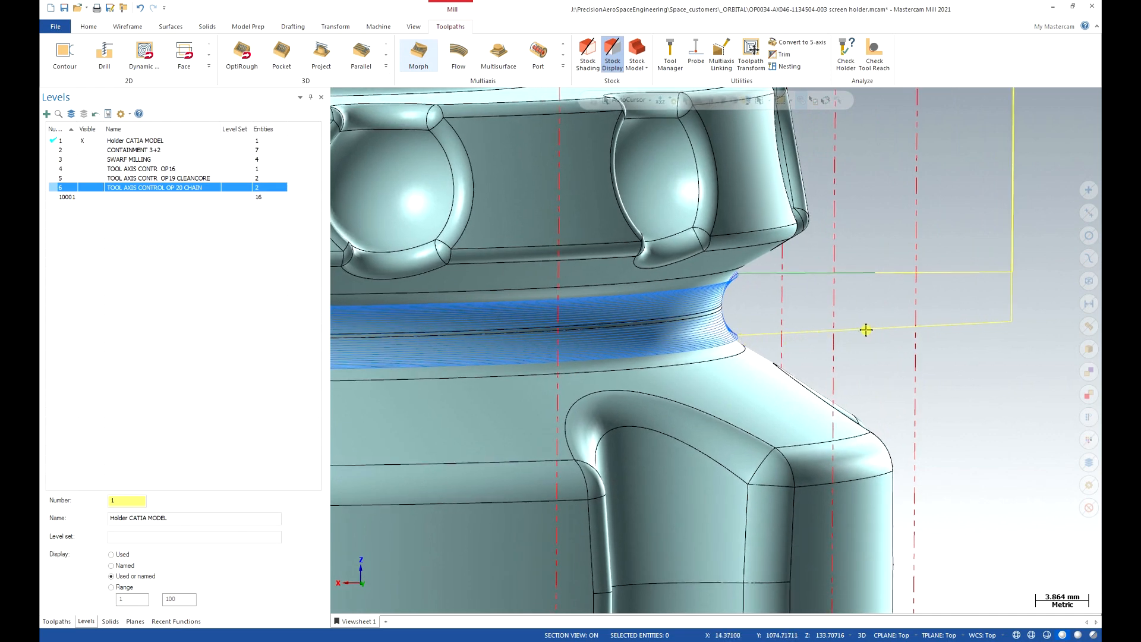
mouse_move(833, 282)
middle_down()
mouse_move(828, 315)
mouse_move(843, 324)
mouse_move(851, 296)
middle_up()
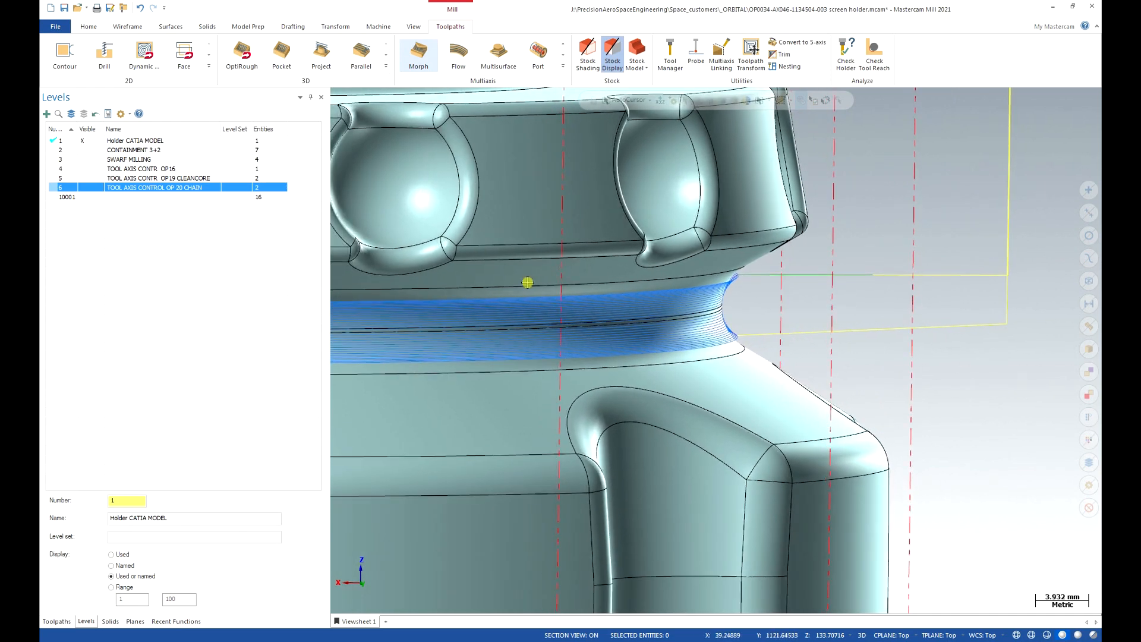
click(47, 620)
Display operations 20 and 21 with stock and zoom out to the whole holder.
click(104, 382)
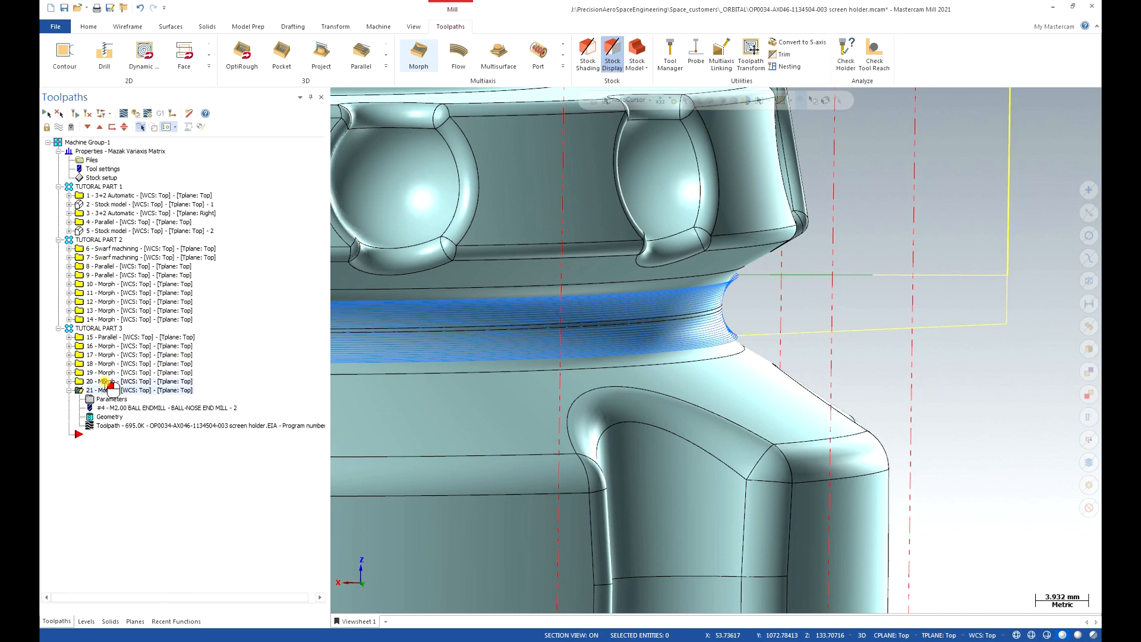
click(101, 391)
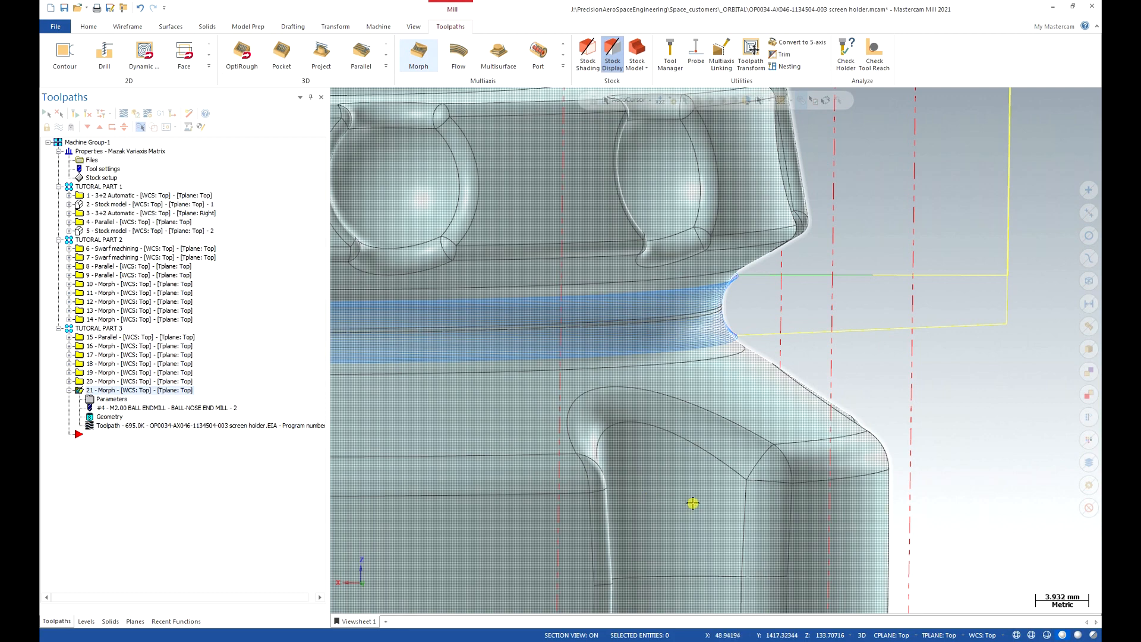
scroll(693, 502, down, 5)
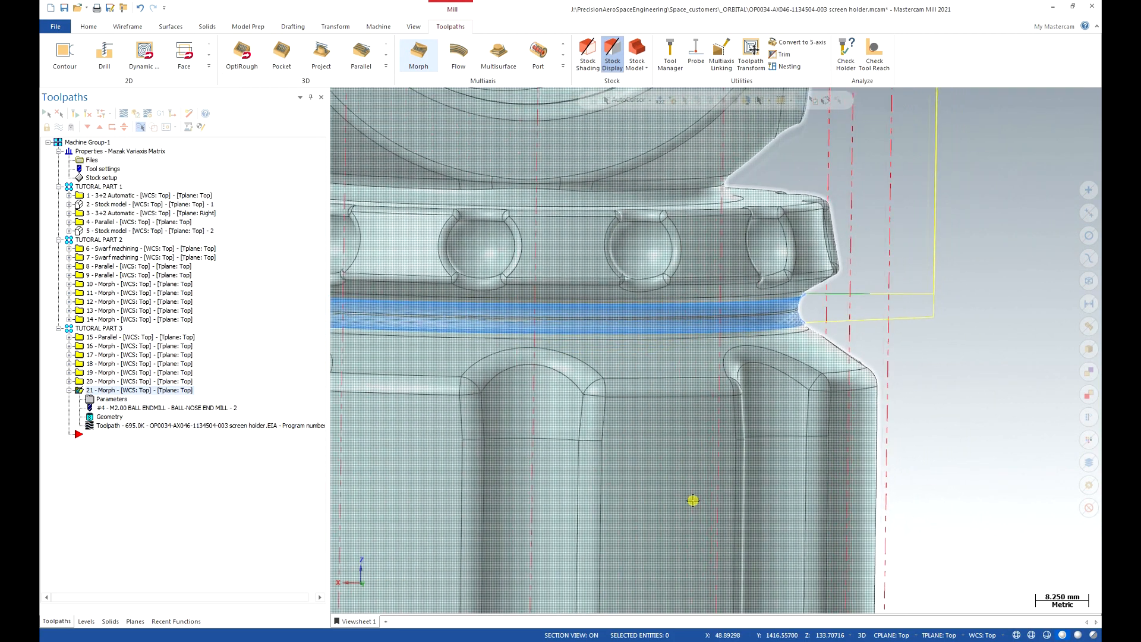
scroll(693, 501, down, 5)
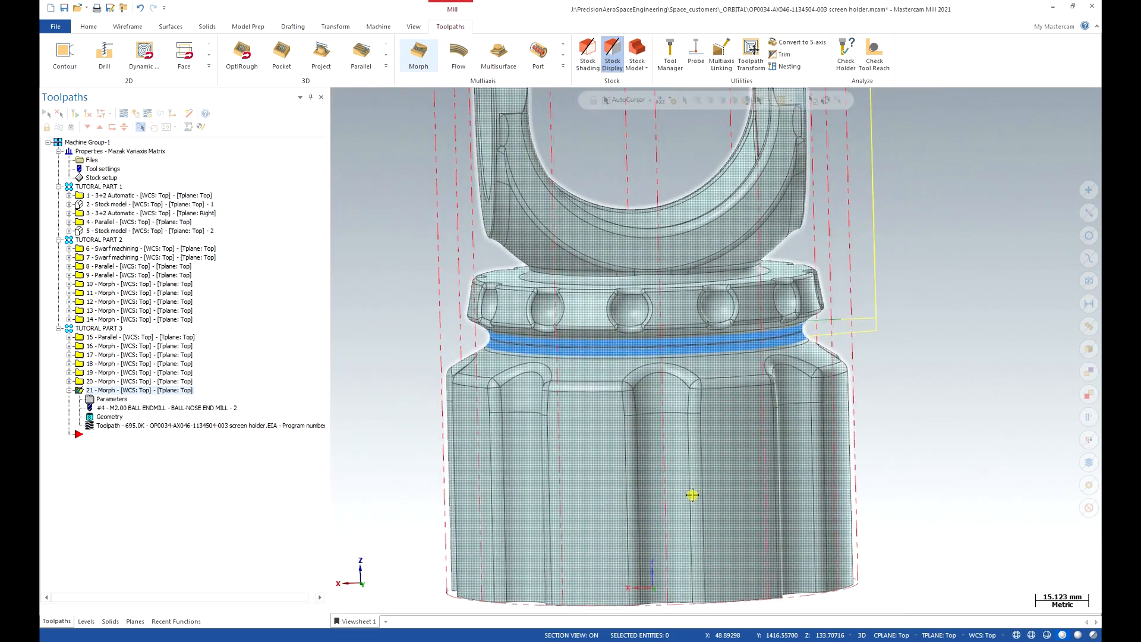
scroll(693, 494, down, 3)
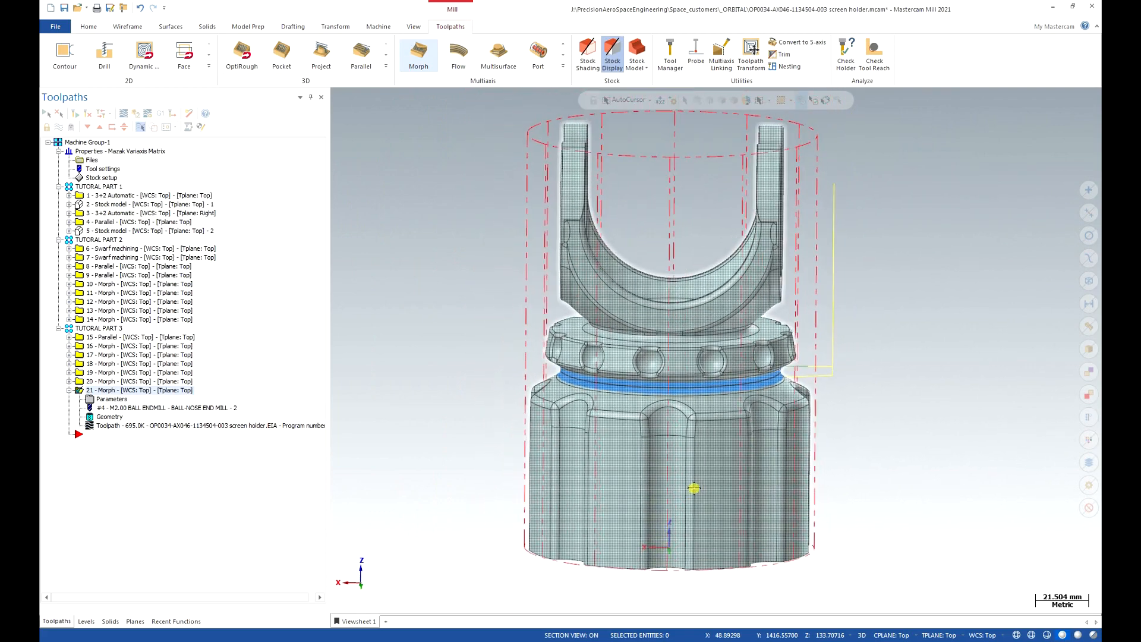
scroll(694, 488, up, 1)
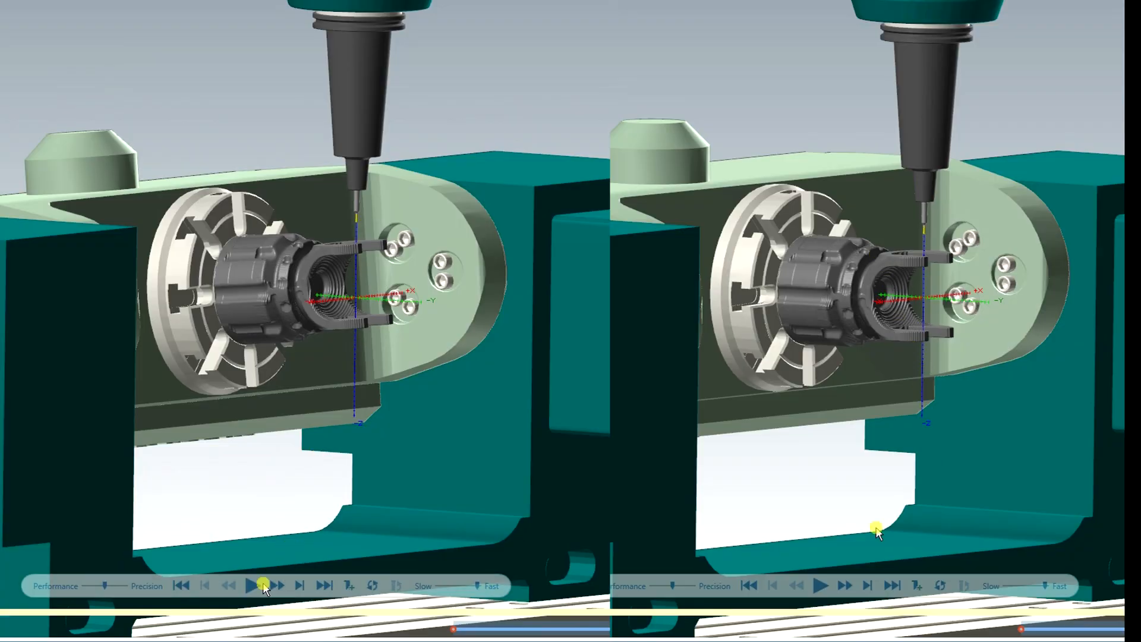
Run the machine simulation so operation 21's Morph cut fills the groove beneath the detent ring.
click(252, 586)
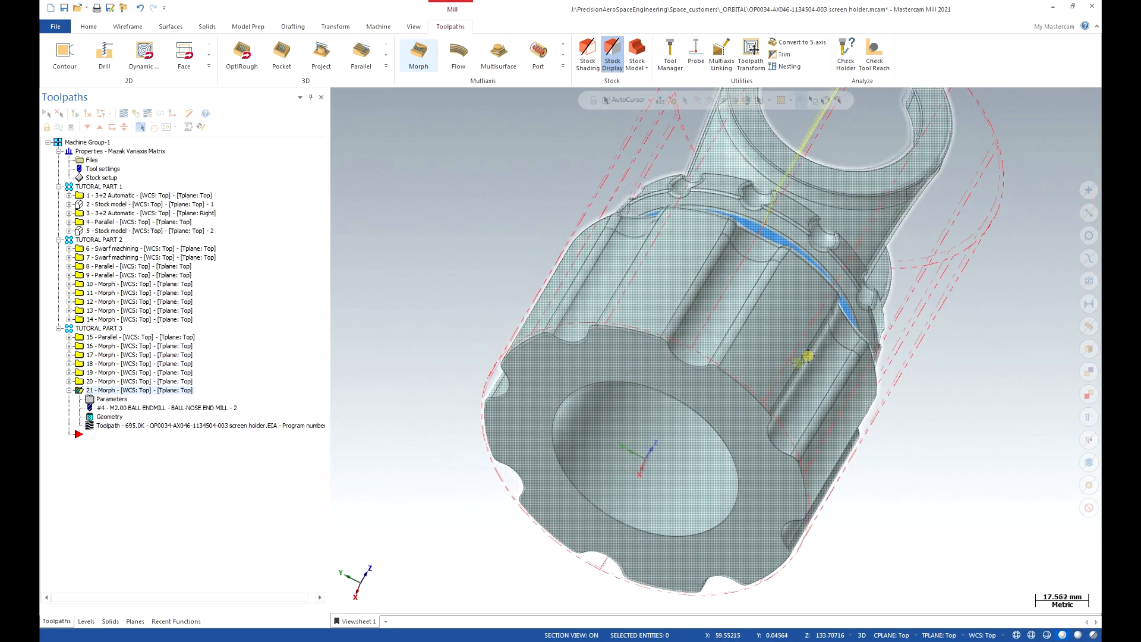
Make level 7, TOOL AXIS CONTR OP22 CLEANCORE, visible and the main working level.
click(86, 620)
click(103, 197)
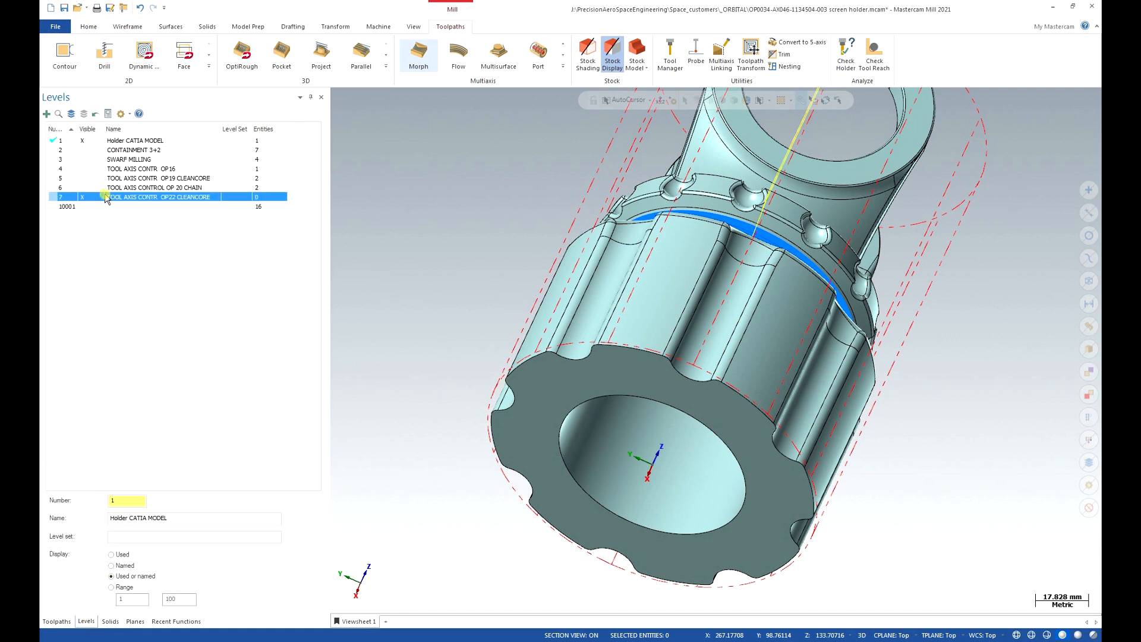
click(52, 197)
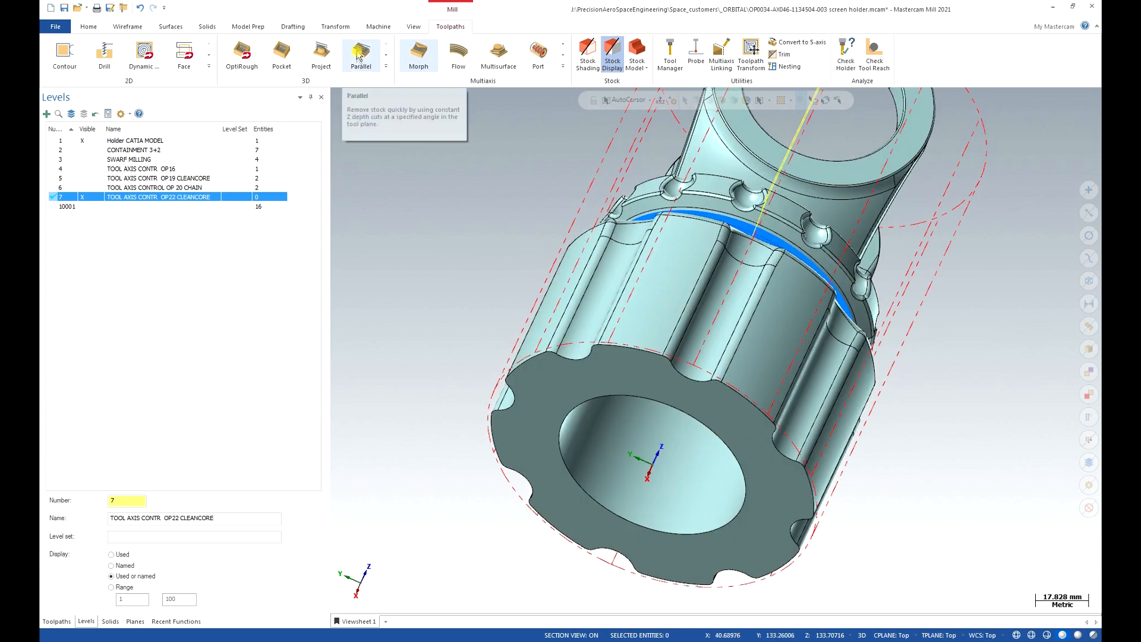
Draw a radius 40 (80 mm diameter) circle centred on the bore at the holder's base, then select it.
click(127, 27)
click(227, 52)
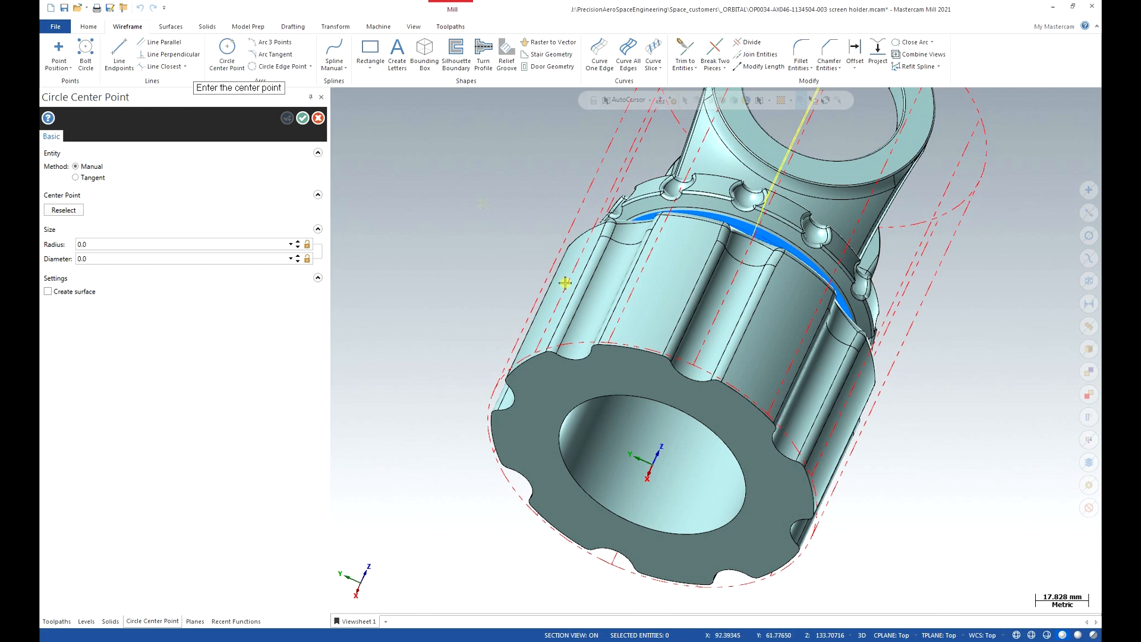
click(660, 482)
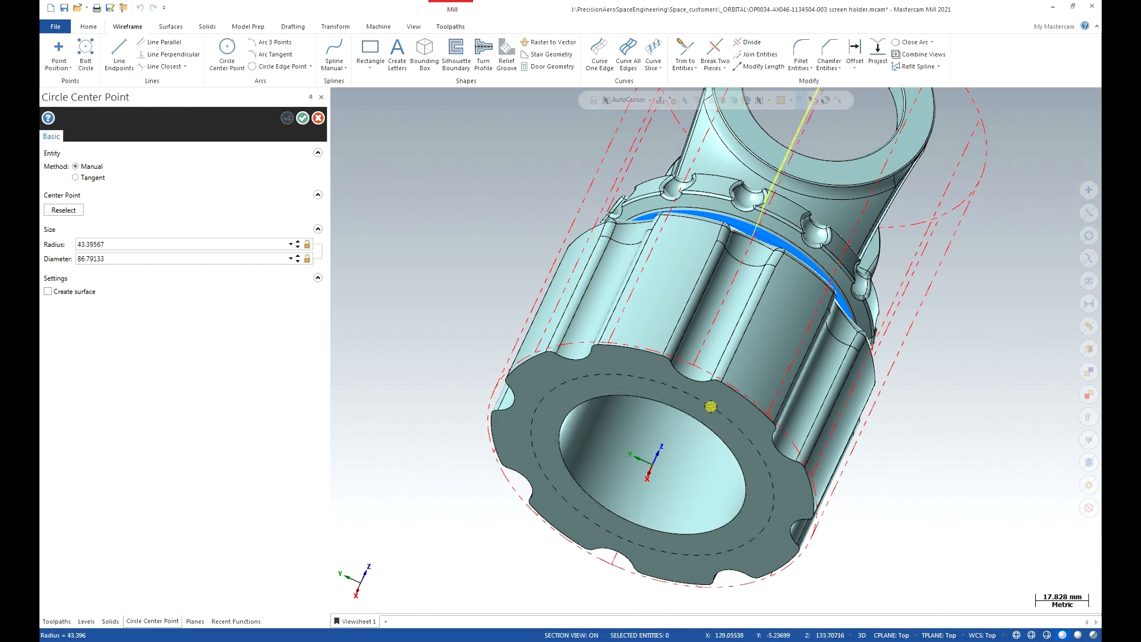
click(702, 409)
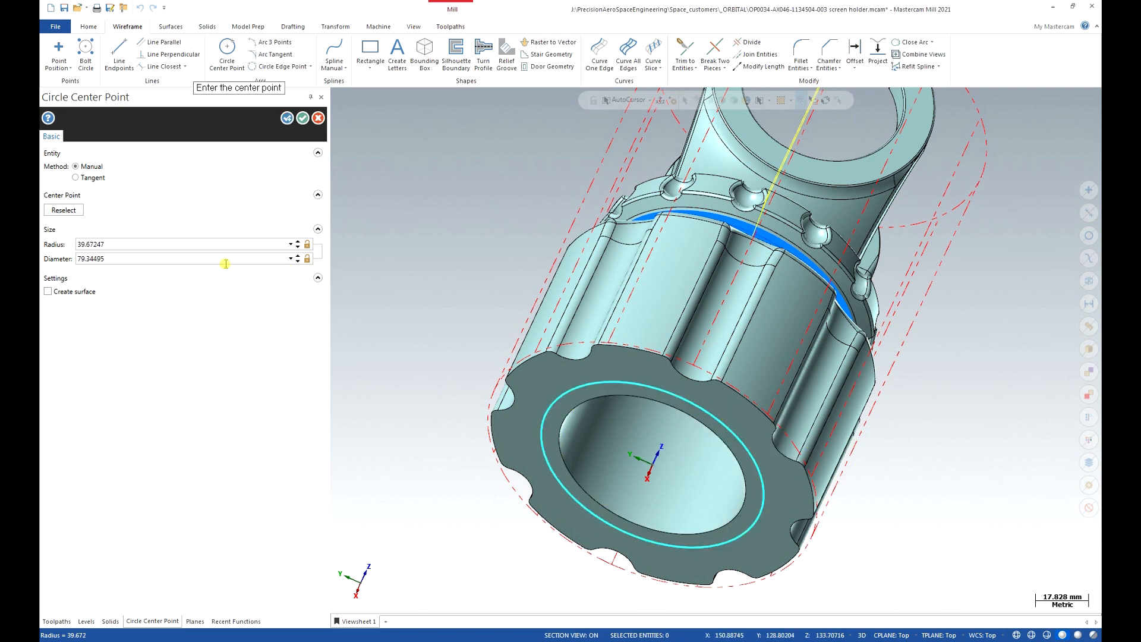
click(181, 244)
text(40)
key(Return)
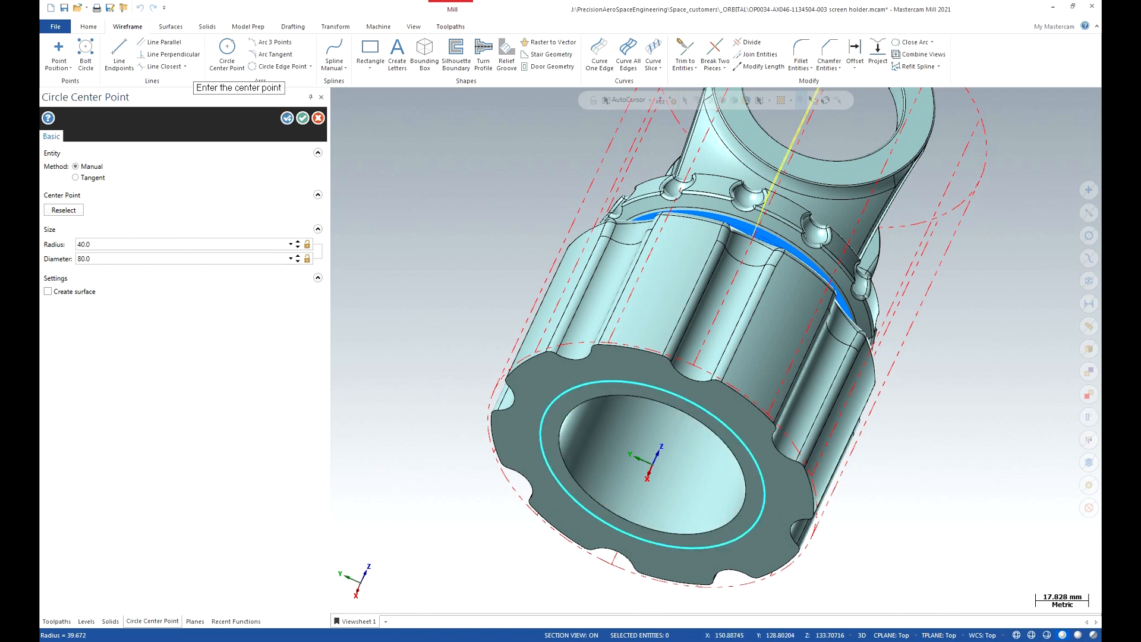
click(302, 118)
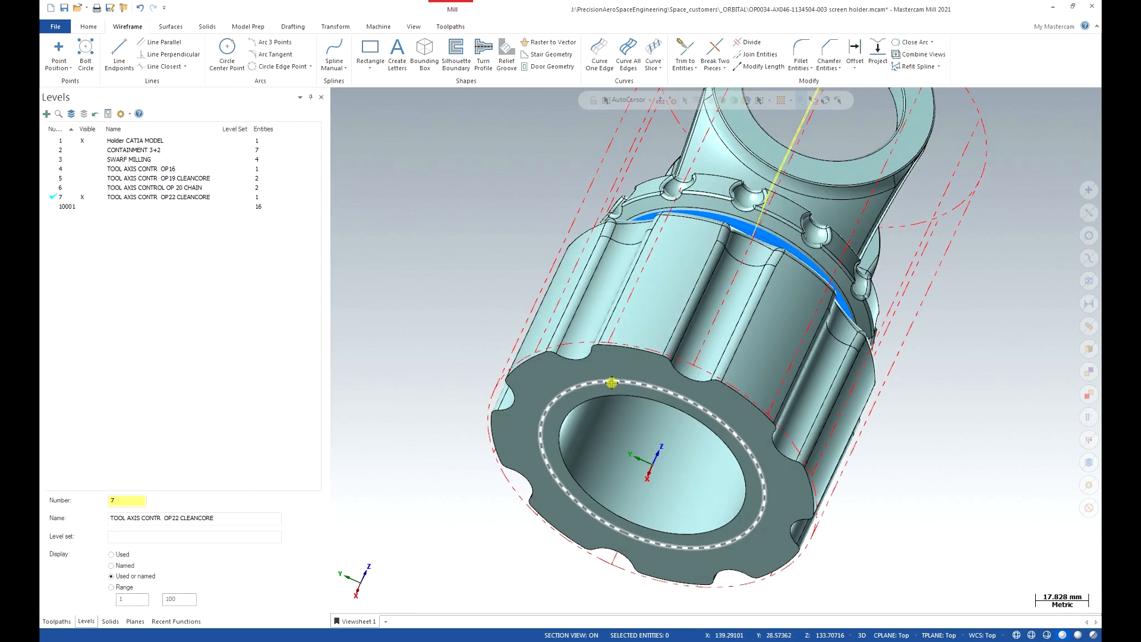
click(611, 382)
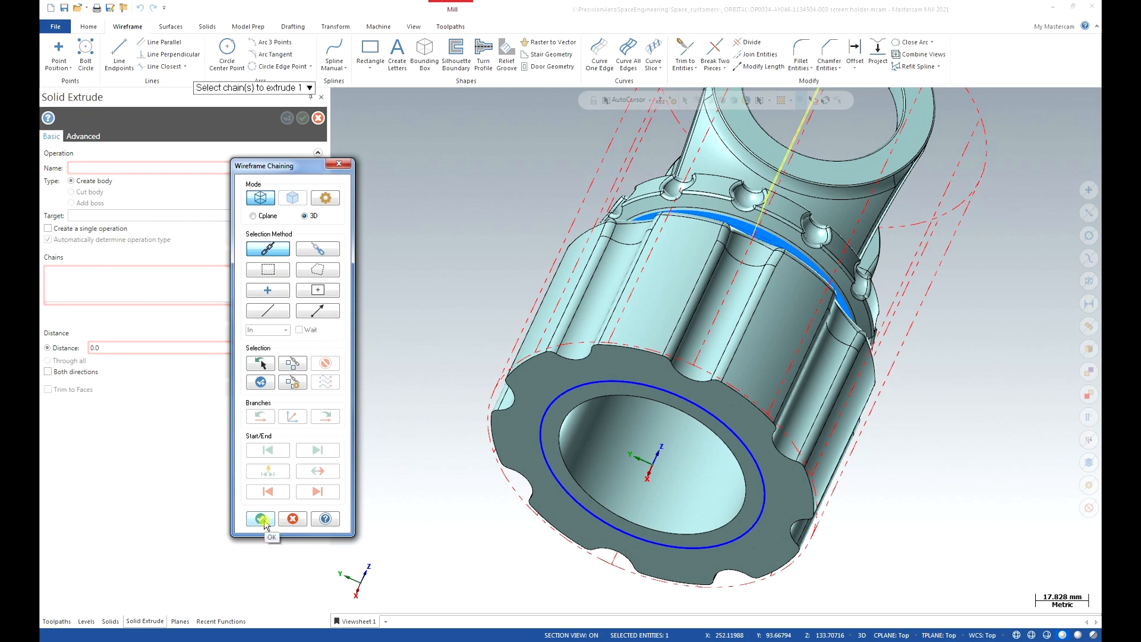
Extrude the base circle 79.21232 mm into a solid cylinder reaching the holder's groove.
click(523, 422)
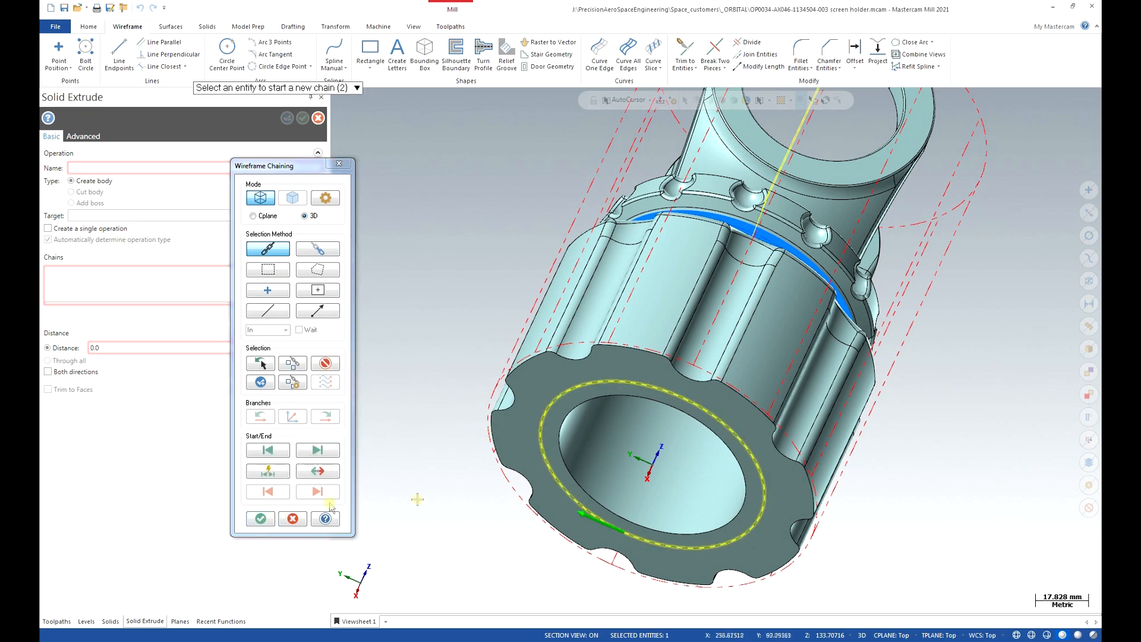
click(269, 518)
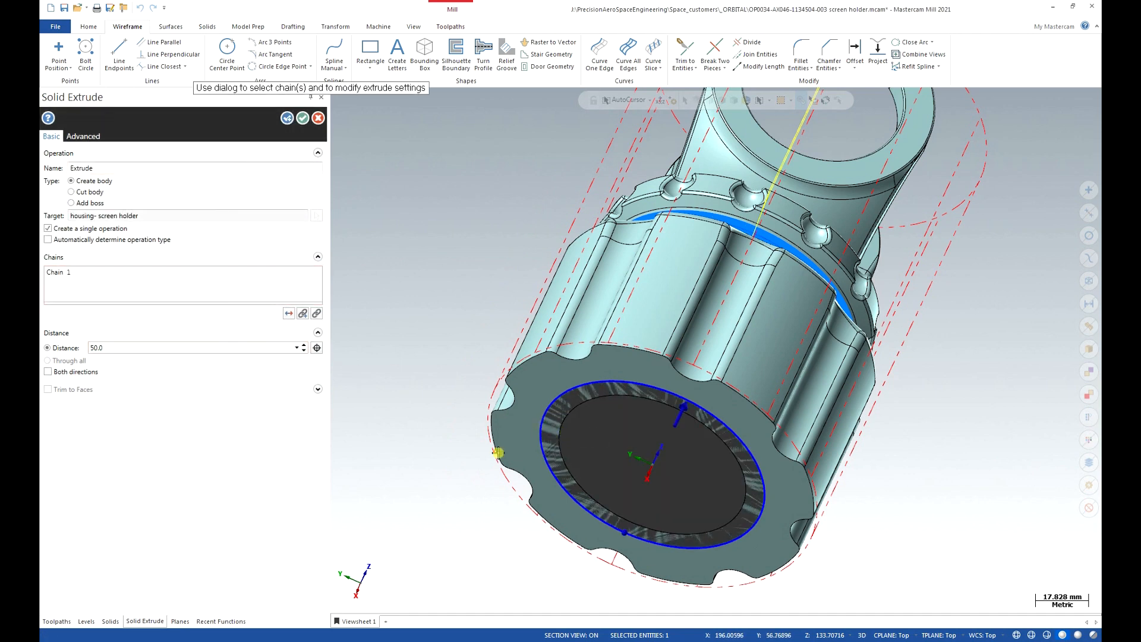
click(1017, 635)
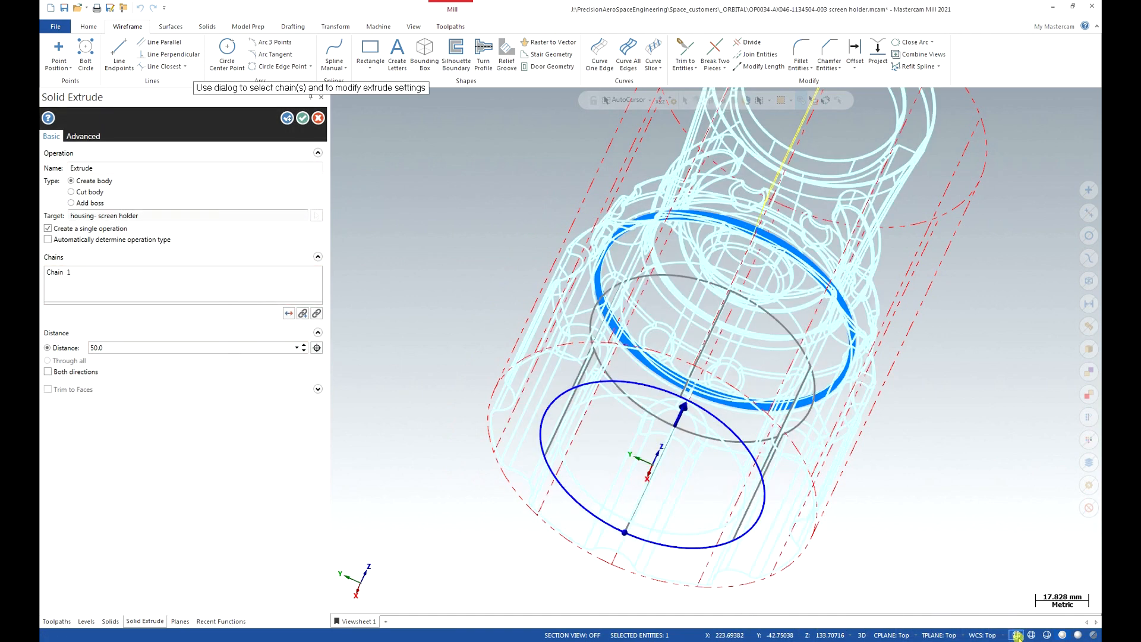
middle_drag(824, 563, 677, 356)
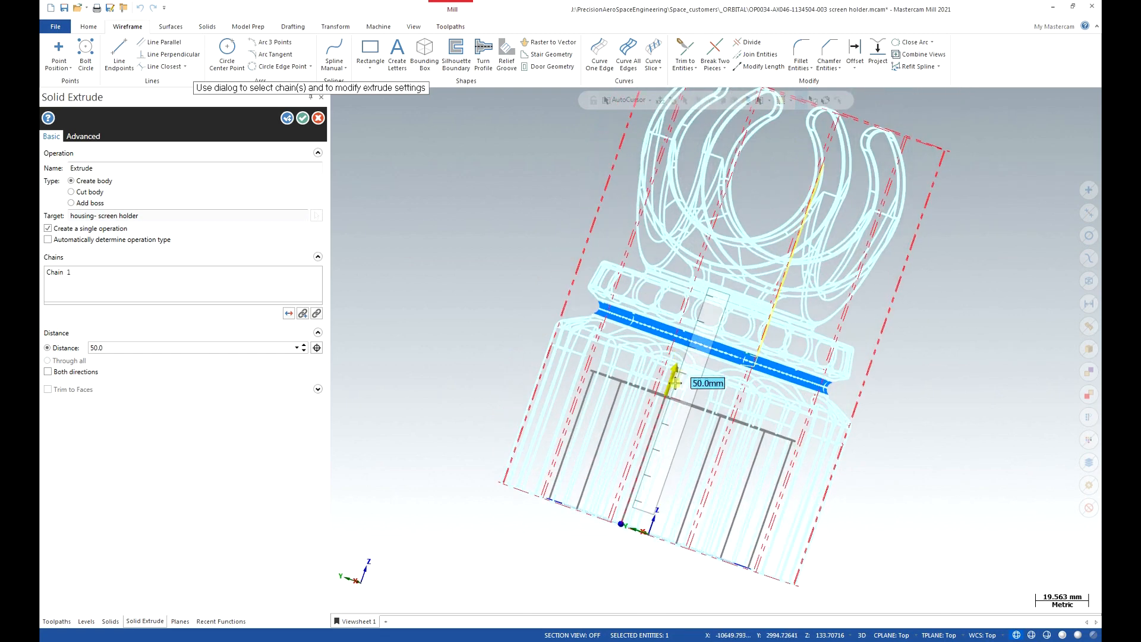
click(672, 380)
scroll(704, 331, up, 4)
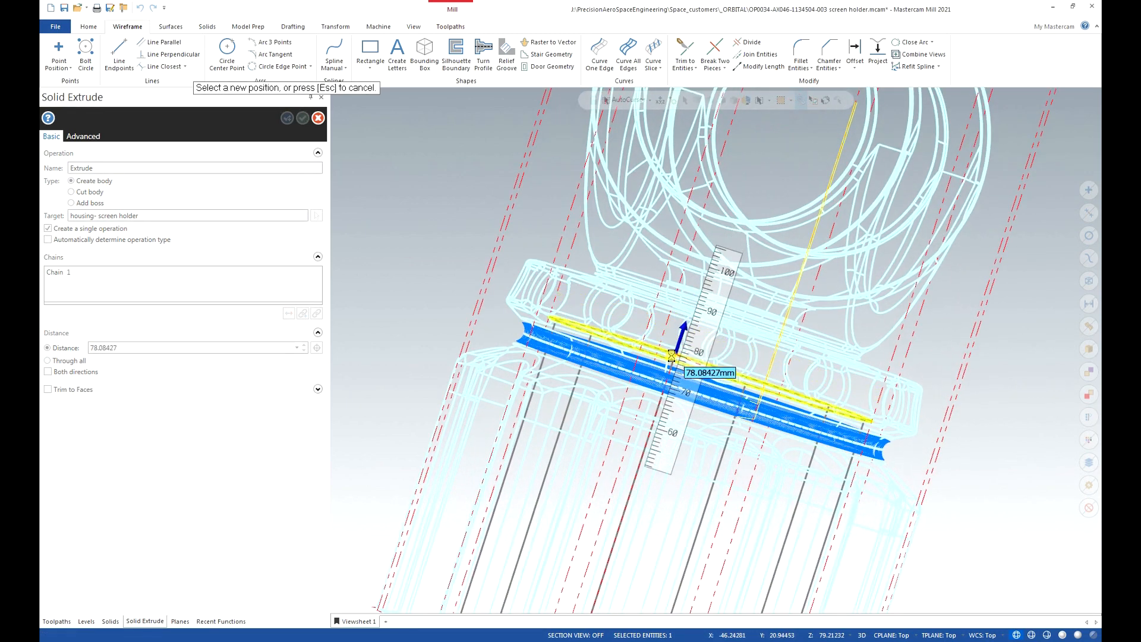
click(671, 356)
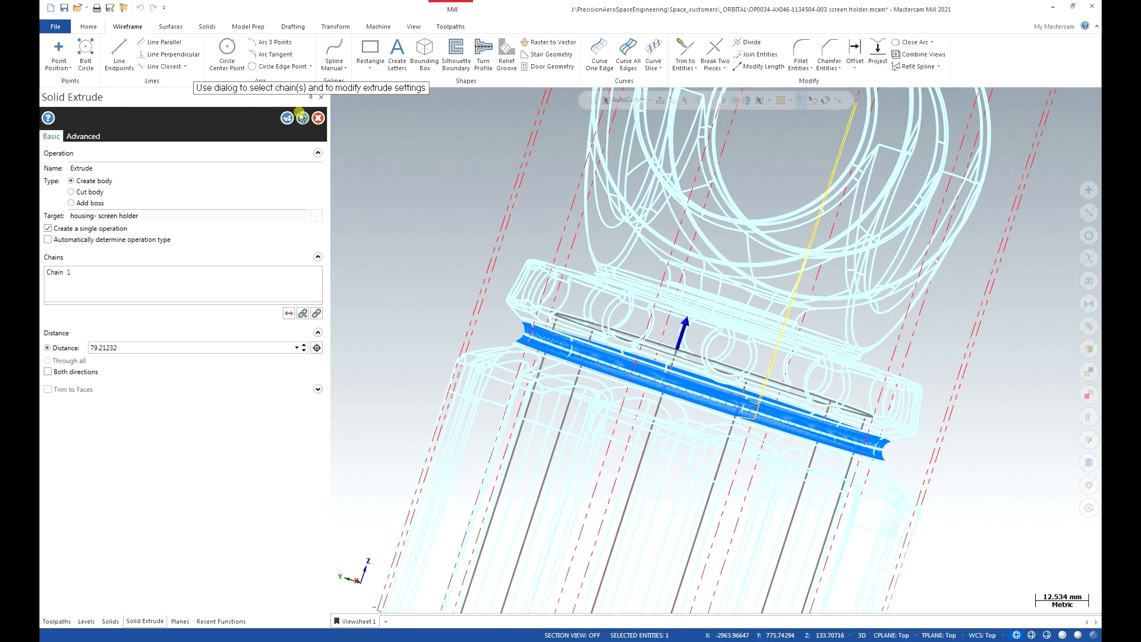
click(300, 119)
scroll(713, 264, down, 4)
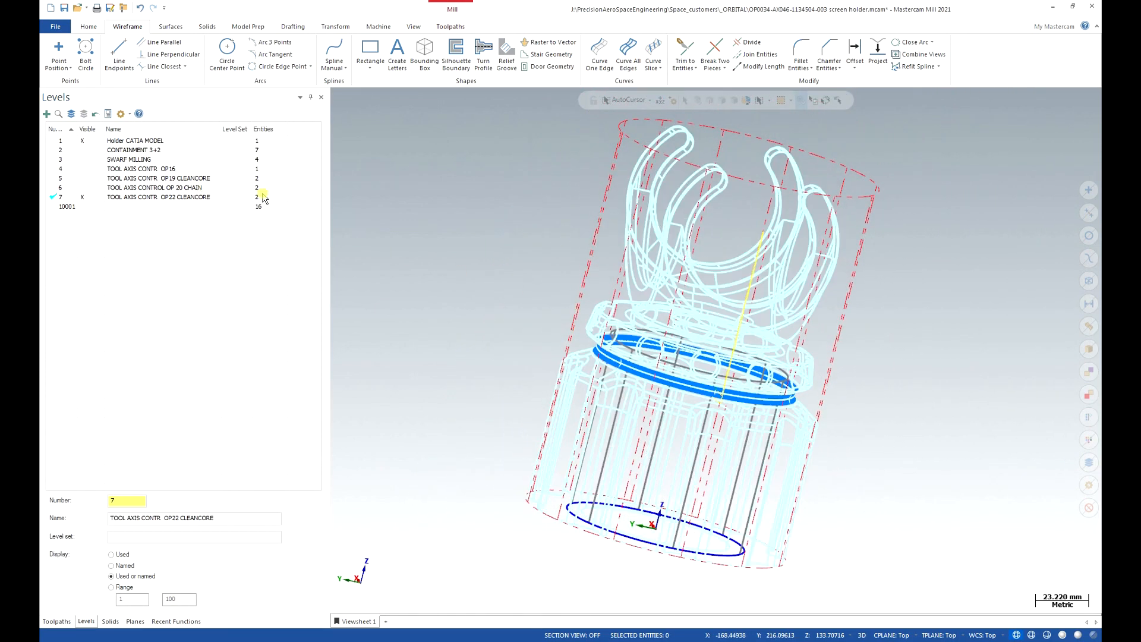
Show the holder model level shaded again and return to the toolpath operations list.
click(86, 140)
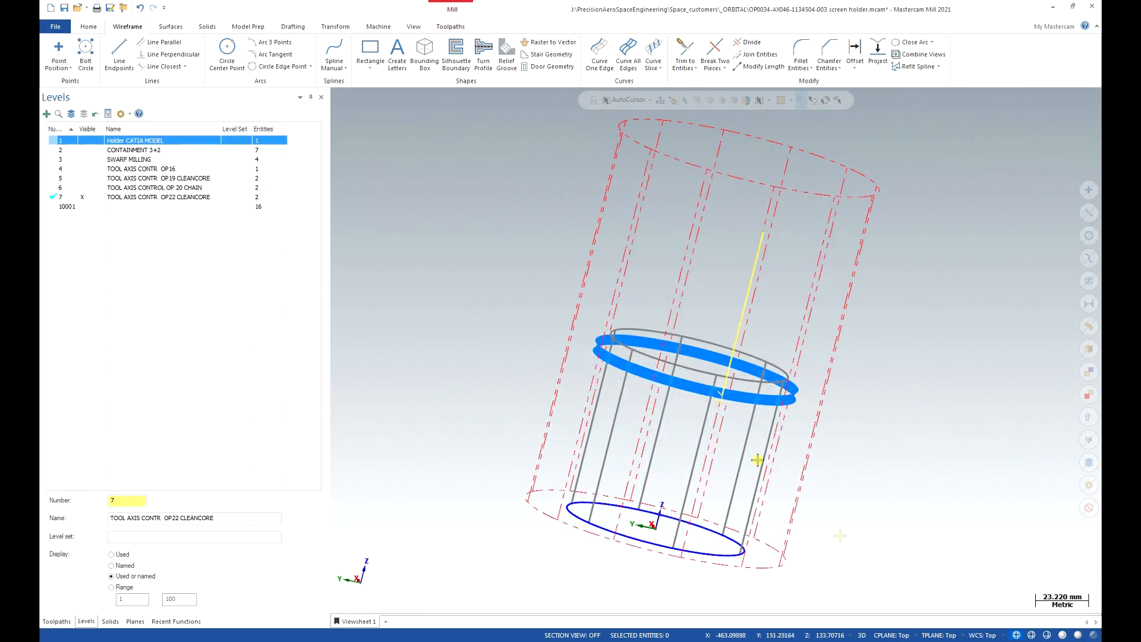
click(1062, 635)
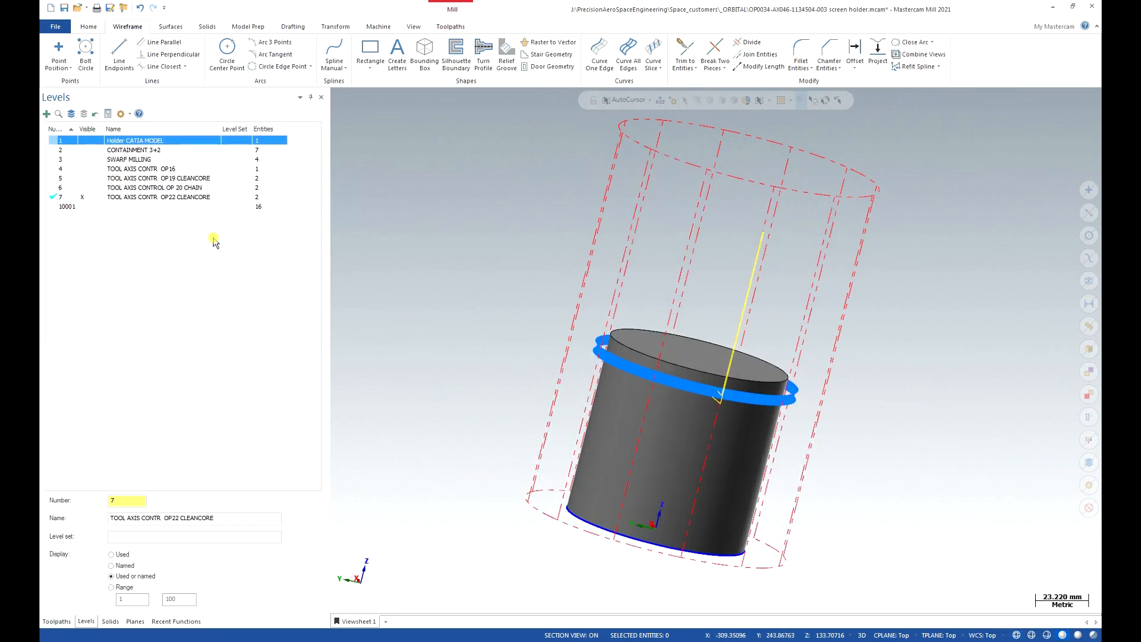
click(89, 140)
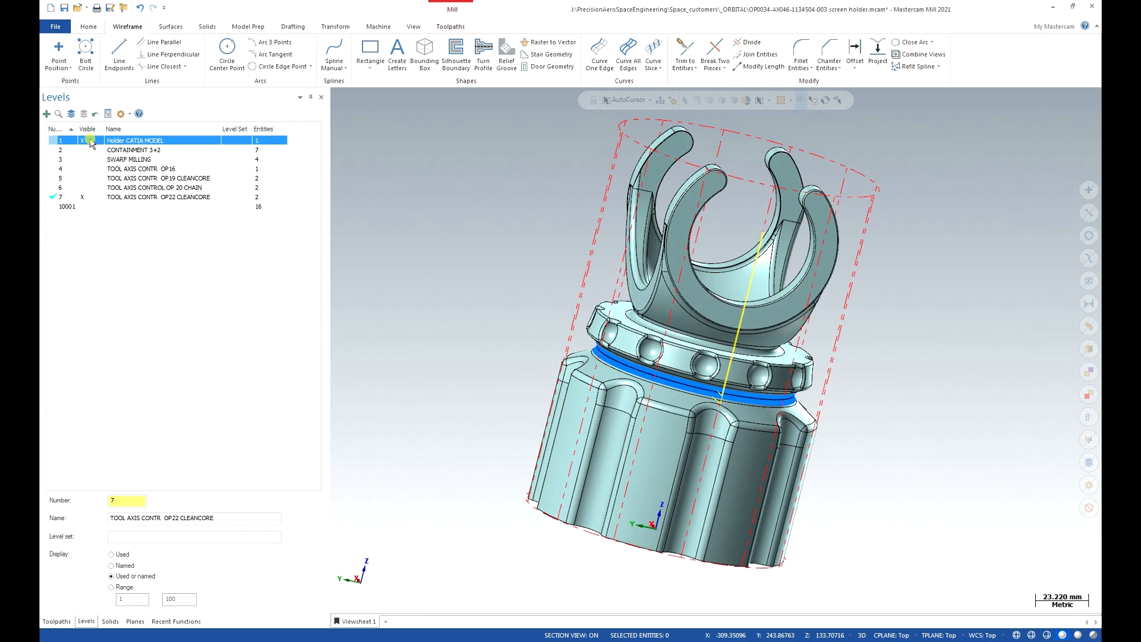
click(89, 141)
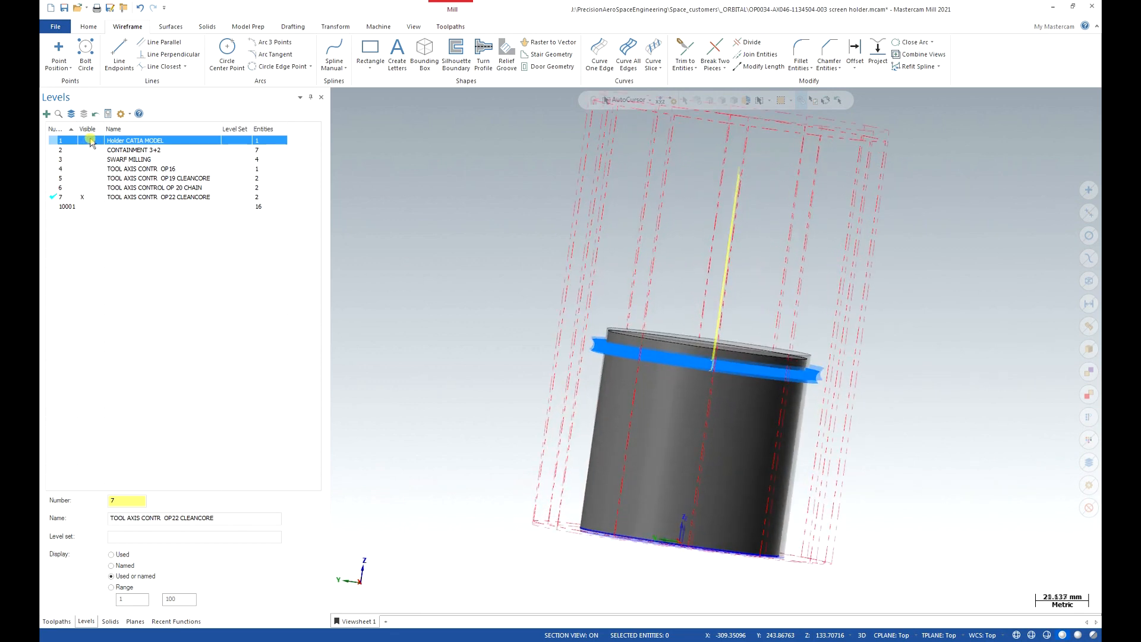
click(89, 140)
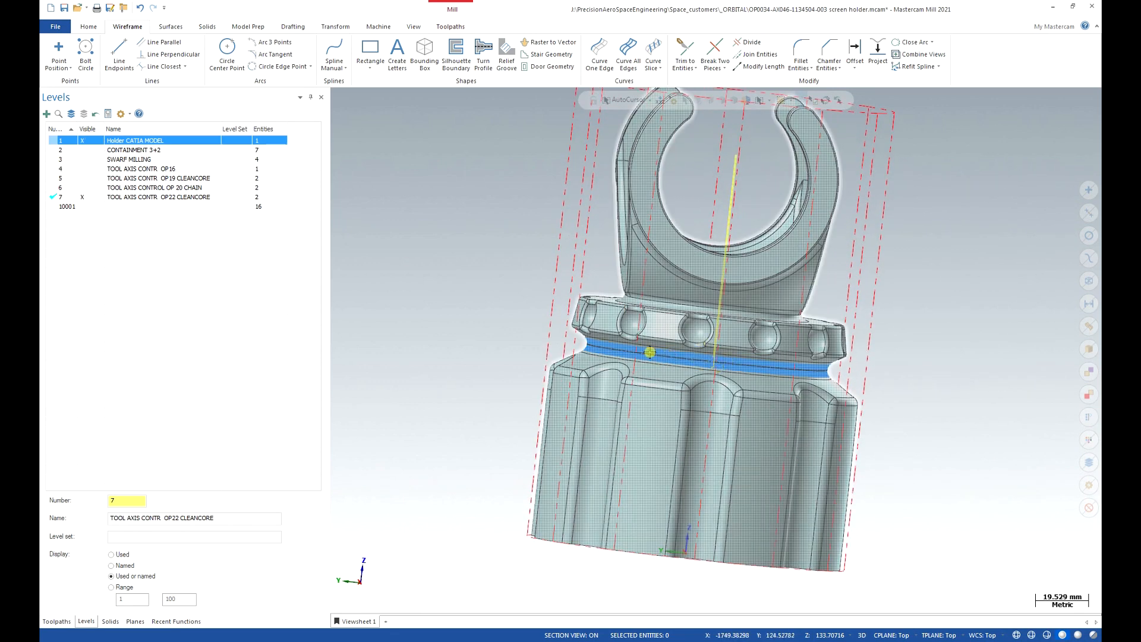
click(89, 140)
click(89, 140)
scroll(654, 356, down, 4)
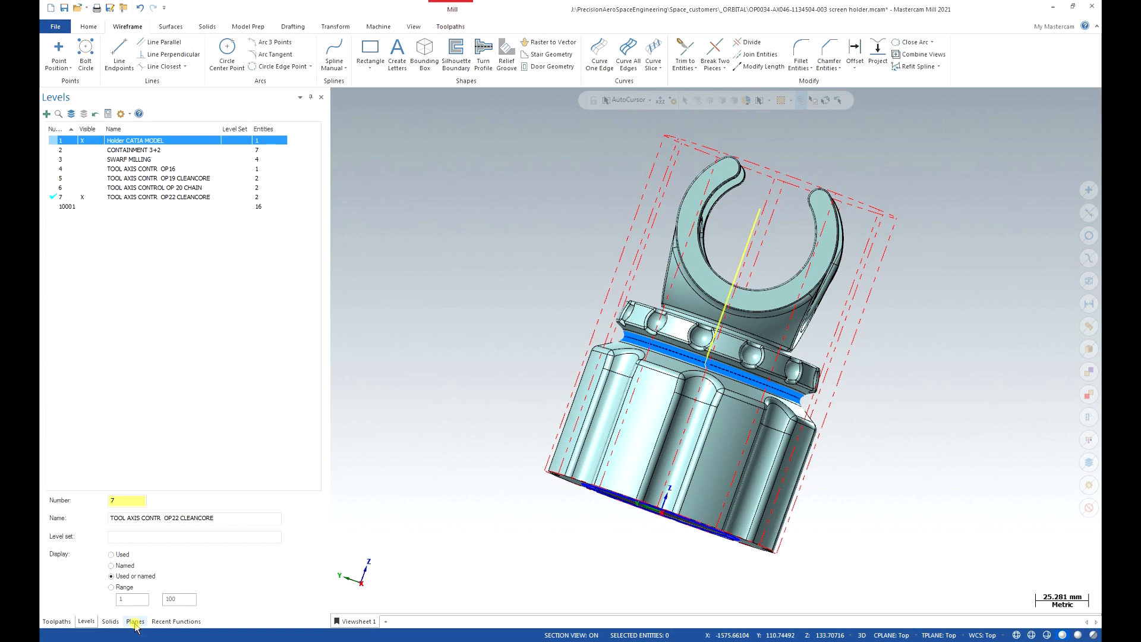
click(56, 621)
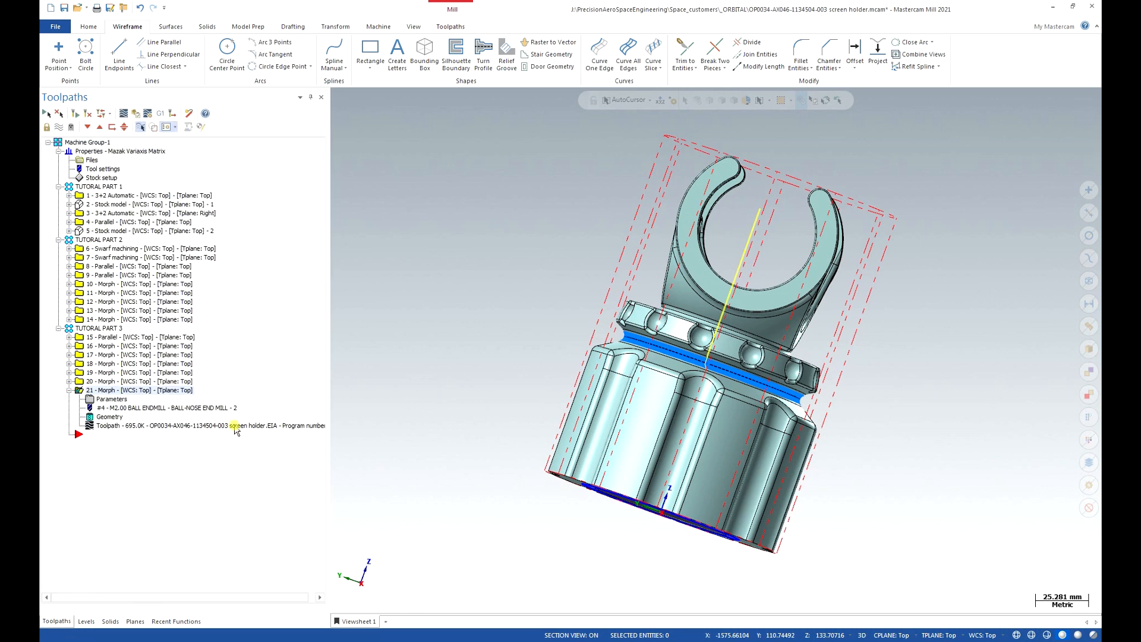
Collapse operation 21 and start a new Morph toolpath from the Toolpaths ribbon.
click(68, 390)
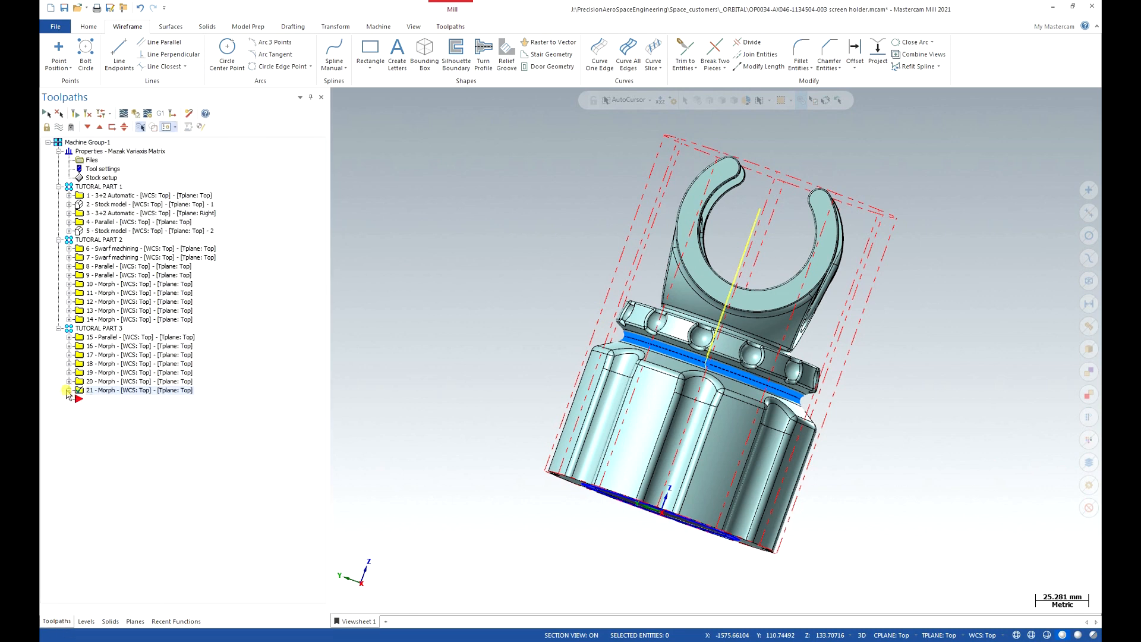
click(450, 27)
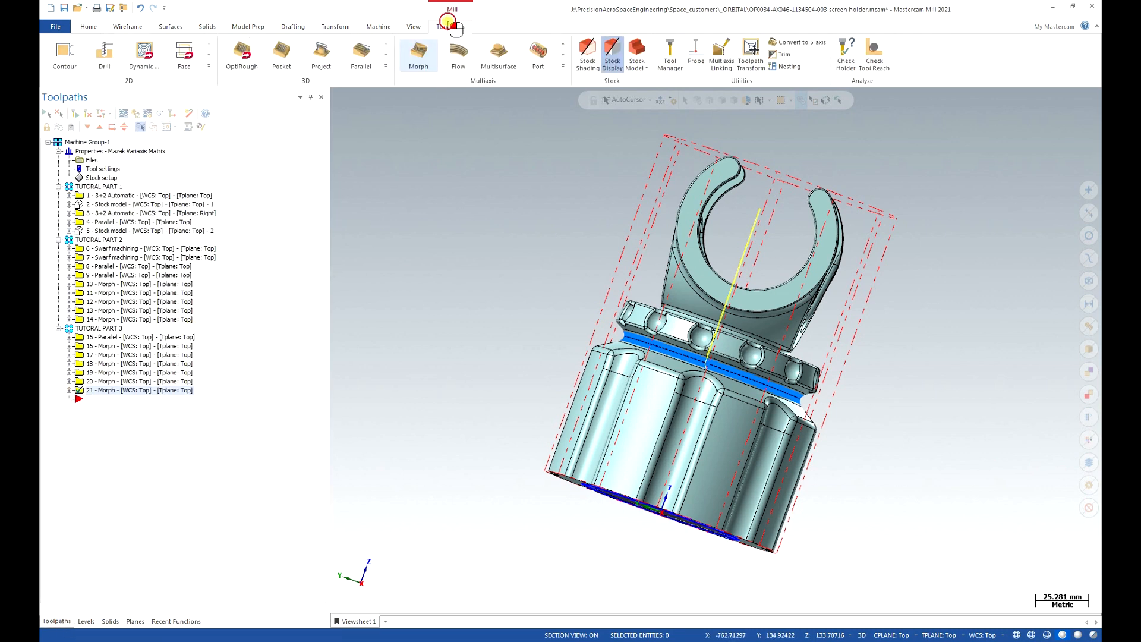
click(426, 51)
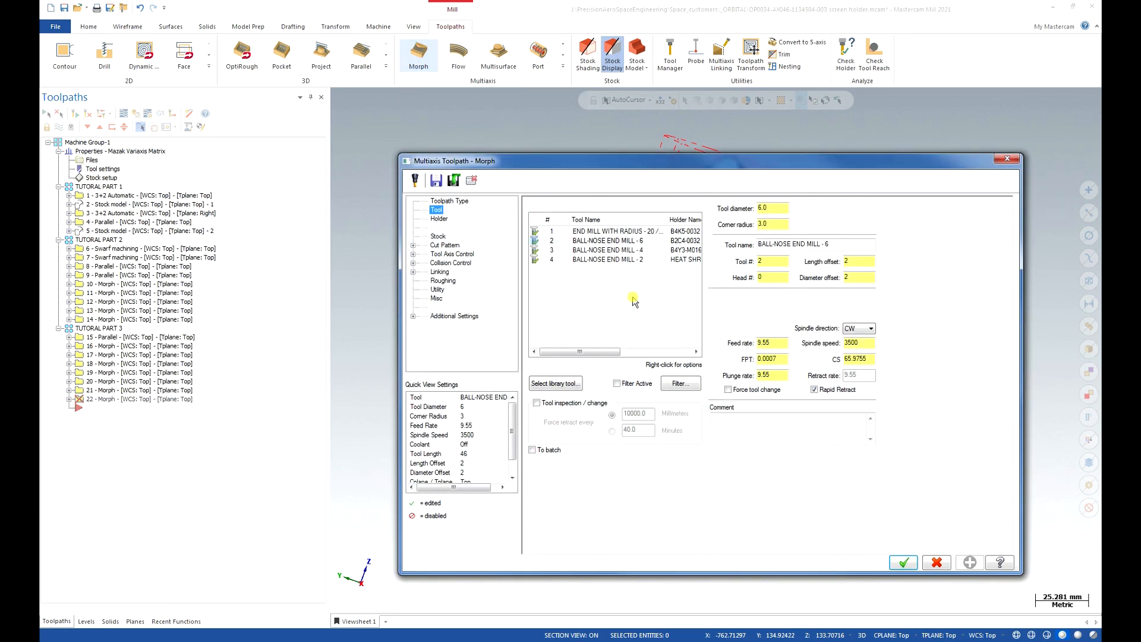
click(453, 180)
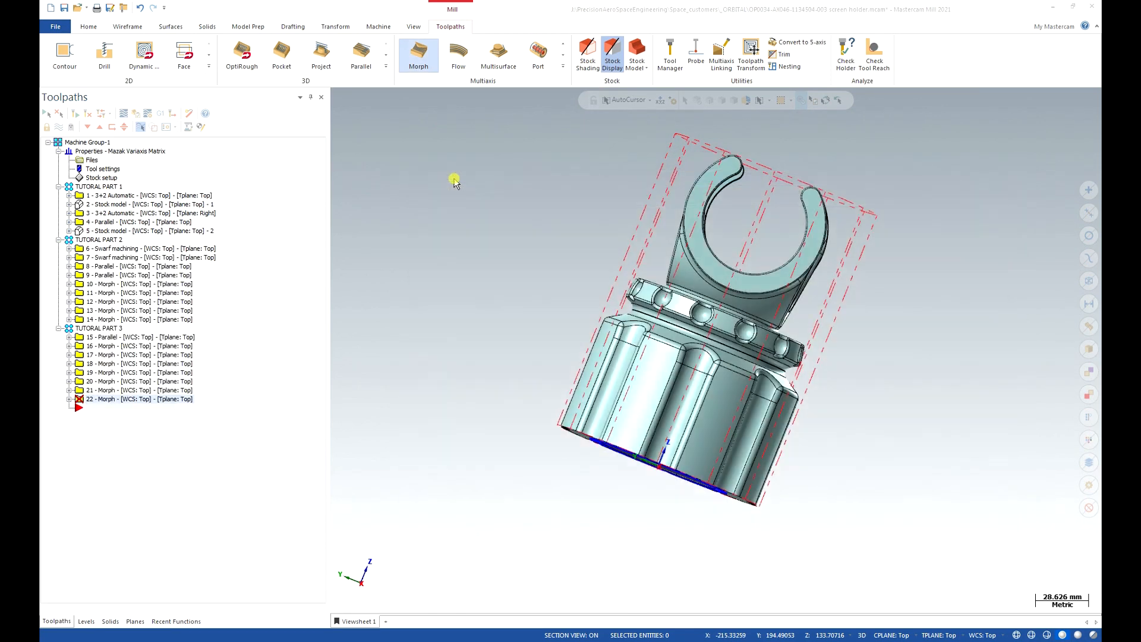
click(580, 206)
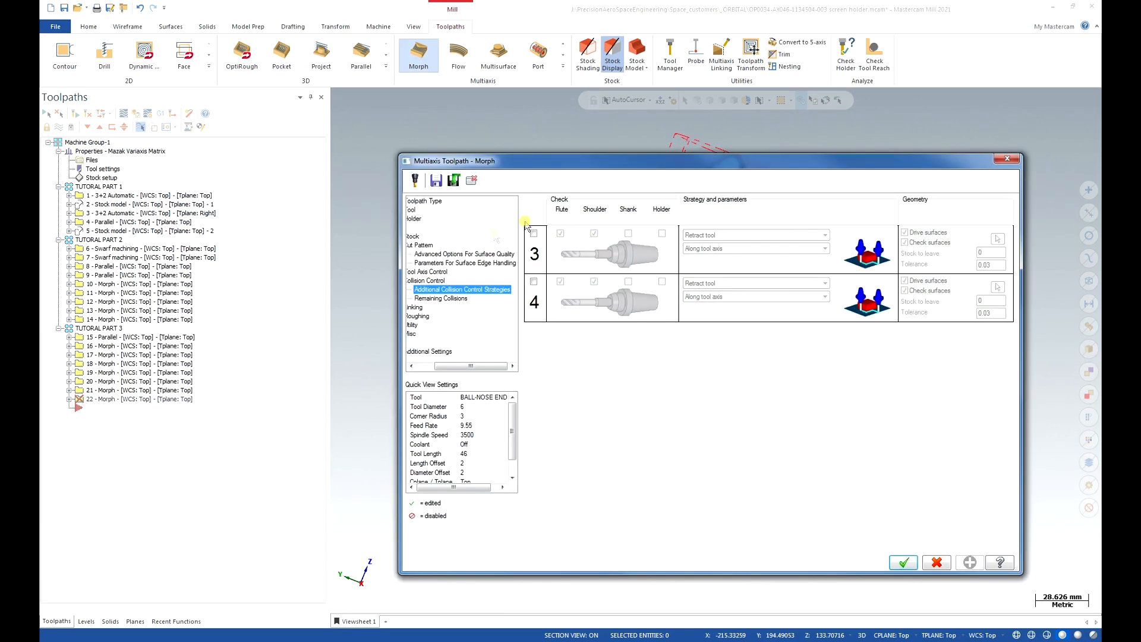
drag(468, 372, 451, 368)
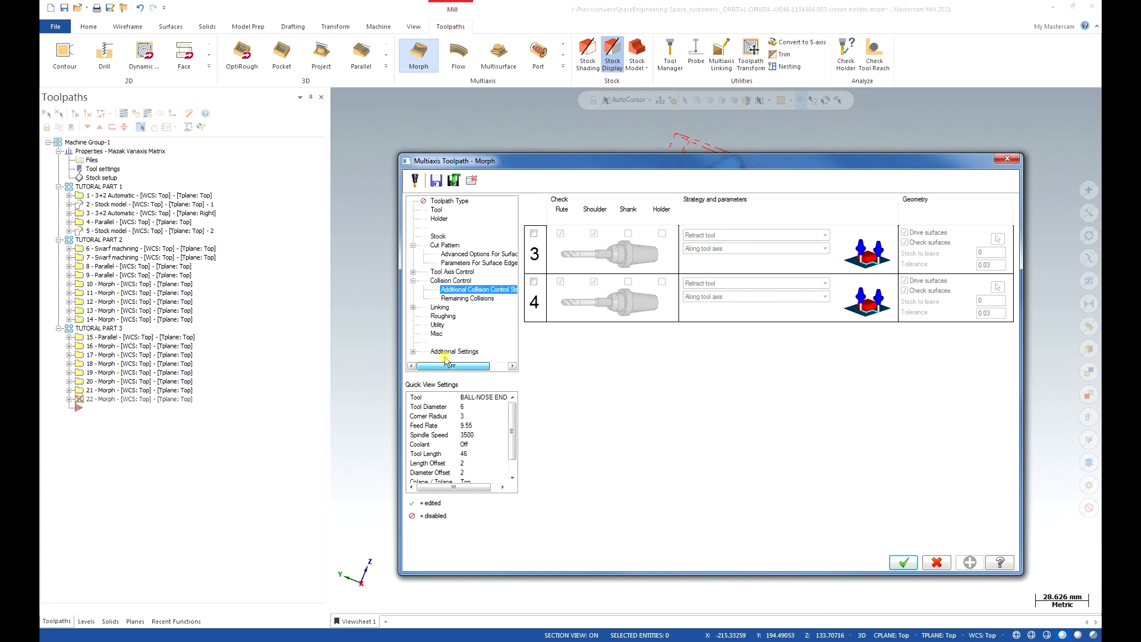
Choose Ball-Nose End Mill - 6 with feed rate 1500 and spindle speed 10000.
click(437, 210)
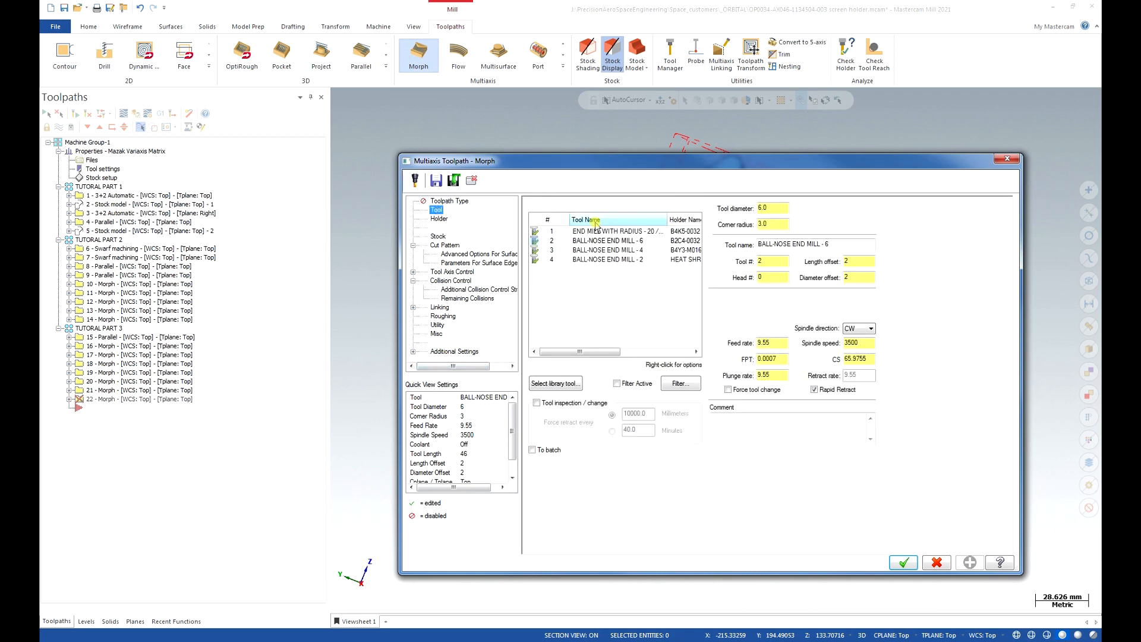
click(638, 241)
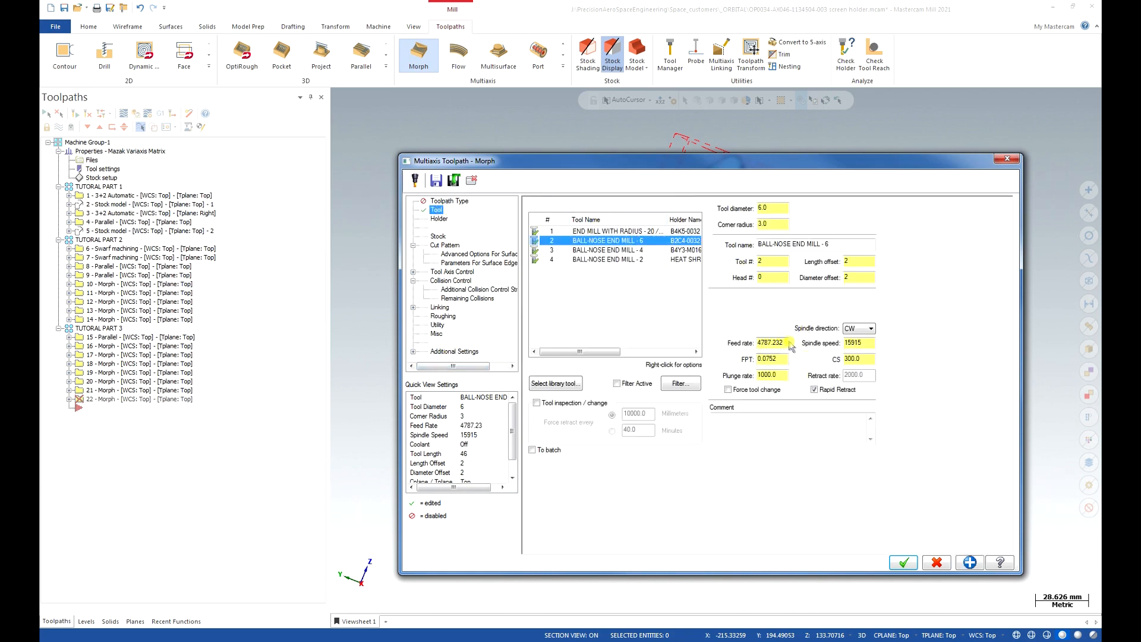
click(733, 343)
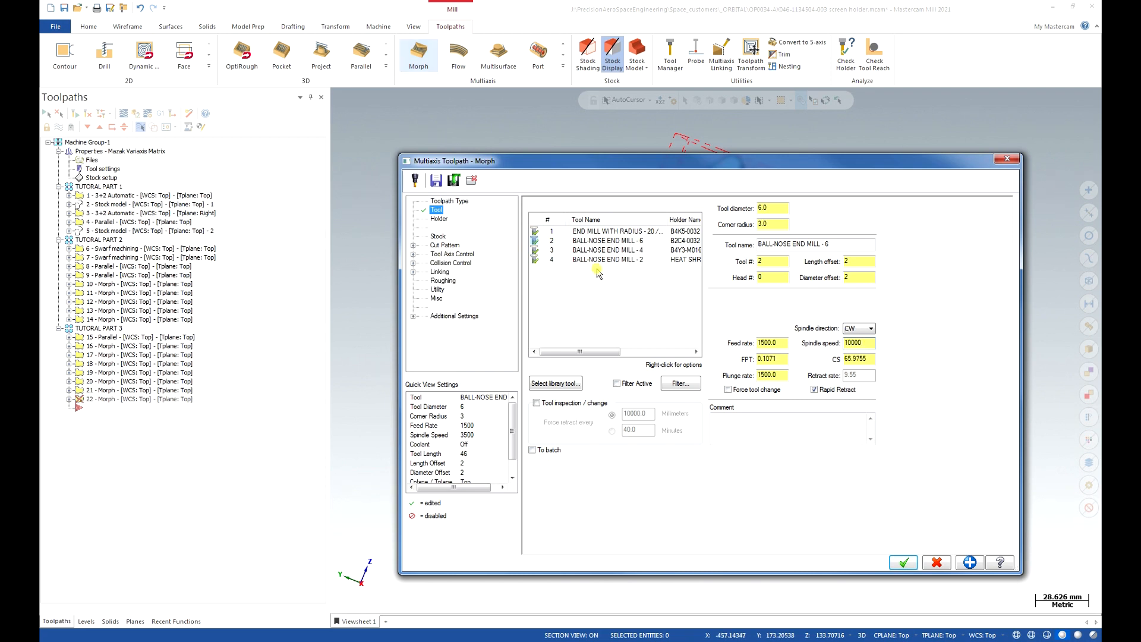
click(450, 246)
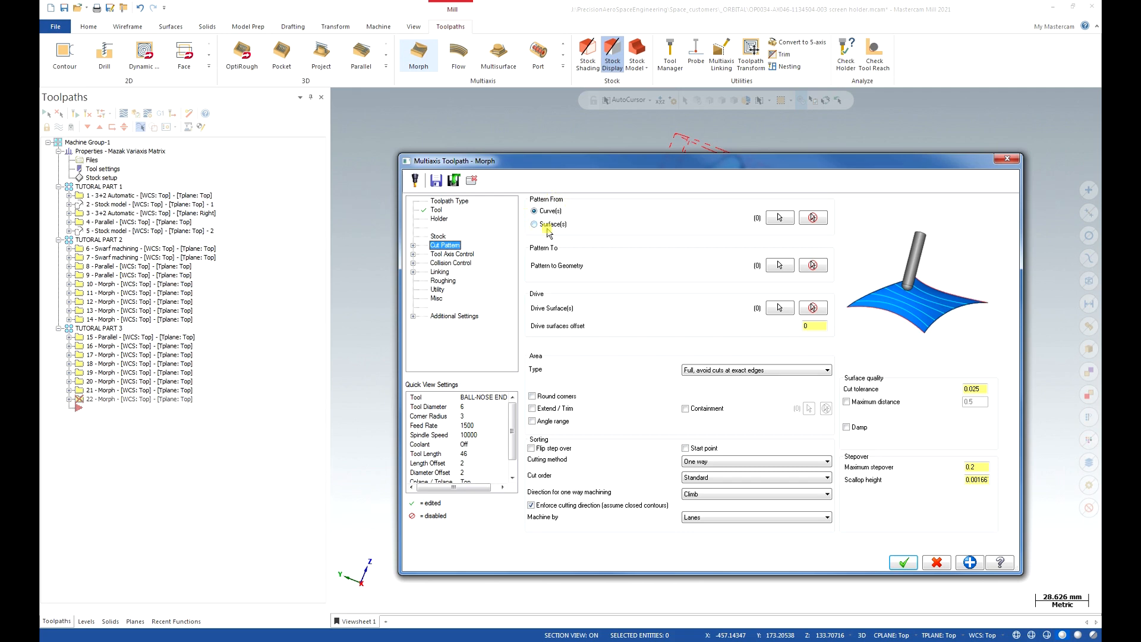
Hide the holder level and chain the cylinder's bottom edge loop as the Pattern From curve.
click(779, 218)
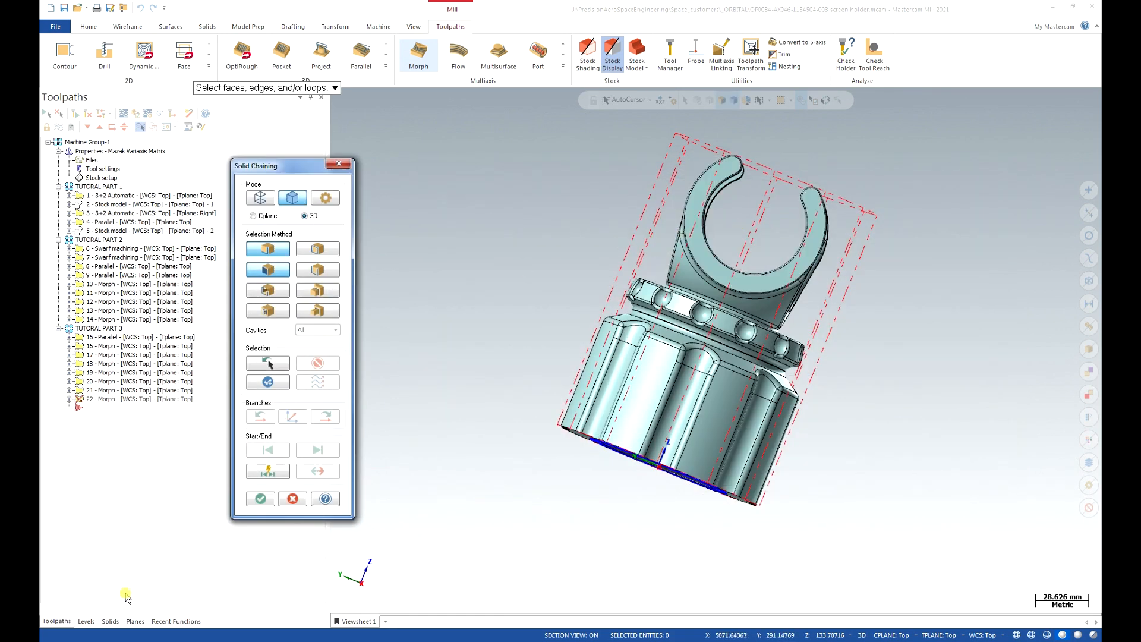
click(86, 621)
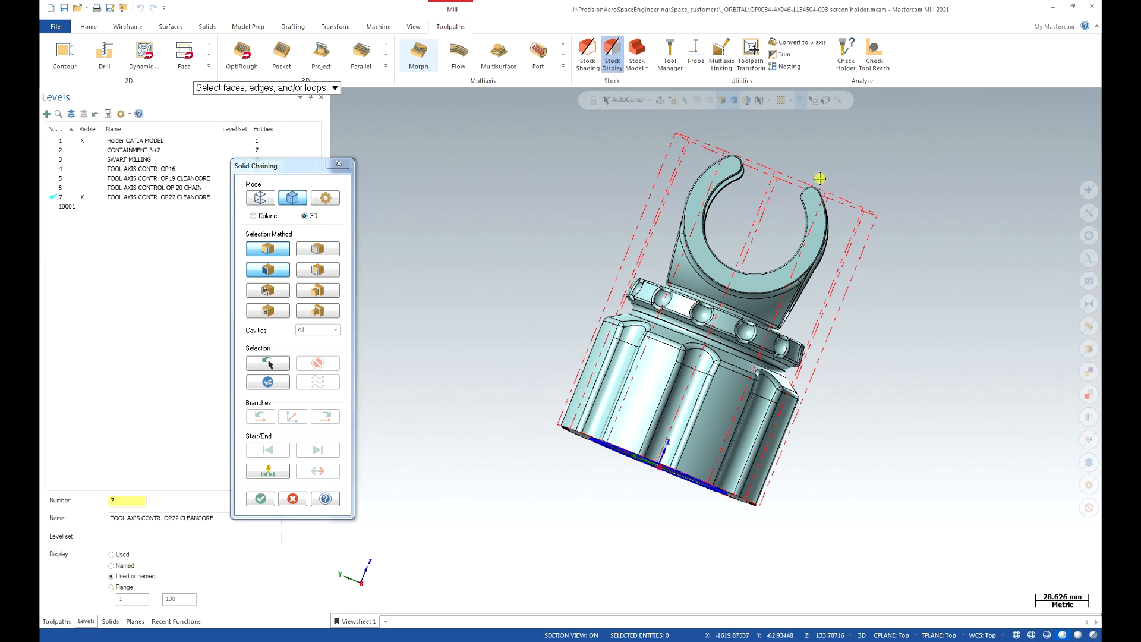
click(81, 140)
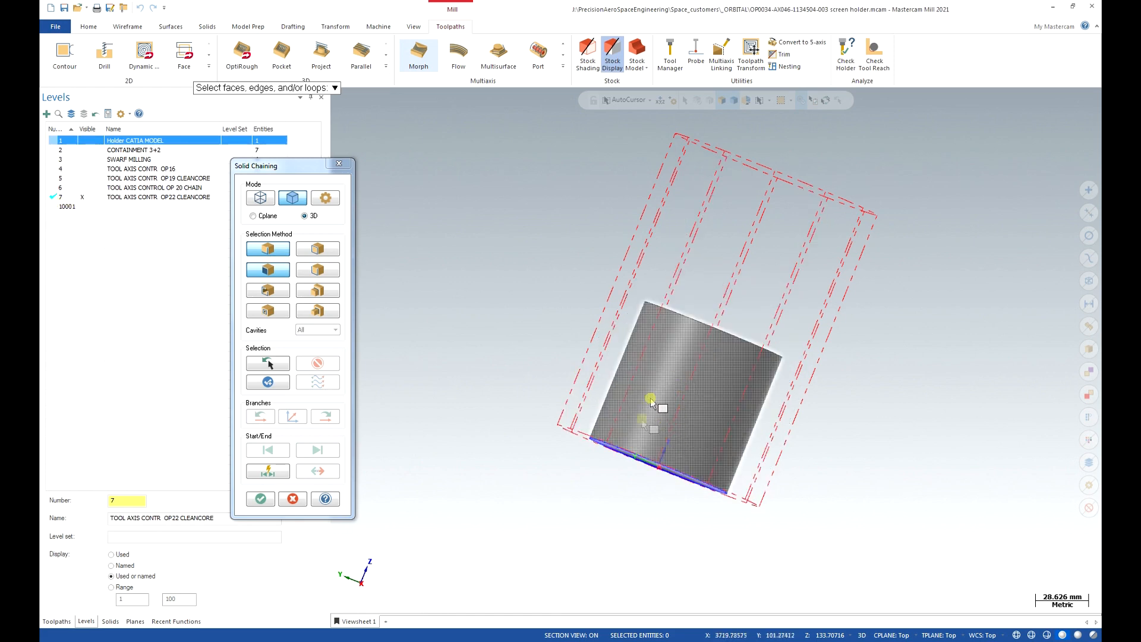
click(617, 448)
middle_drag(619, 447, 631, 427)
click(624, 446)
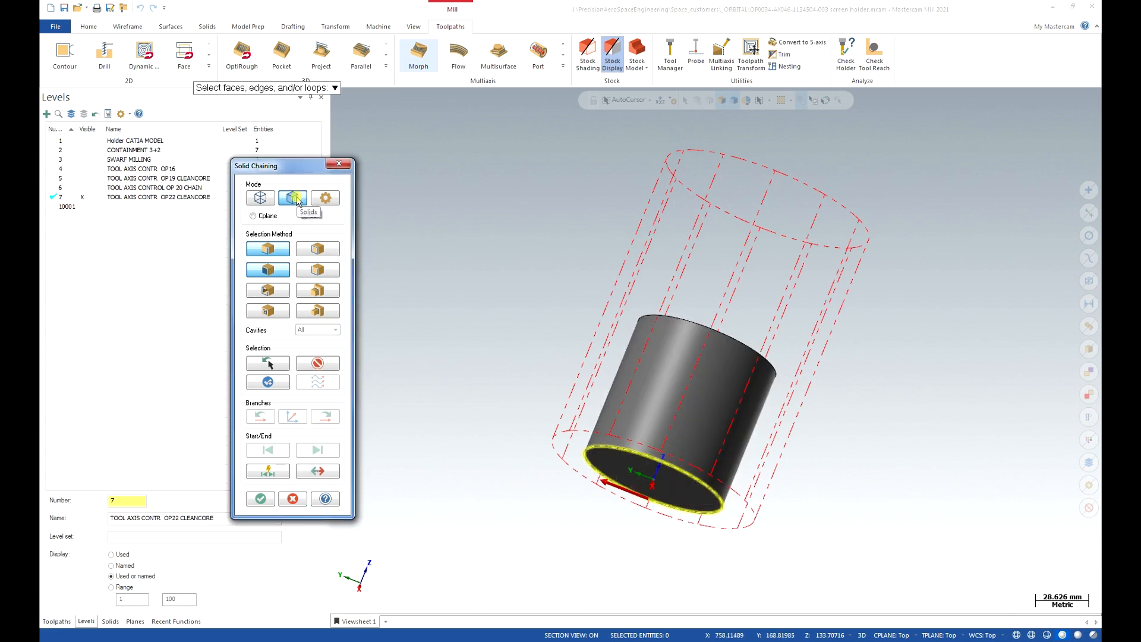
click(262, 499)
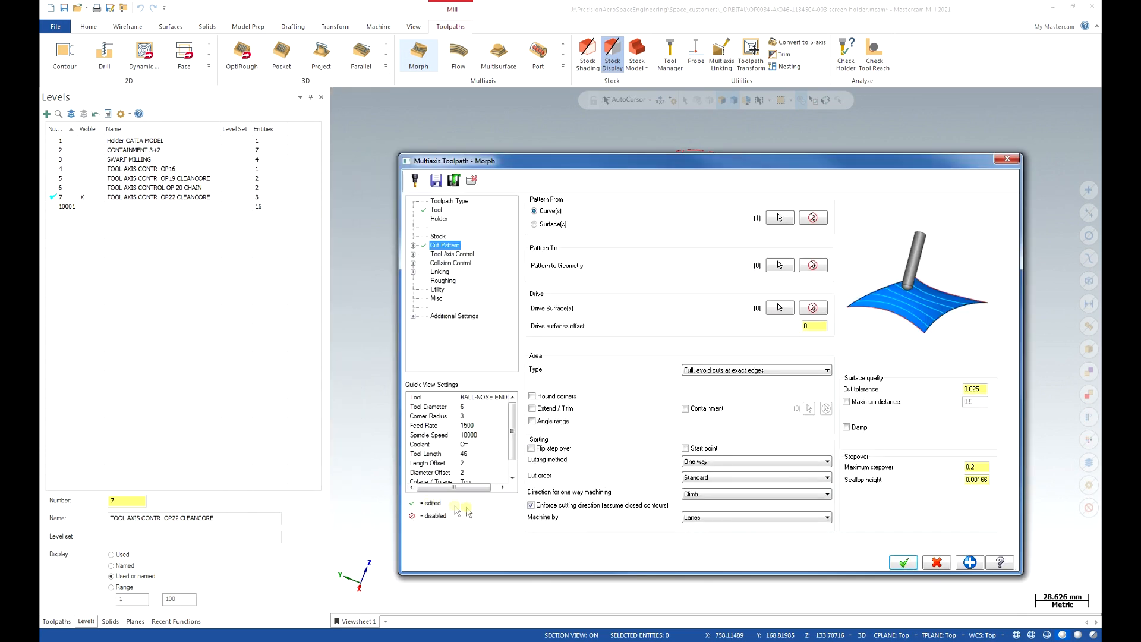
Chain the cylinder's top edge as the Pattern To curve.
click(779, 267)
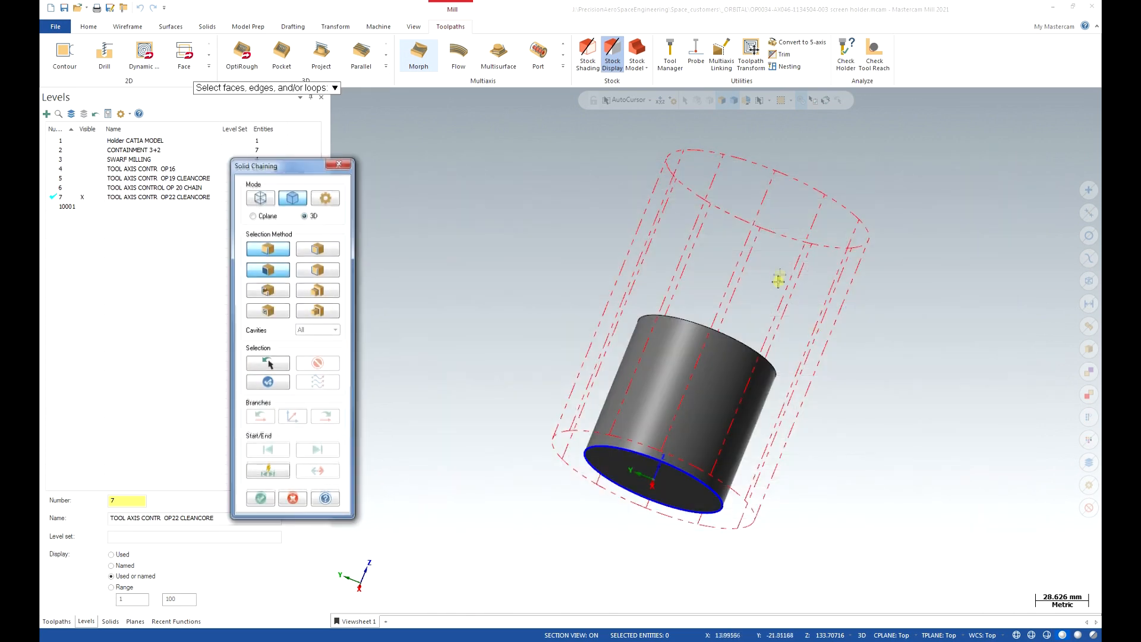
click(713, 330)
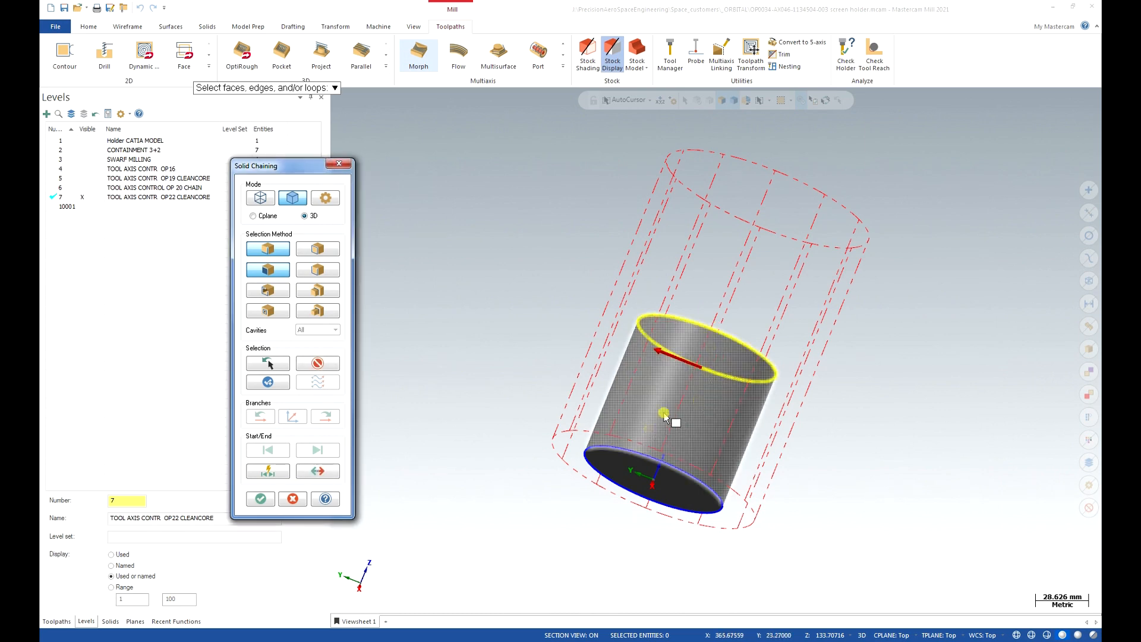
click(259, 500)
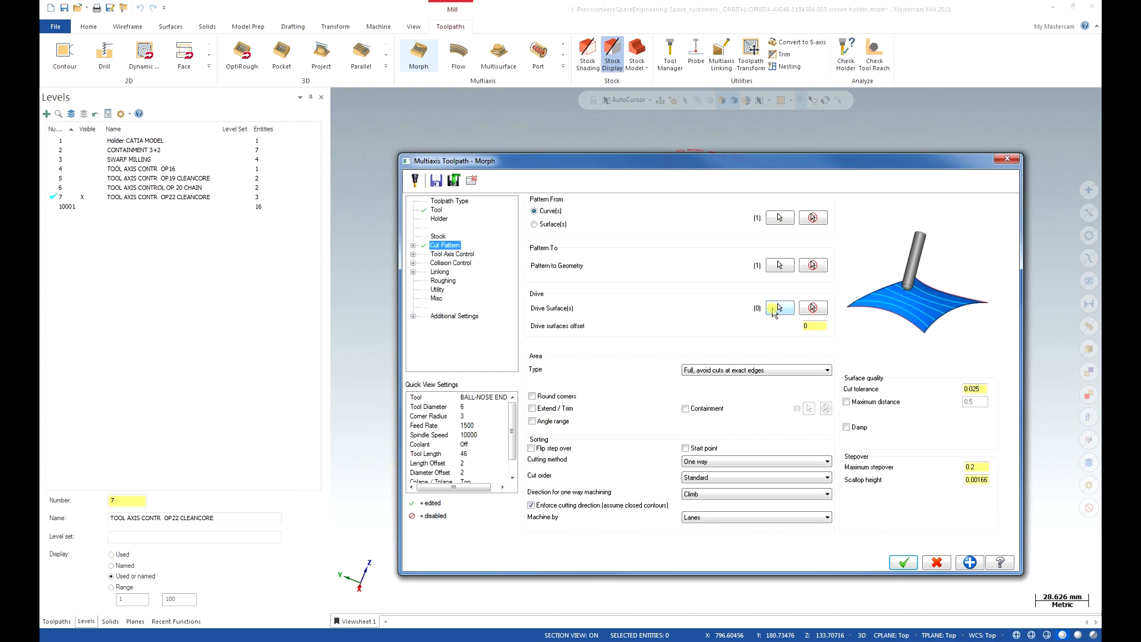
Select the cylinder's outer side face as the single Morph drive surface.
click(776, 307)
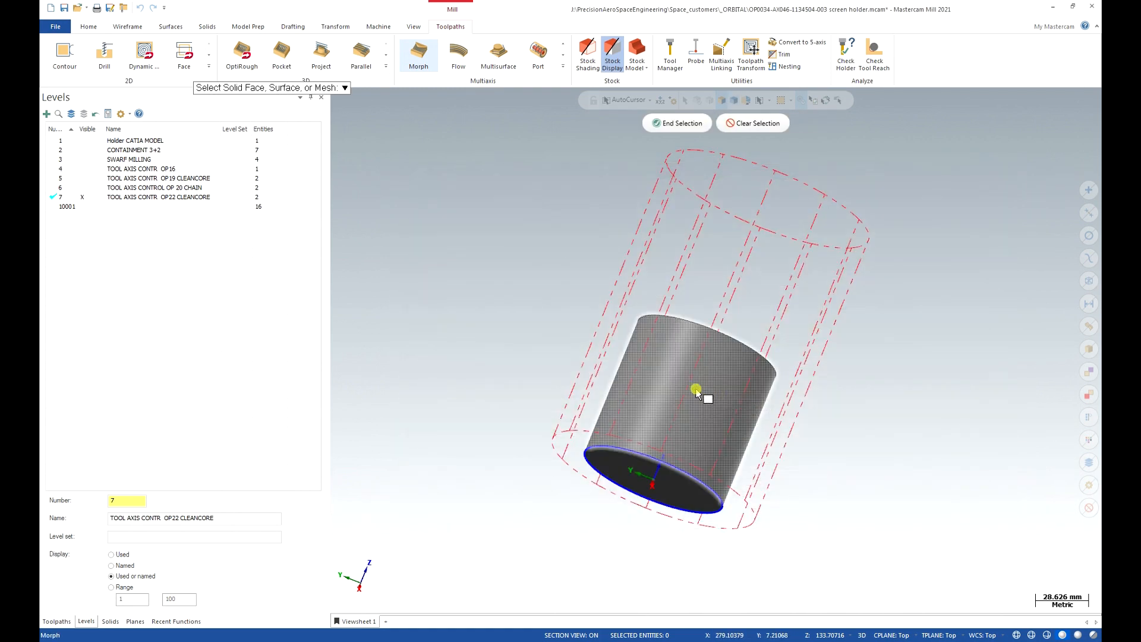
click(709, 398)
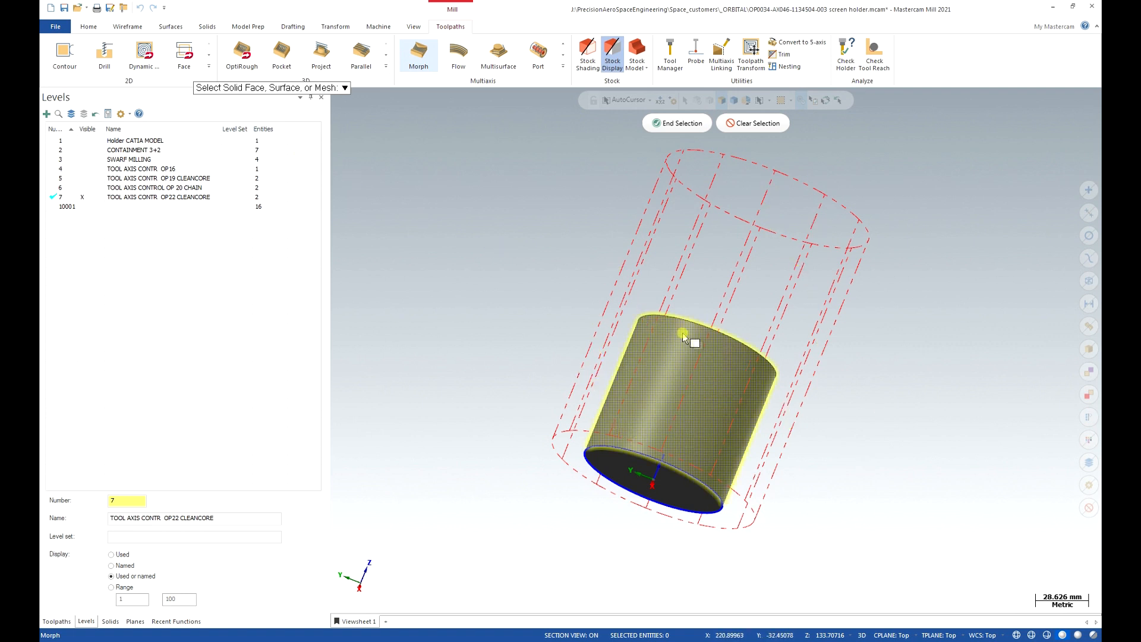
click(688, 123)
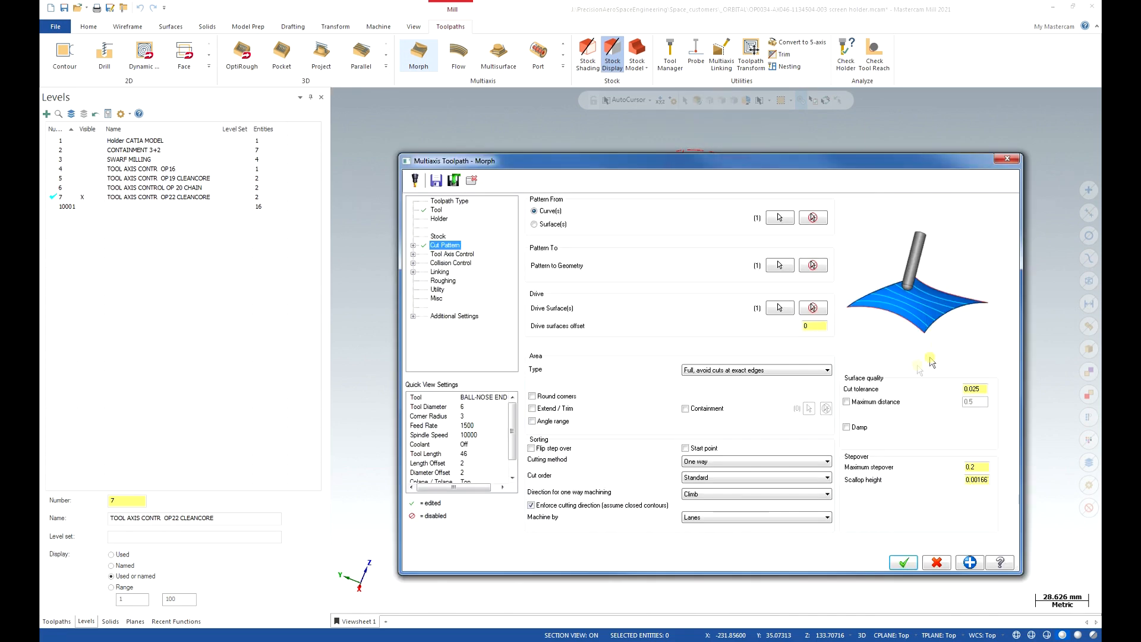
Set the cutting method to Spiral and show the Tool Axis Control settings.
click(752, 462)
click(745, 485)
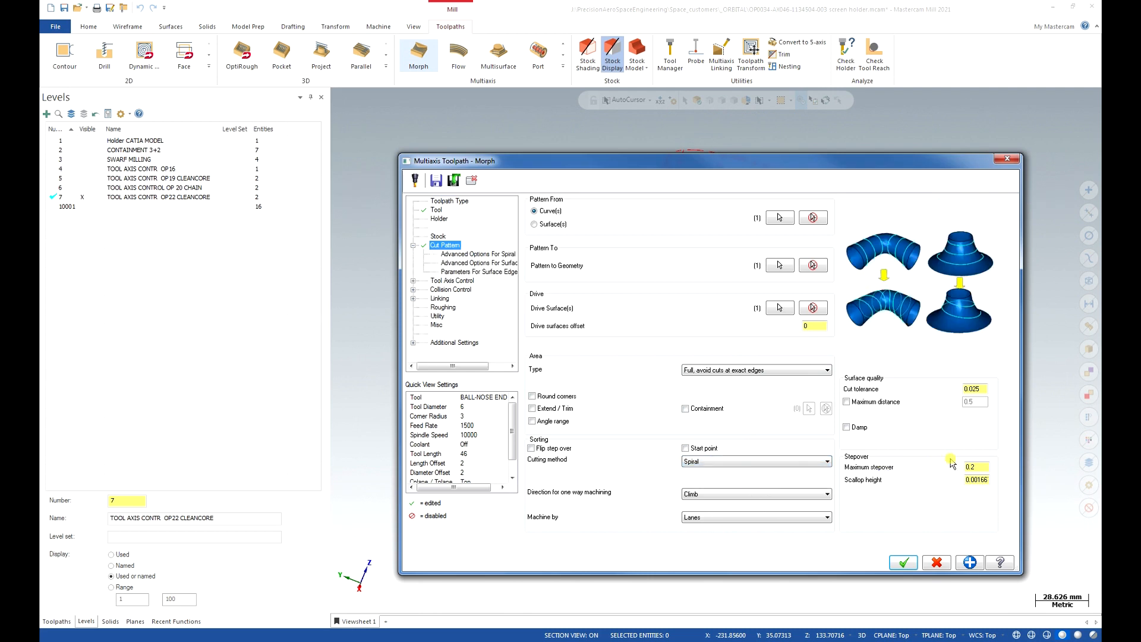
click(977, 467)
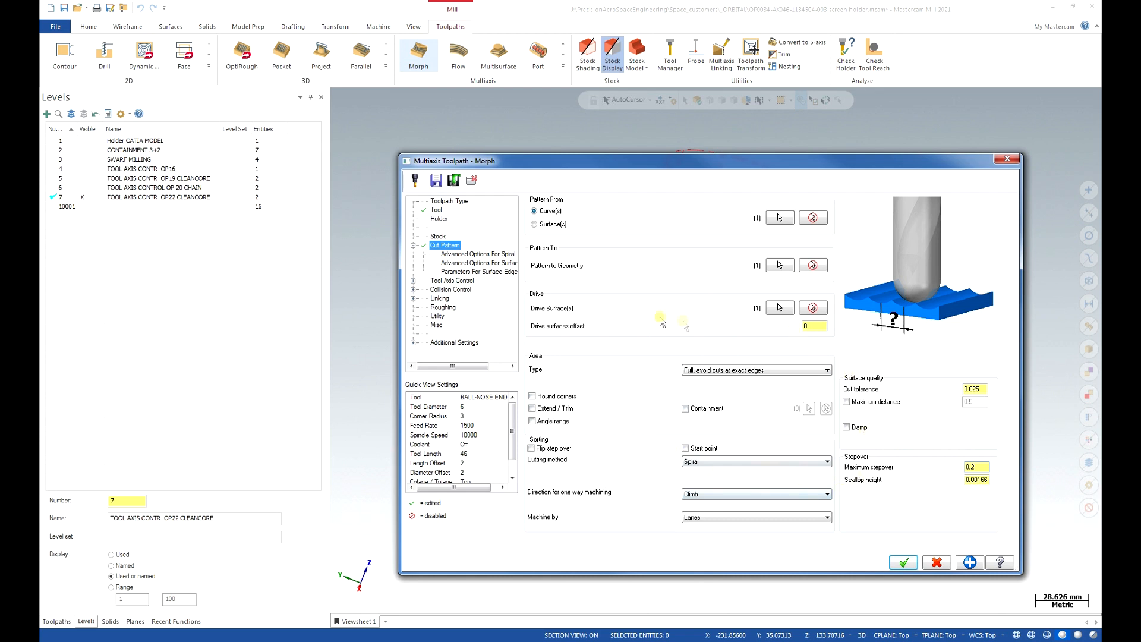
click(446, 282)
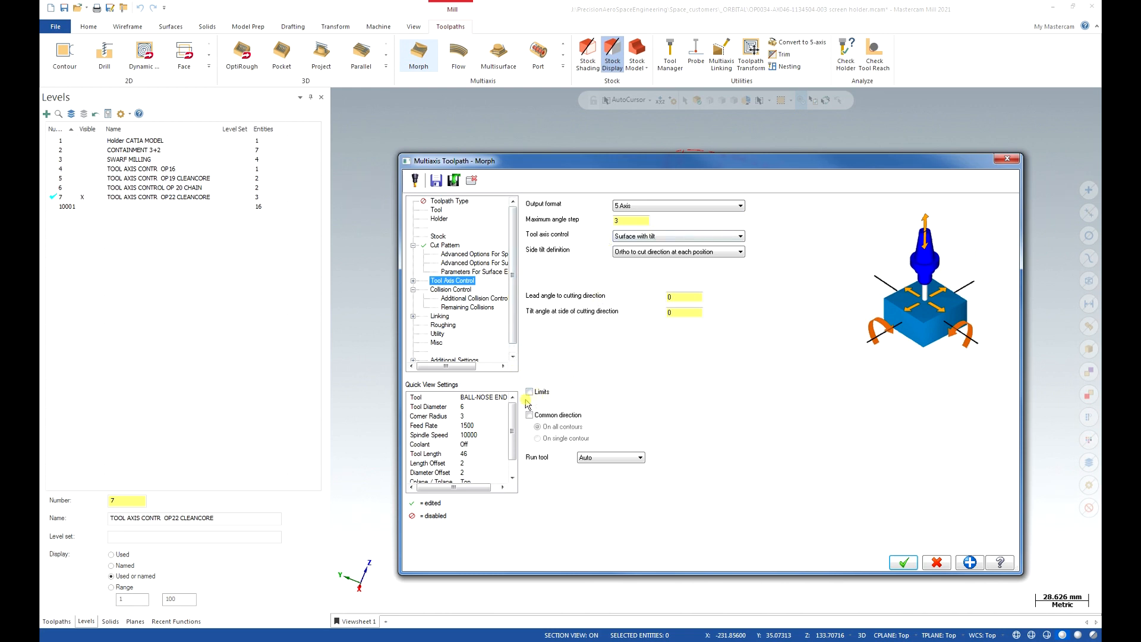
Enable collision check 2 on flute and shank, retracting the tool against check surfaces instead of drive surfaces.
click(454, 289)
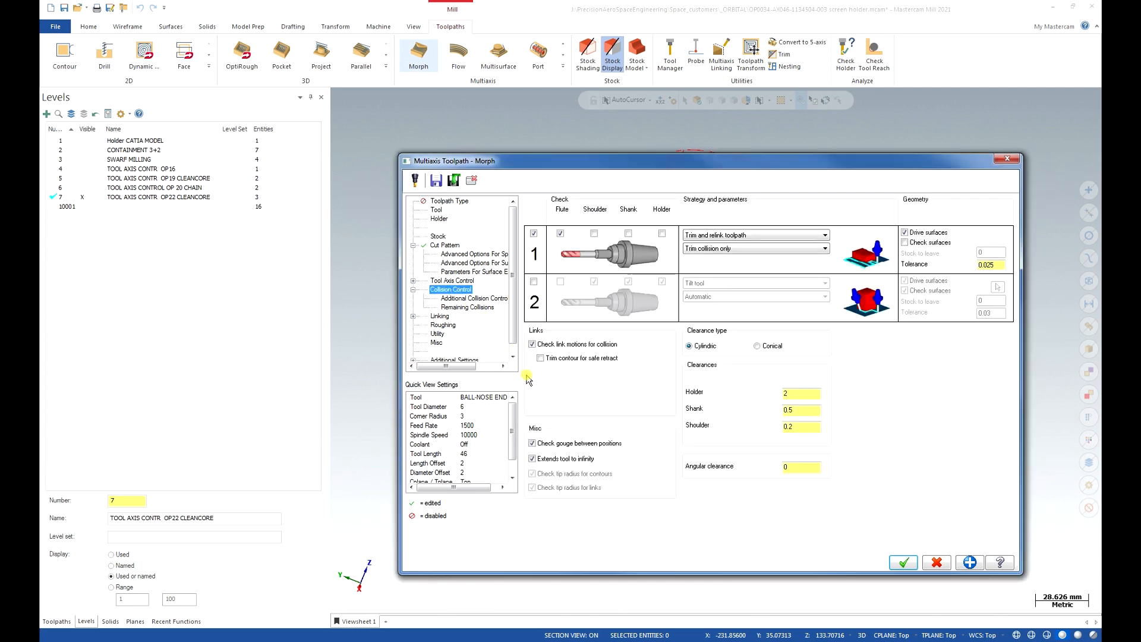
click(533, 283)
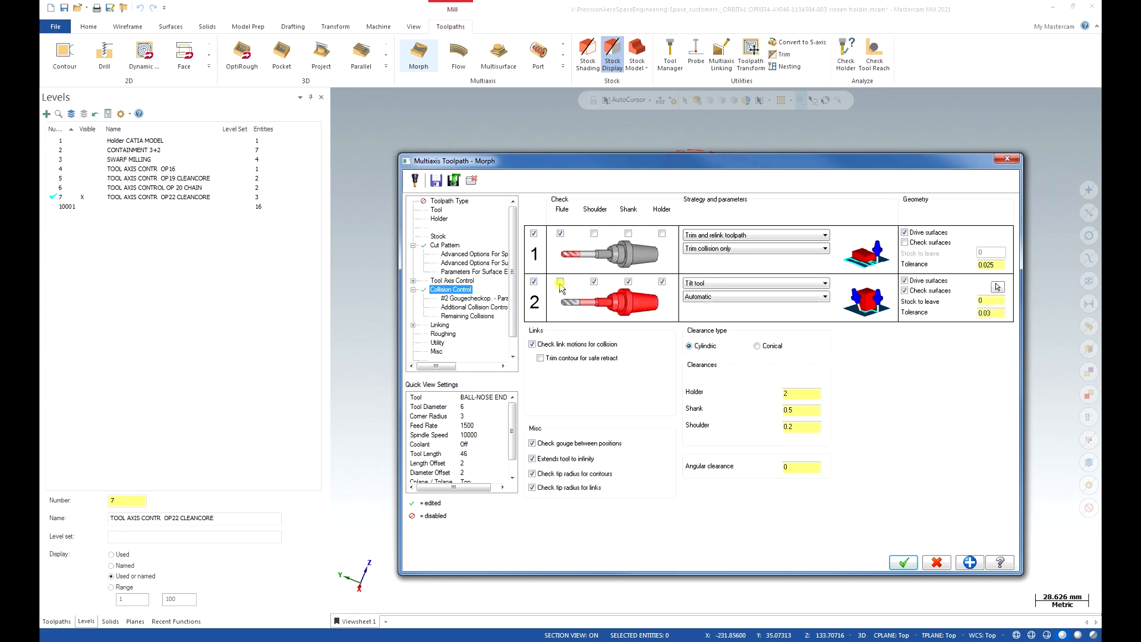
click(560, 282)
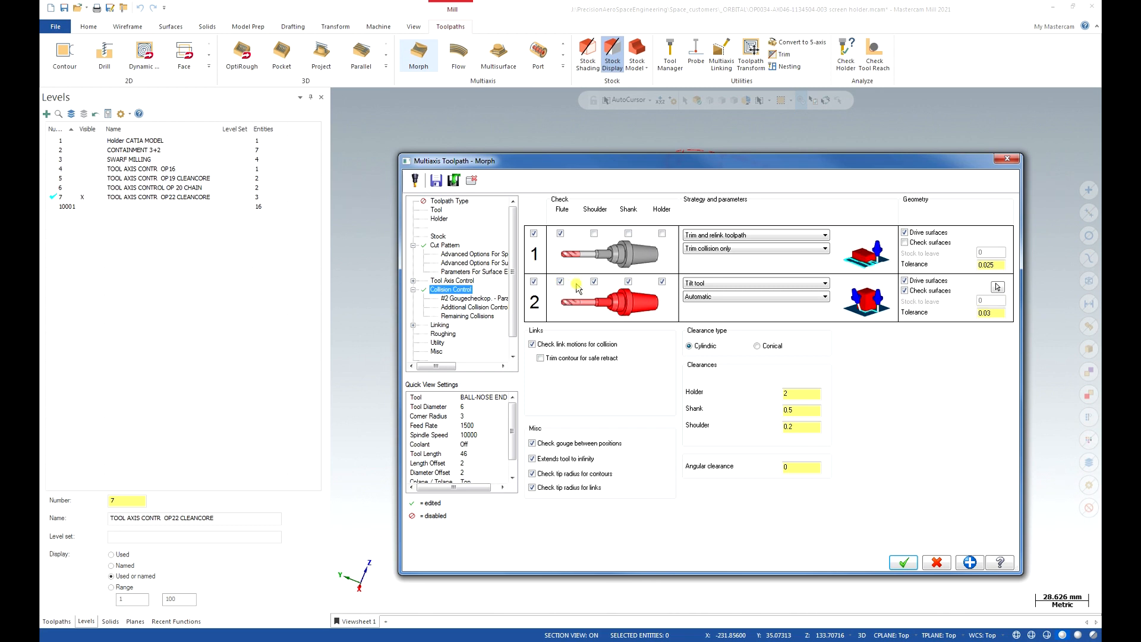
click(628, 281)
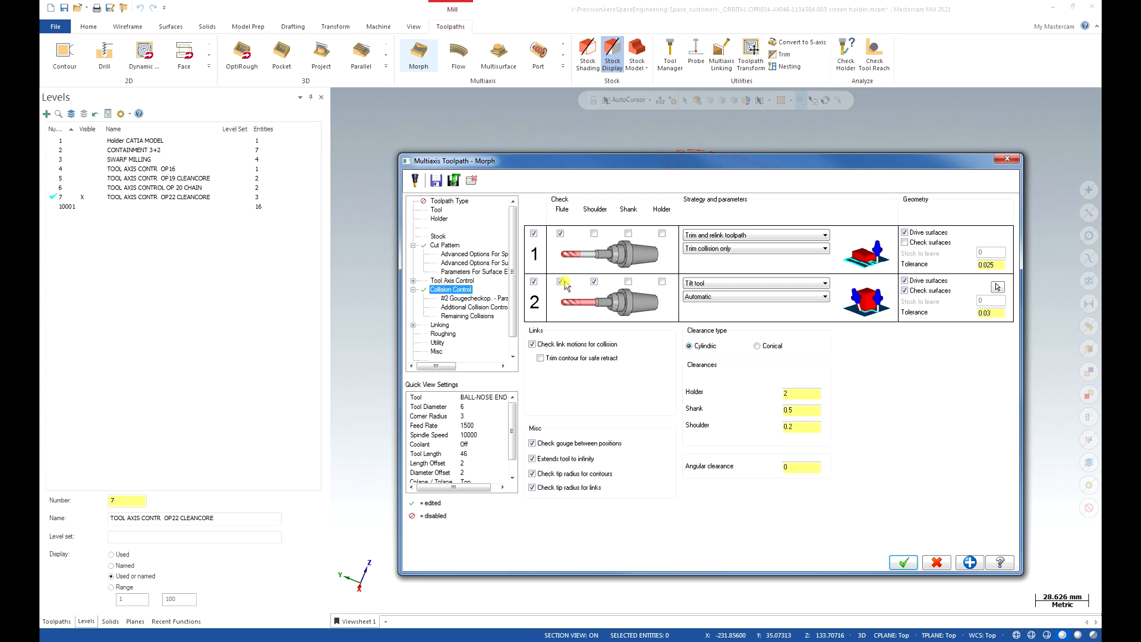
click(763, 284)
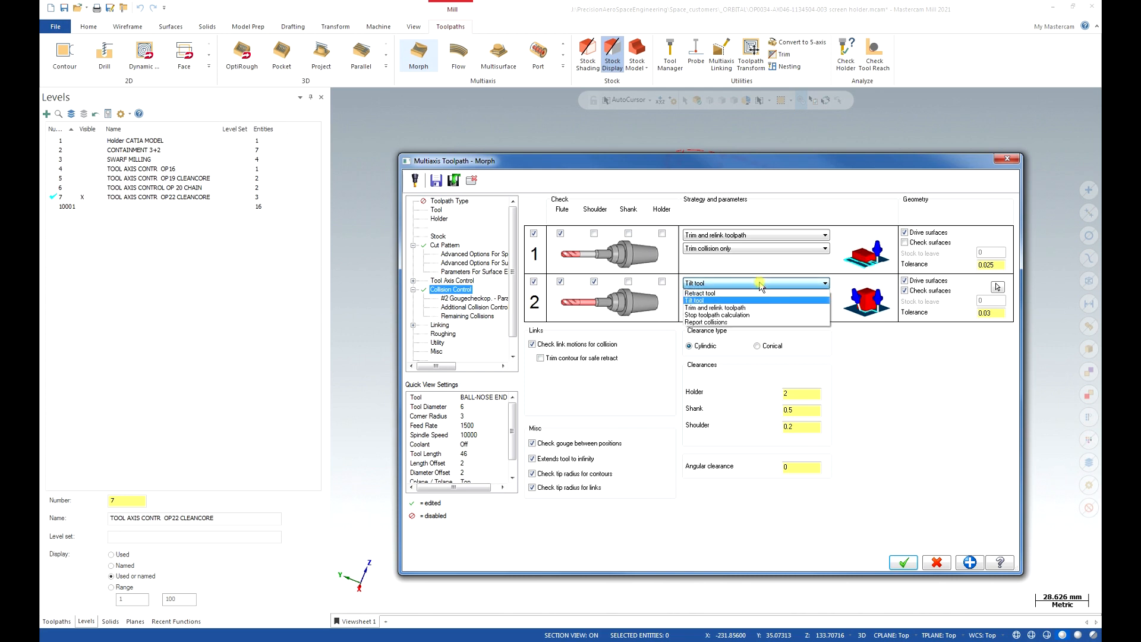
click(755, 293)
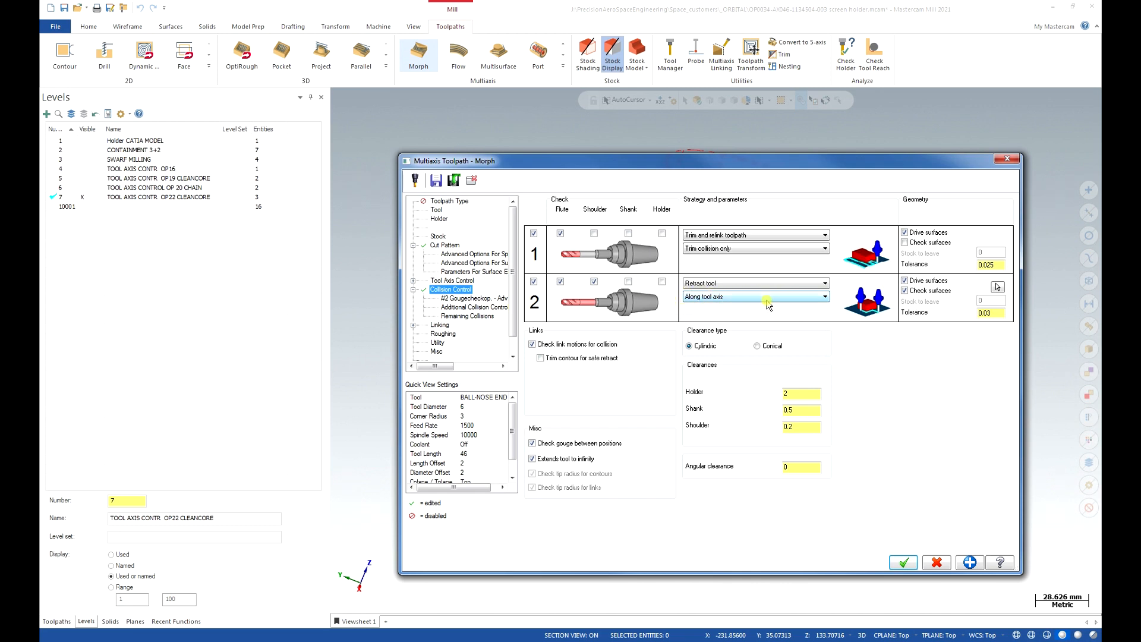
click(904, 281)
click(997, 287)
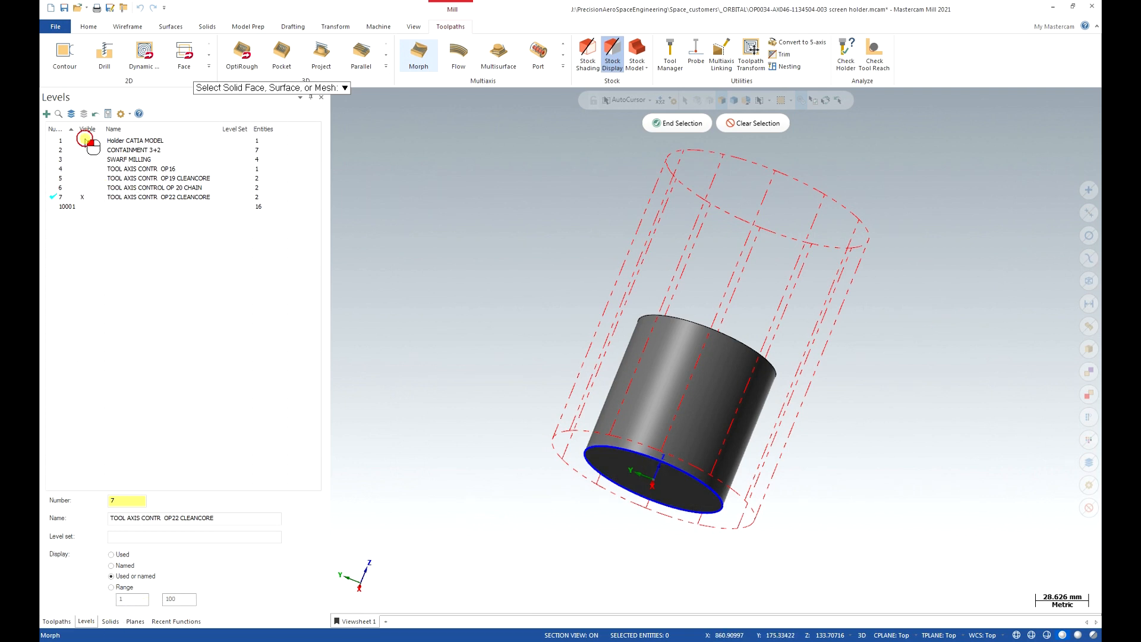
Show the Holder CATIA MODEL level and hide the OP22 CLEANCORE level.
click(58, 141)
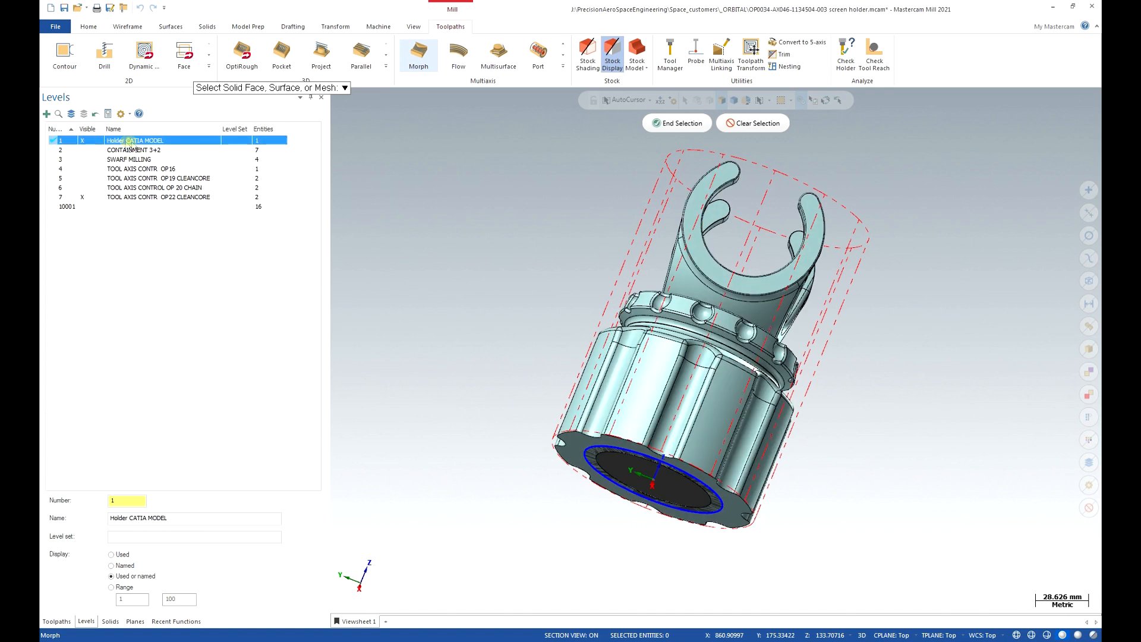
click(88, 197)
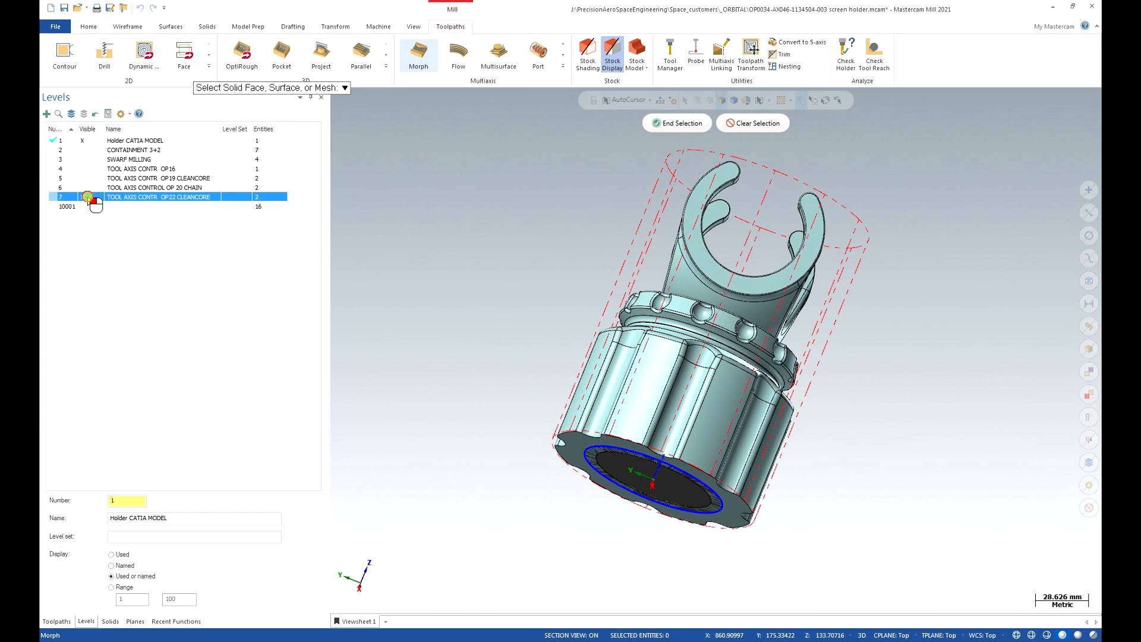
click(88, 197)
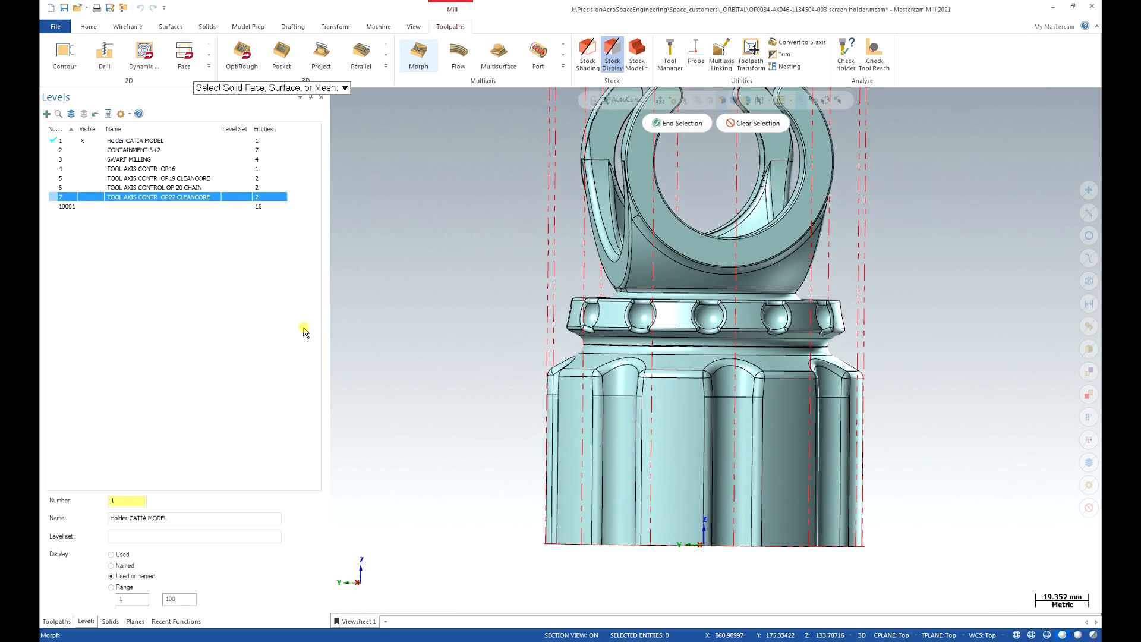
Window-select the holder's lower fluted faces as check 2's check surfaces and end selection.
drag(493, 338, 1014, 574)
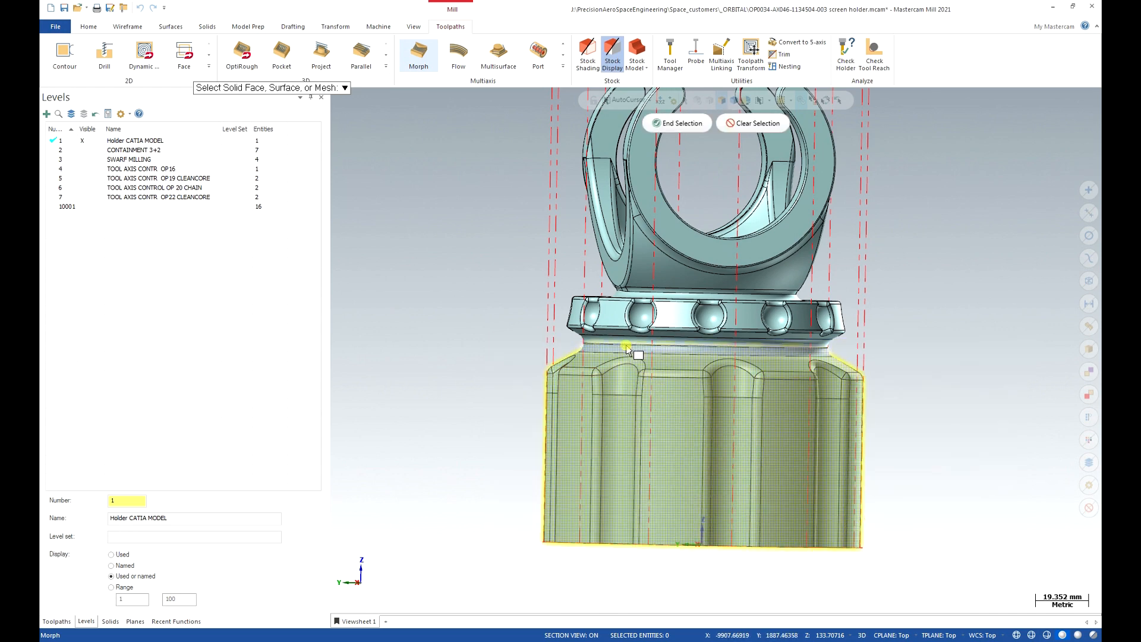
scroll(738, 379, up, 10)
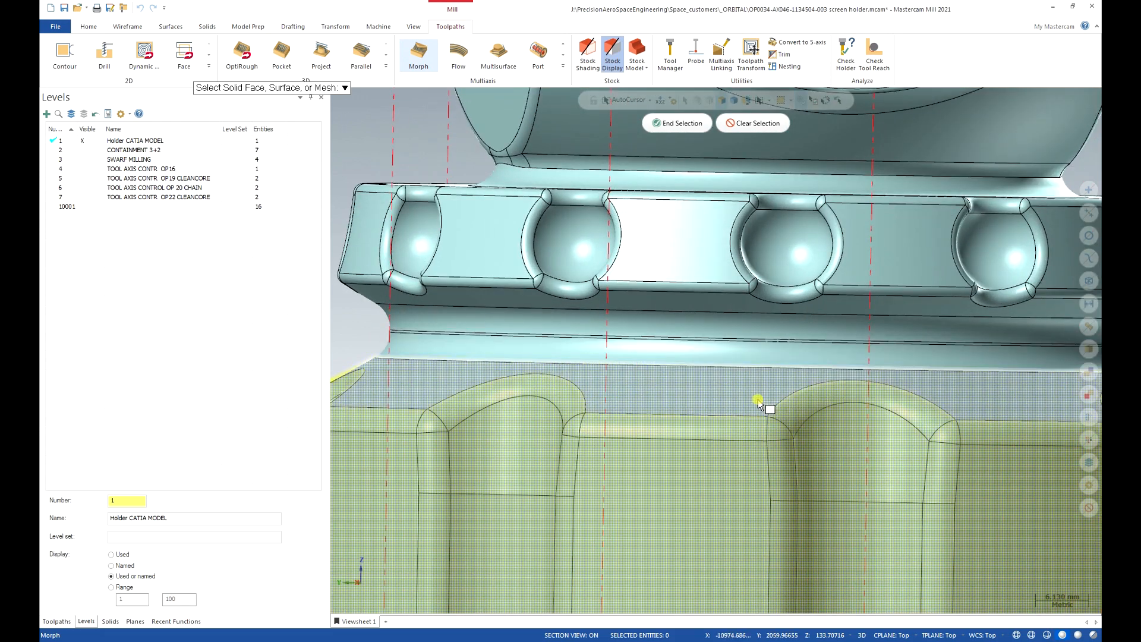
scroll(749, 399, down, 3)
scroll(722, 388, down, 6)
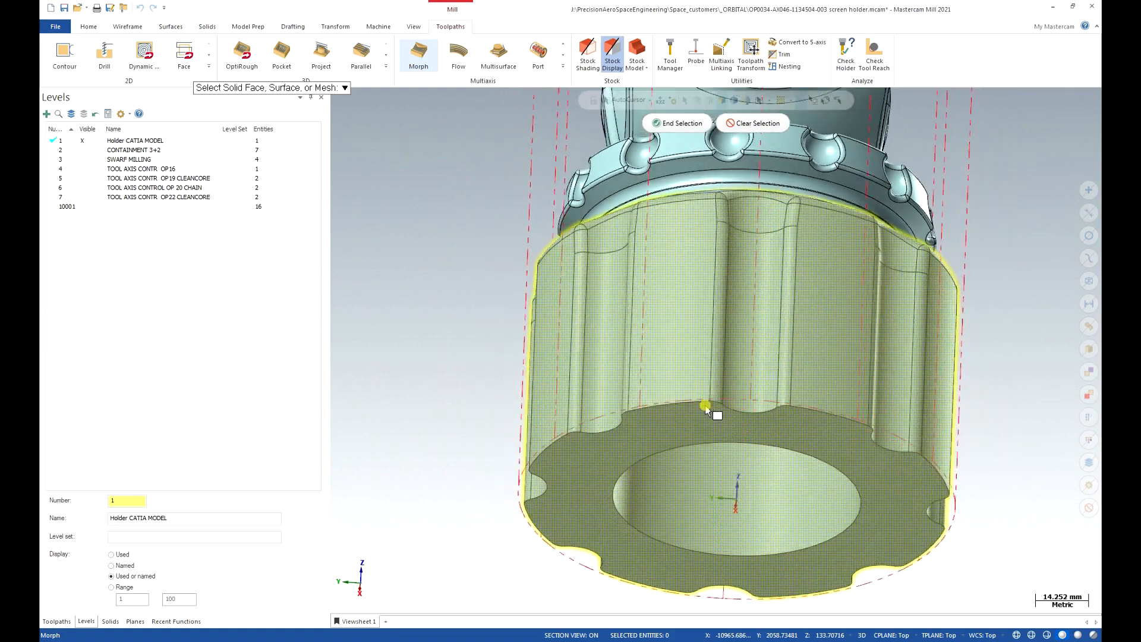
middle_drag(704, 406, 702, 376)
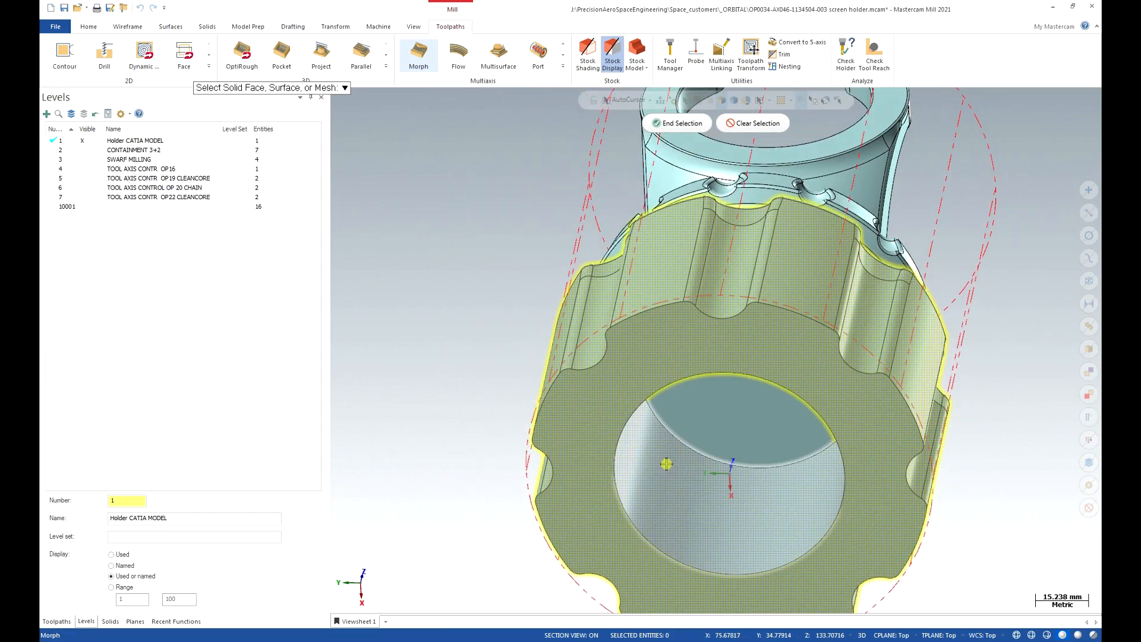
middle_drag(957, 429, 902, 368)
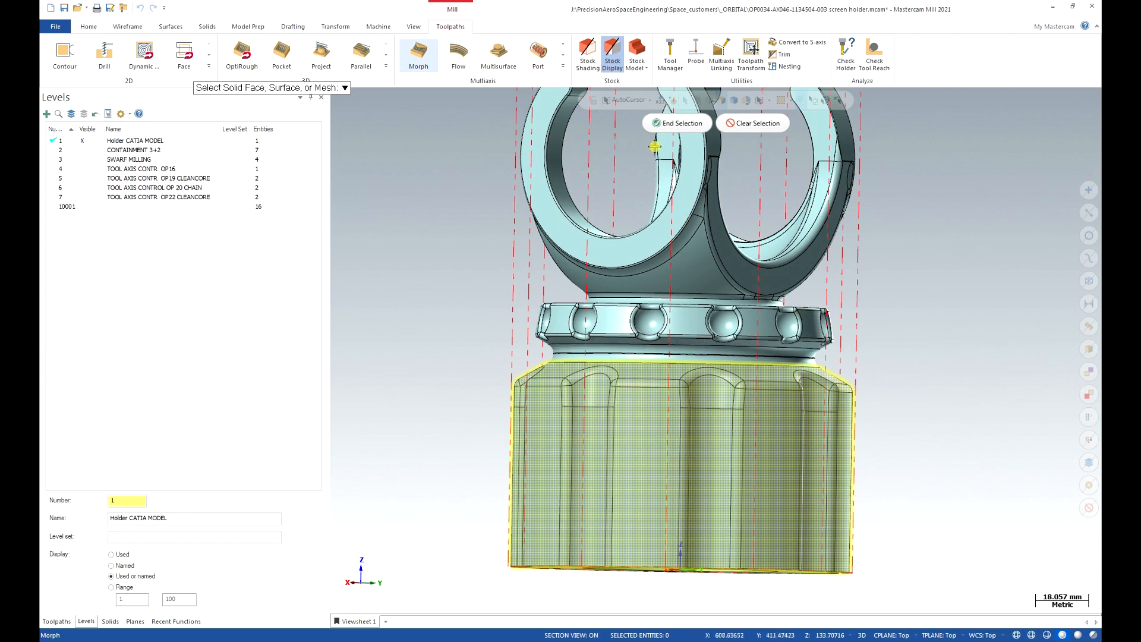
click(677, 123)
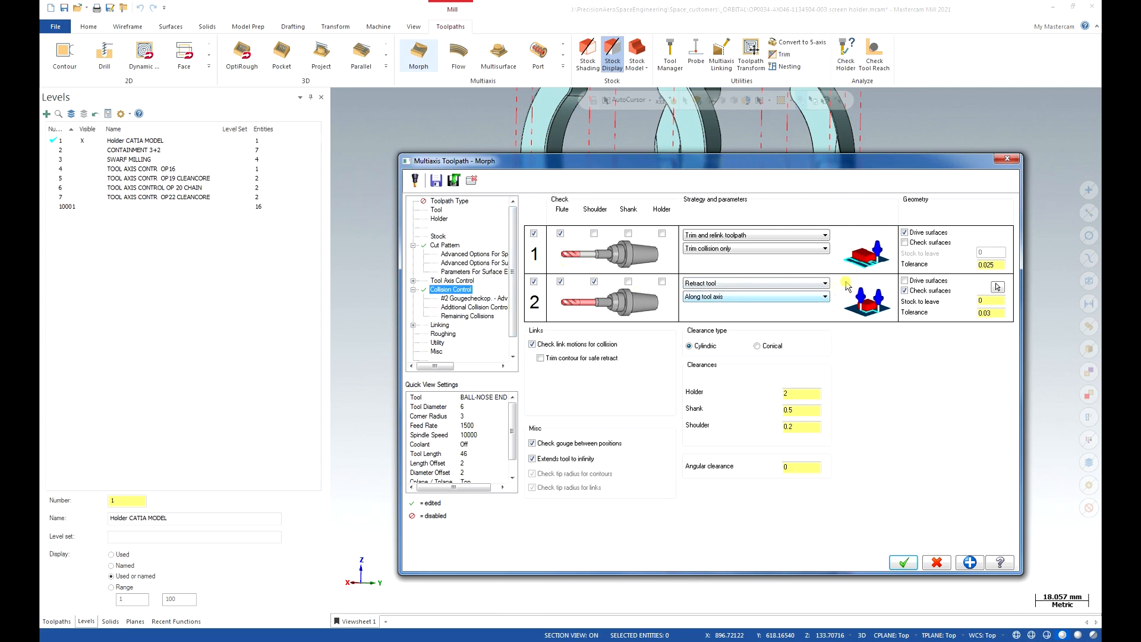
For collision check 1, replace drive surfaces with check surfaces and window-select the upper clip and bead ring faces.
click(904, 233)
click(905, 243)
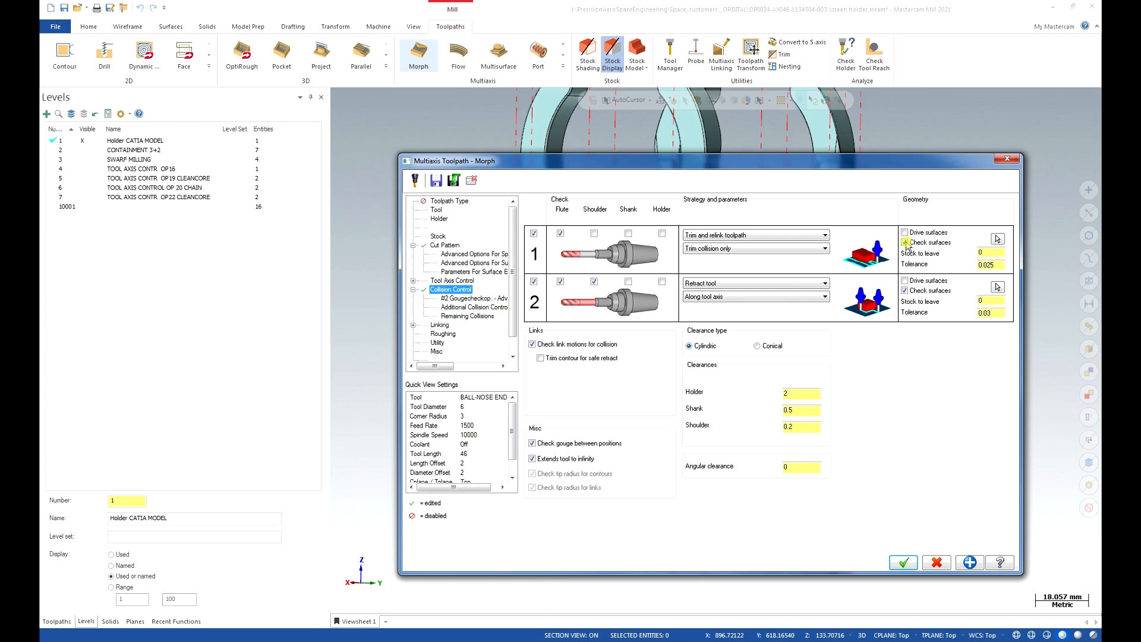
click(998, 239)
scroll(968, 275, down, 2)
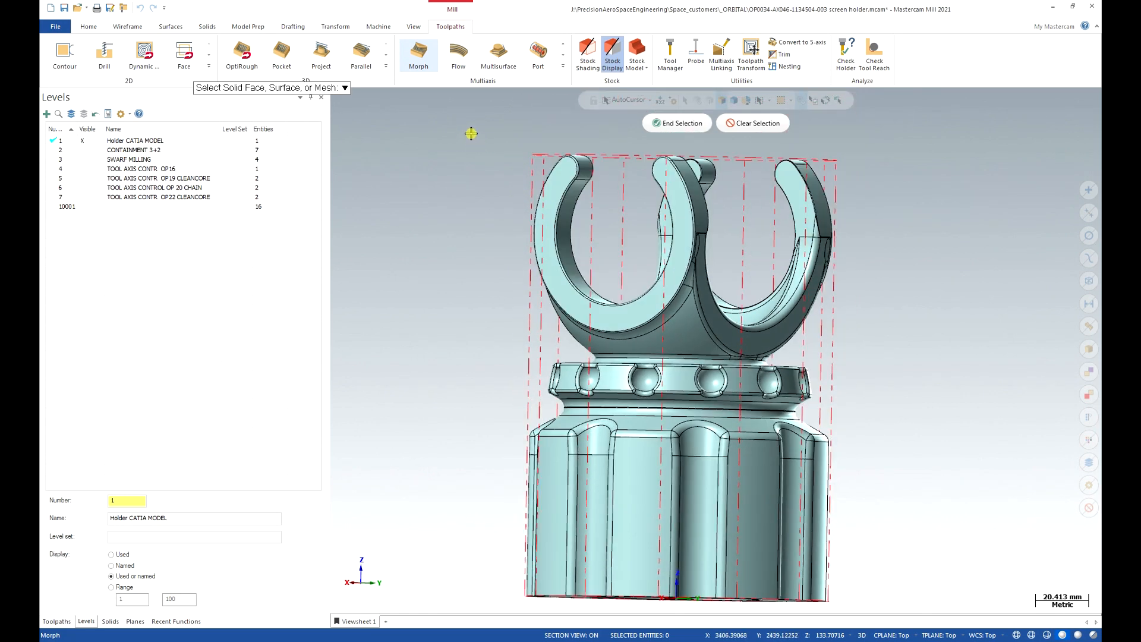
drag(471, 134, 912, 404)
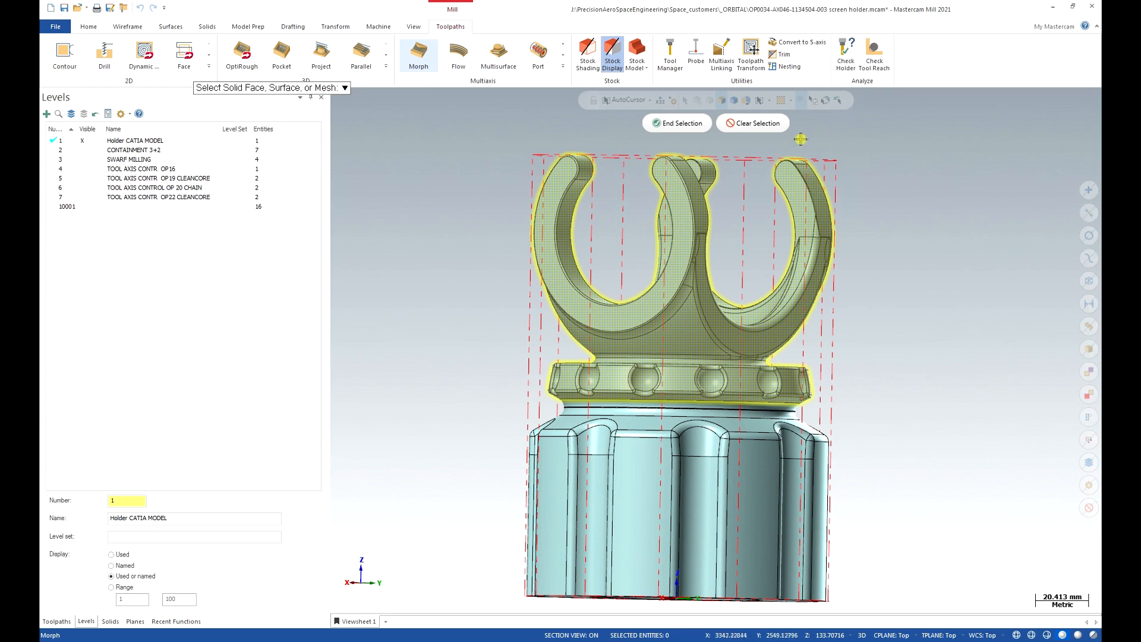
scroll(915, 245, up, 4)
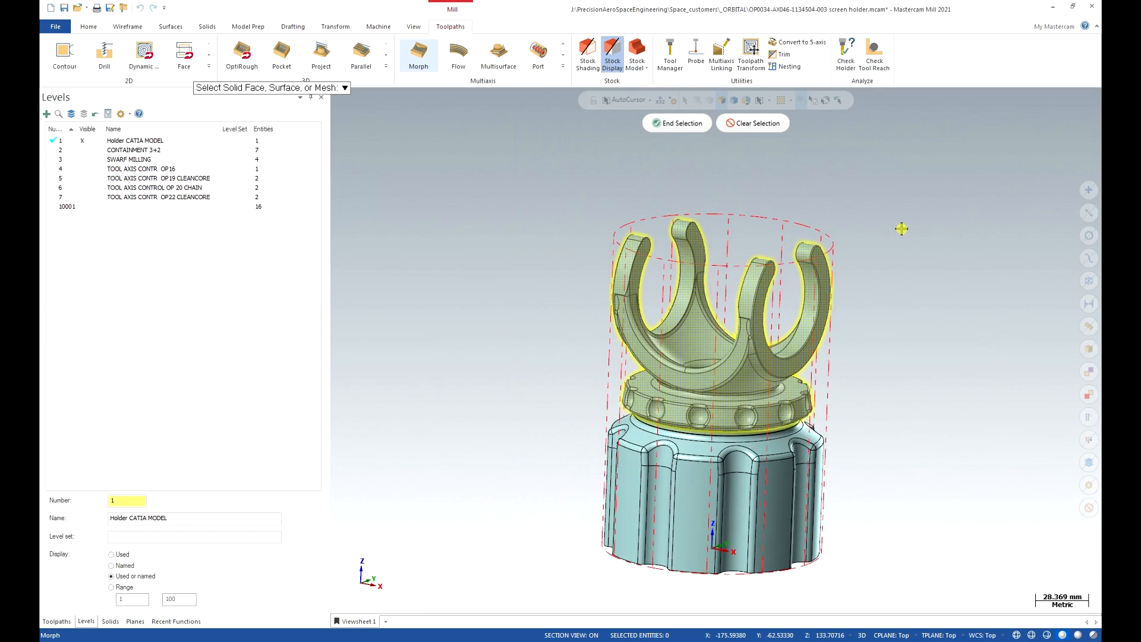
click(672, 123)
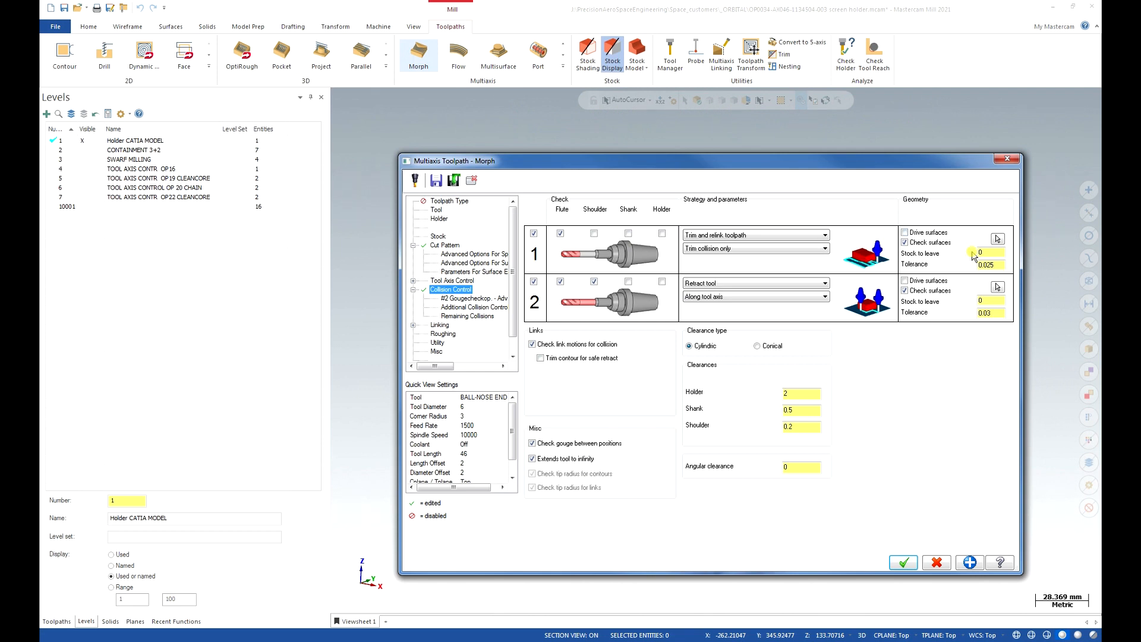
Turn on 'Trim contour for safe retract' under Links and accept the Morph settings.
click(540, 358)
click(904, 562)
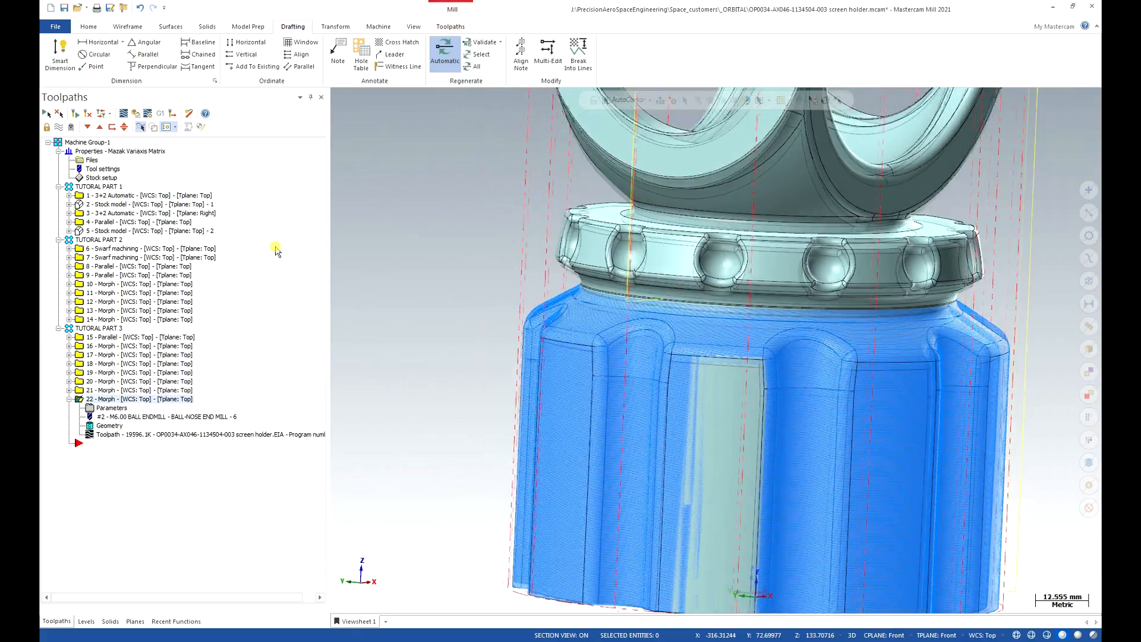
Zoom and slightly rotate the simulated holder to review the OP22 Morph result.
scroll(598, 304, up, 5)
middle_drag(599, 304, 568, 308)
scroll(569, 308, down, 1)
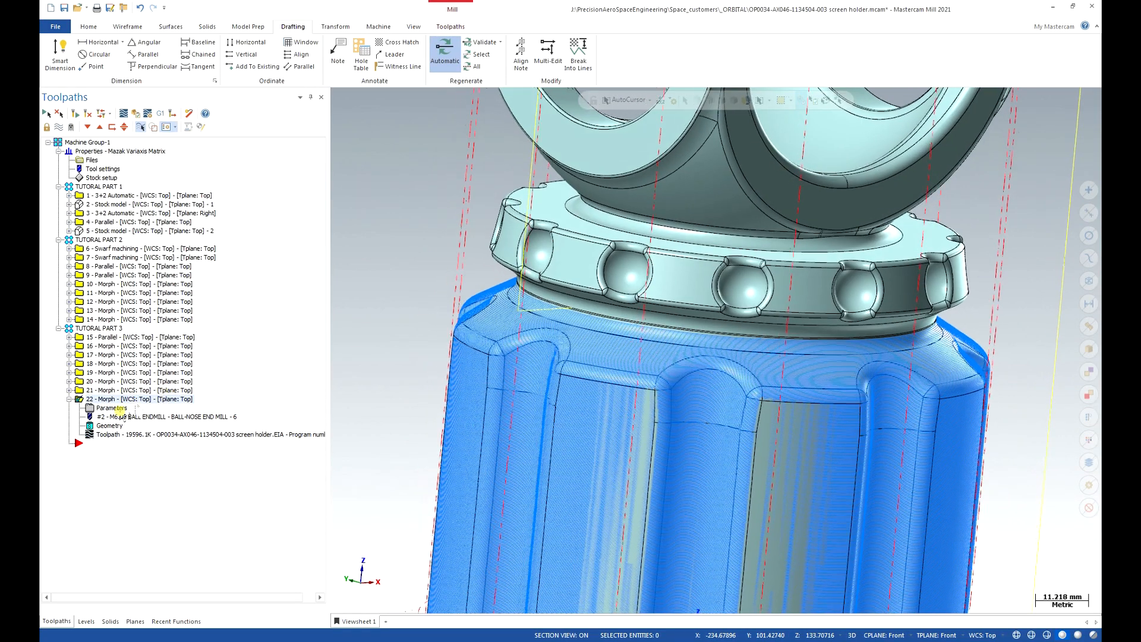
In the OP22 Morph parameters, re-pick the check surfaces for collision check 2 and accept.
click(112, 408)
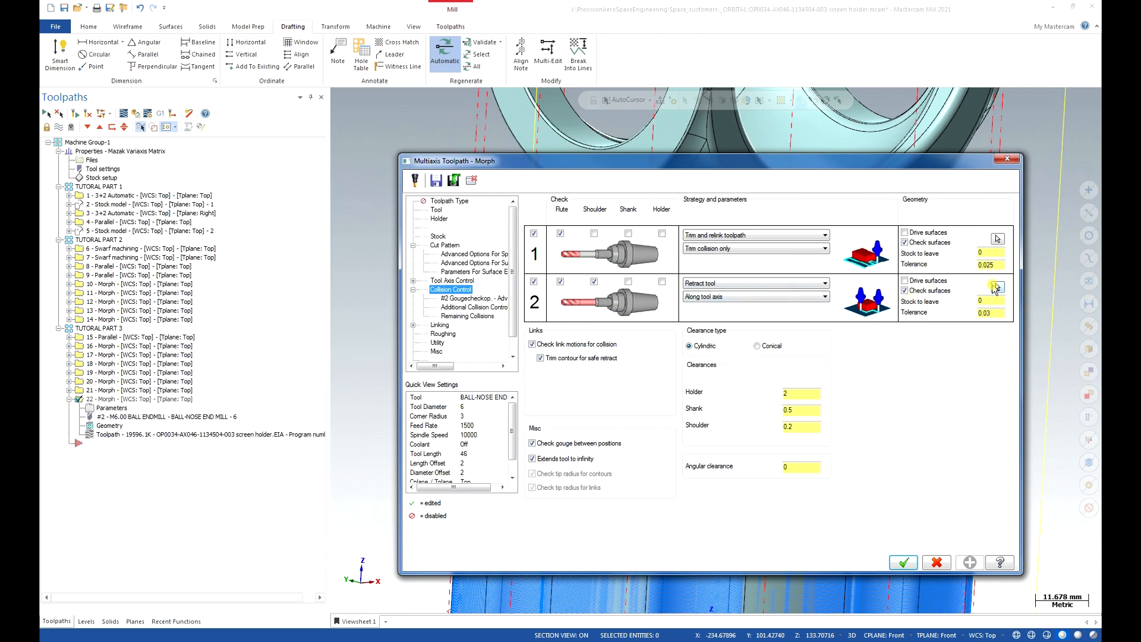
click(997, 288)
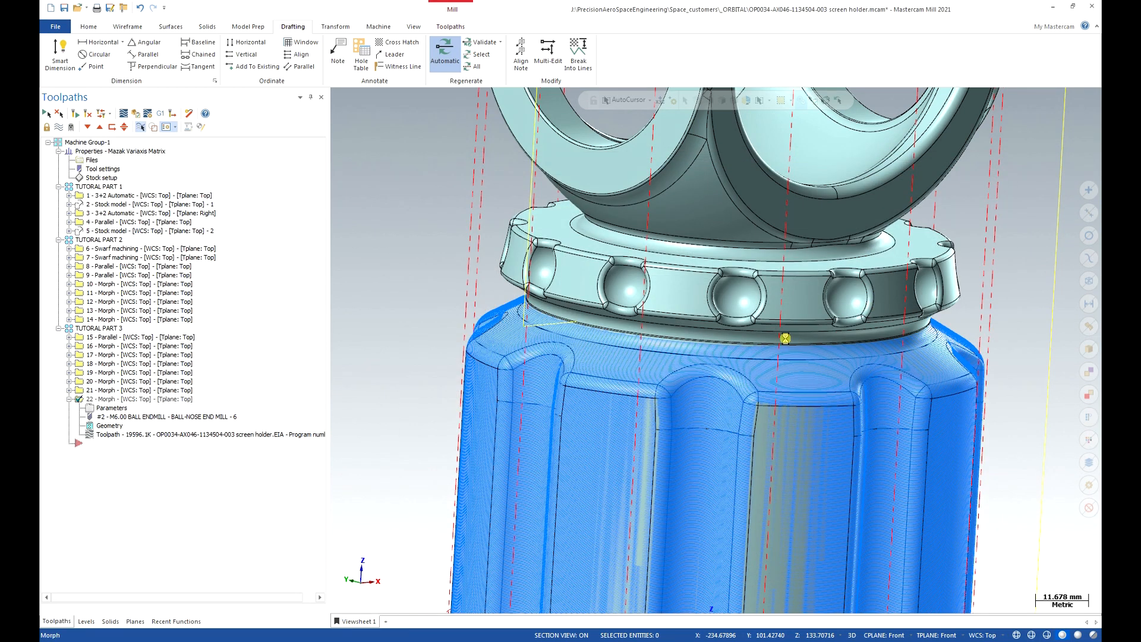
scroll(647, 346, up, 3)
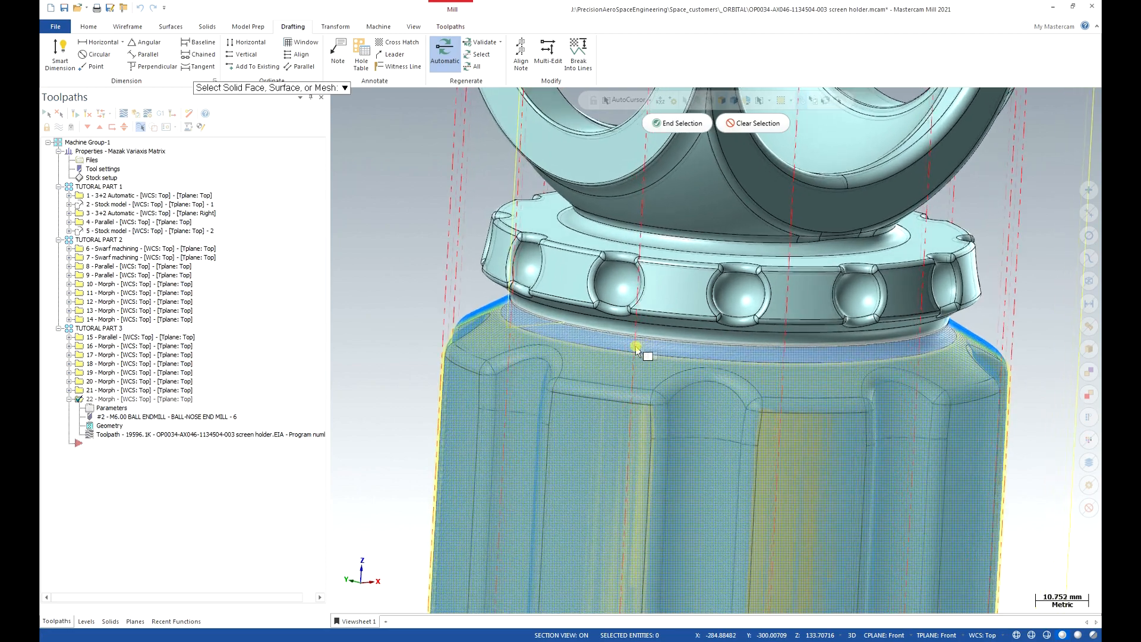
scroll(601, 343, up, 2)
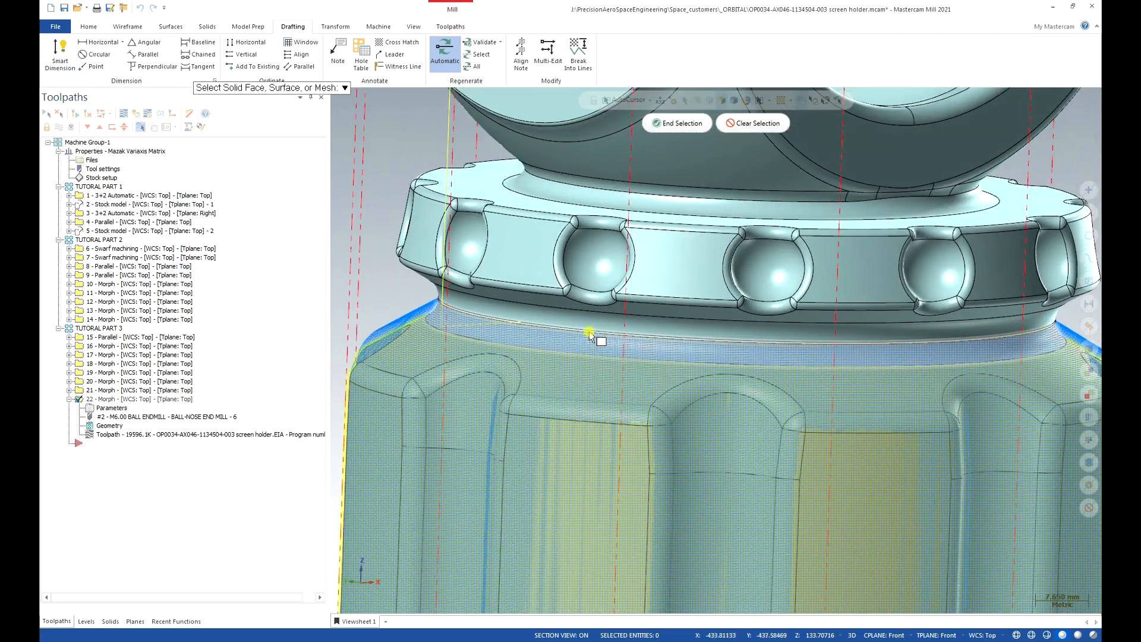
click(662, 123)
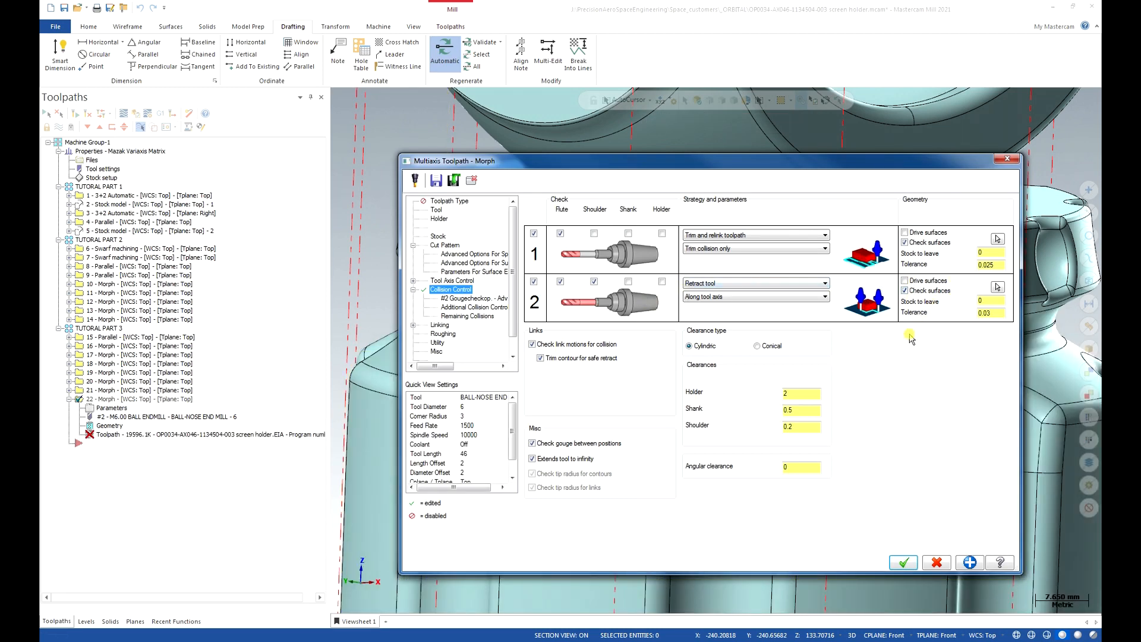
click(900, 562)
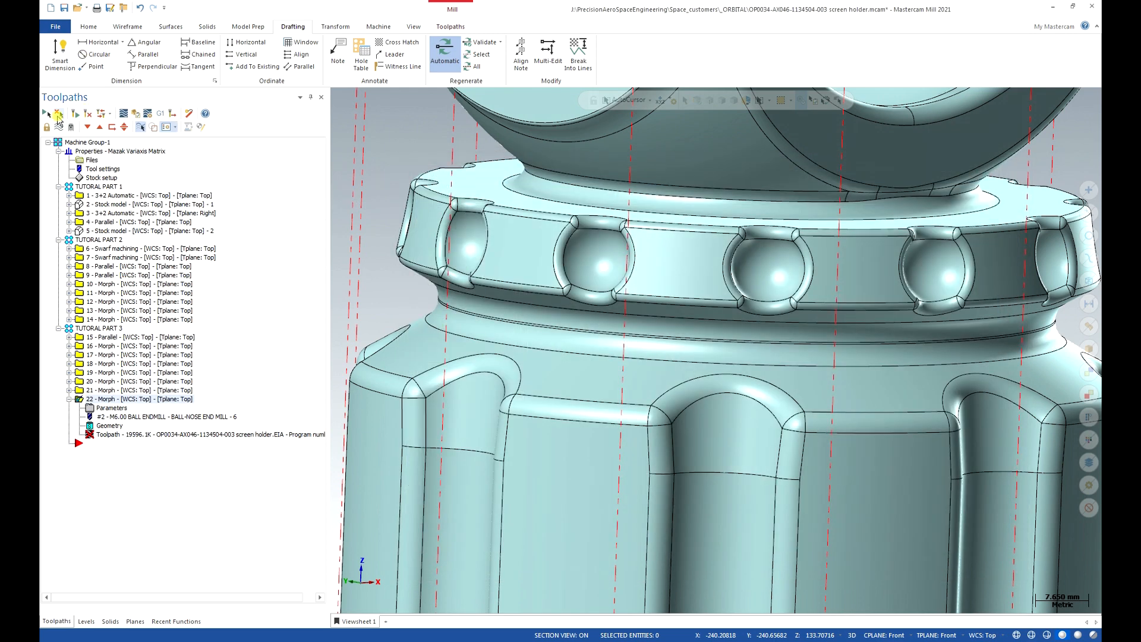
Regenerate the dirty OP22 Morph toolpath and orbit to inspect it below the flange.
click(74, 112)
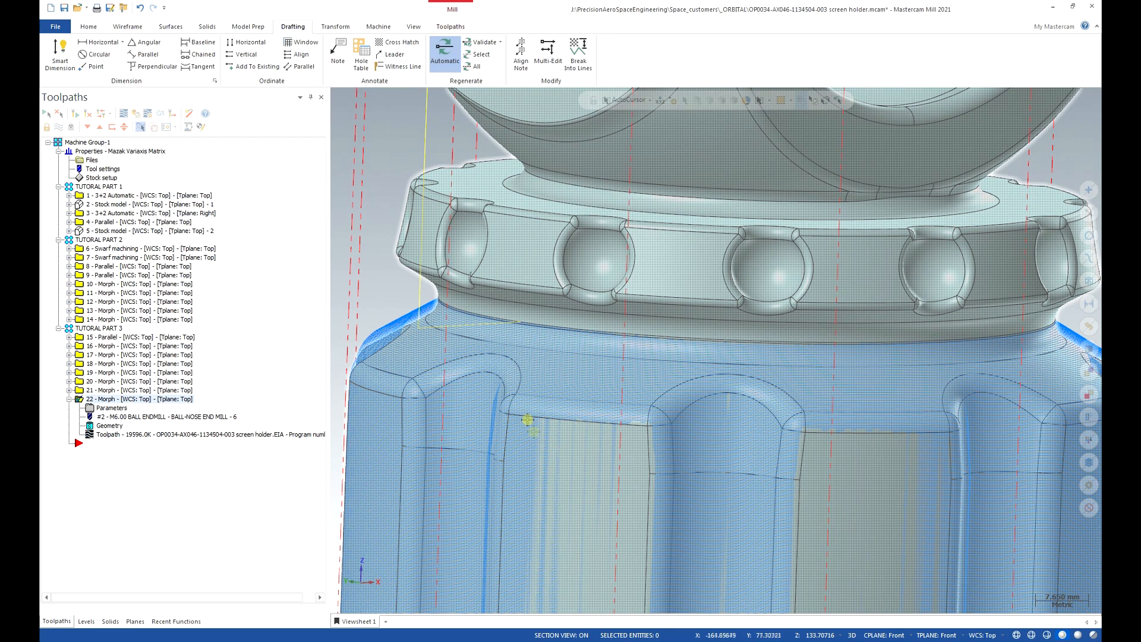
middle_drag(528, 419, 565, 340)
scroll(560, 316, up, 5)
scroll(556, 340, up, 5)
Rotate and zoom the verified holder to inspect the Morph cut near the bead ring, then close Simulator.
scroll(565, 340, down, 3)
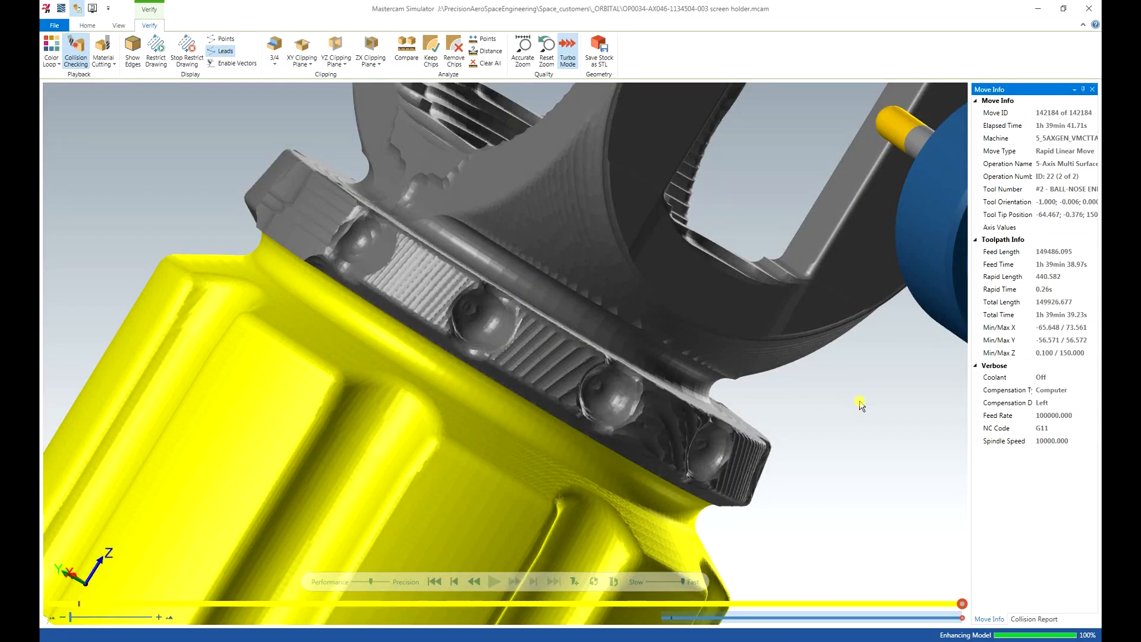
middle_drag(859, 401, 853, 402)
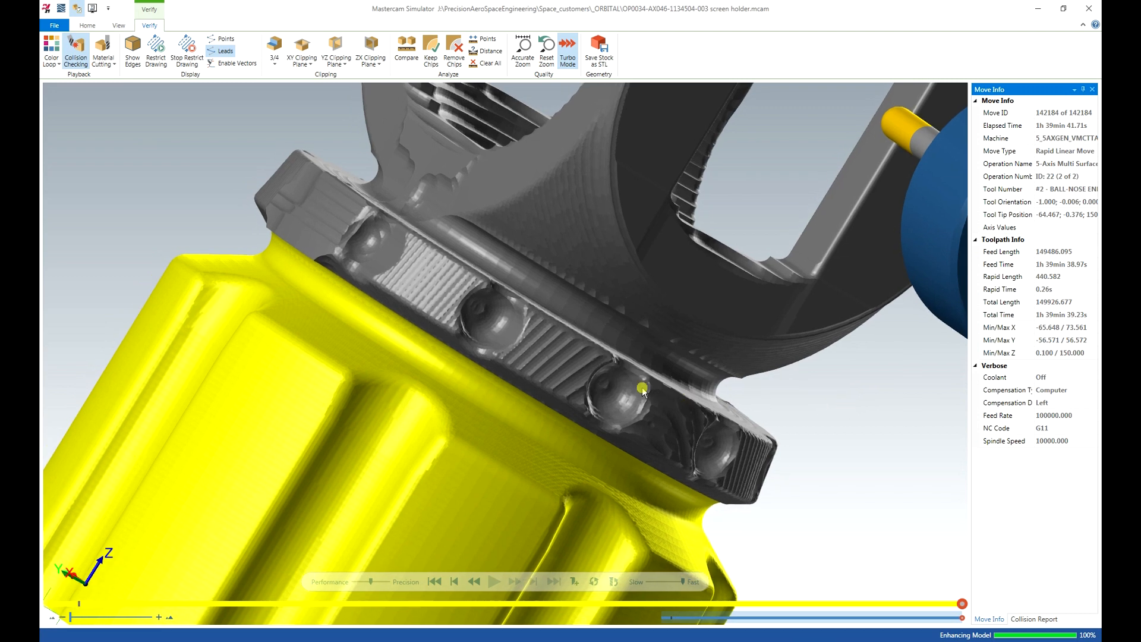
drag(642, 389, 441, 343)
drag(304, 254, 349, 265)
scroll(350, 265, down, 3)
middle_drag(350, 266, 457, 240)
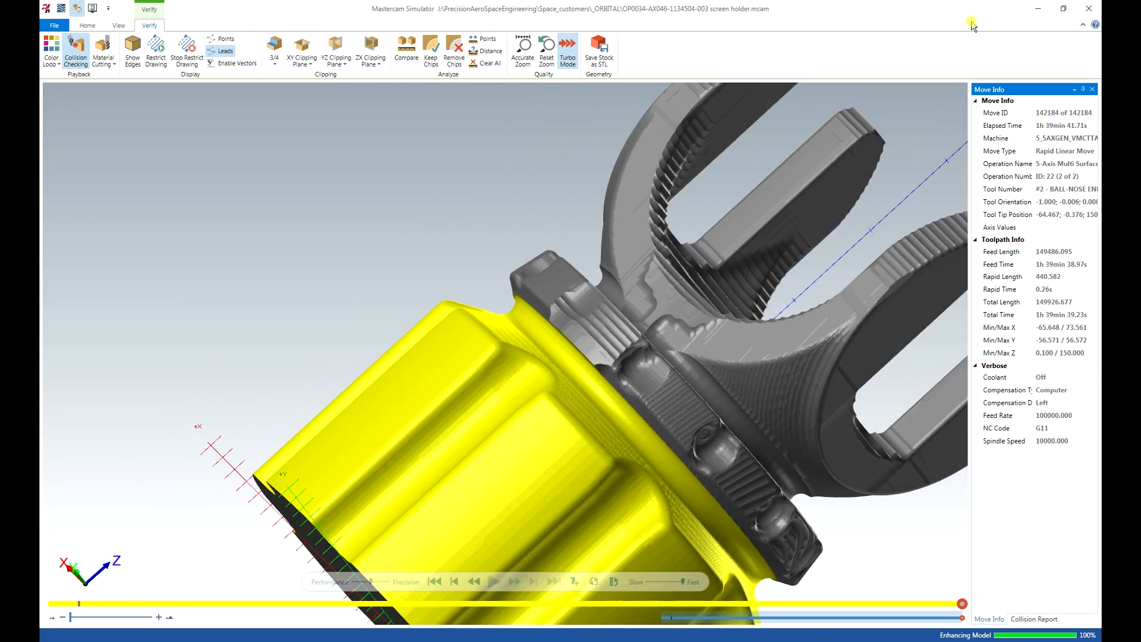
click(1090, 7)
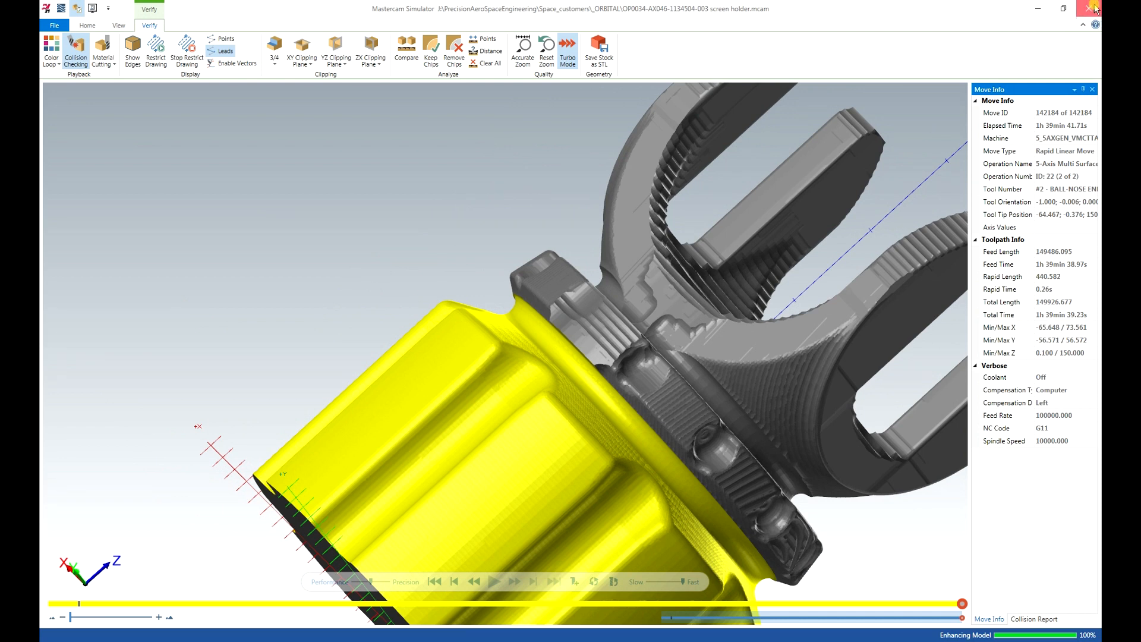